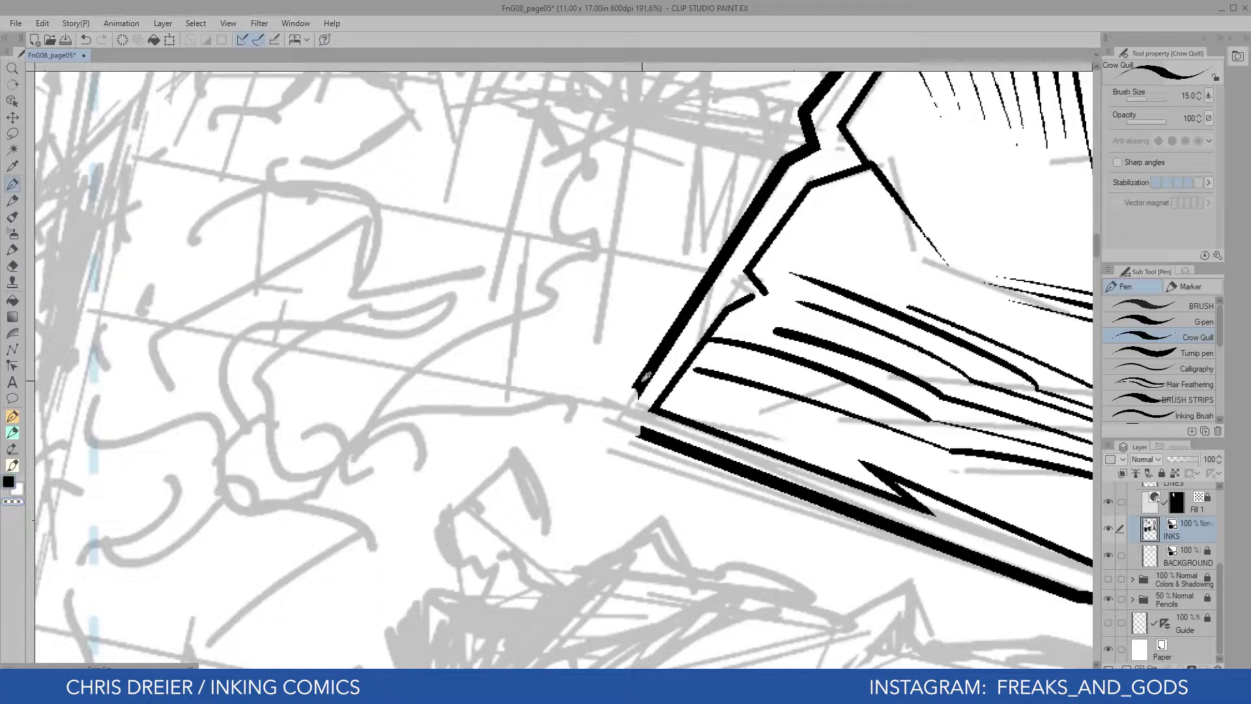
Ink the missing lower-left corner of the wooden sign, closing both its outer and inner outlines
mouse_move(639, 377)
mouse_down()
mouse_move(654, 409)
mouse_move(636, 440)
mouse_up()
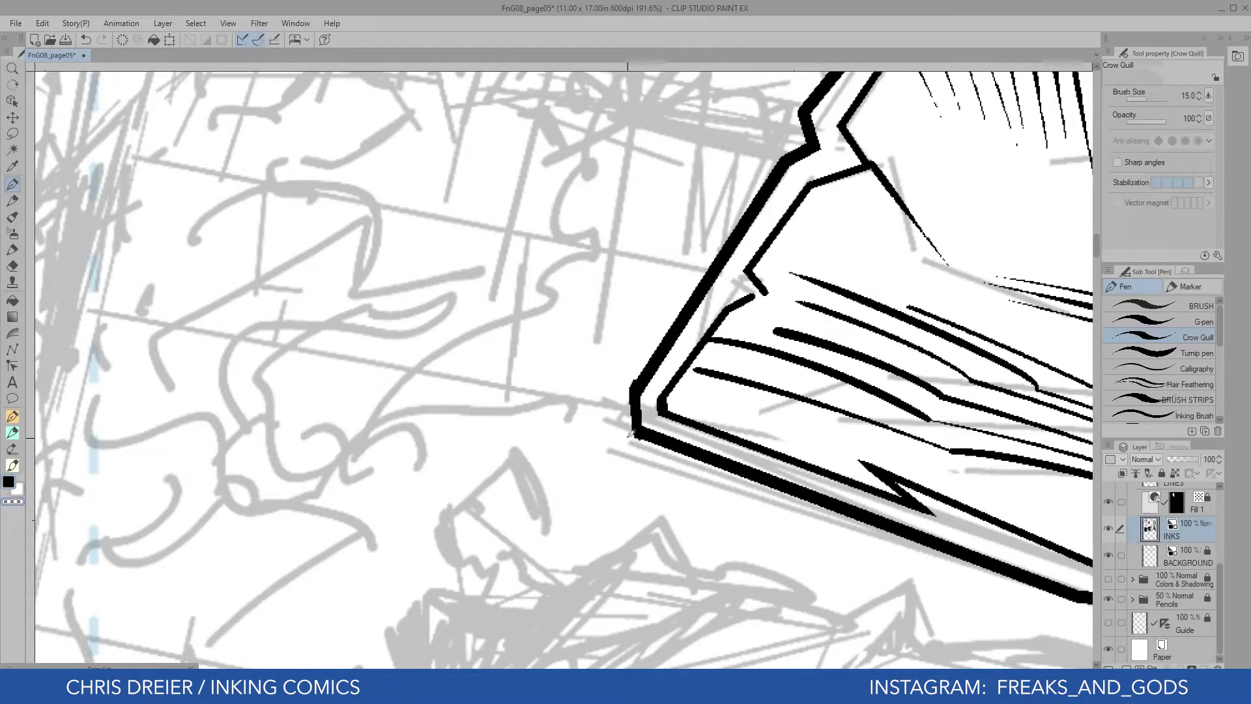
key(c)
scroll(371, 268, down, 3)
mouse_move(465, 385)
mouse_down()
mouse_move(387, 228)
mouse_move(299, 175)
mouse_up()
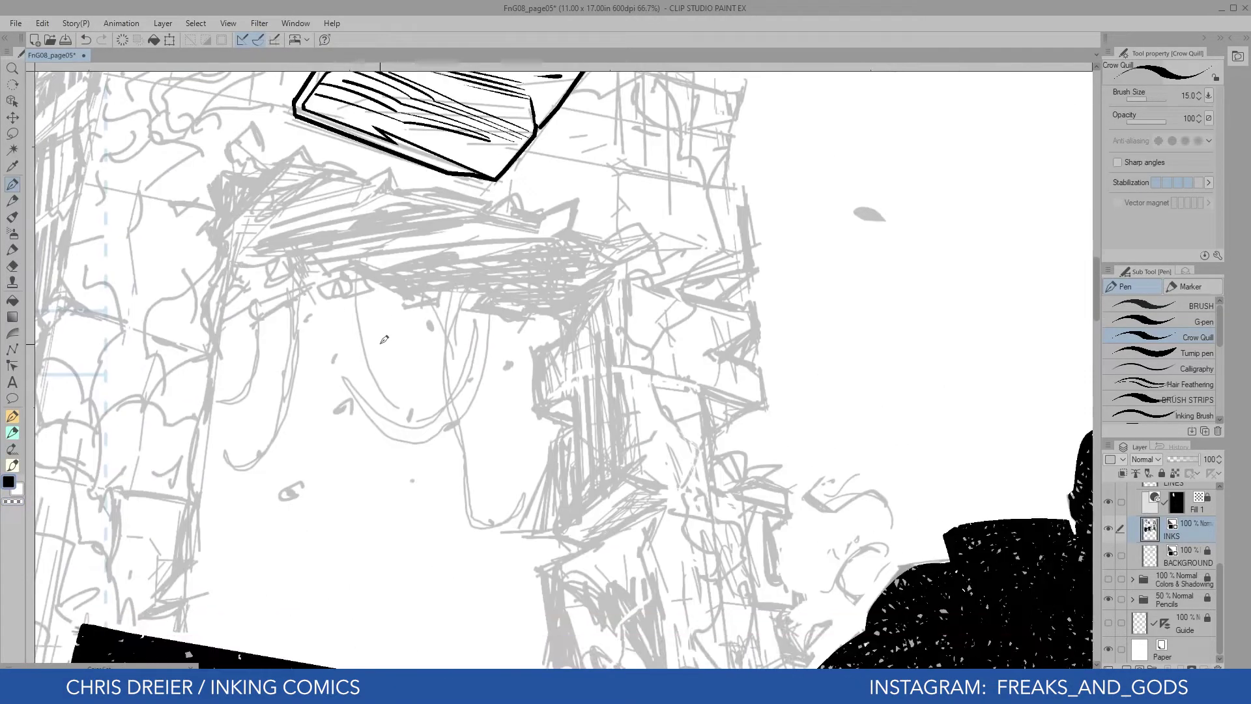
Set the brush size to 17 and ink the jagged outer edge of the ruined wall to the right of the sign
key(])
drag(598, 217, 496, 355)
mouse_move(639, 228)
mouse_down()
mouse_move(618, 266)
mouse_move(622, 322)
mouse_move(643, 328)
mouse_move(645, 402)
mouse_up()
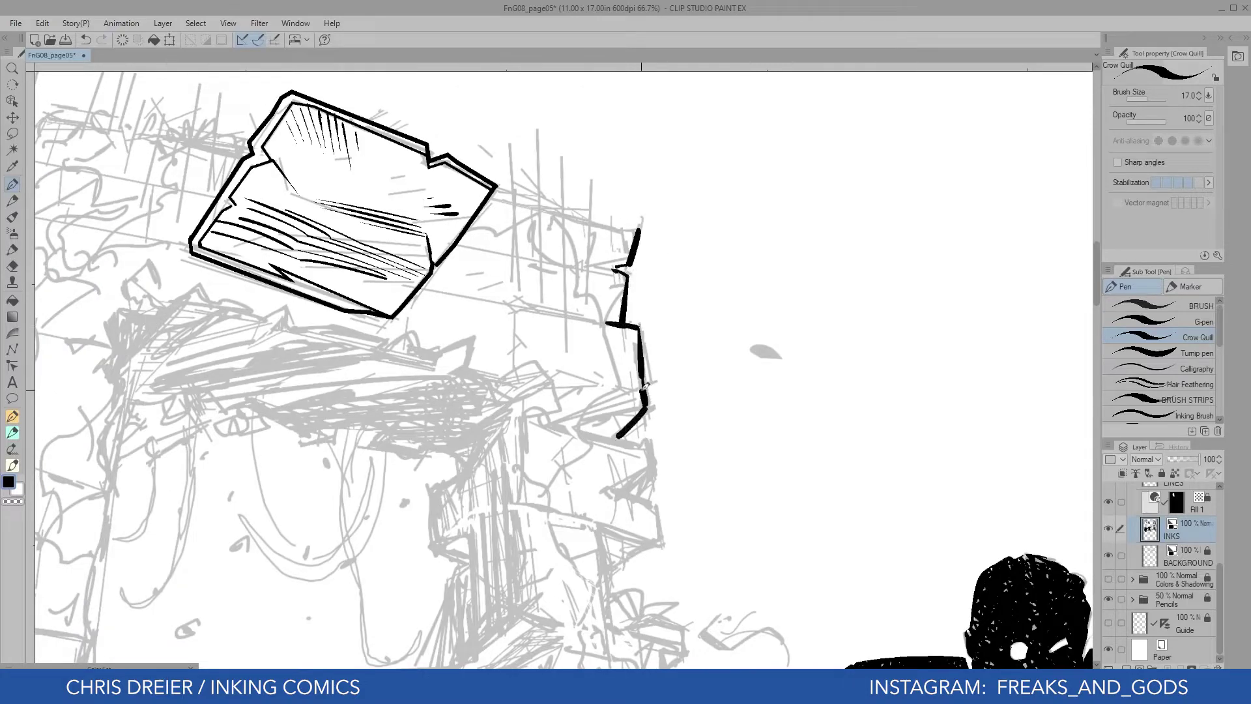
mouse_move(522, 419)
mouse_down()
mouse_move(642, 438)
mouse_move(638, 491)
mouse_move(494, 320)
mouse_move(544, 372)
mouse_up()
mouse_move(492, 406)
mouse_down()
mouse_move(495, 432)
mouse_move(522, 424)
mouse_move(559, 453)
mouse_move(555, 502)
mouse_up()
key(ctrl+z)
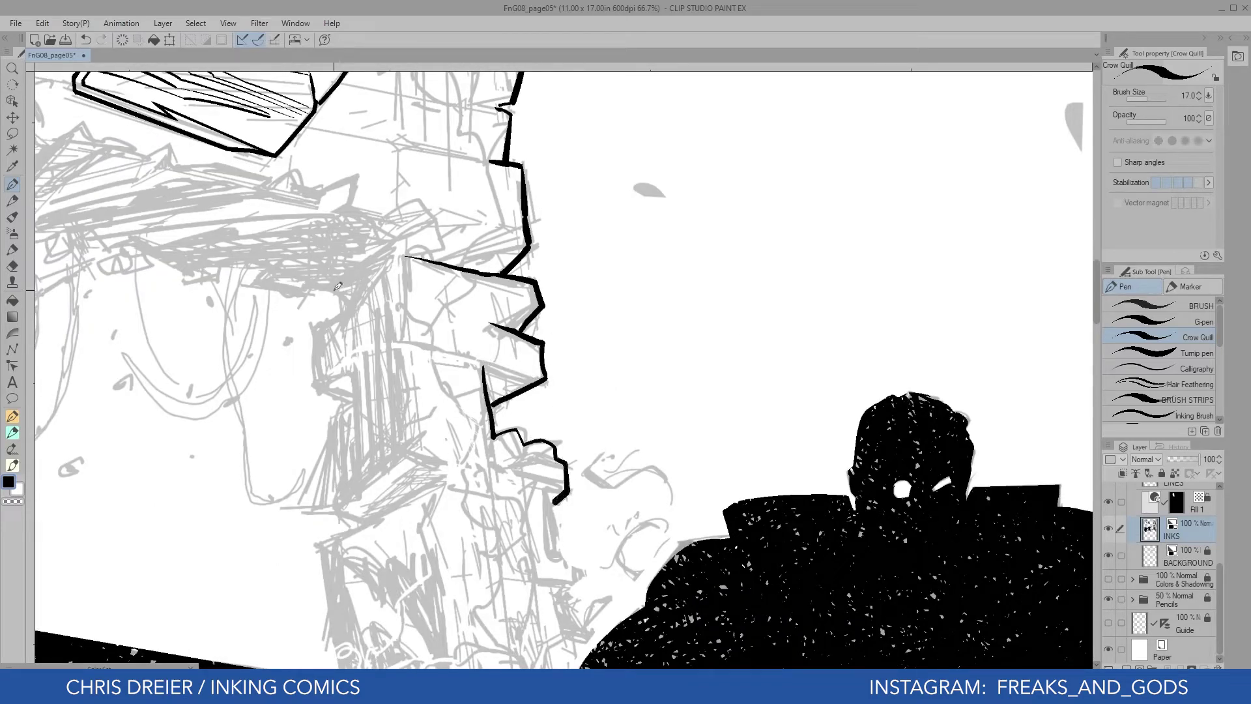
Ink the crumbling inner and outer edges of the stone pillar and the corner of its lower block
mouse_move(337, 287)
mouse_down()
mouse_move(318, 341)
mouse_move(320, 390)
mouse_move(351, 401)
mouse_move(330, 476)
mouse_move(333, 457)
mouse_move(338, 499)
mouse_up()
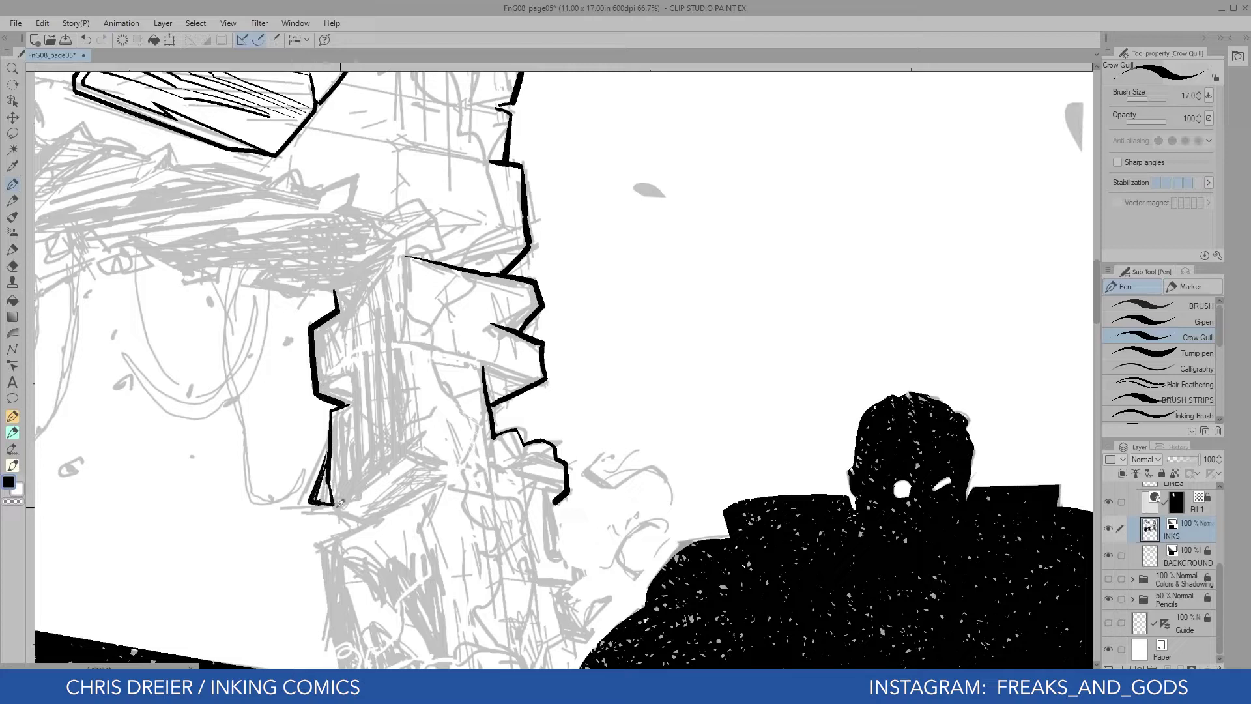
drag(278, 445, 319, 233)
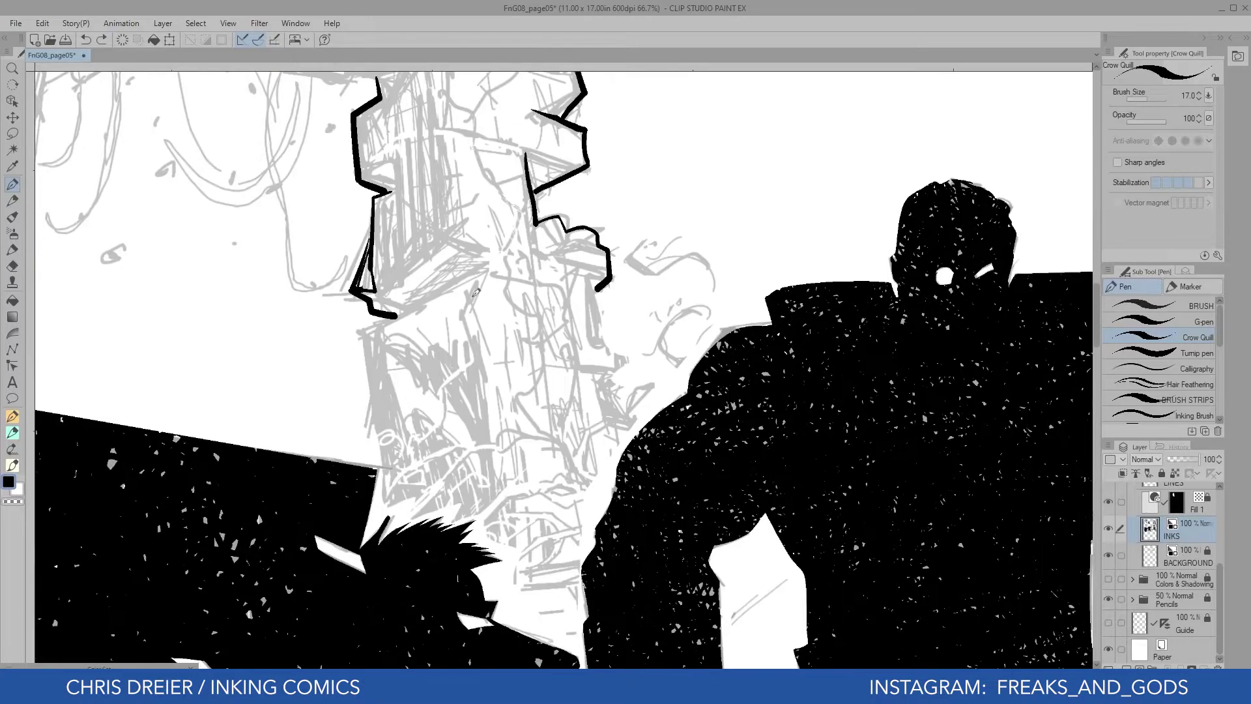
mouse_move(461, 277)
mouse_down()
mouse_move(375, 383)
mouse_move(399, 507)
mouse_up()
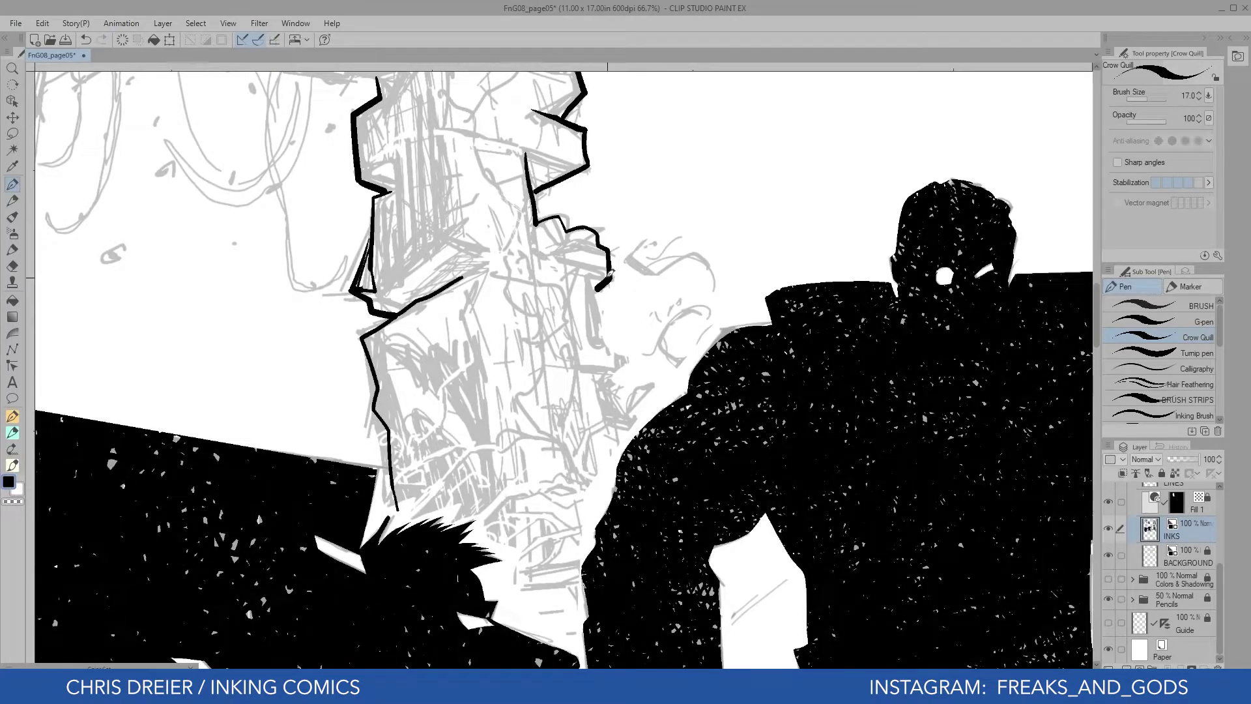
drag(599, 288, 607, 349)
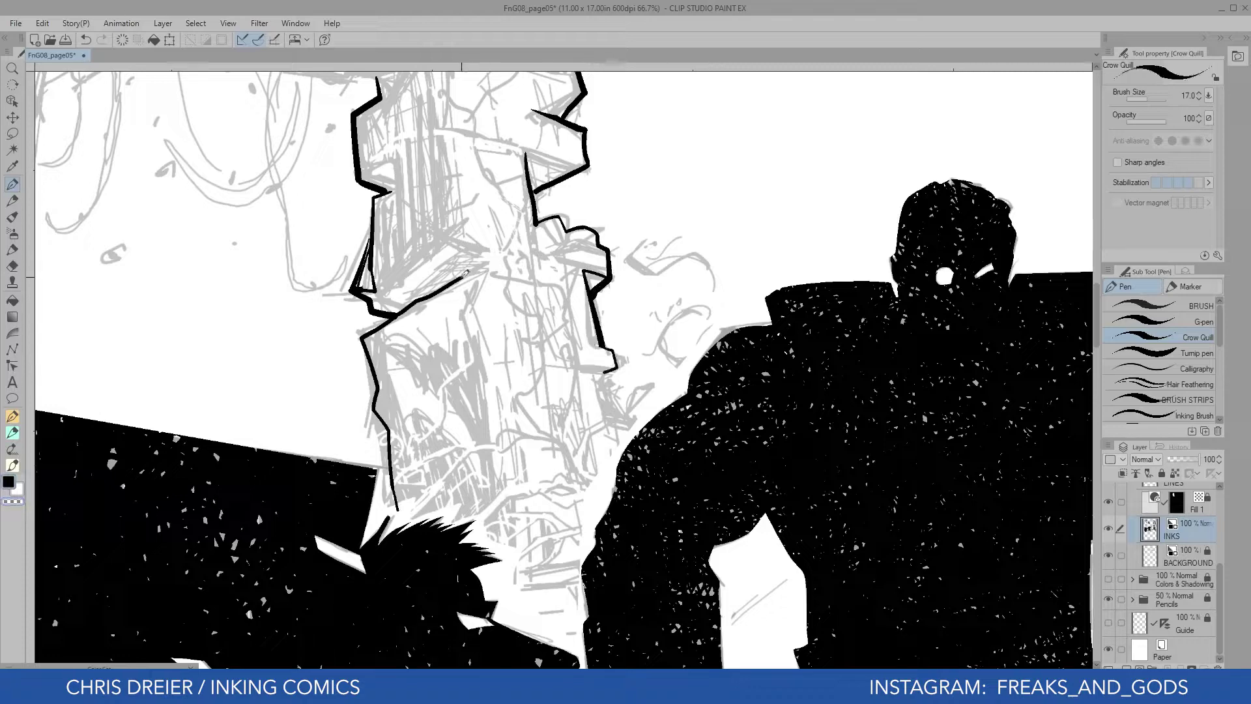
mouse_move(465, 275)
mouse_down()
mouse_move(504, 379)
mouse_move(487, 363)
mouse_move(504, 495)
mouse_up()
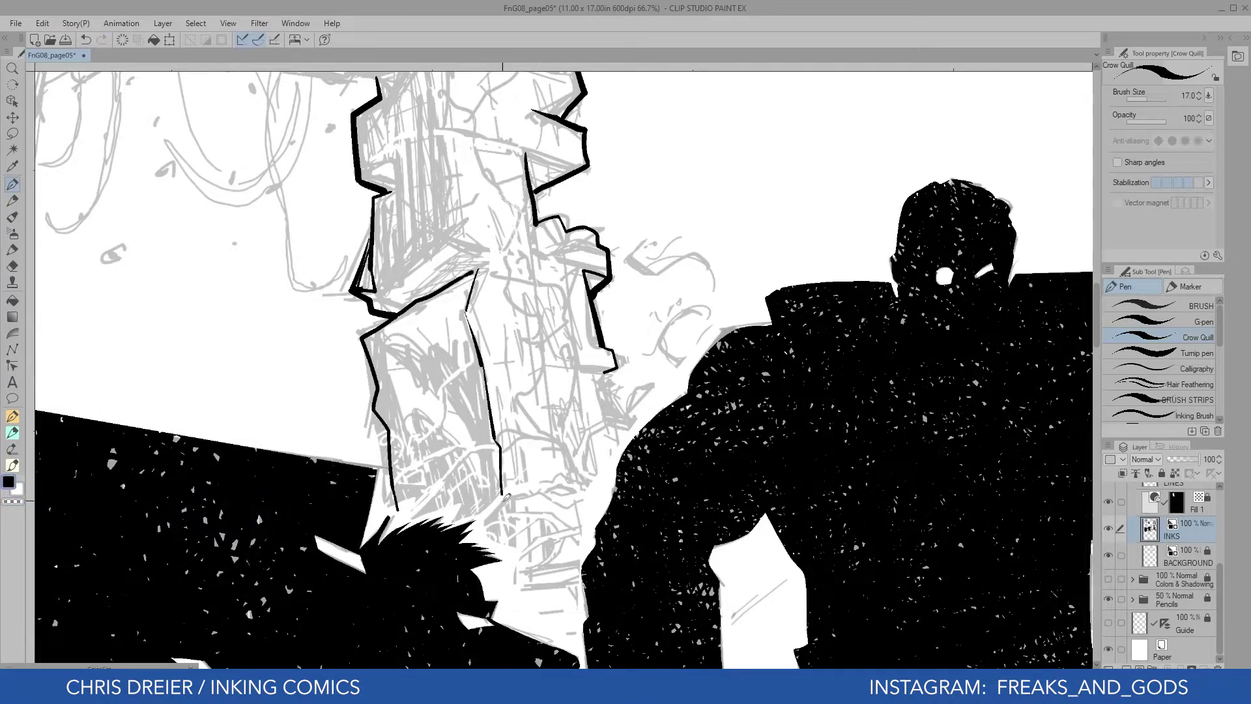
Ink the twisting, branching roots at the pillar's base between the two black silhouettes
drag(304, 355, 401, 535)
key(c)
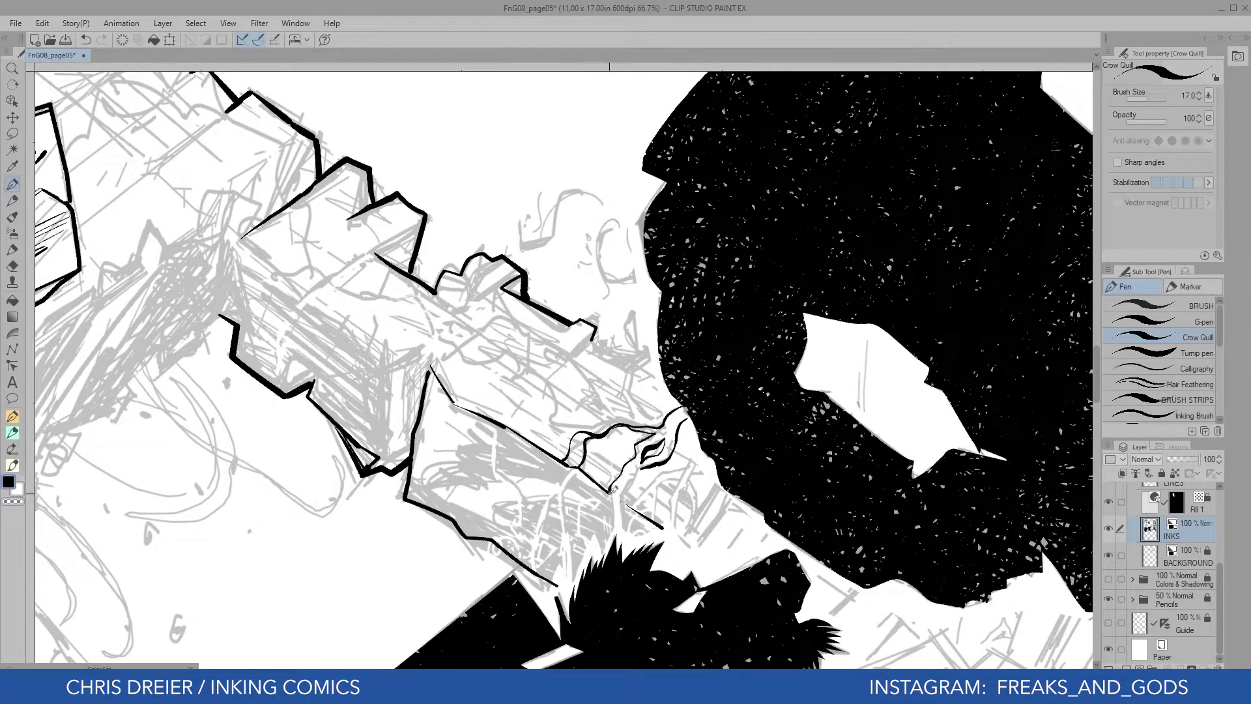
drag(611, 489, 616, 532)
drag(648, 458, 631, 533)
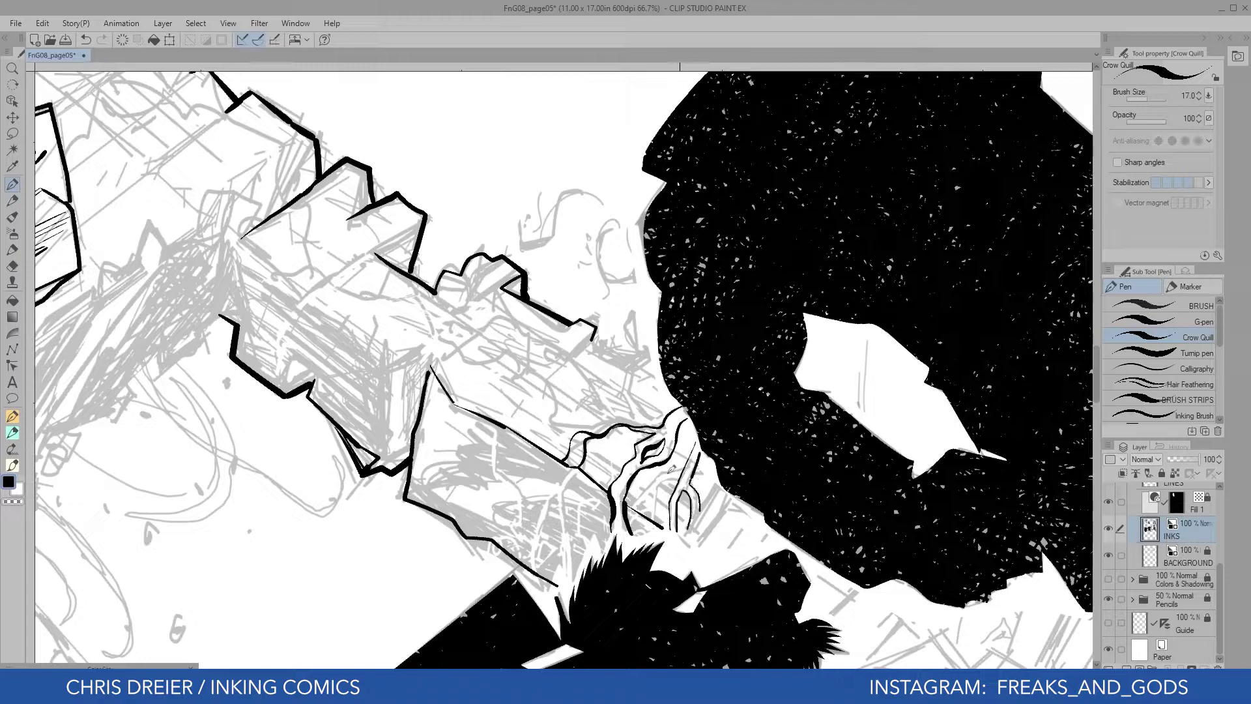
drag(640, 515, 657, 486)
drag(655, 520, 685, 474)
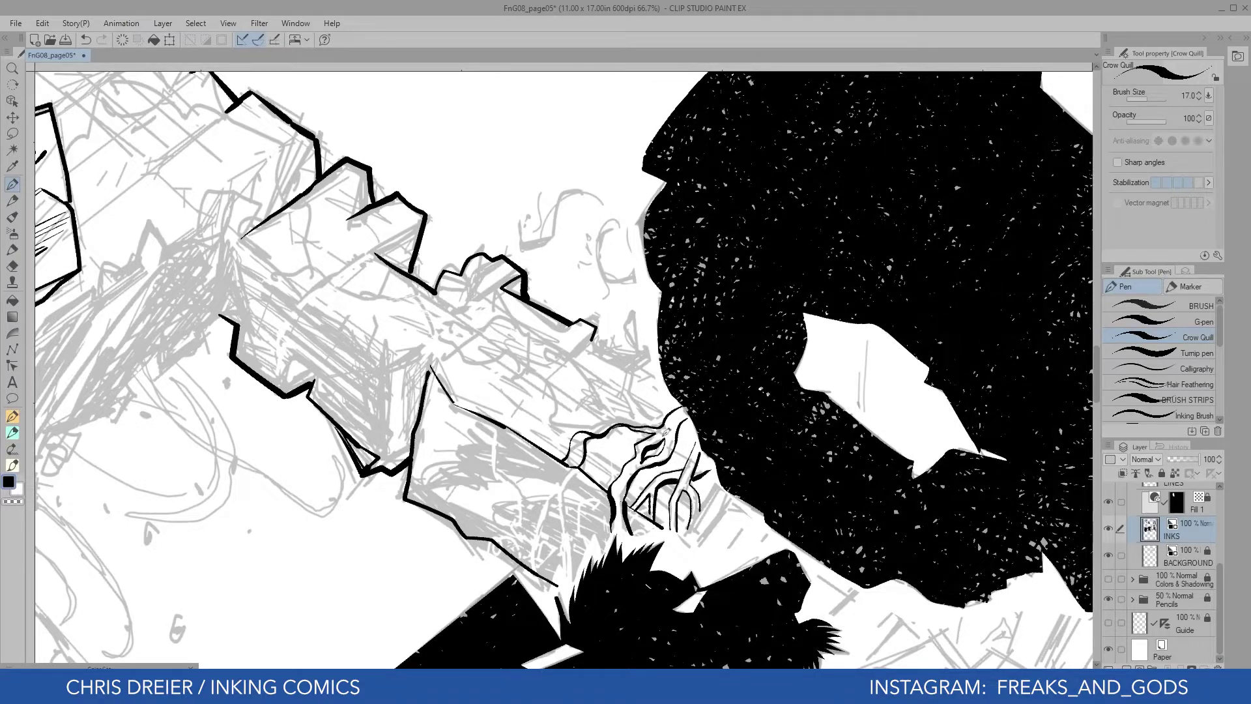
Ink the narrow upright lines and small shadow strokes of the background ruins beside the roots
drag(225, 476, 413, 252)
mouse_move(417, 303)
mouse_down()
mouse_move(629, 286)
mouse_move(619, 245)
mouse_up()
drag(625, 471, 424, 469)
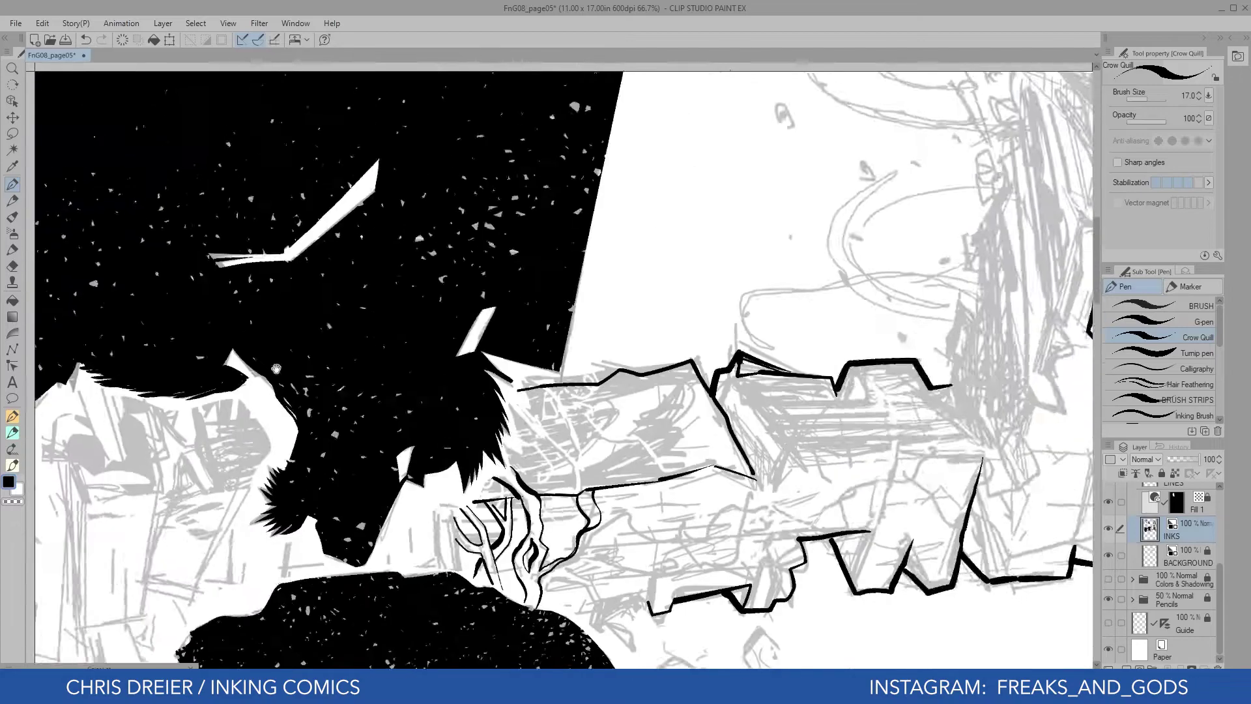
drag(422, 518, 612, 421)
mouse_move(623, 395)
mouse_down()
mouse_move(623, 434)
mouse_move(652, 453)
mouse_up()
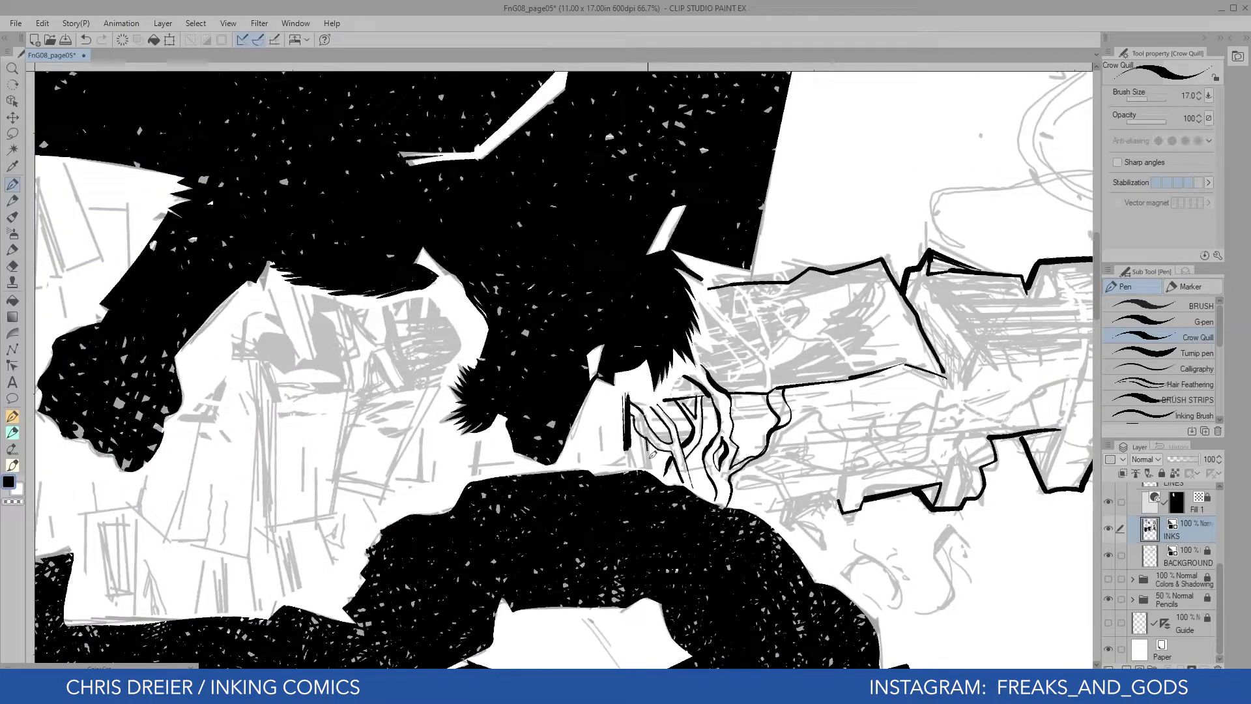
drag(603, 402, 599, 450)
drag(596, 450, 629, 447)
drag(609, 399, 608, 446)
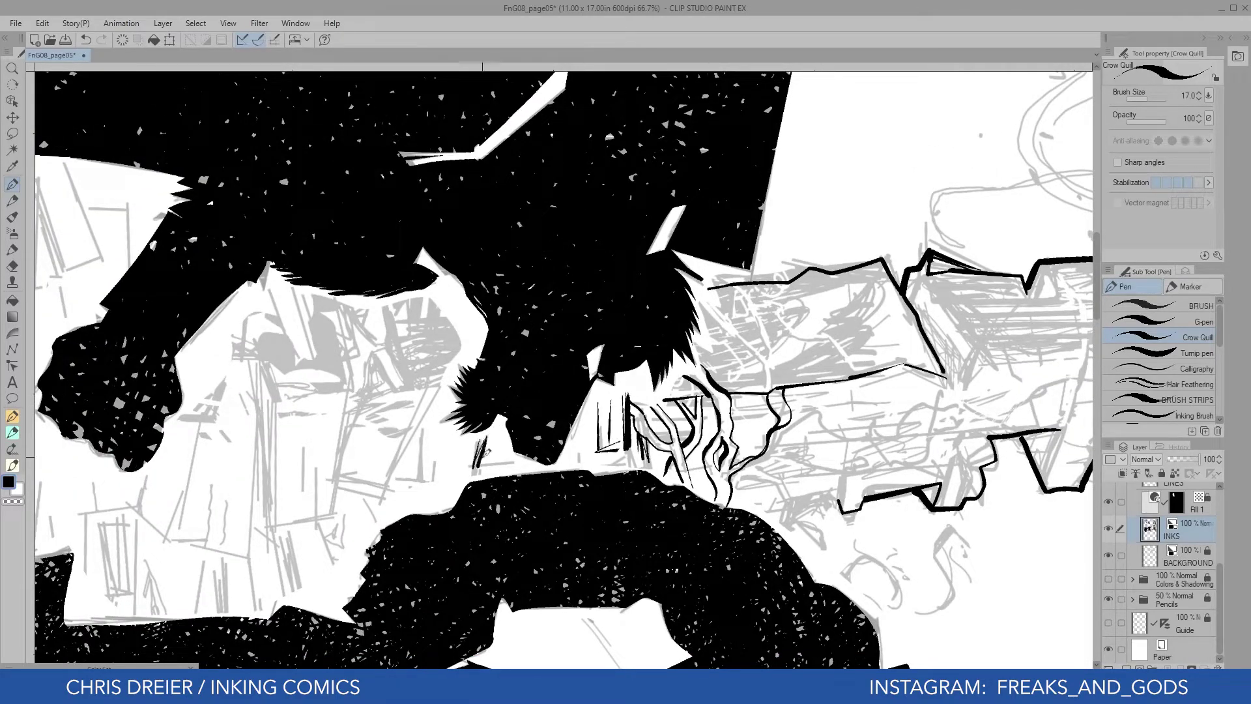
drag(485, 451, 511, 464)
drag(623, 443, 623, 466)
drag(632, 445, 641, 468)
drag(647, 447, 650, 468)
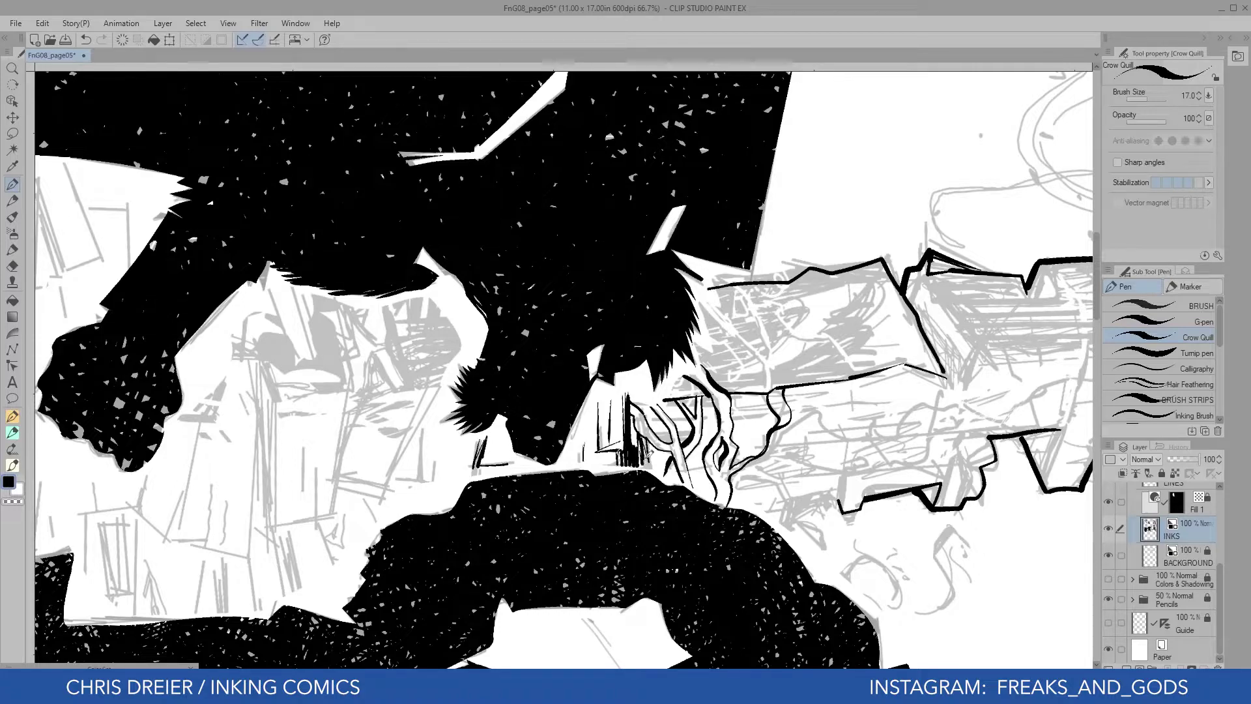
Ink the outlines of two tall leaning slabs in the background between the silhouettes, with a few cracks
drag(651, 130, 262, 280)
drag(652, 521, 551, 270)
mouse_move(691, 469)
mouse_down()
mouse_move(652, 290)
mouse_move(533, 370)
mouse_move(519, 430)
mouse_up()
drag(606, 312, 590, 430)
mouse_move(690, 307)
mouse_down()
mouse_move(641, 283)
mouse_move(615, 486)
mouse_up()
drag(716, 316, 646, 466)
mouse_move(674, 303)
mouse_down()
mouse_move(653, 391)
mouse_move(665, 352)
mouse_up()
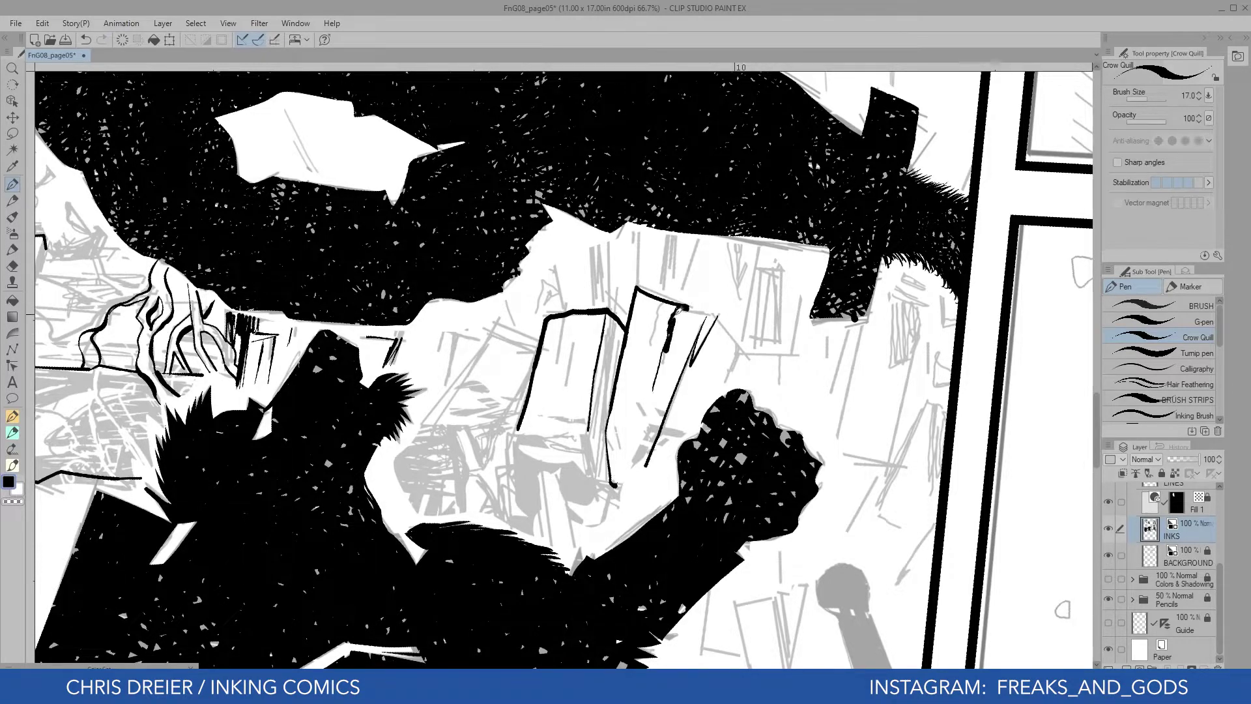
Extend the background ruins with slab edges on both sides and ink a broken post in front of them
drag(719, 316, 738, 358)
drag(728, 374, 763, 247)
mouse_move(763, 253)
mouse_down()
mouse_move(737, 360)
mouse_move(762, 342)
mouse_move(646, 322)
mouse_up()
drag(653, 411, 646, 424)
key(ctrl+at)
drag(440, 344, 493, 421)
mouse_move(568, 346)
mouse_down()
mouse_move(566, 467)
mouse_move(556, 351)
mouse_up()
drag(566, 456, 566, 486)
mouse_move(226, 385)
mouse_down()
mouse_move(521, 547)
mouse_move(726, 345)
mouse_move(702, 405)
mouse_up()
drag(662, 498, 667, 427)
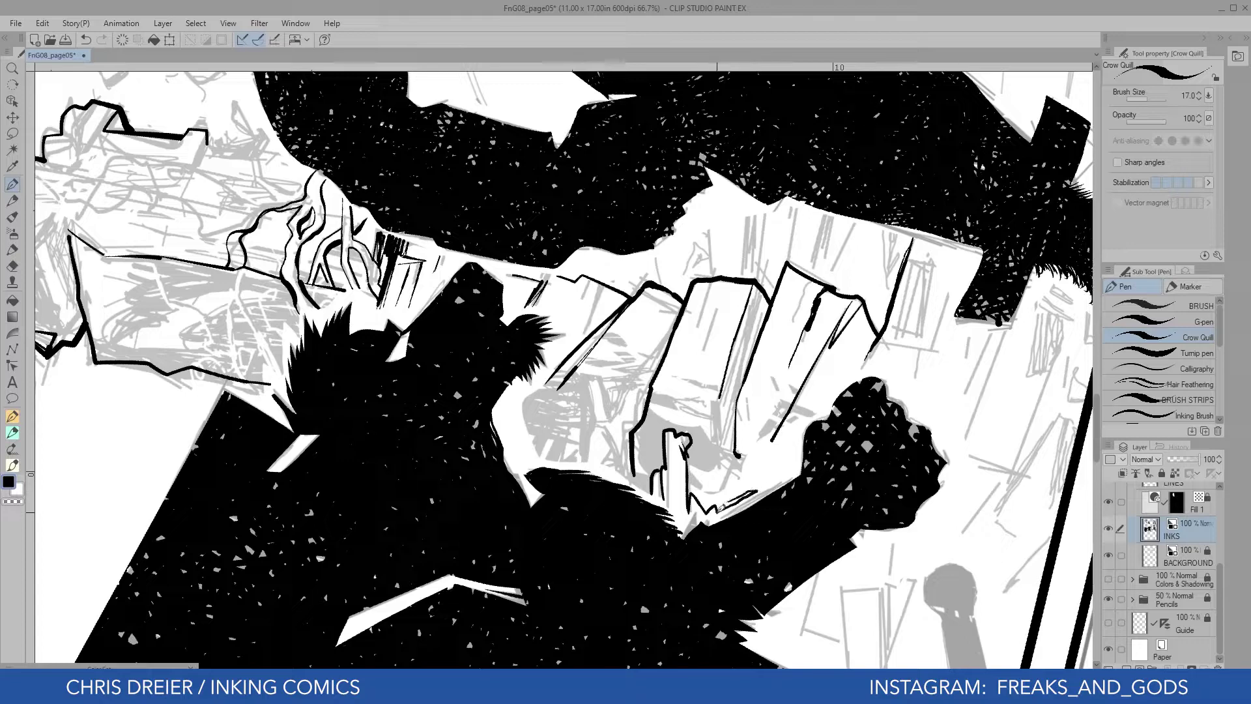
Close the base of the background slabs beside the fist and ink splintered posts and dark slivers around them
drag(720, 506, 780, 436)
drag(718, 395, 731, 456)
drag(713, 398, 717, 451)
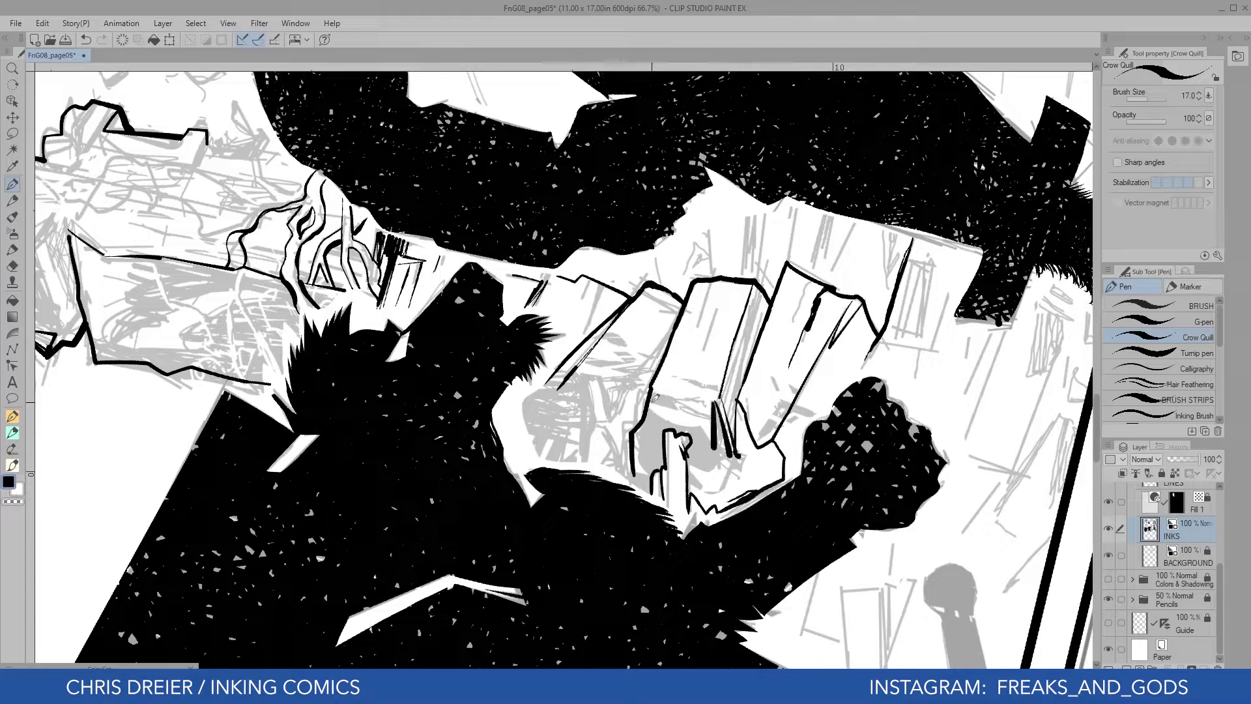
mouse_move(619, 402)
mouse_down()
mouse_move(599, 377)
mouse_move(584, 459)
mouse_up()
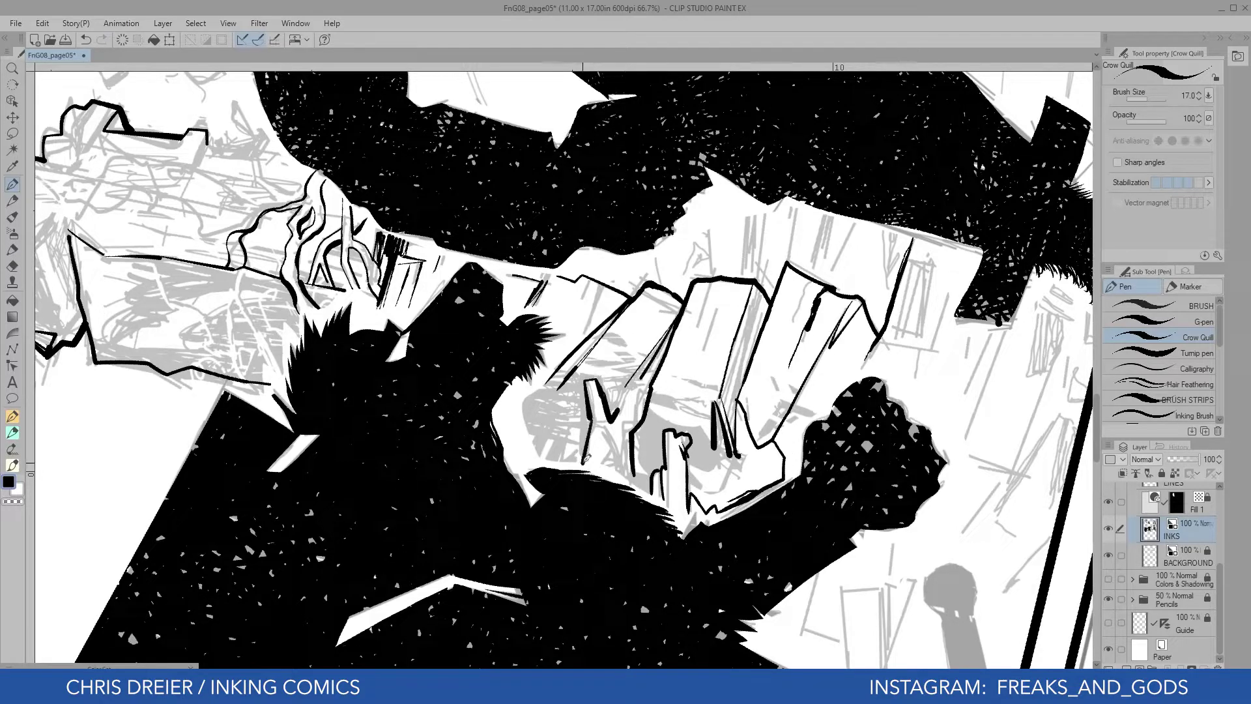
mouse_move(503, 404)
mouse_down()
mouse_move(539, 386)
mouse_move(524, 390)
mouse_move(505, 432)
mouse_move(587, 464)
mouse_up()
mouse_move(630, 386)
mouse_down()
mouse_move(611, 456)
mouse_move(647, 494)
mouse_up()
Ink the block seams and chipped stone at the corner where the pillar meets the doorway's lintel
mouse_move(575, 92)
mouse_down()
mouse_move(619, 98)
mouse_move(834, 306)
mouse_up()
drag(365, 98, 452, 641)
mouse_move(711, 355)
mouse_down()
mouse_move(739, 357)
mouse_move(710, 478)
mouse_up()
drag(706, 395, 704, 476)
mouse_move(242, 230)
mouse_down()
mouse_move(460, 636)
mouse_move(554, 642)
mouse_up()
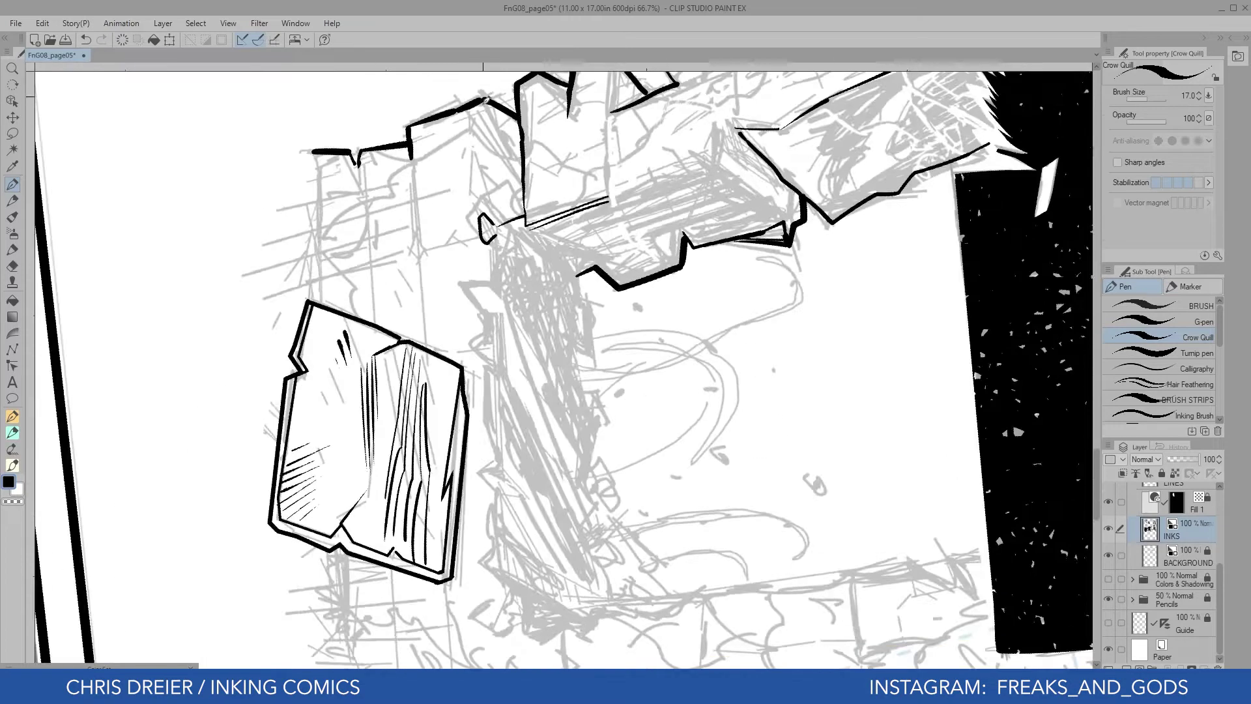
drag(483, 101, 478, 140)
drag(475, 149, 486, 223)
mouse_move(486, 239)
mouse_down()
mouse_move(480, 314)
mouse_move(497, 311)
mouse_up()
Ink the long grain lines and splintered edge of the broken beam above the doorway
mouse_move(580, 293)
mouse_down()
mouse_move(593, 352)
mouse_move(583, 394)
mouse_move(600, 428)
mouse_up()
drag(508, 287, 532, 366)
mouse_move(531, 365)
mouse_down()
mouse_move(598, 531)
mouse_move(505, 282)
mouse_move(507, 345)
mouse_move(591, 529)
mouse_up()
Switch to the G-pen and ink the heavy shadow where the pillar joins the lintel
click(1147, 321)
click(1117, 163)
mouse_move(661, 198)
mouse_down()
mouse_move(594, 175)
mouse_move(374, 415)
mouse_up()
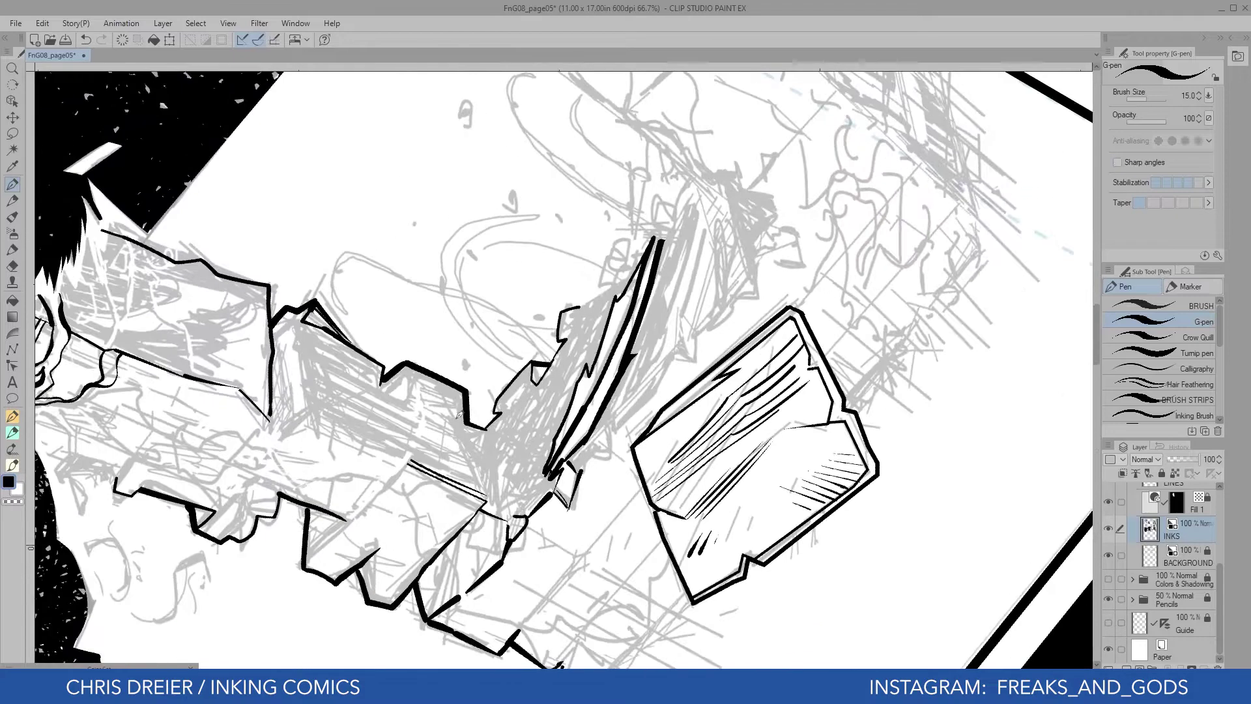
mouse_move(467, 423)
mouse_down()
mouse_move(485, 498)
mouse_move(484, 481)
mouse_up()
drag(496, 491, 506, 522)
drag(479, 431, 522, 538)
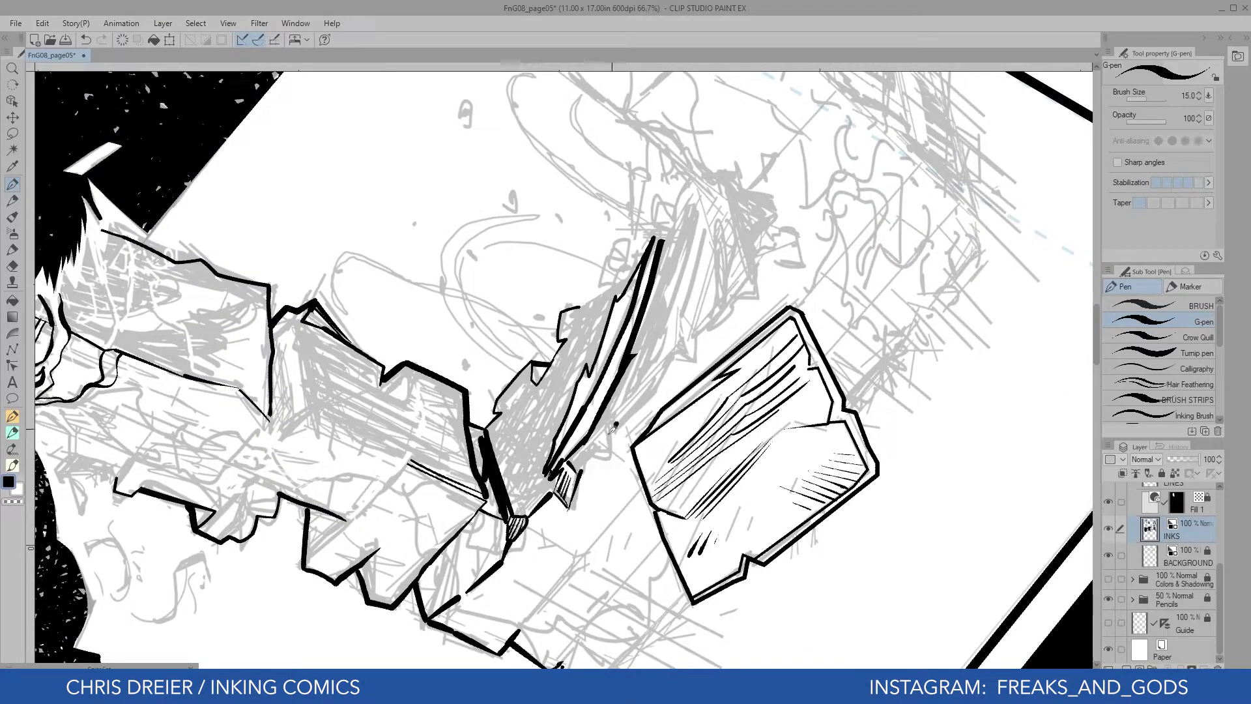
Outline the beam's broken far end and darken its middle with long, heavy wood-grain strokes
drag(615, 425, 584, 468)
drag(675, 356, 569, 464)
mouse_move(716, 361)
mouse_down()
mouse_move(483, 443)
mouse_move(459, 399)
mouse_up()
mouse_move(466, 396)
mouse_down()
mouse_move(642, 344)
mouse_move(600, 415)
mouse_move(626, 528)
mouse_up()
drag(688, 457, 665, 532)
drag(674, 285, 651, 485)
drag(670, 424, 659, 536)
drag(684, 274, 664, 480)
mouse_move(701, 251)
mouse_down()
mouse_move(672, 423)
mouse_move(679, 311)
mouse_move(674, 467)
mouse_move(703, 410)
mouse_up()
drag(731, 236, 723, 321)
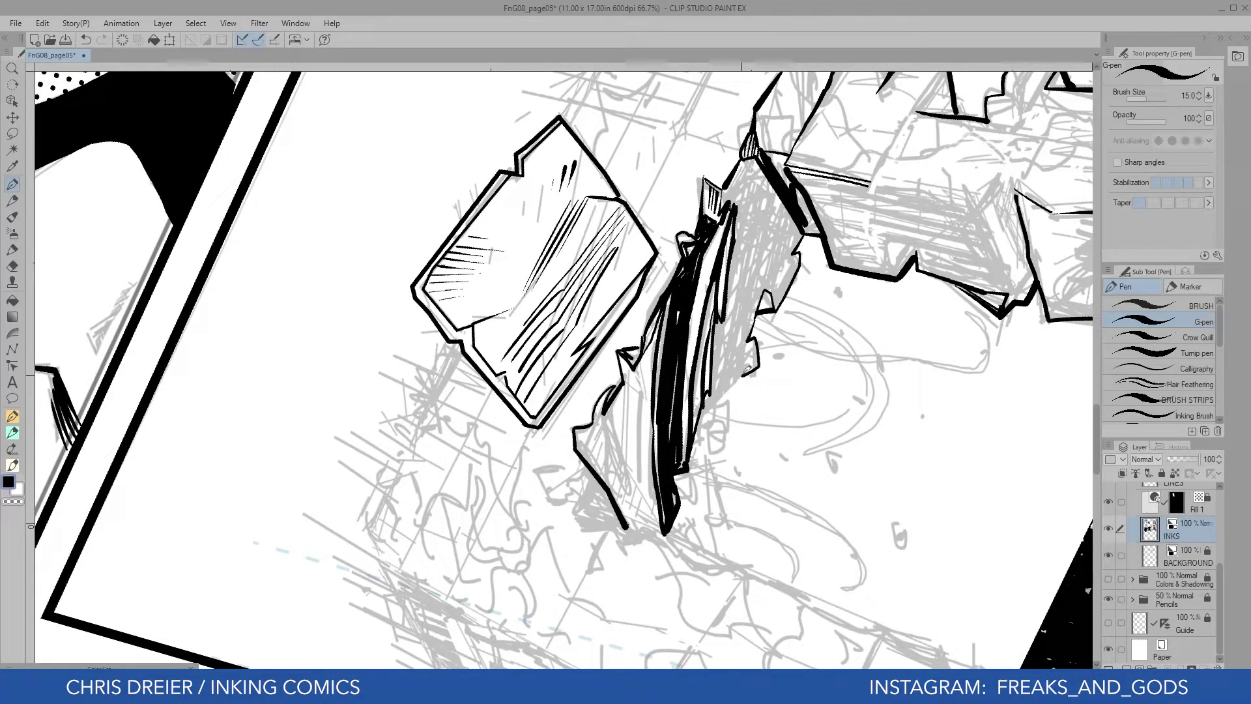
Finish the lintel's jagged underside and hatch the beam's broken end with dense tapered strokes
drag(751, 366, 708, 416)
drag(726, 403, 692, 466)
drag(605, 401, 642, 522)
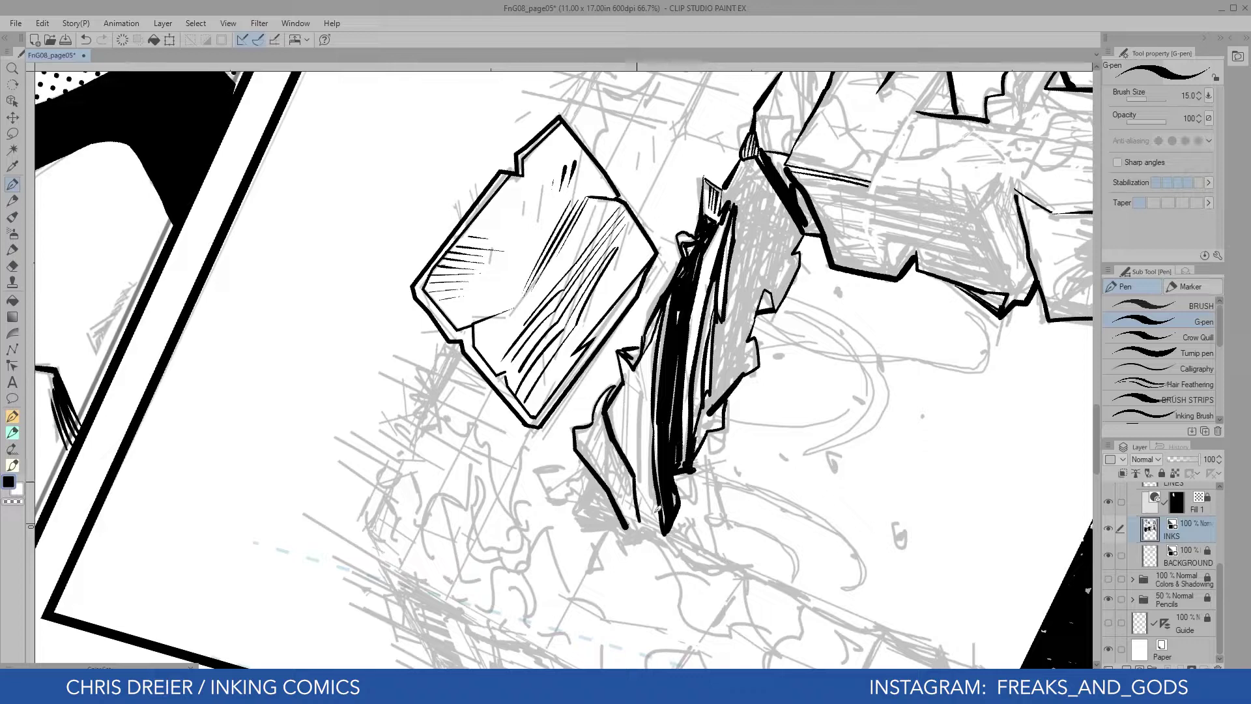
drag(639, 477, 663, 535)
drag(649, 352, 637, 479)
drag(651, 391, 638, 487)
drag(661, 323, 645, 499)
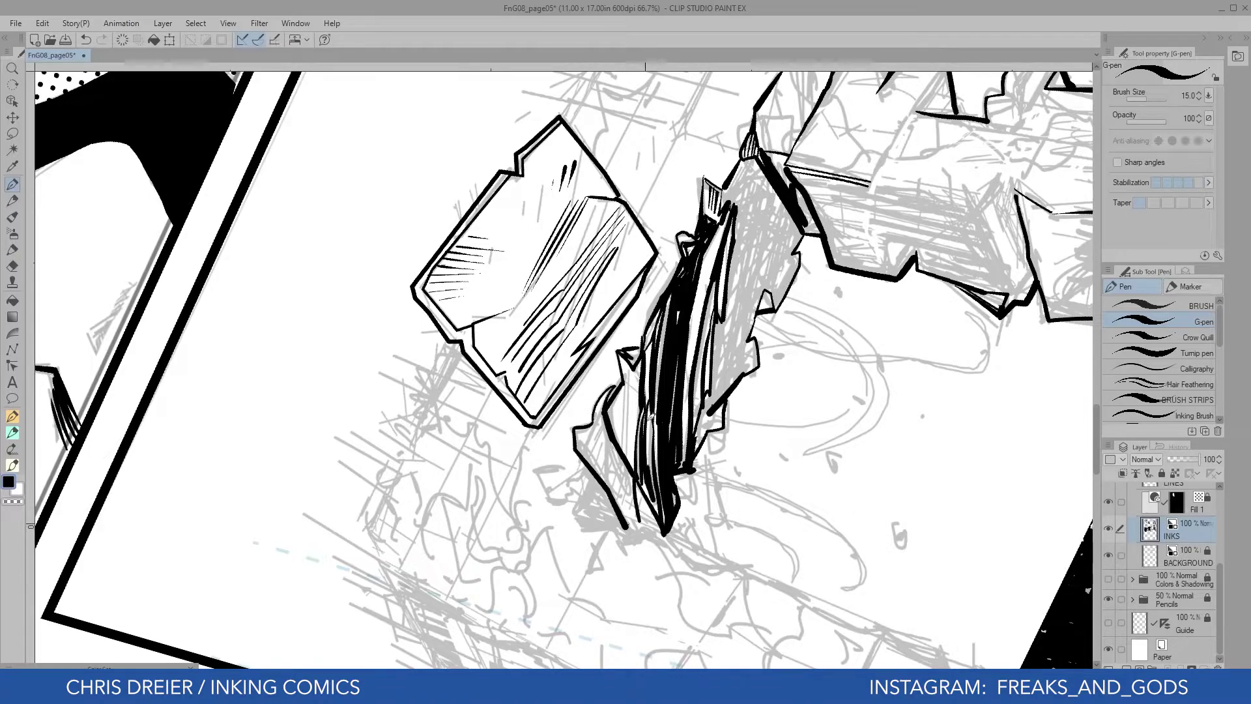
drag(657, 409, 643, 517)
mouse_move(639, 361)
mouse_down()
mouse_move(612, 430)
mouse_move(626, 464)
mouse_up()
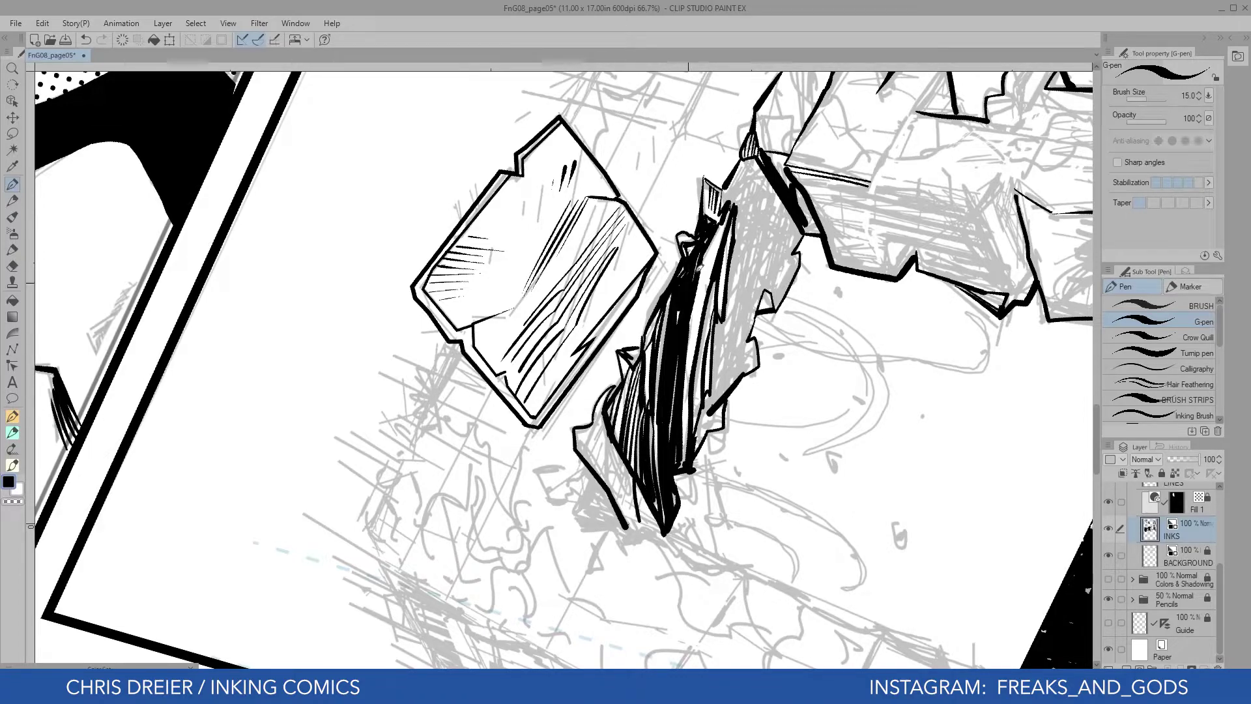
Add tapered shadow strokes to the beam's narrow end near the pillar
drag(720, 226, 697, 272)
drag(725, 217, 689, 324)
drag(718, 263, 688, 360)
drag(702, 330, 685, 405)
Ink the cracks and chipped stone edge around the doorway's upper-left corner
mouse_move(282, 358)
mouse_down()
mouse_move(284, 414)
mouse_move(370, 309)
mouse_up()
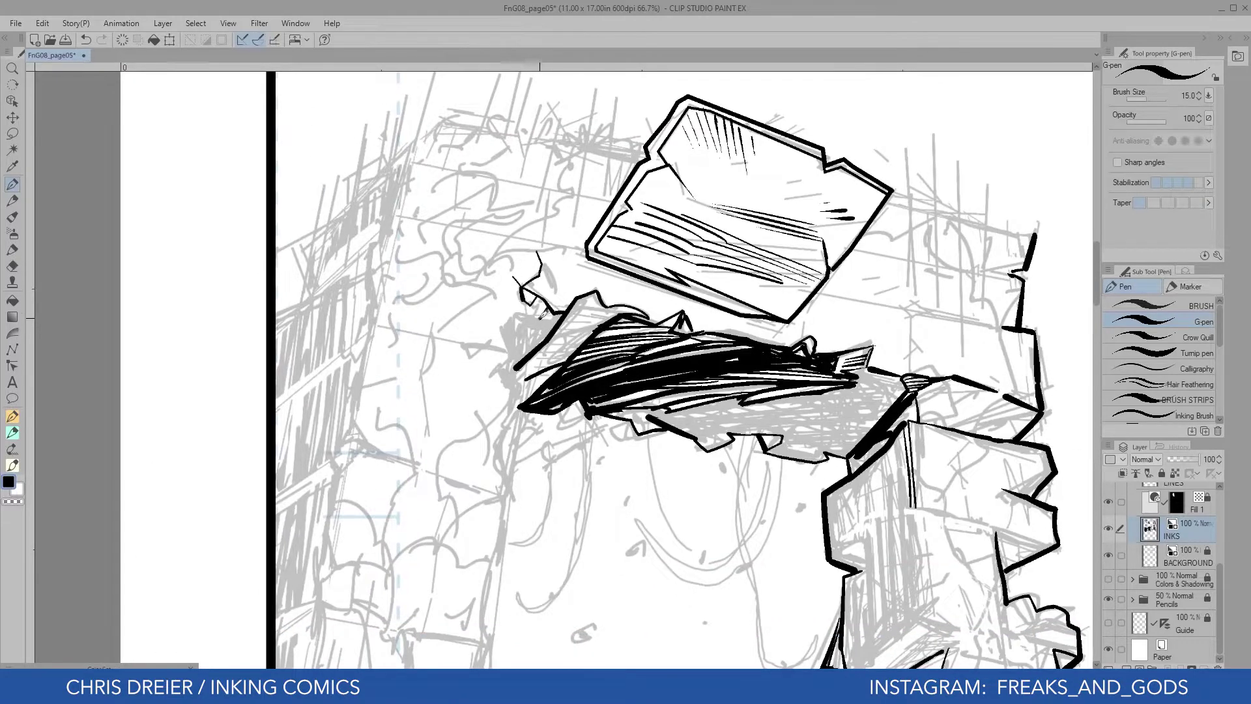
drag(508, 357, 470, 349)
drag(499, 362, 463, 374)
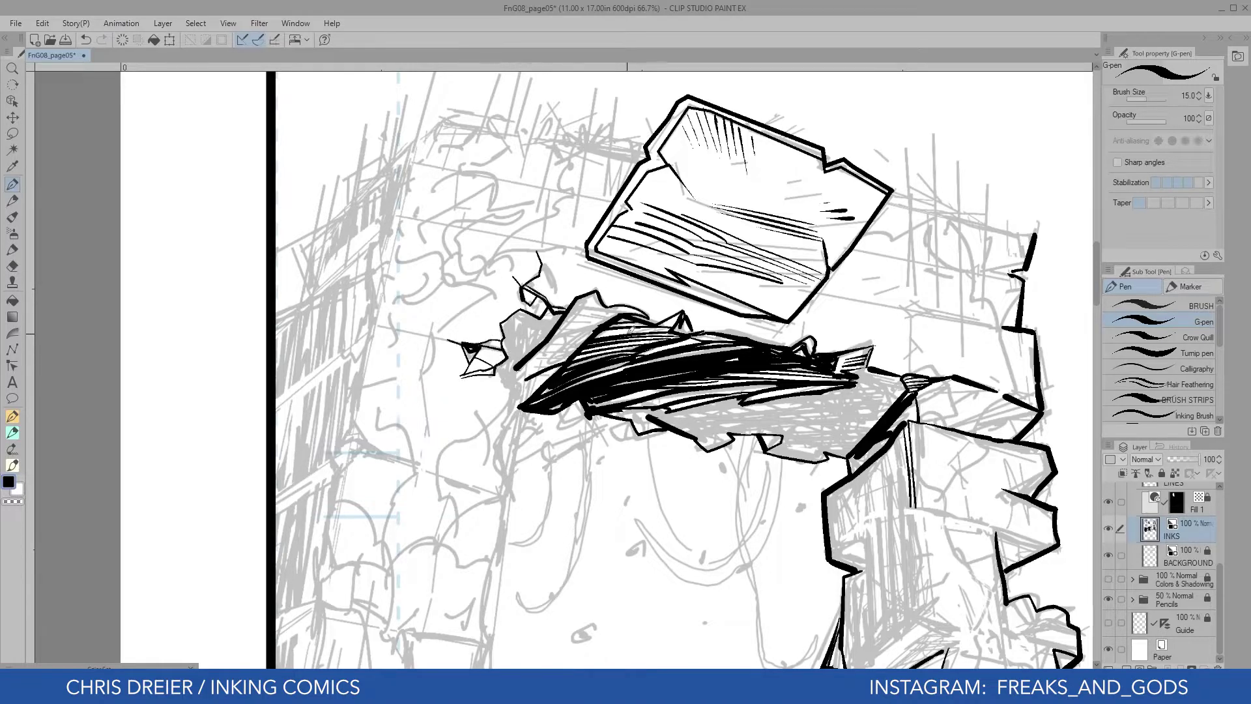
drag(507, 398, 482, 433)
drag(515, 391, 496, 452)
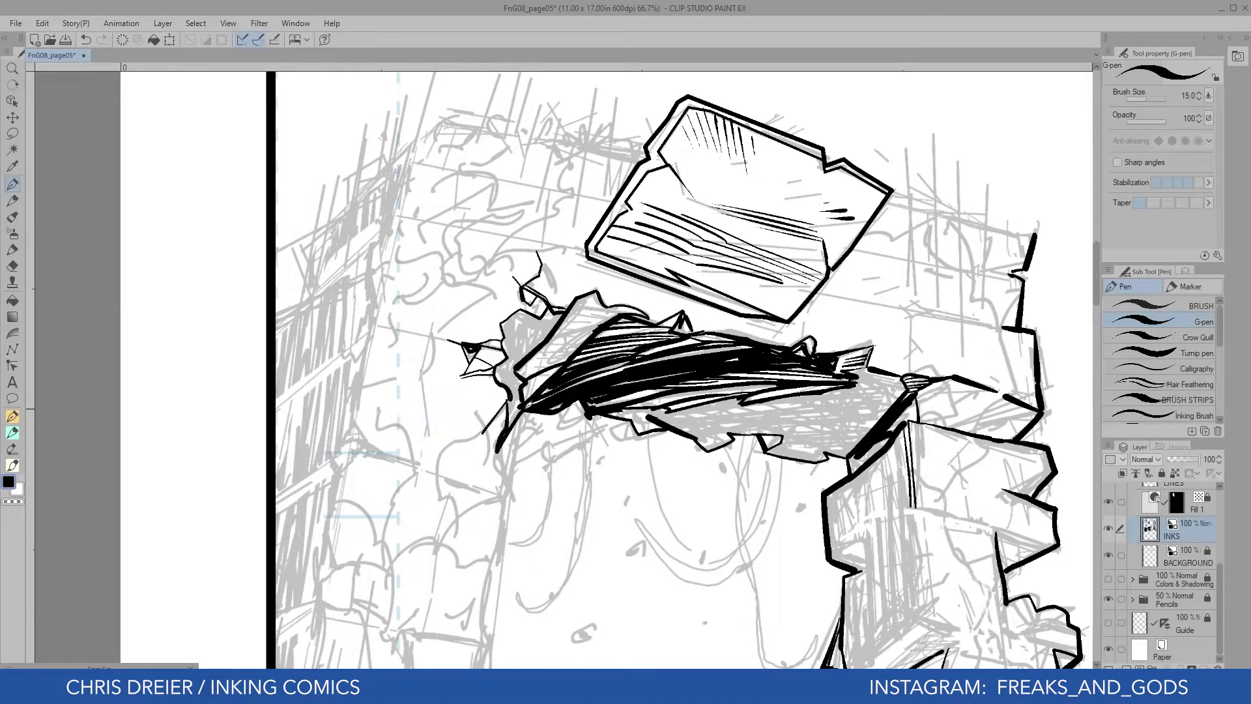
Ink the broken seam across the left wall and continue the doorway's edge down to it
drag(430, 352, 391, 234)
drag(314, 325, 435, 373)
drag(804, 320, 621, 295)
mouse_move(458, 410)
mouse_down()
mouse_move(667, 463)
mouse_move(592, 476)
mouse_up()
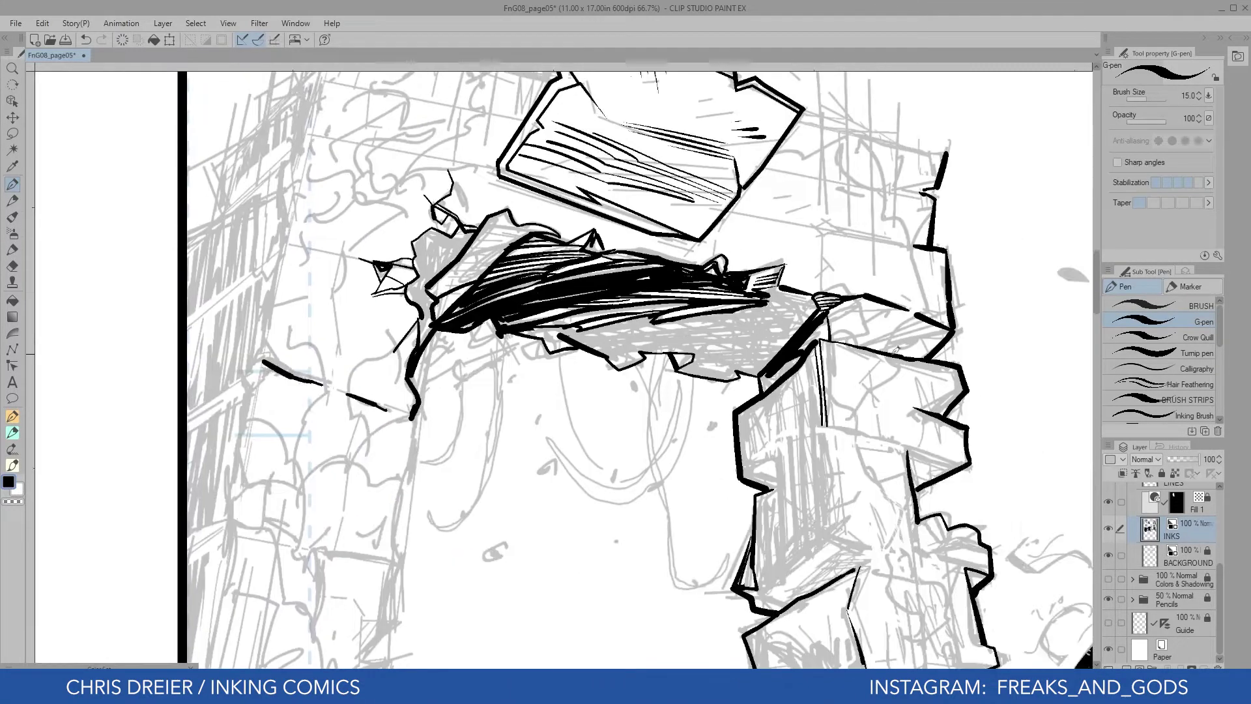
Ink thin, jagged cracks running down the face of the right-hand stone pillar
mouse_move(898, 360)
mouse_down()
mouse_move(850, 411)
mouse_move(897, 508)
mouse_move(731, 271)
mouse_move(766, 453)
mouse_up()
drag(771, 373, 796, 436)
drag(456, 312, 651, 394)
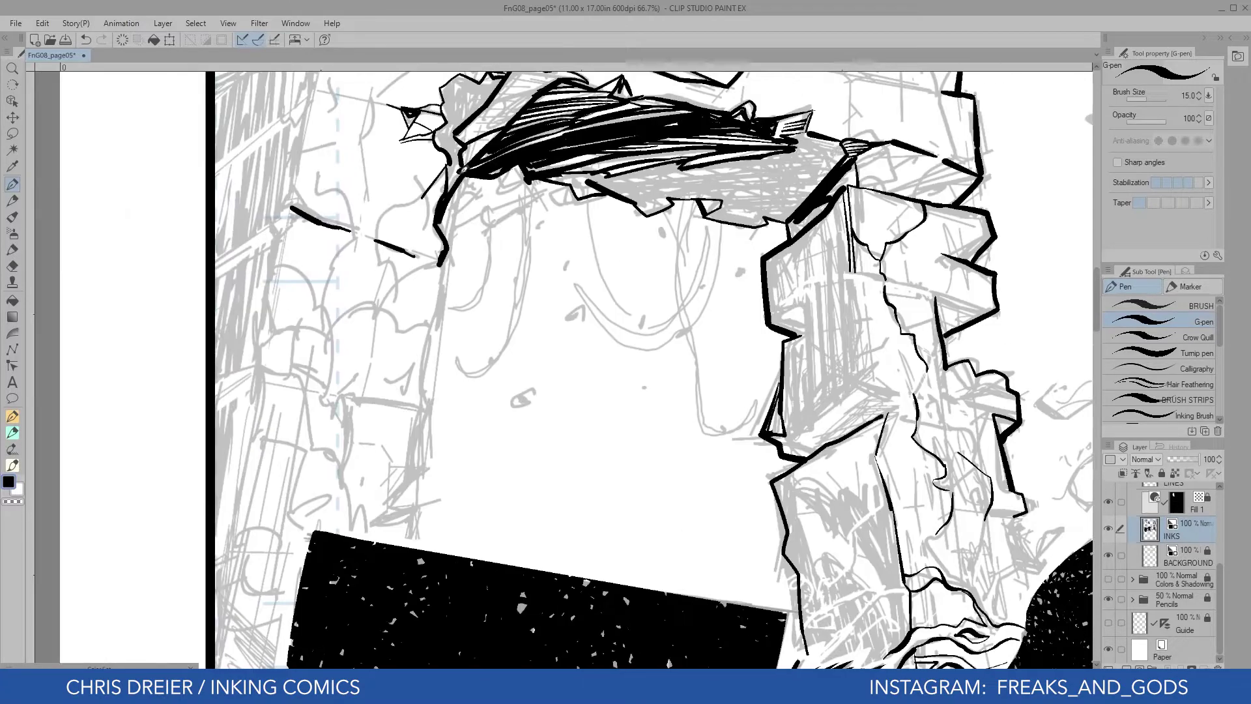
Ink the doorway's jagged left edge down to the black silhouette and the left wall's outer corner with its loose stone
mouse_move(443, 260)
mouse_down()
mouse_move(417, 469)
mouse_move(387, 513)
mouse_up()
mouse_move(391, 514)
mouse_down()
mouse_move(421, 393)
mouse_move(450, 356)
mouse_move(442, 420)
mouse_up()
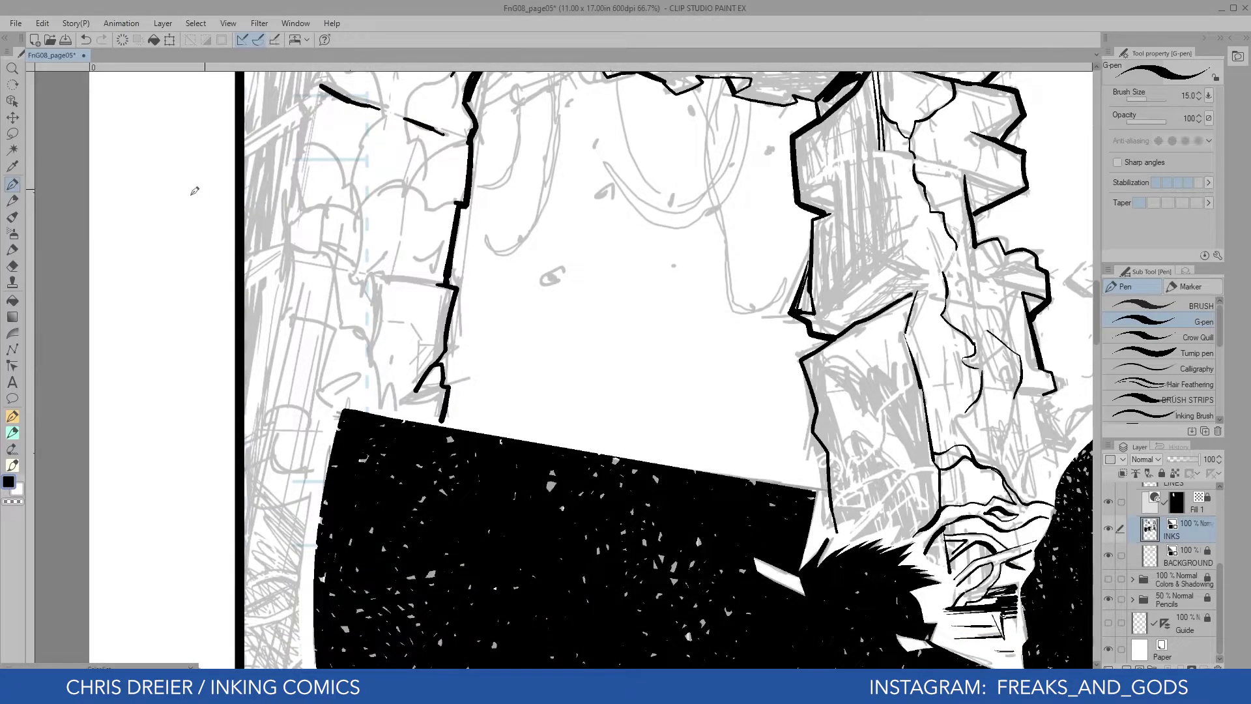
drag(194, 191, 331, 500)
mouse_move(515, 101)
mouse_down()
mouse_move(456, 397)
mouse_move(437, 417)
mouse_move(455, 401)
mouse_up()
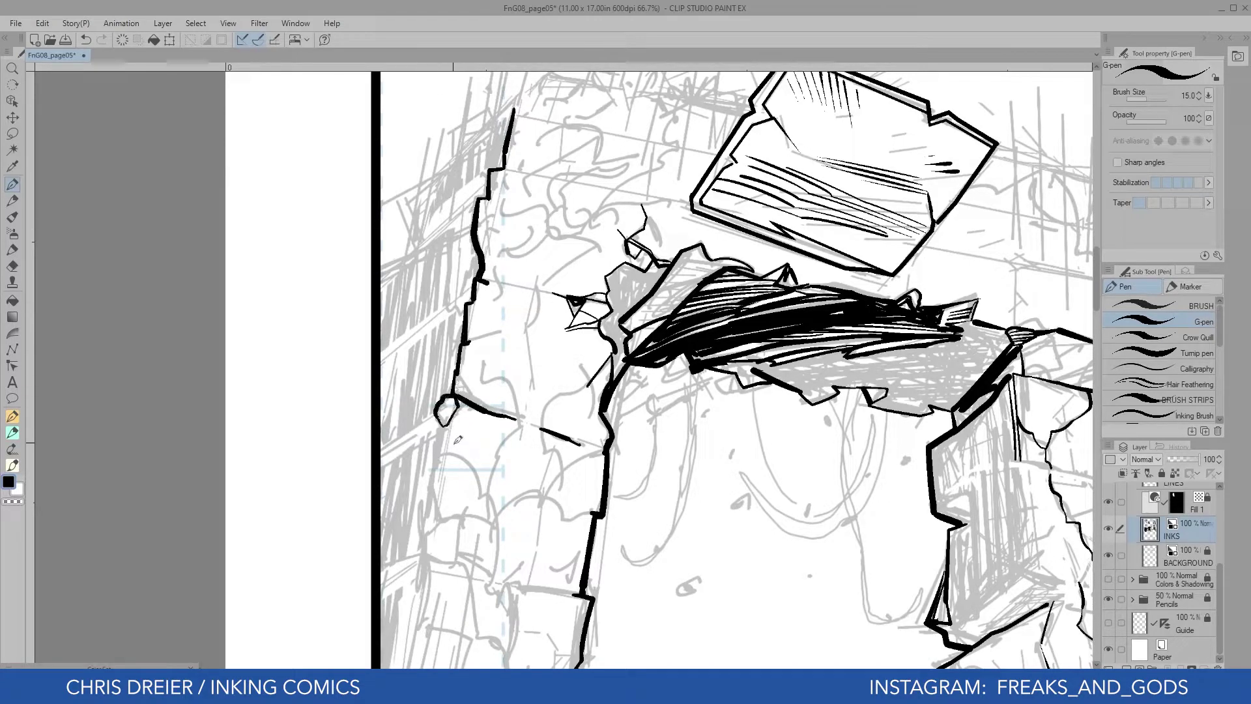
mouse_move(440, 455)
mouse_down()
mouse_move(463, 326)
mouse_move(412, 566)
mouse_up()
drag(398, 661, 422, 319)
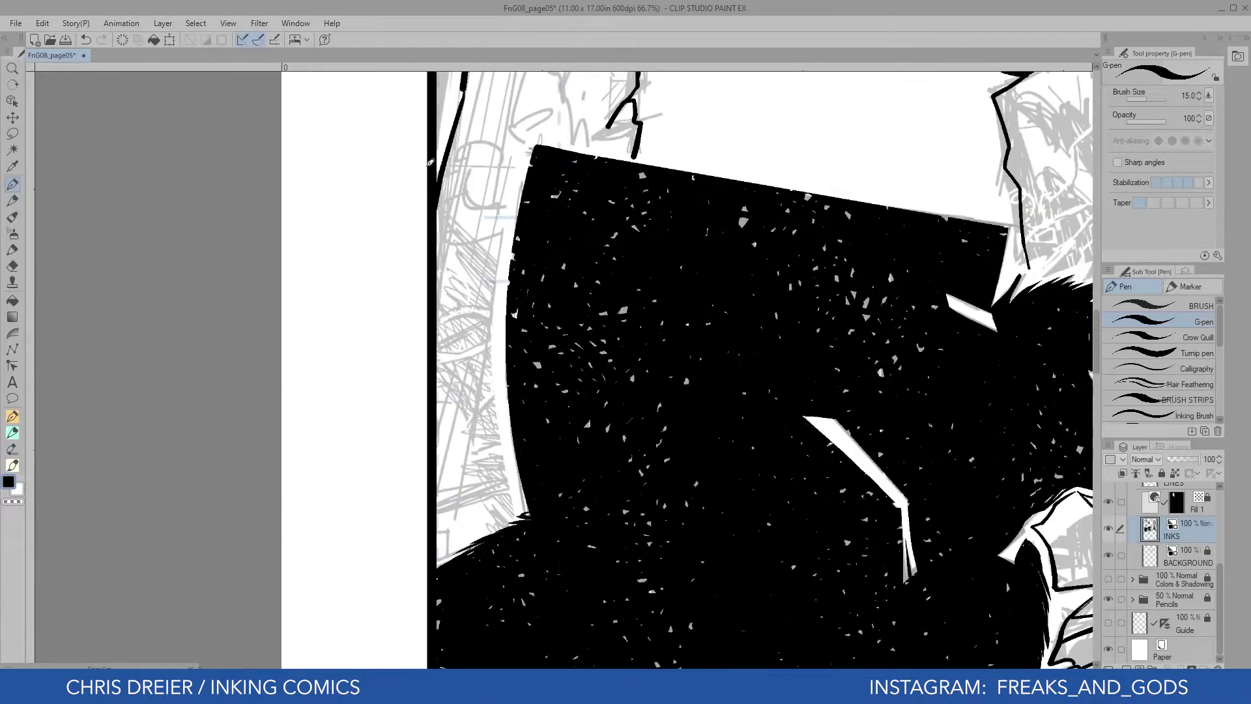
drag(464, 92, 460, 116)
drag(402, 232, 400, 632)
drag(451, 150, 478, 472)
mouse_move(593, 244)
mouse_down()
mouse_move(488, 333)
mouse_move(473, 407)
mouse_move(456, 420)
mouse_up()
drag(423, 413, 408, 81)
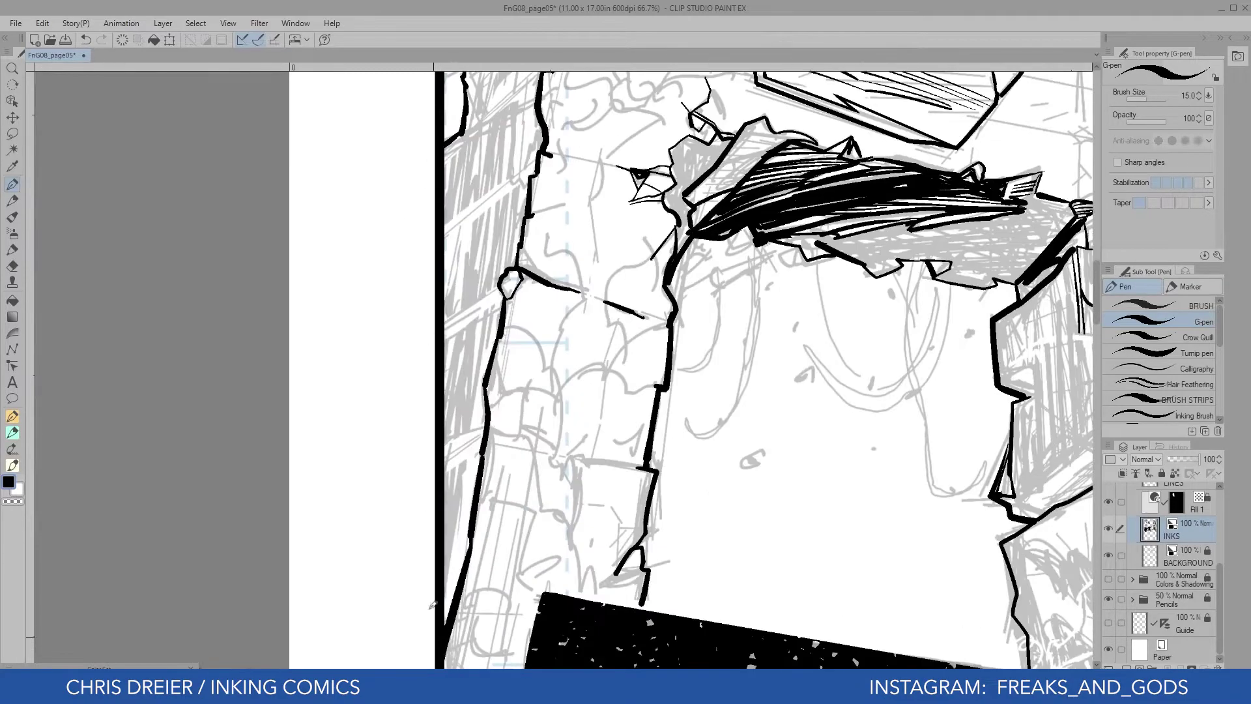
scroll(1221, 565, up, 5)
click(1110, 486)
click(1109, 494)
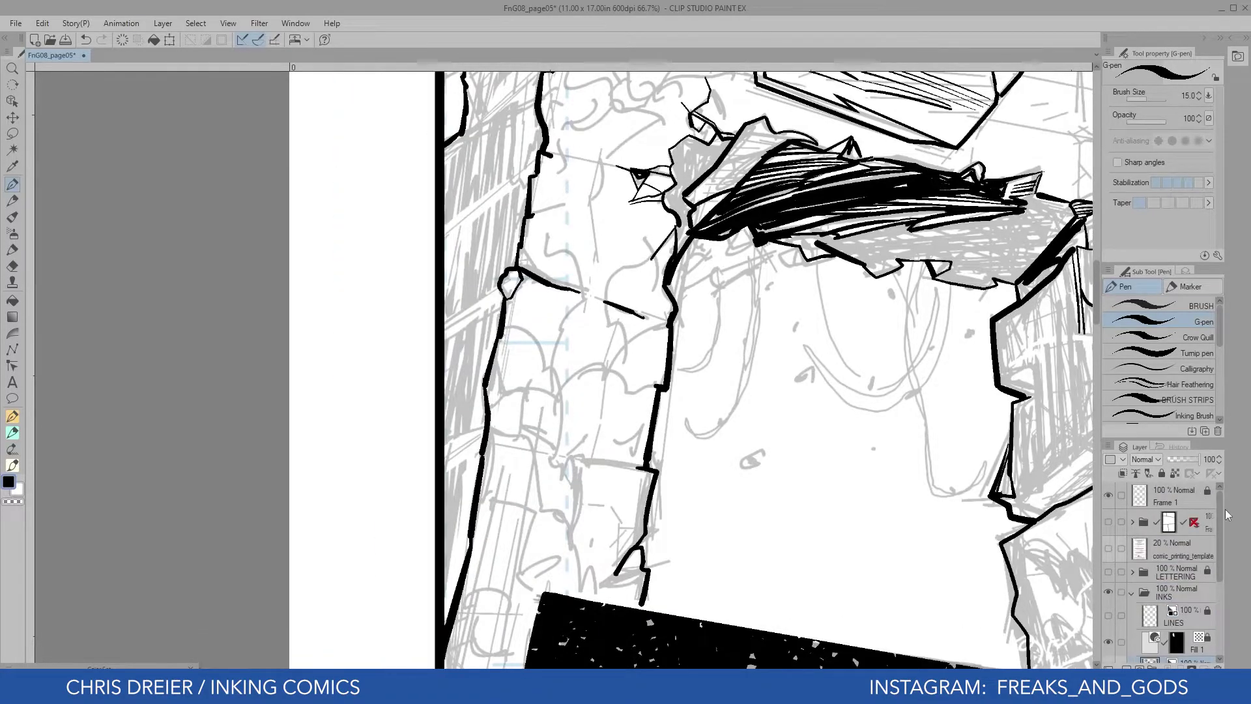
scroll(1166, 567, down, 5)
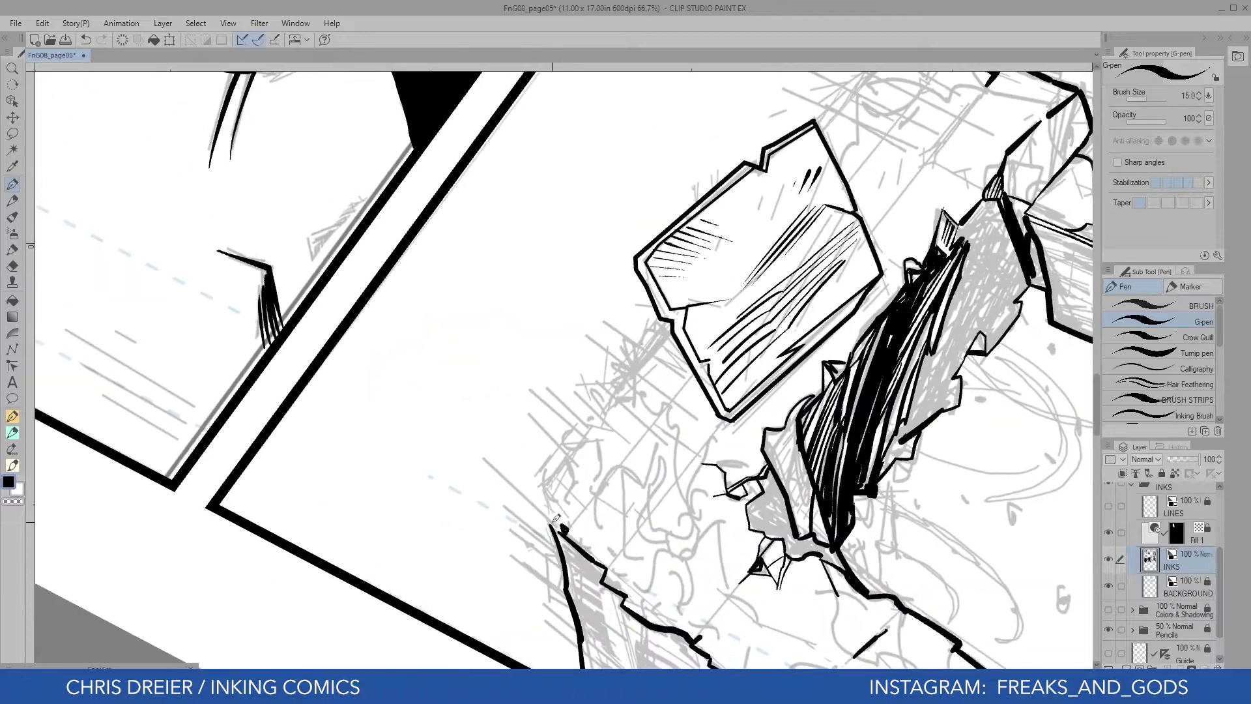
Ink the arch's broken upper-left corner and outer edge up to the wooden sign, and hatch the crevice at the lintel's right end
mouse_move(562, 478)
mouse_down()
mouse_move(593, 529)
mouse_move(567, 518)
mouse_up()
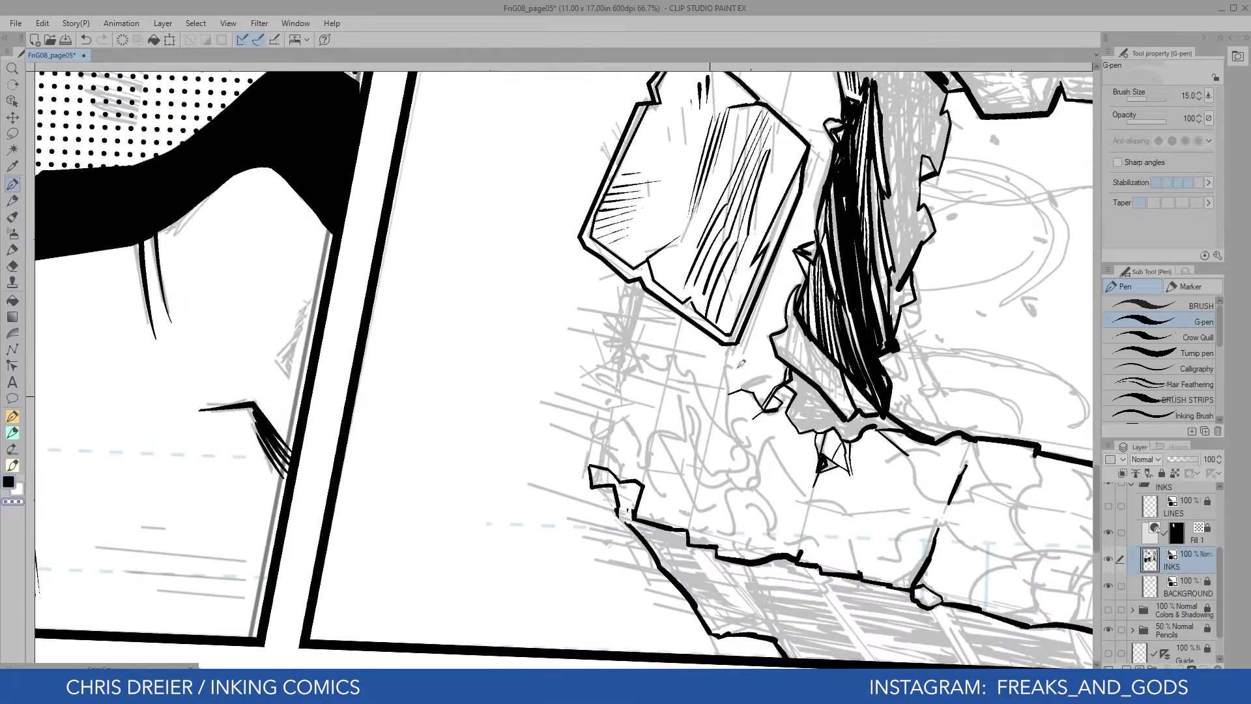
mouse_move(640, 281)
mouse_down()
mouse_move(589, 462)
mouse_move(615, 541)
mouse_move(612, 594)
mouse_up()
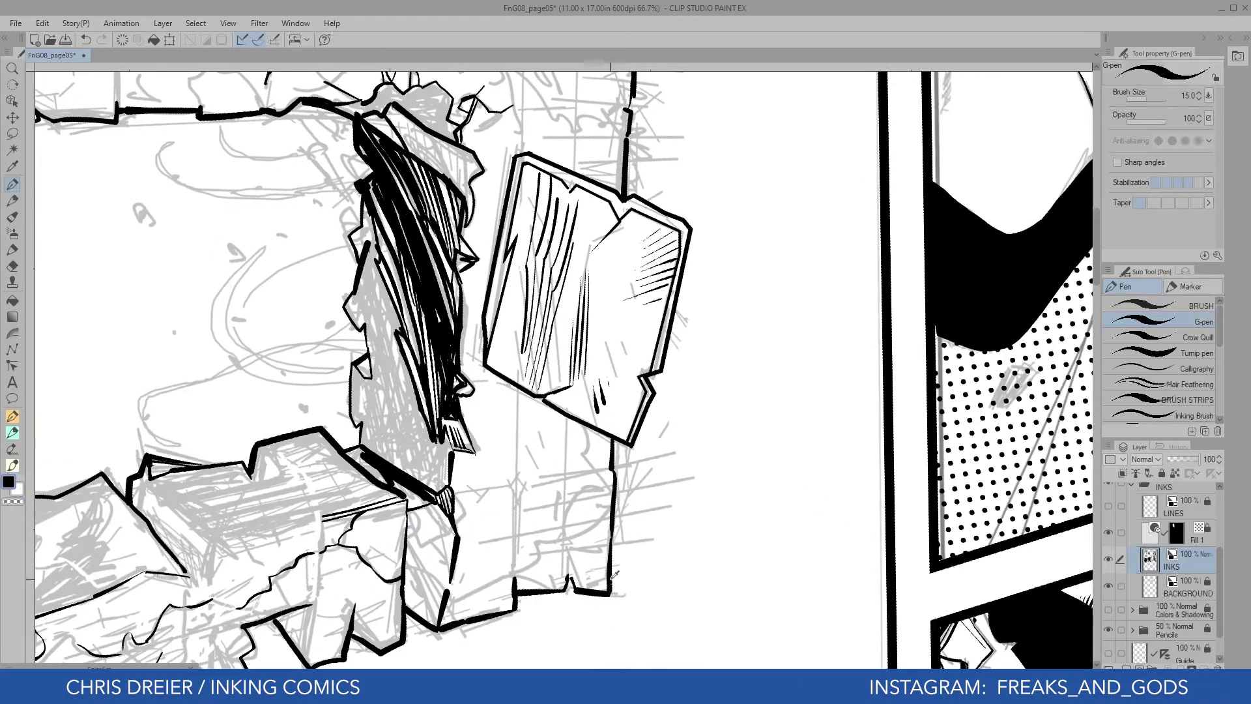
drag(446, 438, 452, 454)
drag(358, 449, 342, 342)
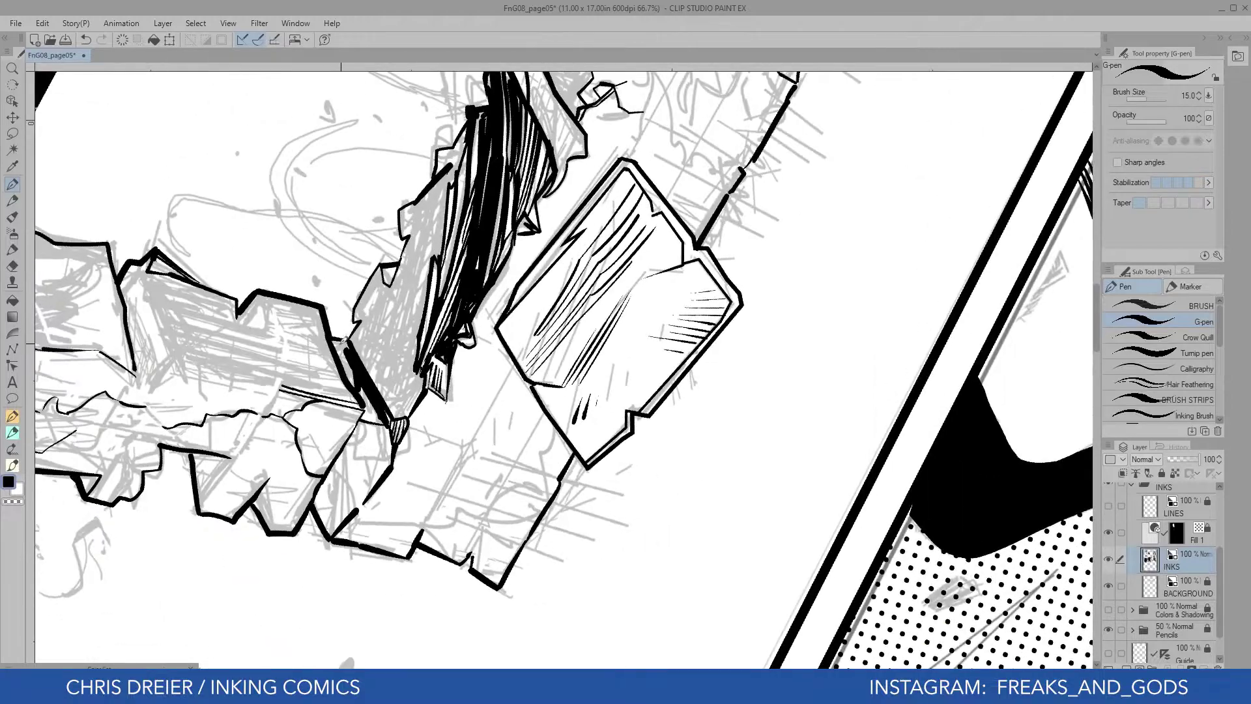
drag(252, 243, 264, 380)
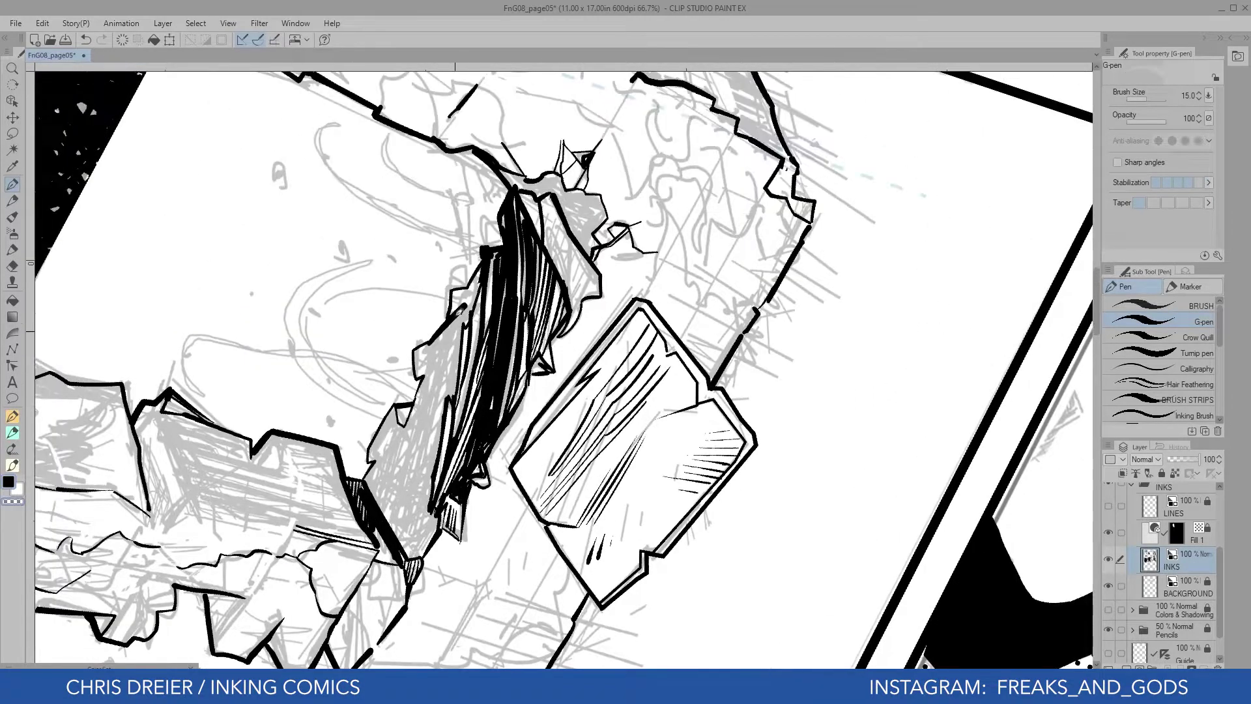
drag(453, 330, 550, 348)
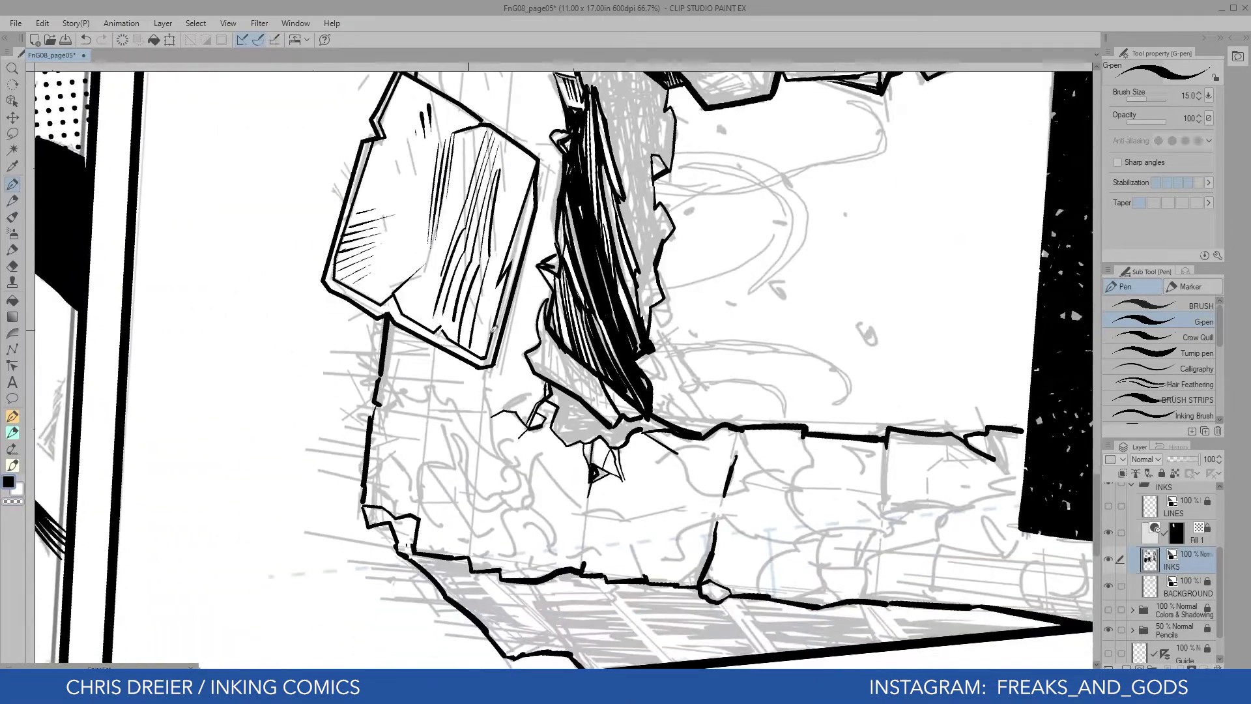
Reduce the brush size to 10 and hatch the chipped stone at the left end of the doorway's dark underside
key(bracketleft)
key(bracketleft)
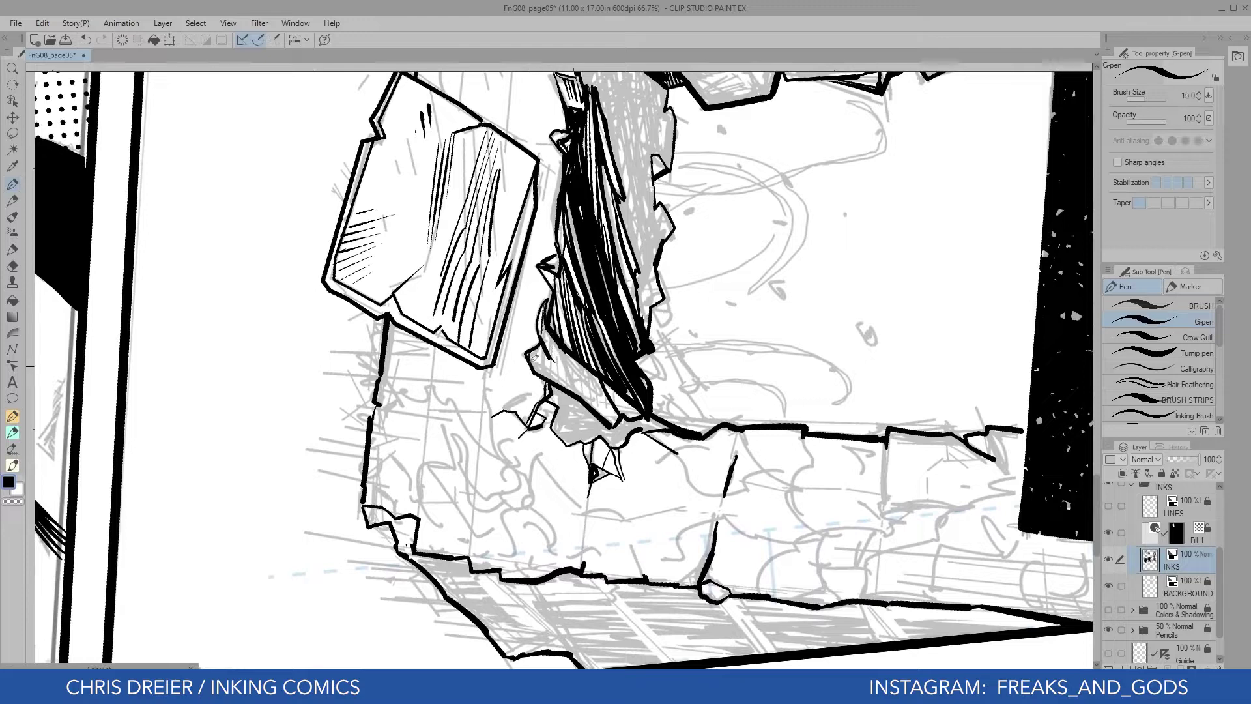
mouse_move(544, 332)
mouse_down()
mouse_move(564, 383)
mouse_move(585, 383)
mouse_move(599, 406)
mouse_up()
drag(568, 353, 578, 365)
drag(574, 372, 608, 410)
mouse_move(603, 399)
mouse_down()
mouse_move(622, 424)
mouse_move(636, 419)
mouse_up()
drag(634, 395, 643, 405)
drag(561, 313, 575, 350)
key(ctrl+z)
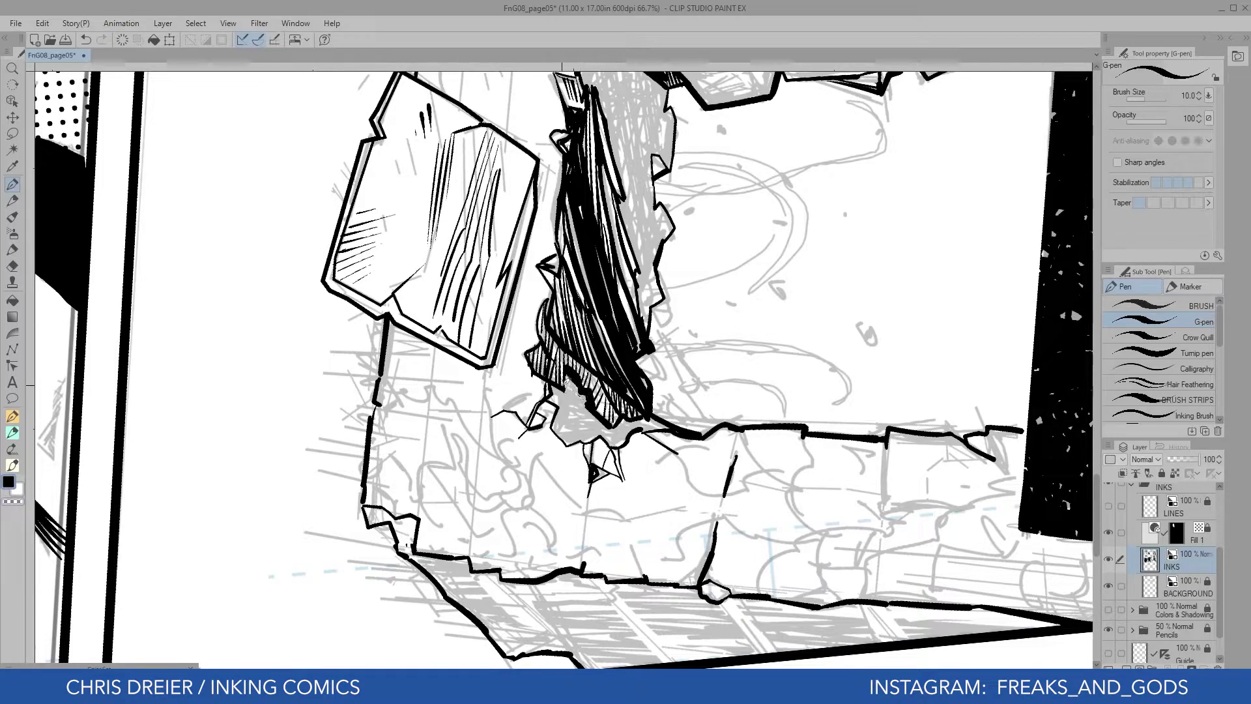
Ink the inner corner edges of the broken stone blocks projecting from the right pillar
mouse_move(566, 393)
mouse_down()
mouse_move(590, 413)
mouse_move(404, 450)
mouse_up()
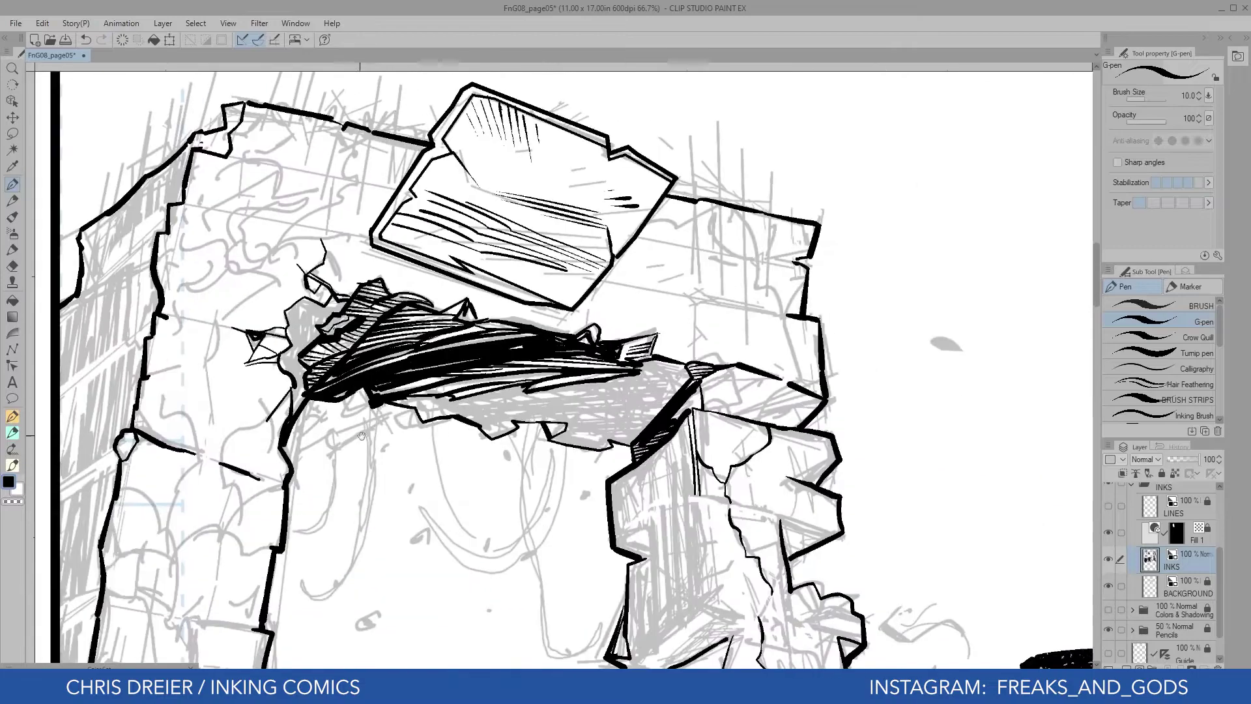
drag(470, 419, 314, 386)
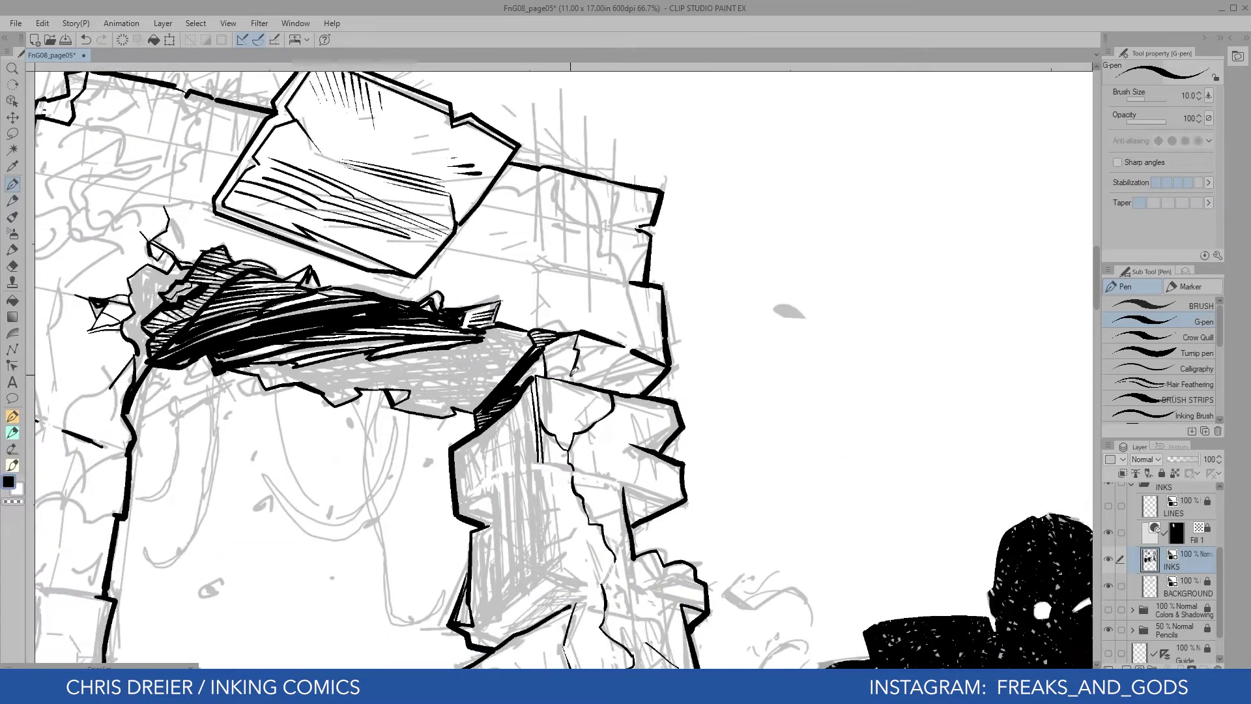
drag(573, 373, 569, 383)
mouse_move(570, 383)
mouse_down()
mouse_move(564, 415)
mouse_move(509, 196)
mouse_move(410, 245)
mouse_move(541, 224)
mouse_up()
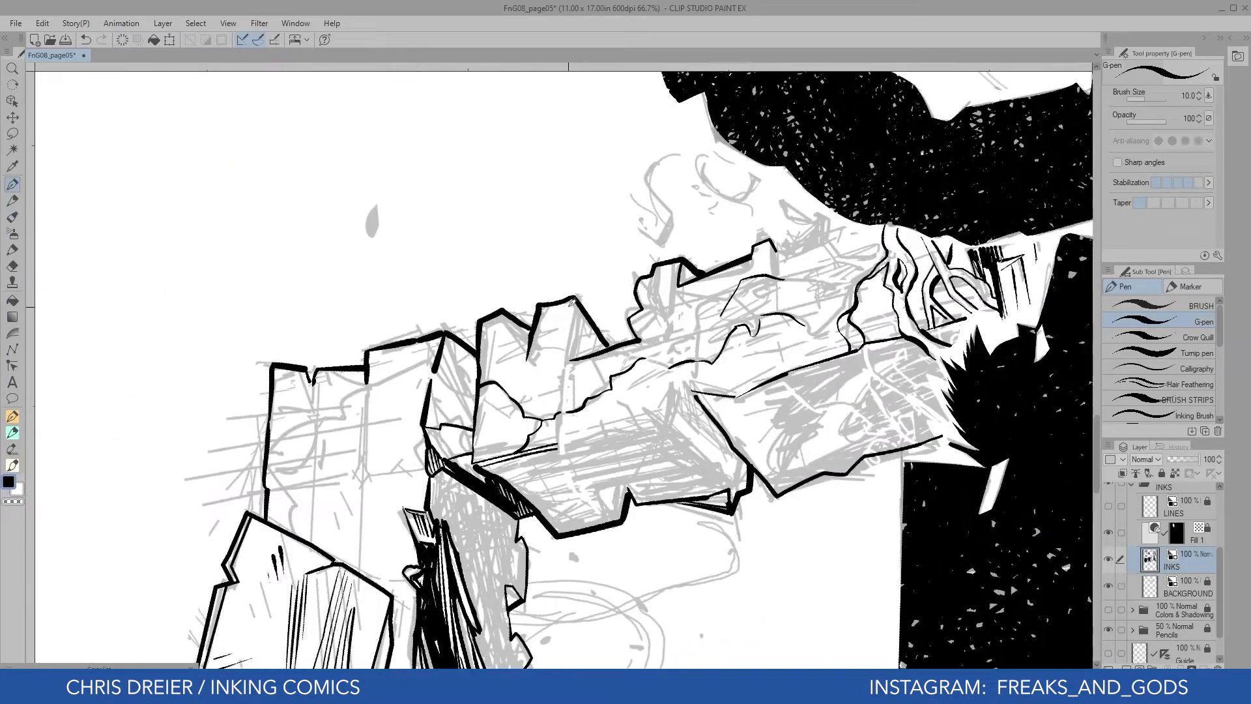
drag(571, 301, 557, 448)
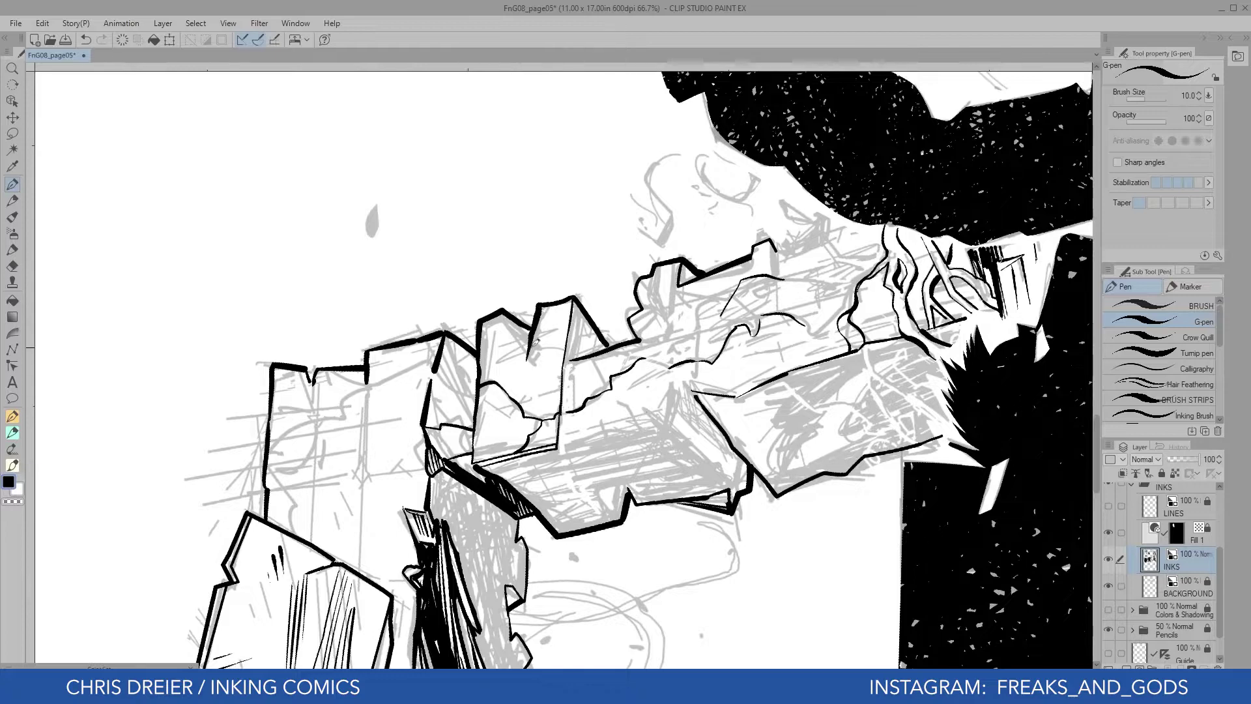
mouse_move(502, 314)
mouse_down()
mouse_move(517, 367)
mouse_move(565, 399)
mouse_up()
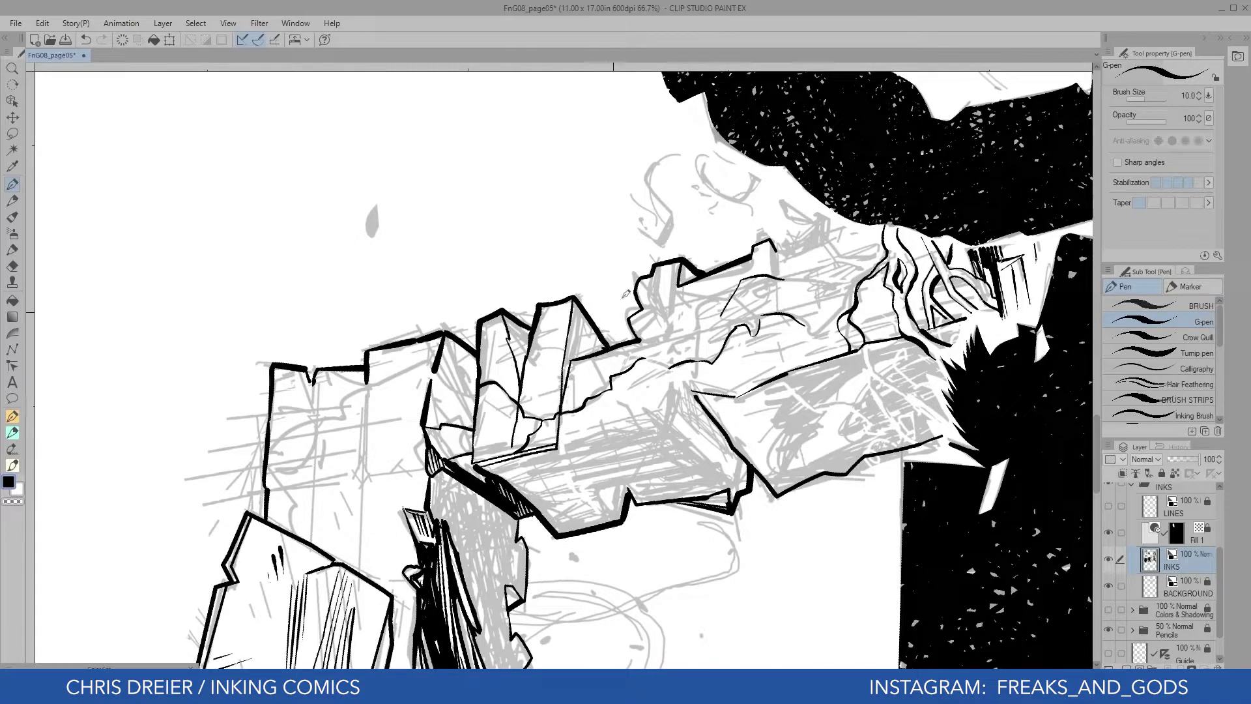
drag(666, 339, 681, 264)
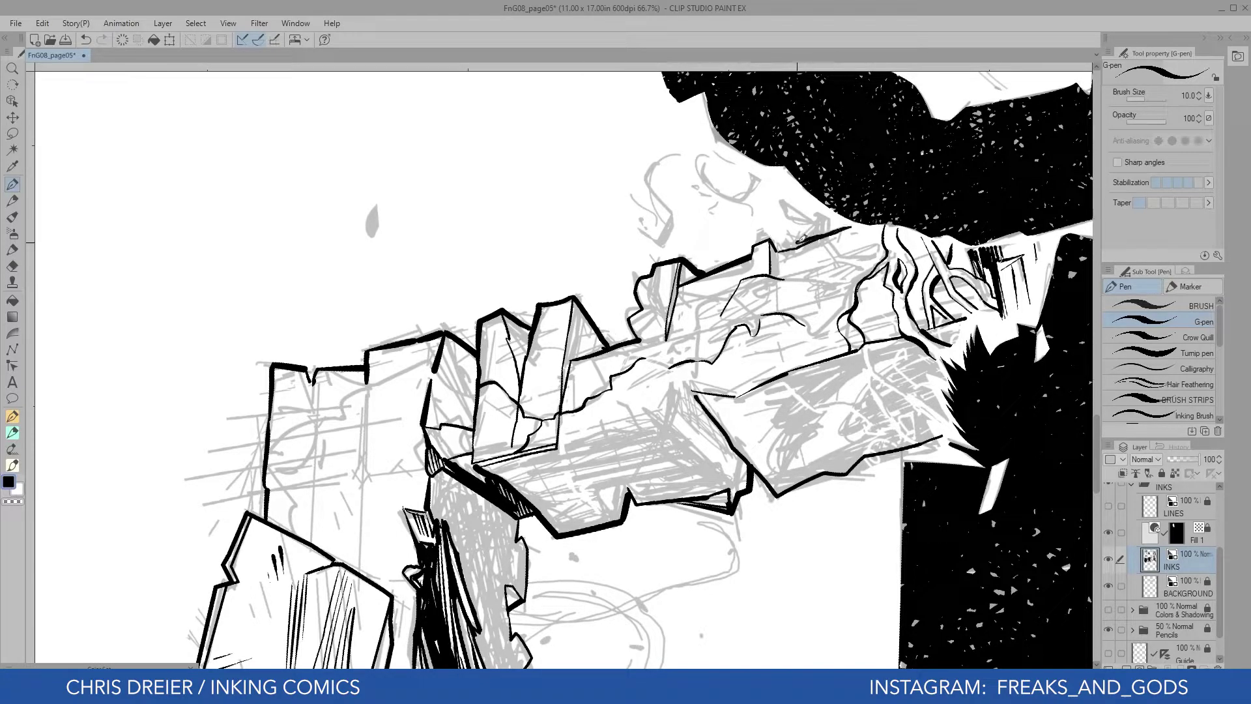
Ink the notched outer edge of the lower right pillar, with thin winding vines at its base and across the arch's right end
drag(797, 245, 777, 251)
drag(776, 244, 772, 274)
drag(783, 201, 823, 239)
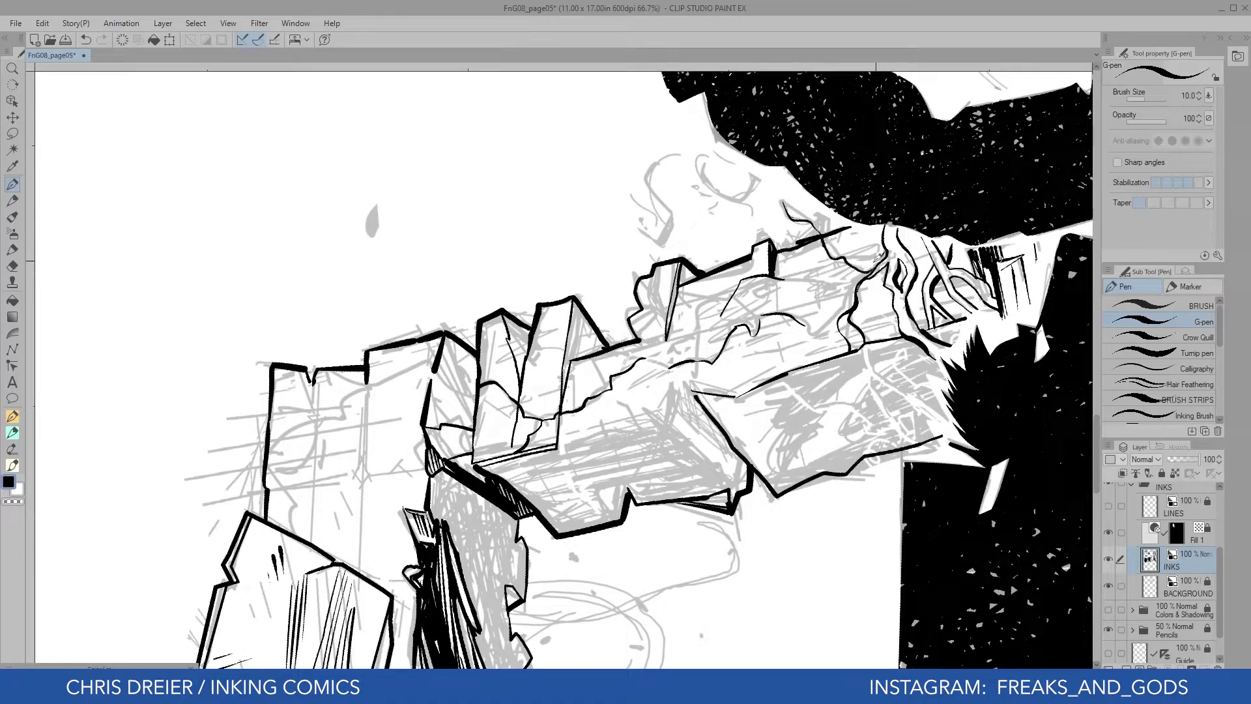
mouse_move(479, 389)
mouse_down()
mouse_move(334, 340)
mouse_move(294, 442)
mouse_move(264, 469)
mouse_up()
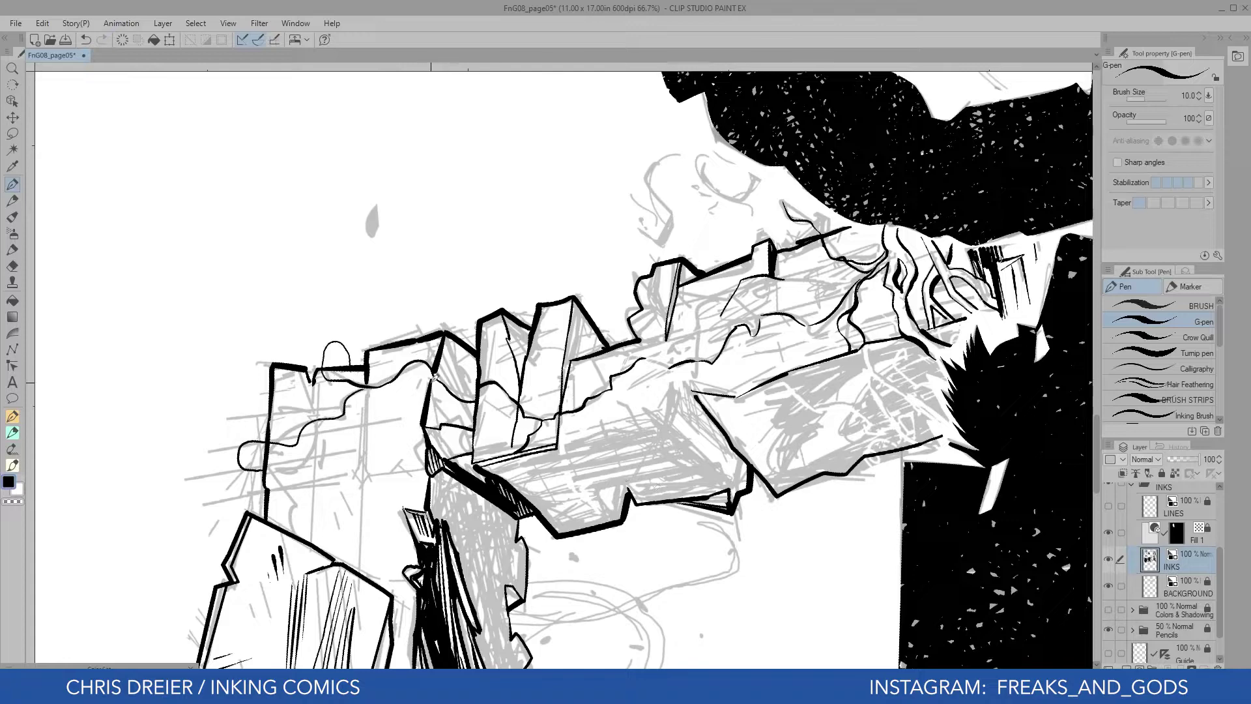
Shade the right pillar's protruding stones and ink its triangular notch, recessed slab and cracked seams
drag(681, 262, 667, 335)
drag(619, 480, 615, 499)
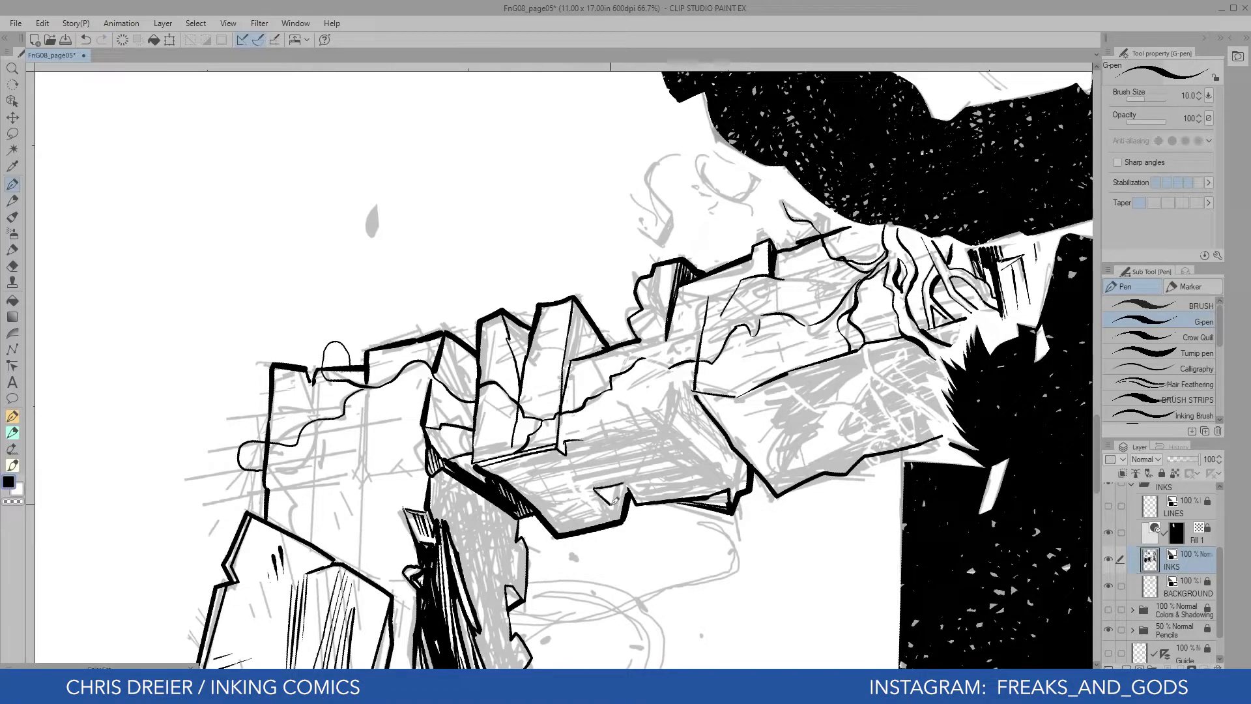
drag(582, 435, 595, 426)
drag(665, 393, 724, 461)
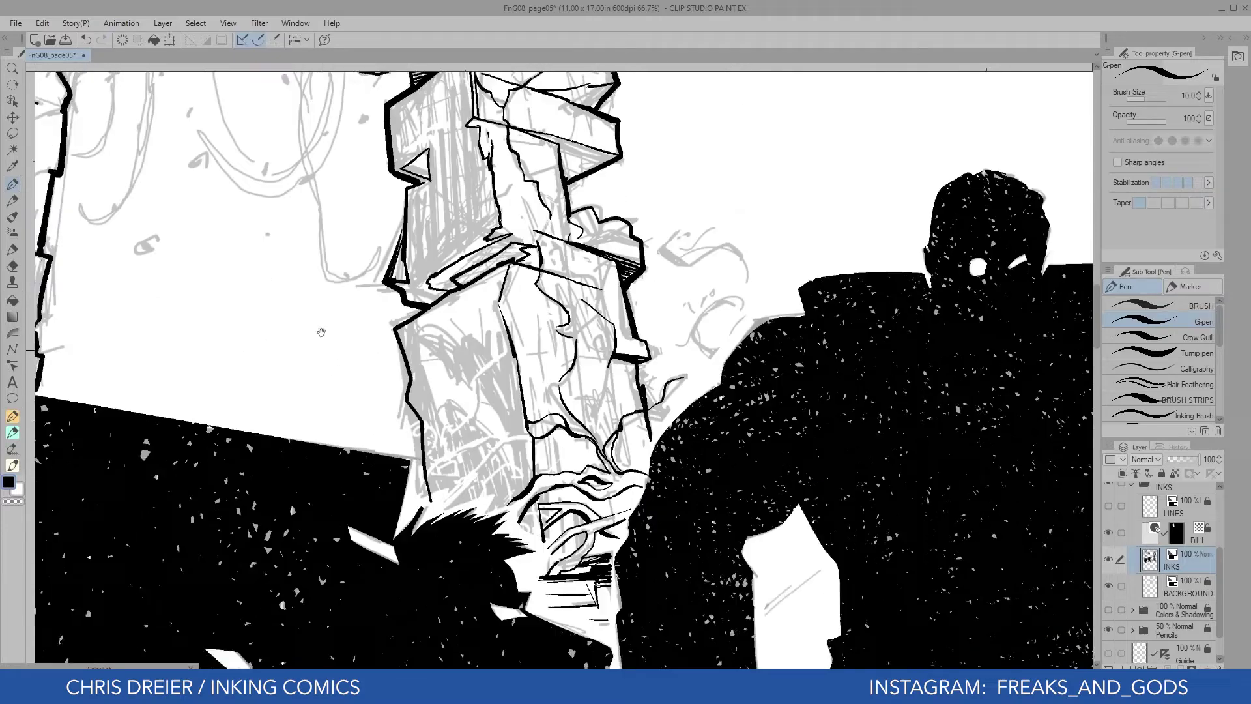
scroll(560, 365, down, 1)
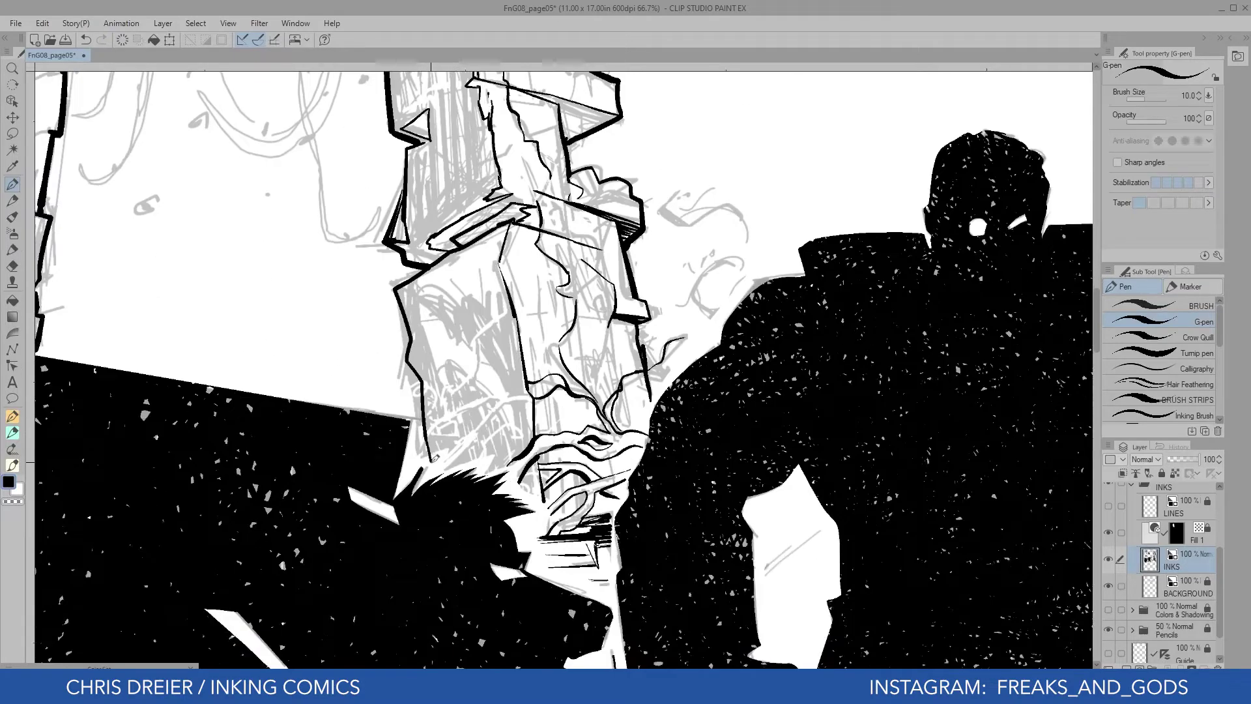
drag(458, 469, 487, 459)
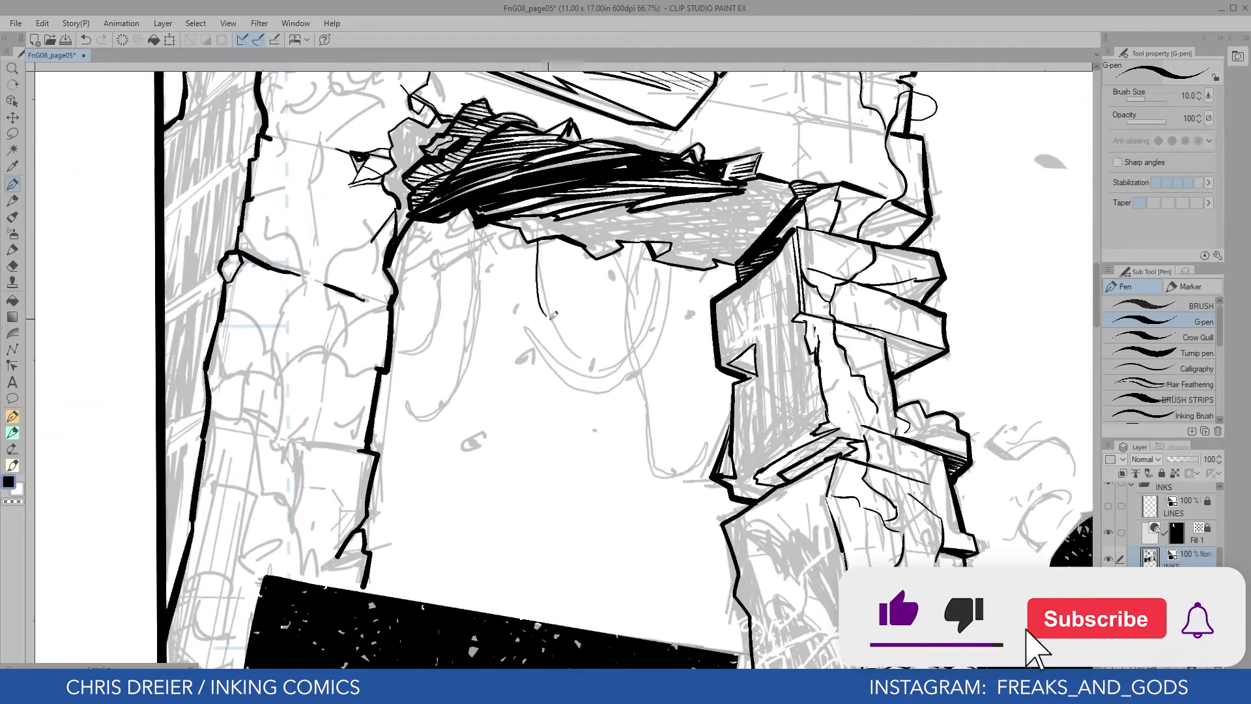
Ink thin looping vines hanging from the right half of the doorway's lintel
mouse_move(548, 319)
mouse_down()
mouse_move(654, 305)
mouse_move(660, 260)
mouse_up()
mouse_move(636, 242)
mouse_down()
mouse_move(654, 456)
mouse_move(710, 450)
mouse_up()
key(ctrl+z)
drag(723, 364, 652, 470)
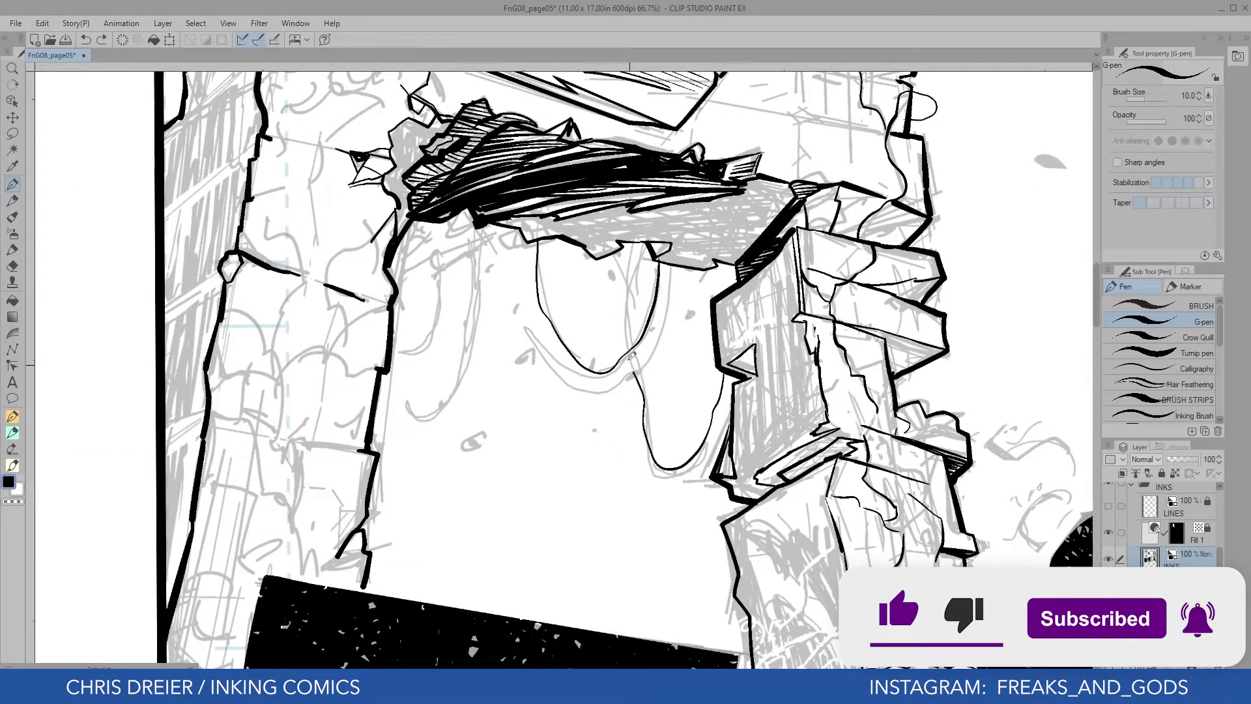
mouse_move(636, 238)
mouse_down()
mouse_move(632, 372)
mouse_move(646, 440)
mouse_move(698, 251)
mouse_up()
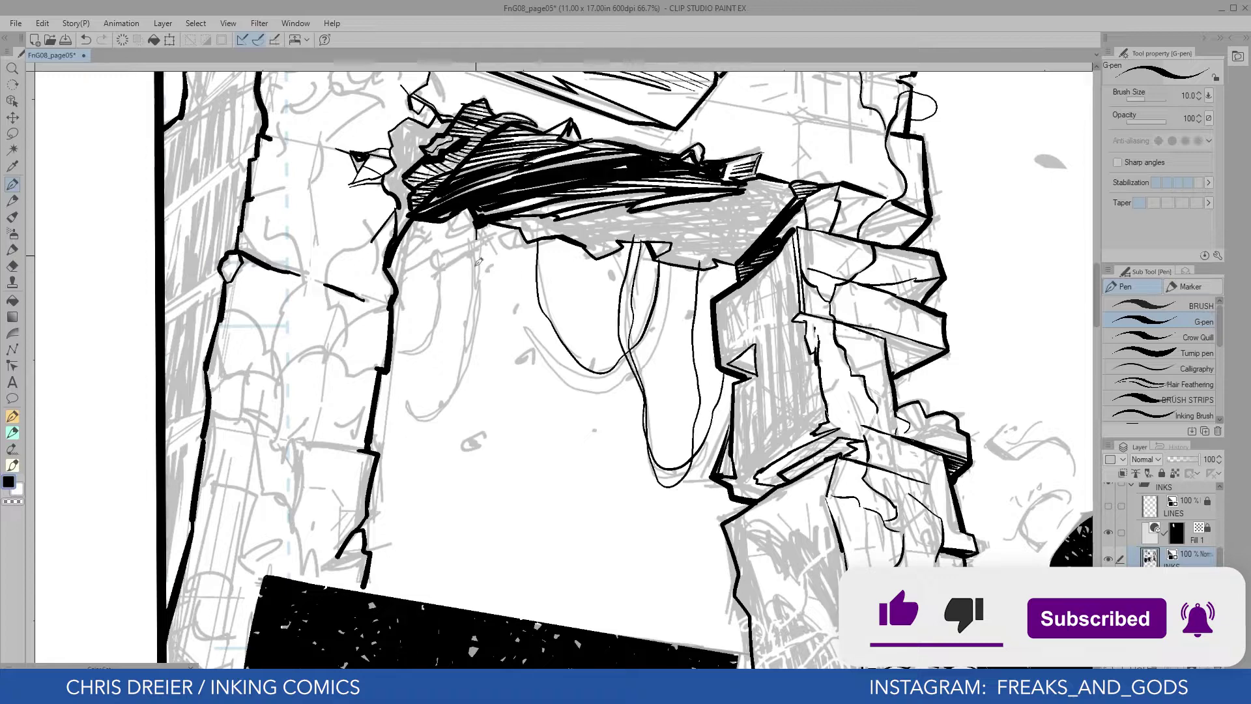
Ink the hanging loops in the doorway's left half, two long straight strands, and thin cross strands in its upper-left corner
mouse_move(389, 374)
mouse_down()
mouse_move(442, 420)
mouse_move(485, 227)
mouse_up()
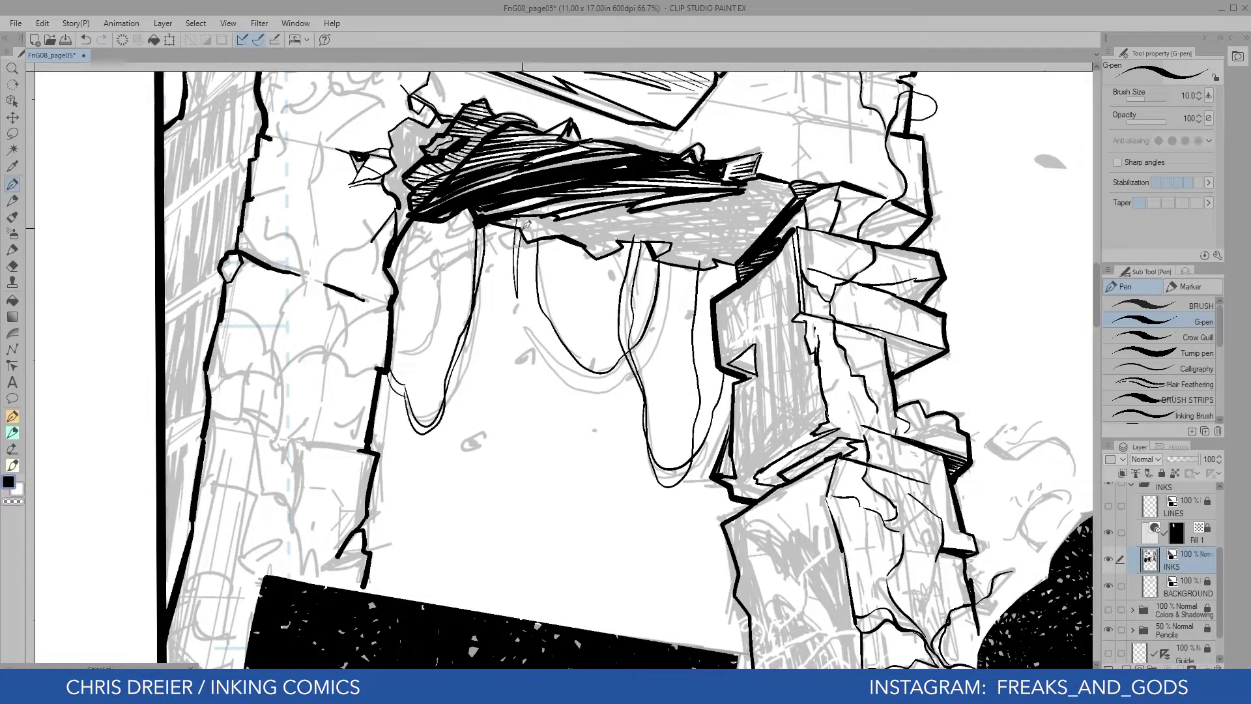
drag(558, 381, 664, 257)
drag(459, 222, 430, 236)
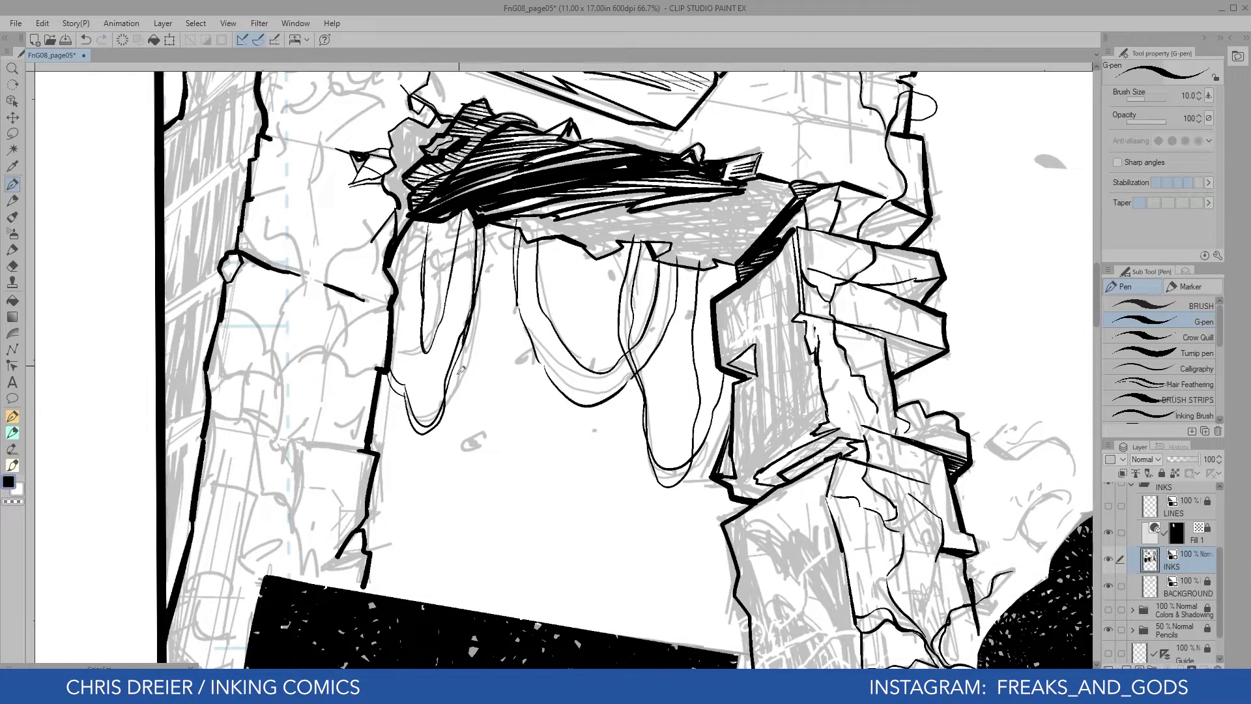
drag(504, 223, 476, 546)
drag(598, 251, 593, 546)
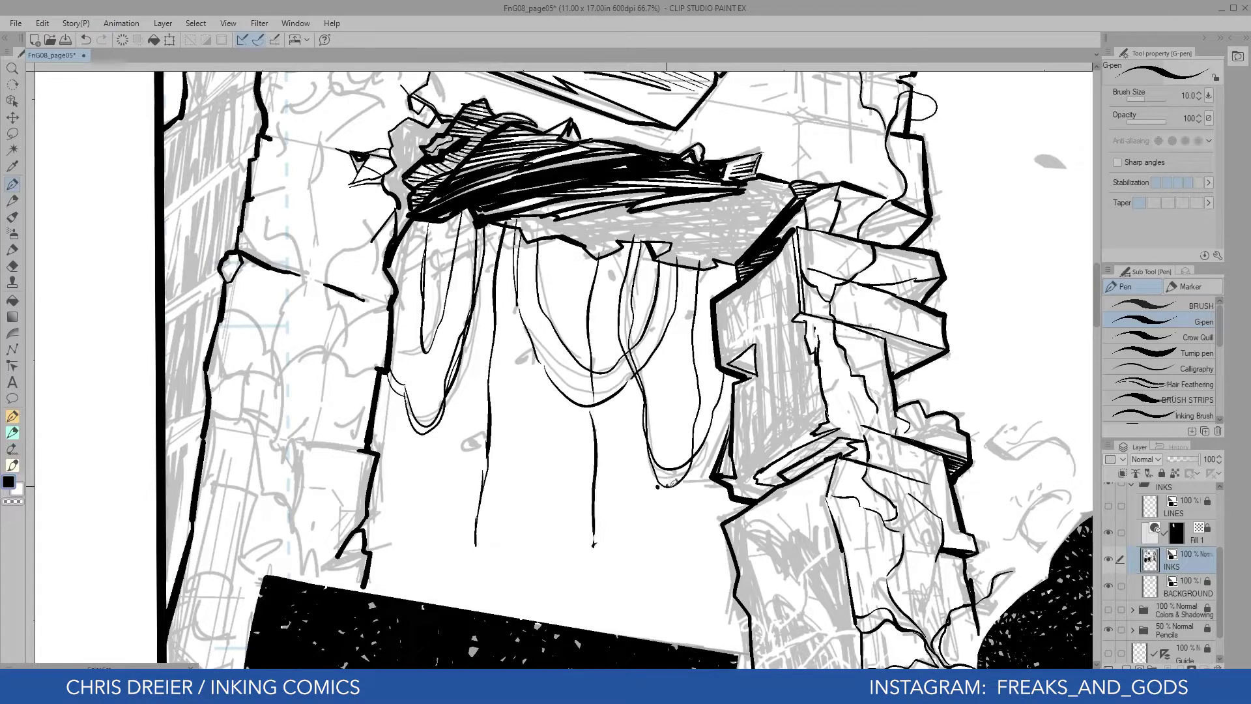
drag(510, 221, 401, 279)
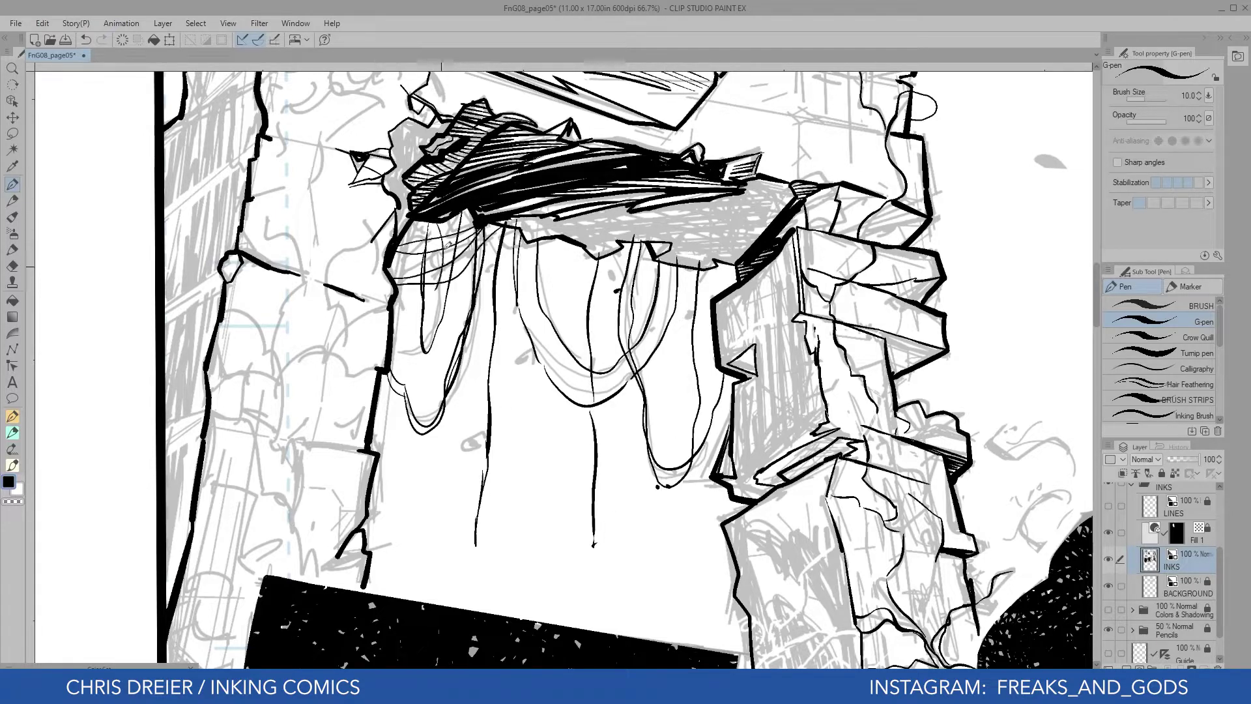
Thicken the roots at the right pillar's base and ink fine cracks across its lower stone face
drag(522, 258, 322, 264)
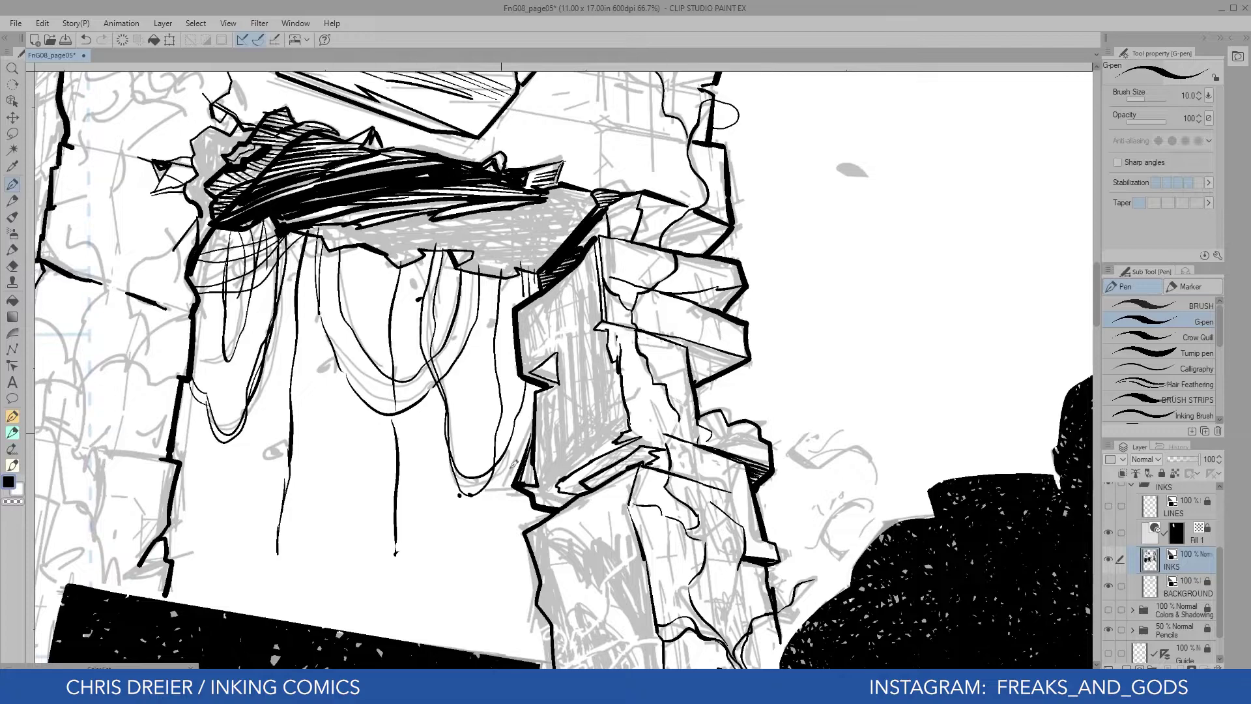
drag(490, 552, 437, 337)
mouse_move(562, 478)
mouse_down()
mouse_move(548, 433)
mouse_move(583, 471)
mouse_up()
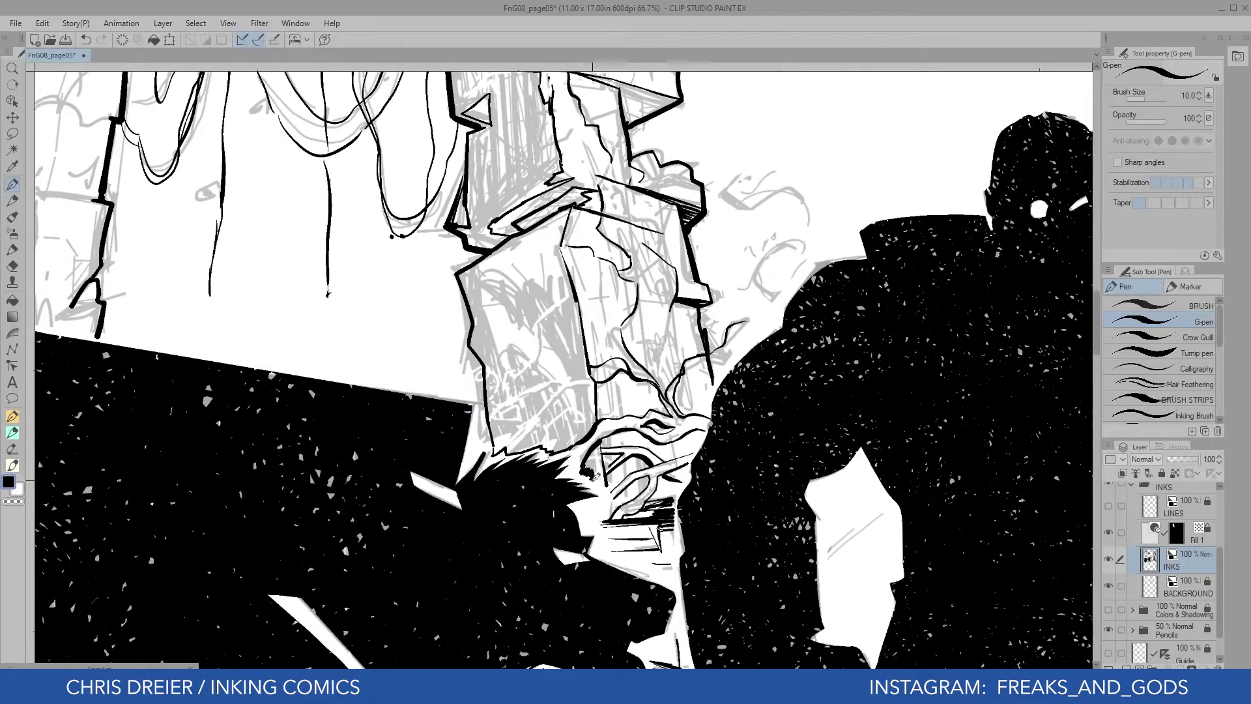
drag(564, 365, 526, 269)
drag(640, 216, 628, 266)
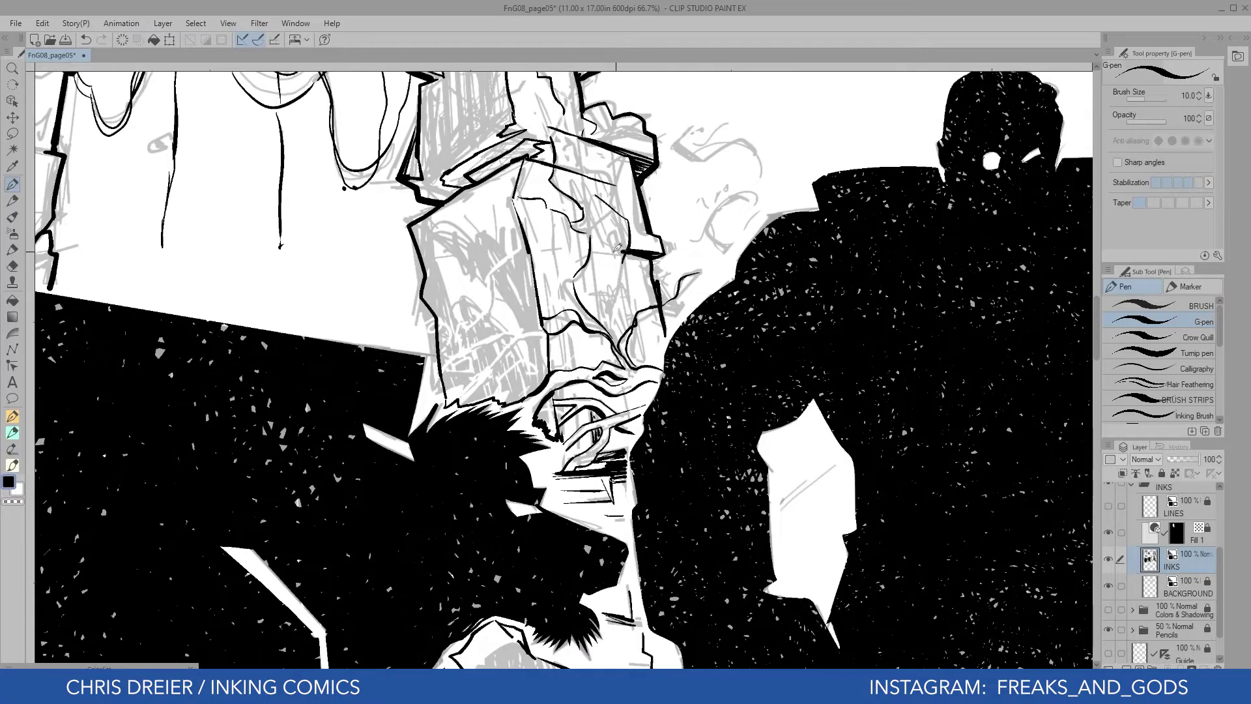
drag(553, 122, 572, 273)
drag(542, 203, 533, 270)
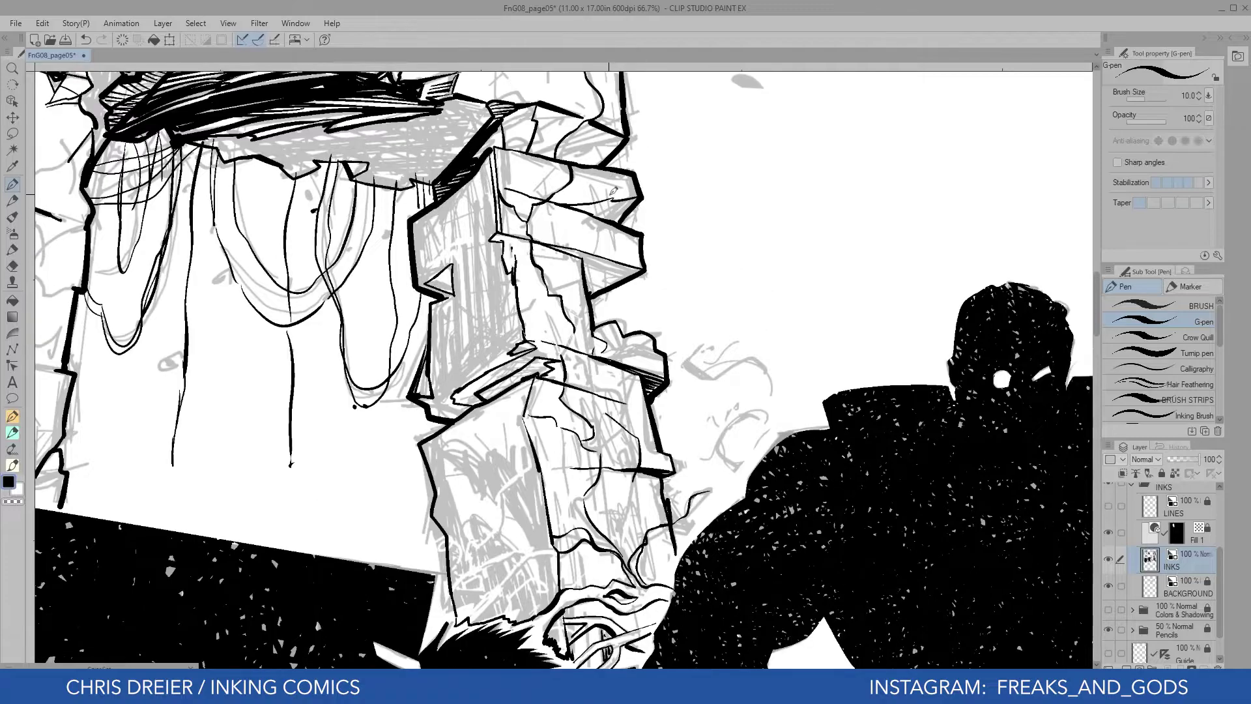
Ink the seams between the stone blocks to the right of the wooden sign, adding small chips and broken edges
mouse_move(613, 191)
mouse_down()
mouse_move(407, 270)
mouse_move(561, 331)
mouse_up()
drag(577, 313, 574, 338)
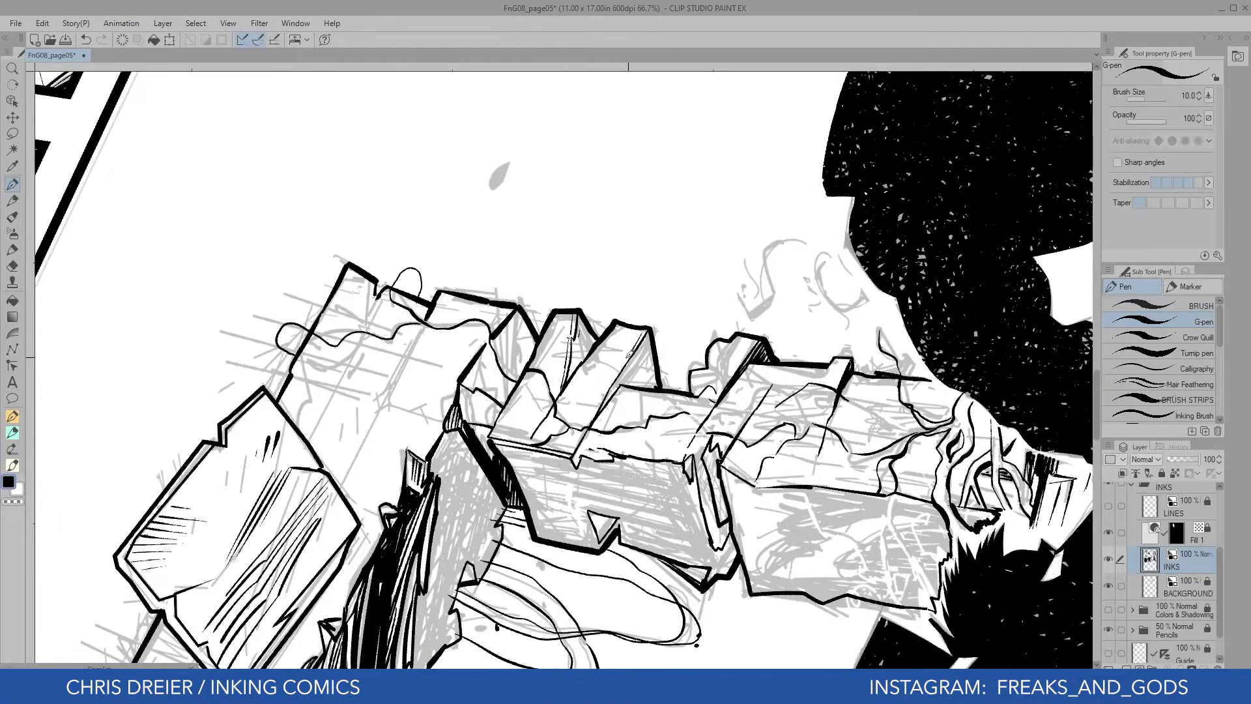
drag(407, 358, 415, 407)
mouse_move(414, 407)
mouse_down()
mouse_move(452, 316)
mouse_move(441, 373)
mouse_up()
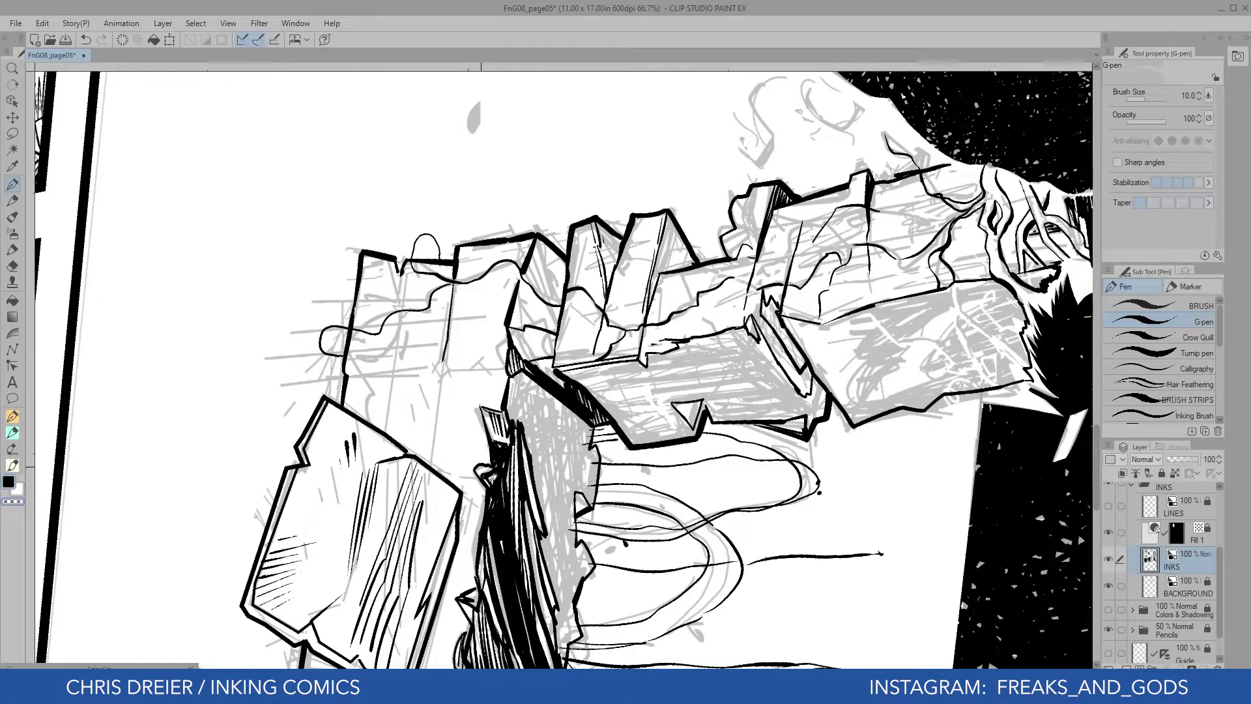
drag(436, 364, 442, 377)
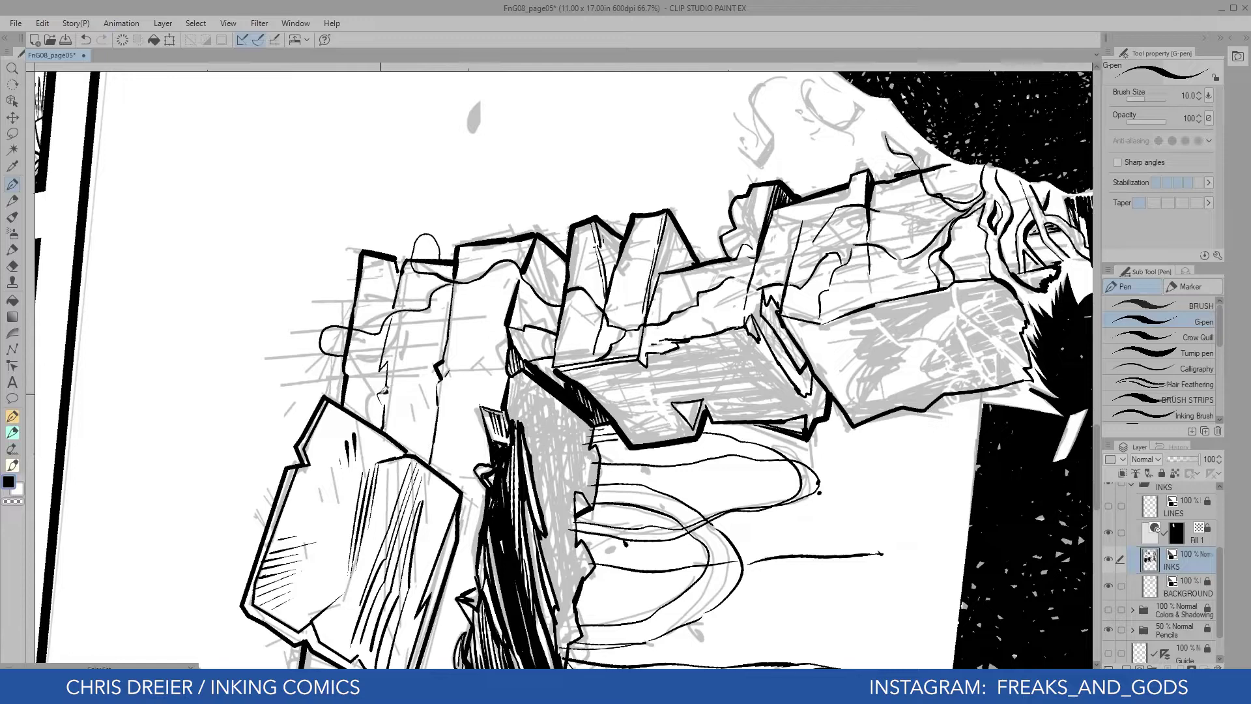
drag(522, 243, 503, 323)
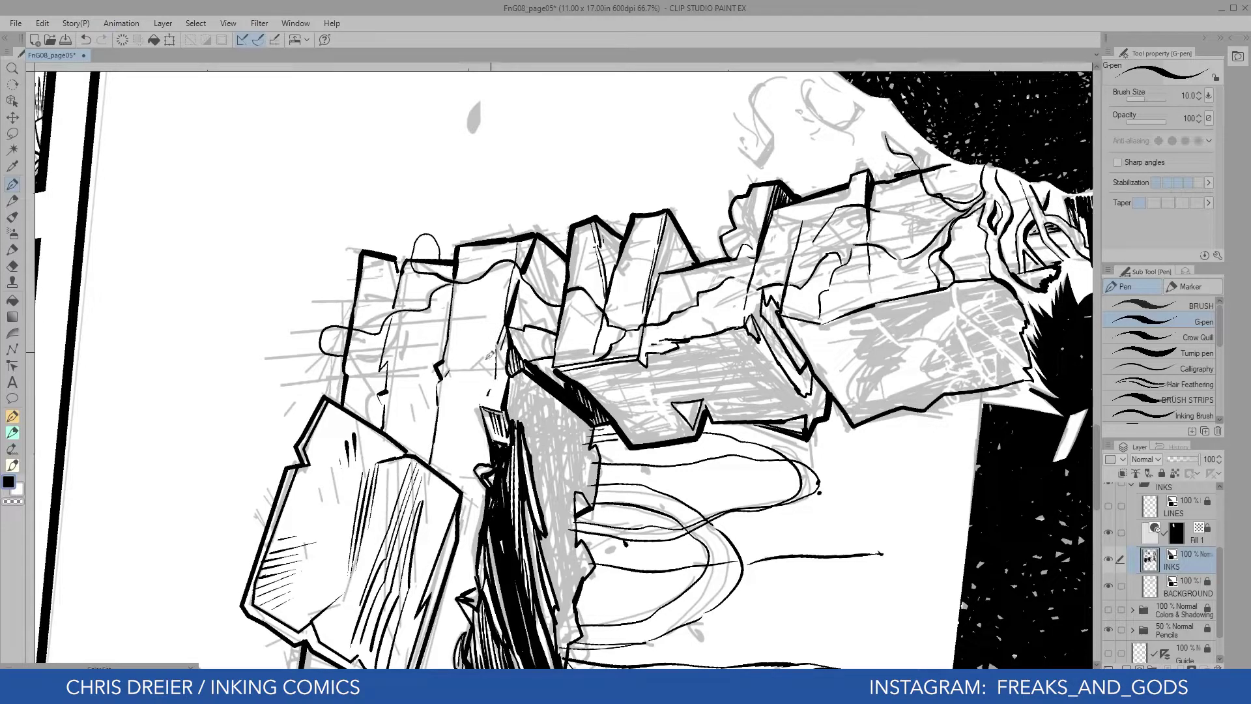
drag(458, 427, 451, 470)
Ink the seams separating the stacked blocks of the left pillar, from beneath the wooden sign down to its lower courses
drag(378, 603, 395, 335)
mouse_move(324, 399)
mouse_down()
mouse_move(367, 424)
mouse_move(445, 231)
mouse_up()
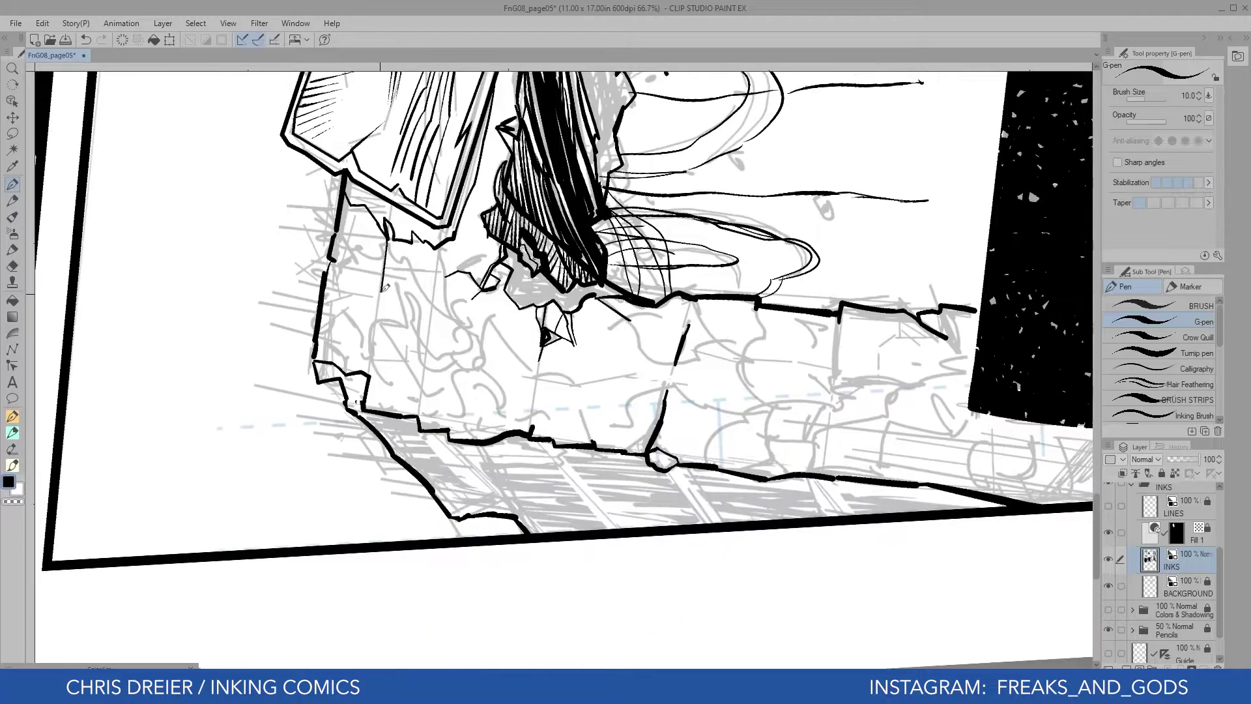
drag(385, 284, 365, 393)
drag(450, 245, 427, 376)
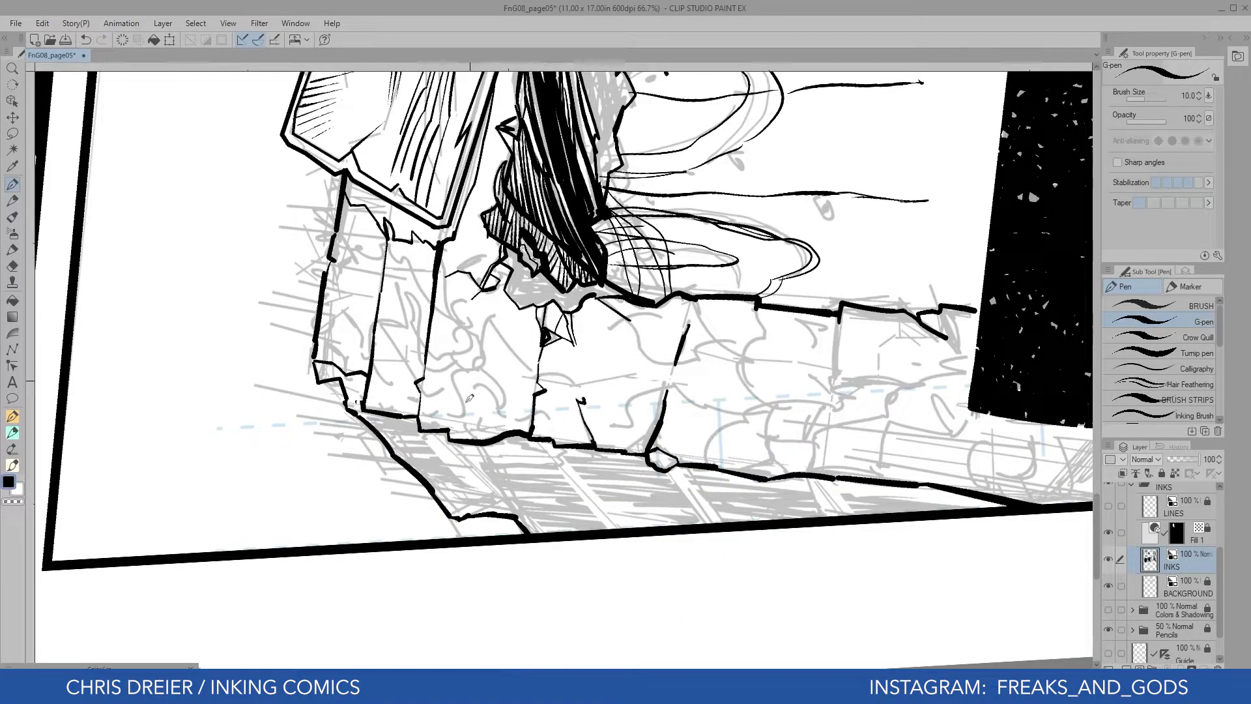
drag(449, 441, 457, 336)
drag(846, 365, 682, 313)
drag(532, 250, 498, 396)
drag(678, 258, 658, 433)
drag(779, 257, 798, 312)
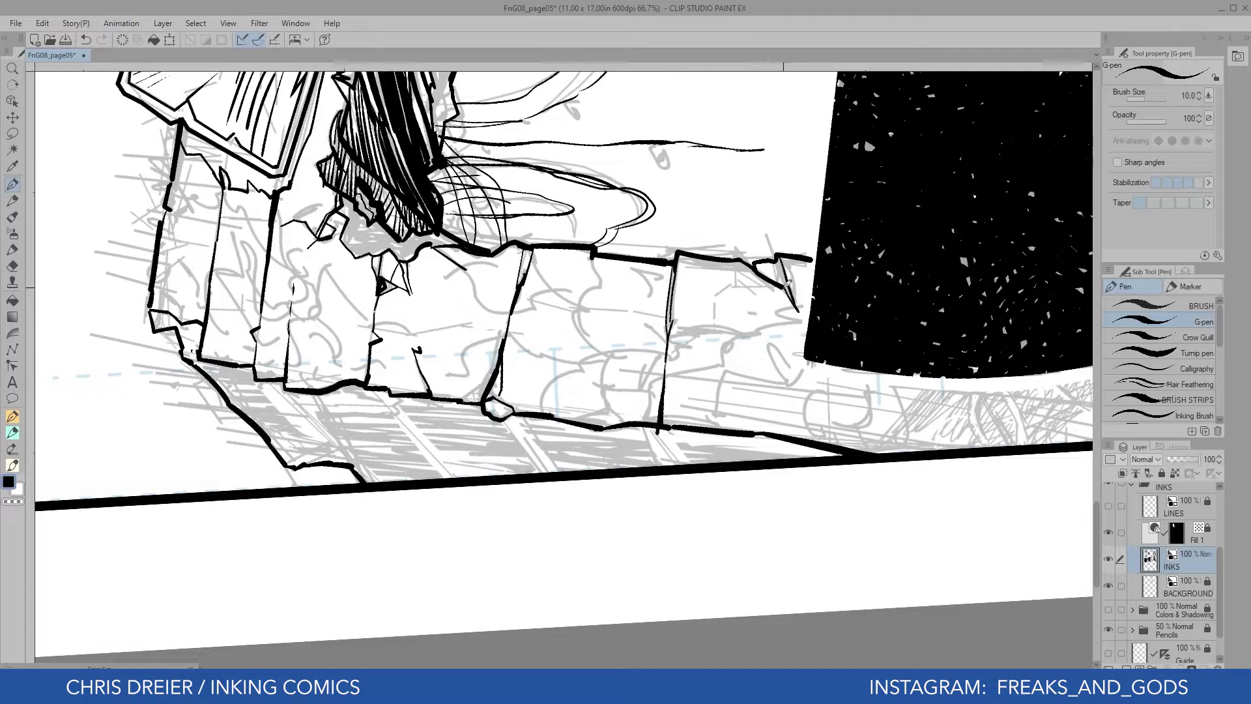
Add short nicks at the left pillar's lower outer edge and ink jagged cracks across its middle blocks
drag(755, 431, 755, 401)
drag(761, 432, 768, 395)
drag(591, 253, 601, 279)
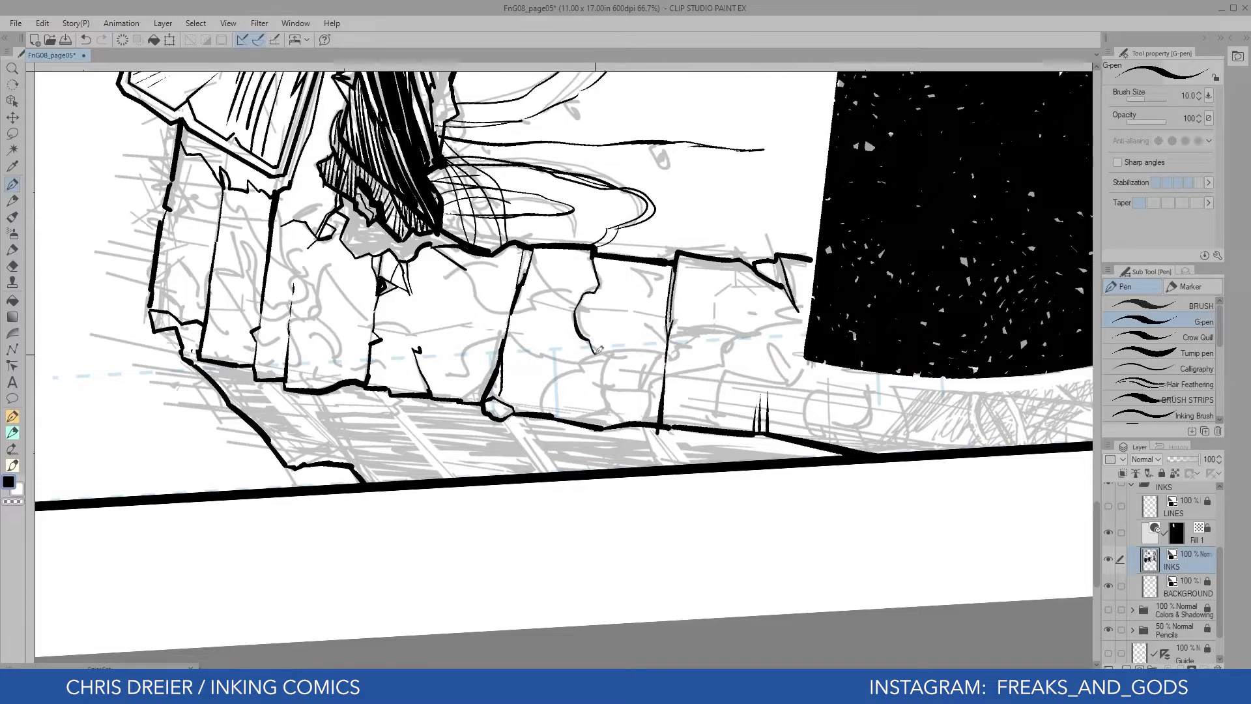
mouse_move(600, 350)
mouse_down()
mouse_move(559, 370)
mouse_move(557, 412)
mouse_up()
drag(318, 265, 368, 305)
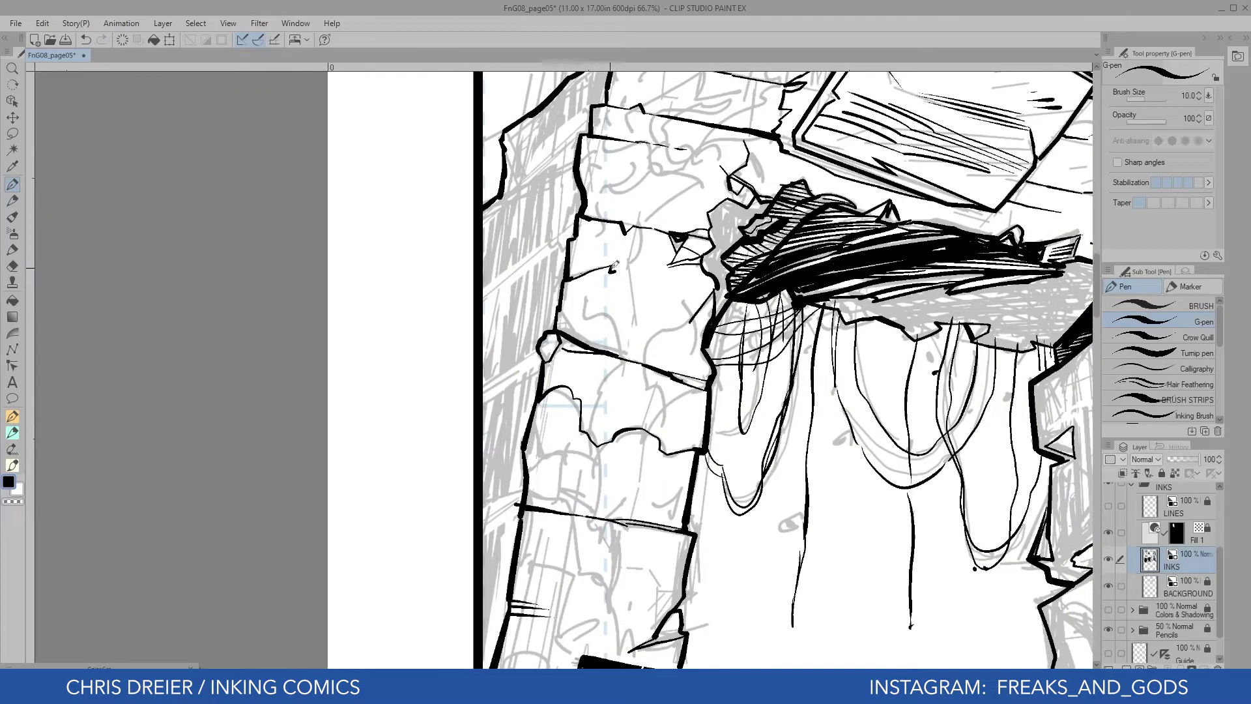
mouse_move(613, 268)
mouse_down()
mouse_move(621, 311)
mouse_move(586, 301)
mouse_move(621, 329)
mouse_move(677, 297)
mouse_move(666, 291)
mouse_move(653, 340)
mouse_move(615, 355)
mouse_move(644, 364)
mouse_up()
drag(621, 361, 590, 429)
drag(643, 378, 649, 389)
Ink jagged cracks and chipped, shaded breaks in the left pillar's lower blocks just above the black silhouette
drag(537, 408, 536, 247)
mouse_move(612, 362)
mouse_down()
mouse_move(611, 431)
mouse_move(597, 351)
mouse_up()
drag(592, 345, 592, 370)
drag(553, 273, 570, 363)
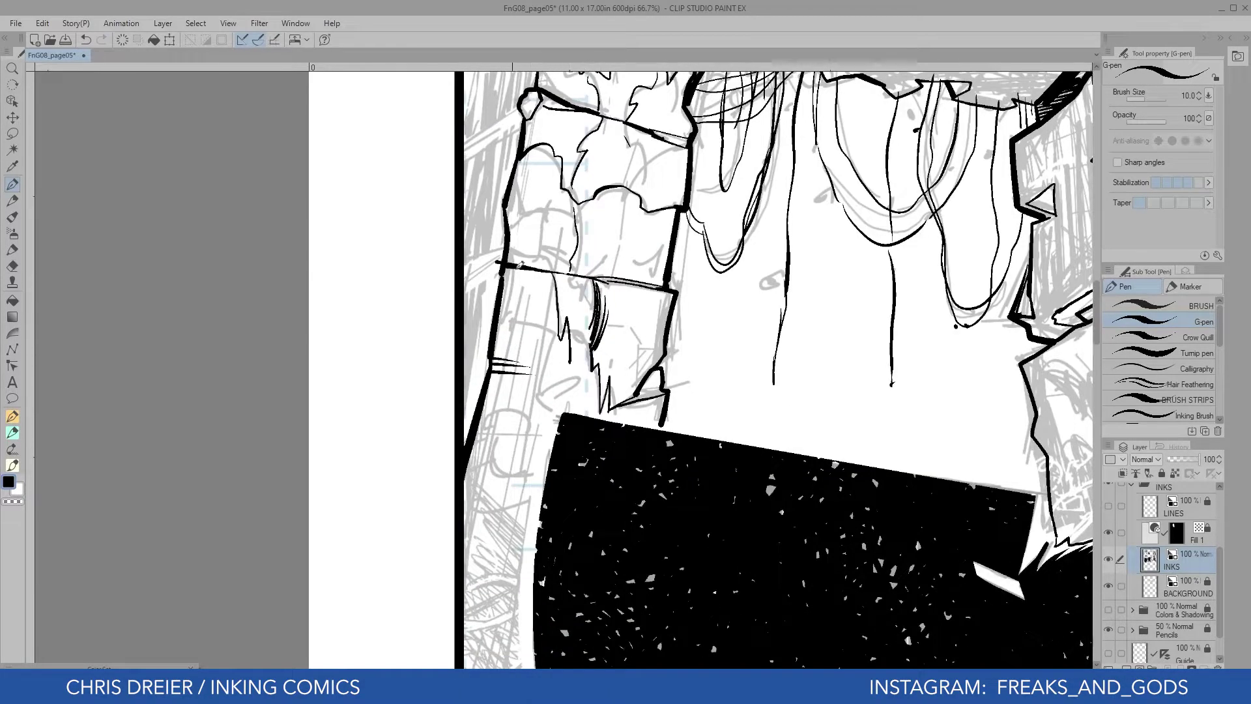
drag(541, 156, 535, 218)
drag(651, 274, 651, 214)
drag(636, 158, 680, 152)
Ink the left pillar's base edge along the black silhouette, outline a jagged recess there and fill it with close parallel hatching
mouse_move(531, 341)
mouse_down()
mouse_move(585, 187)
mouse_move(504, 204)
mouse_up()
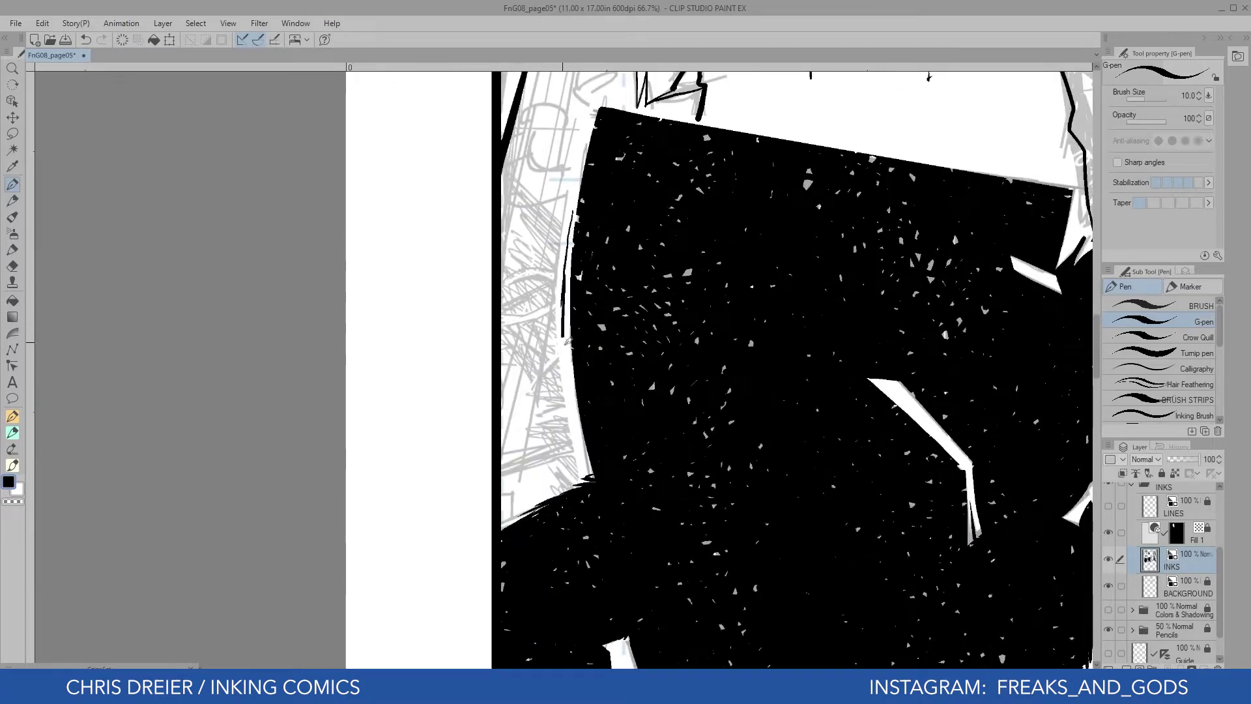
mouse_move(577, 420)
mouse_down()
mouse_move(580, 456)
mouse_move(667, 383)
mouse_move(556, 433)
mouse_up()
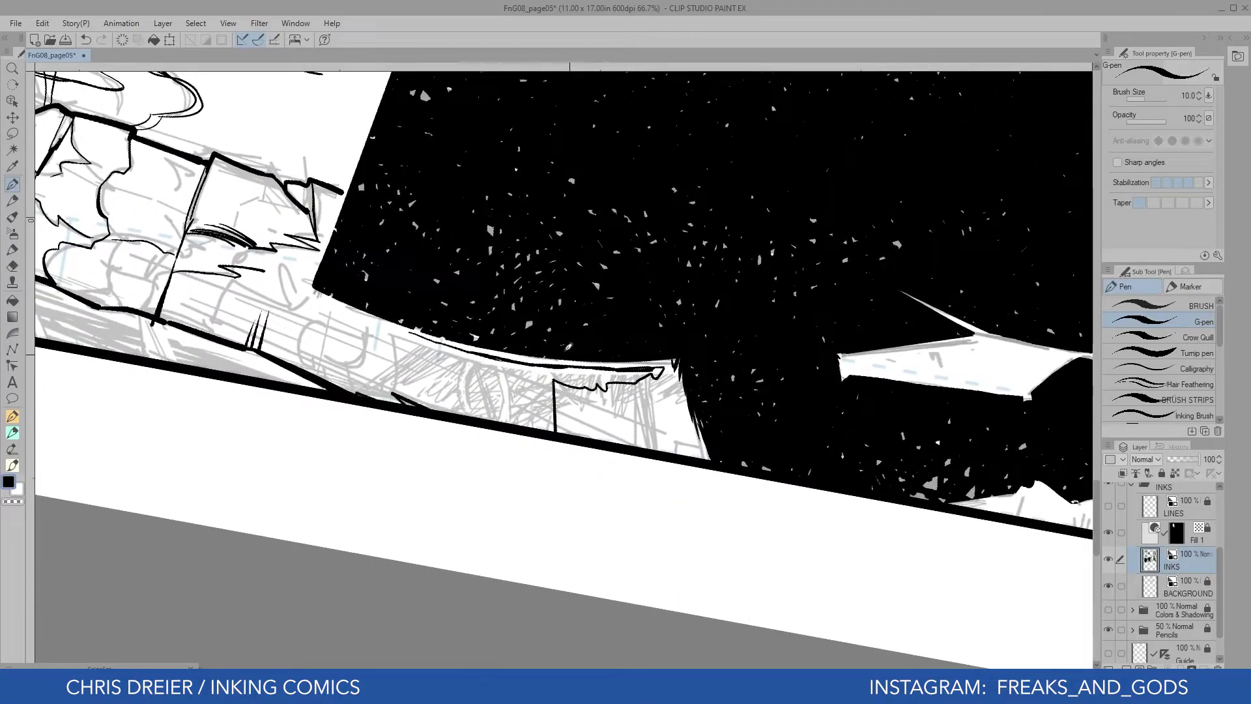
drag(560, 381, 563, 430)
mouse_move(571, 383)
mouse_down()
mouse_move(568, 433)
mouse_move(574, 424)
mouse_move(582, 435)
mouse_up()
drag(588, 390, 588, 437)
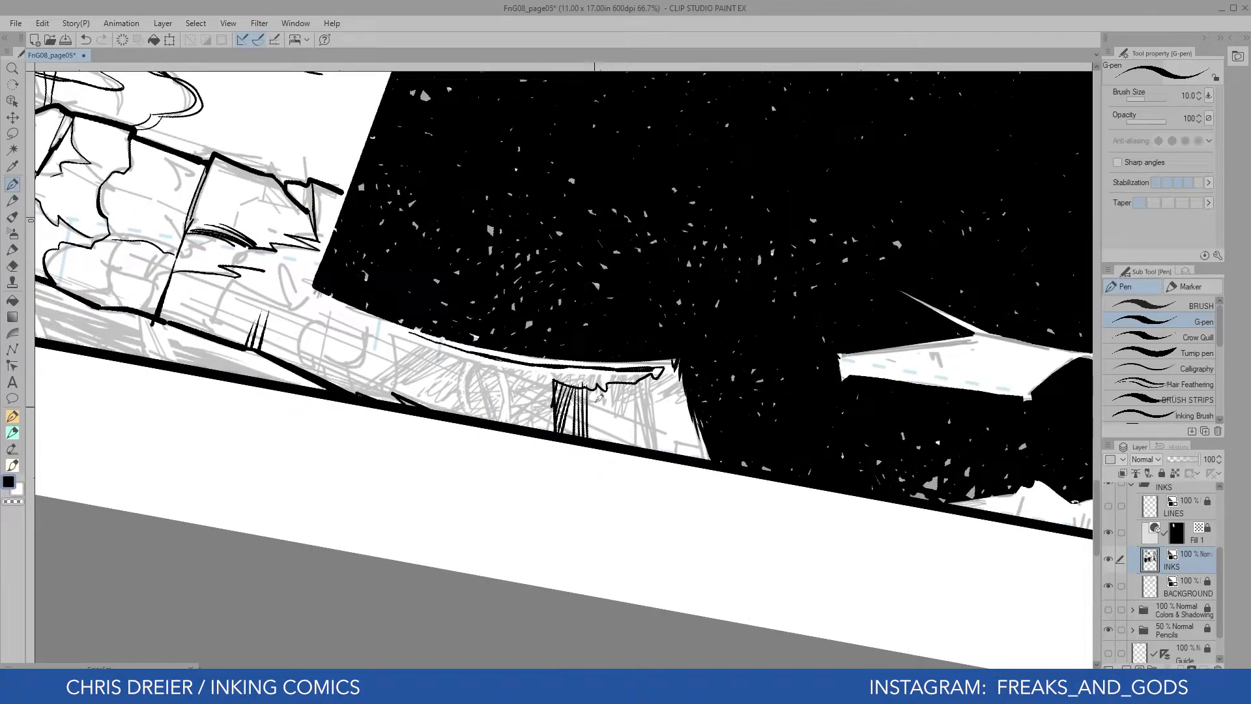
drag(616, 382, 615, 443)
drag(622, 381, 621, 445)
drag(629, 380, 628, 446)
drag(636, 378, 638, 430)
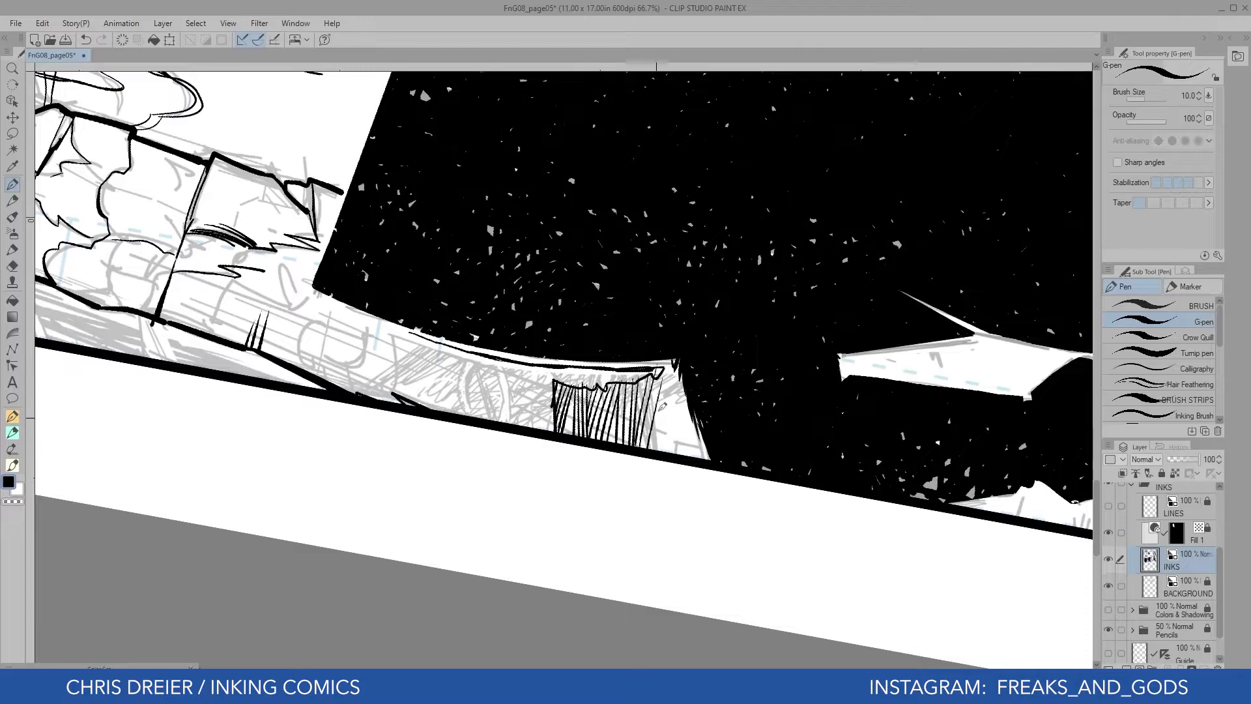
drag(659, 381, 656, 448)
drag(667, 385, 665, 451)
drag(676, 411, 674, 453)
Crosshatch the jagged recess at the left pillar's base with a second set of lines across the first
key(minus)
key(minus)
key(minus)
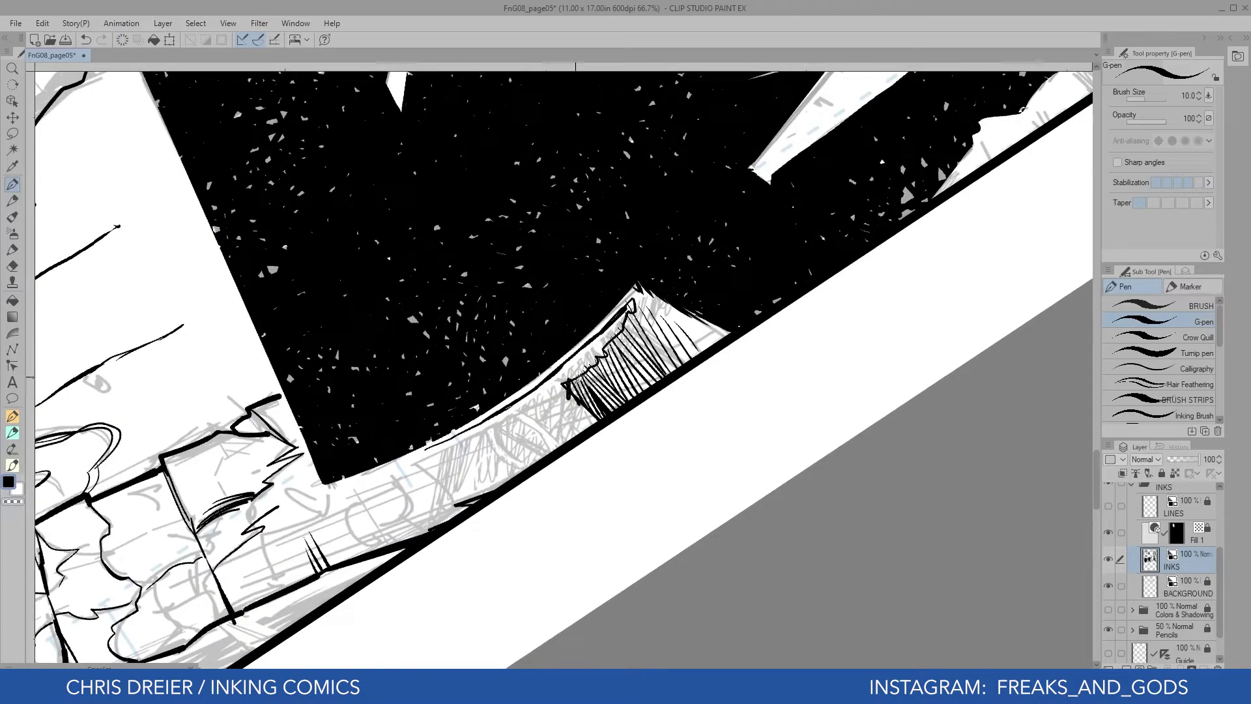
mouse_move(592, 407)
mouse_down()
mouse_move(512, 331)
mouse_move(544, 368)
mouse_up()
mouse_move(509, 342)
mouse_down()
mouse_move(503, 232)
mouse_move(606, 261)
mouse_move(577, 326)
mouse_up()
drag(609, 290, 654, 370)
drag(601, 297, 604, 327)
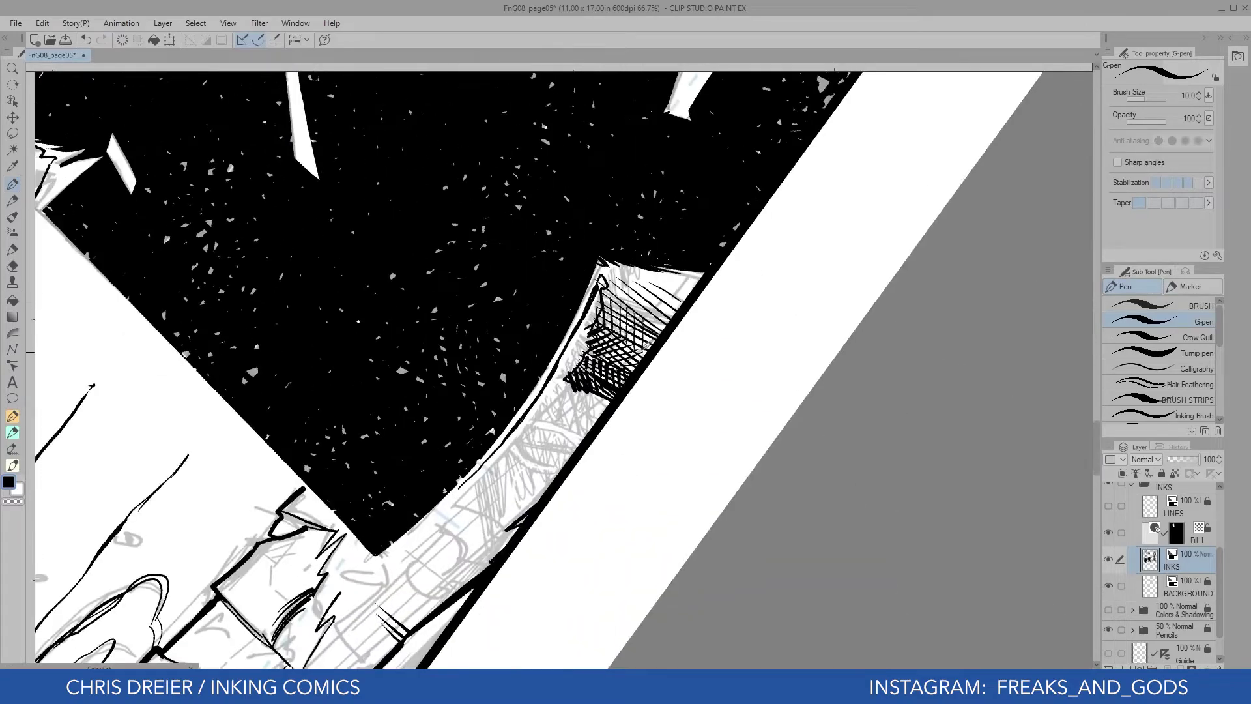
drag(475, 302, 660, 255)
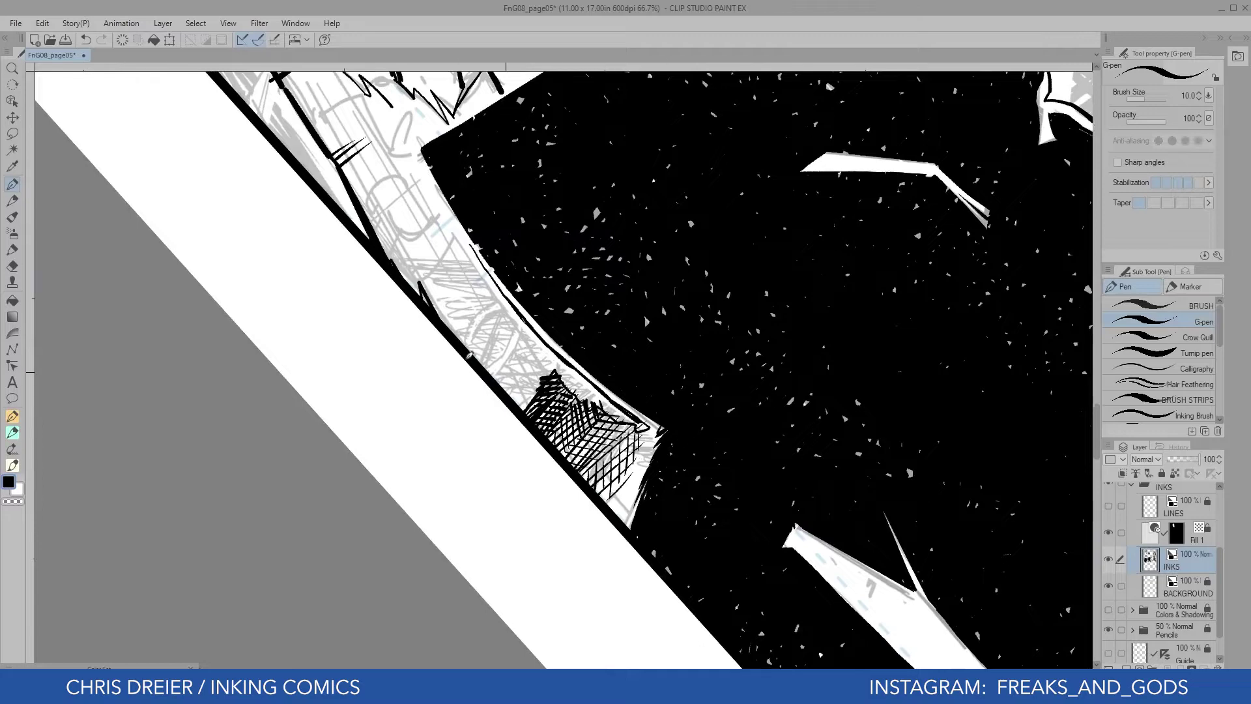
Ink a jagged broken edge across the left pillar's base, from the silhouette's side to the panel border
key(ctrl+at)
drag(345, 291, 268, 285)
drag(343, 254, 456, 261)
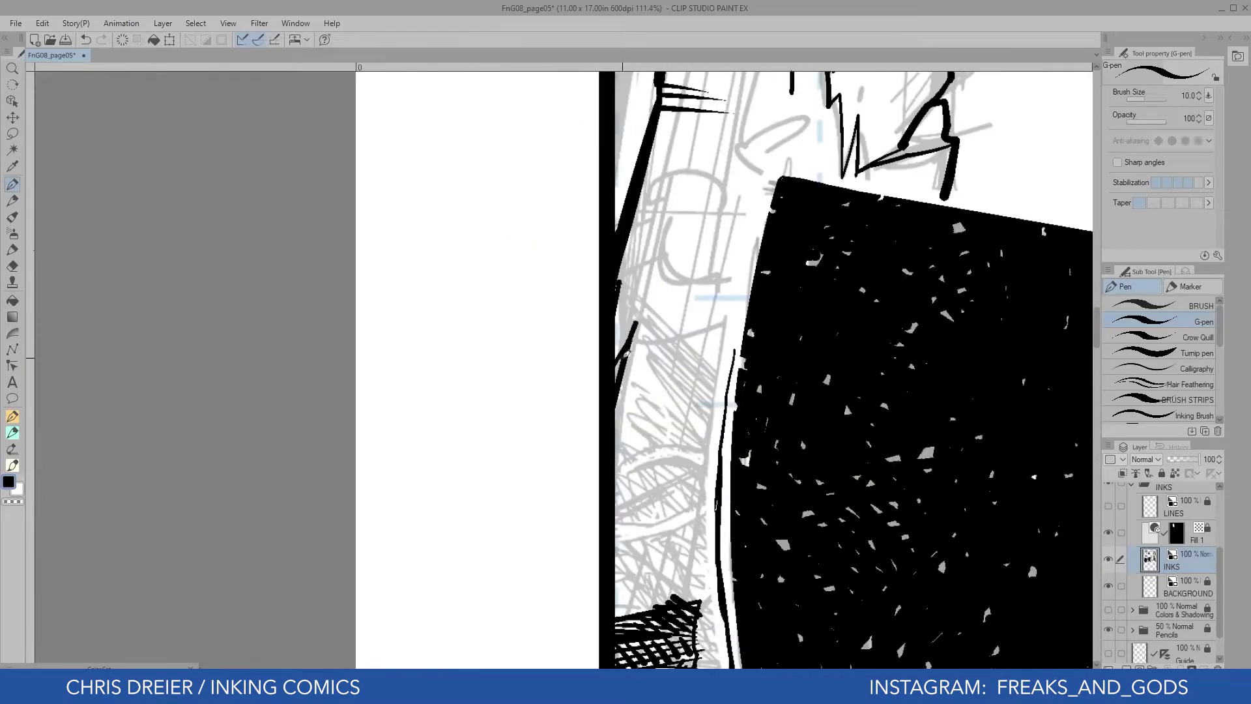
mouse_move(736, 355)
mouse_down()
mouse_move(710, 317)
mouse_move(619, 339)
mouse_up()
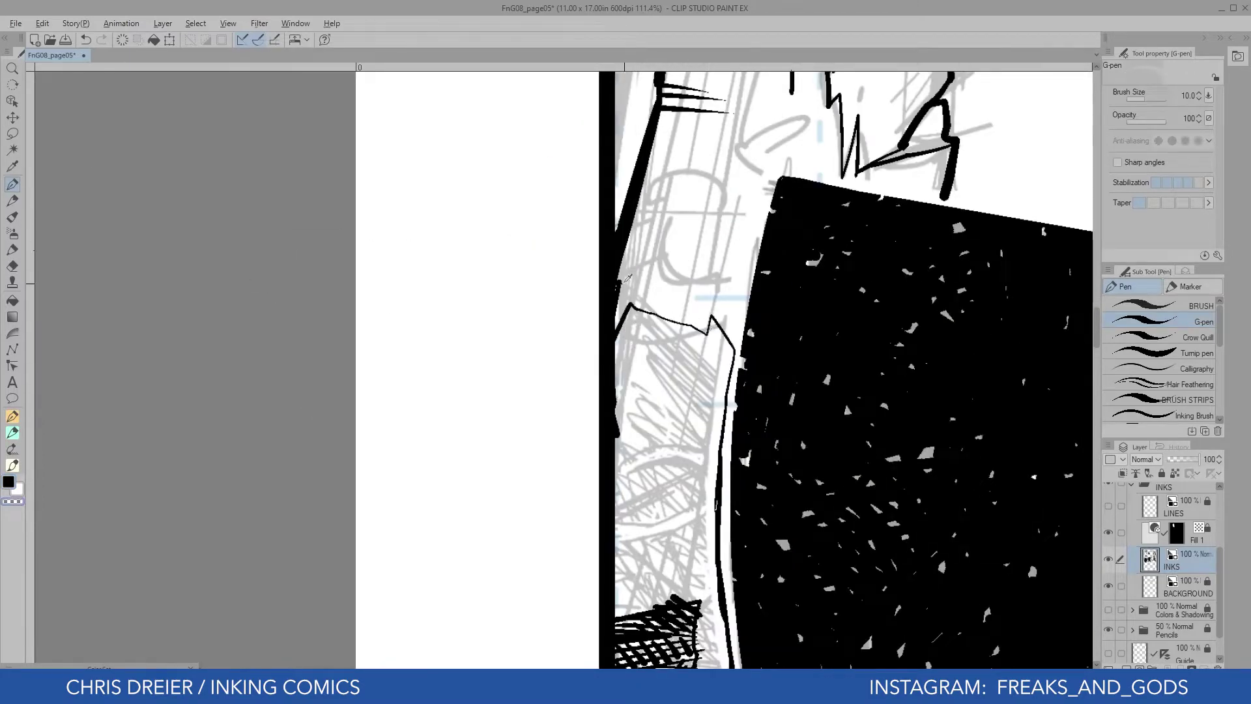
Ink jagged double-lined seams across the left pillar's shadowed side face, switching to the Crow Quill pen
drag(447, 287, 365, 281)
mouse_move(430, 163)
mouse_down()
mouse_move(447, 315)
mouse_move(420, 466)
mouse_up()
drag(418, 313, 419, 431)
drag(604, 371, 607, 410)
click(1167, 337)
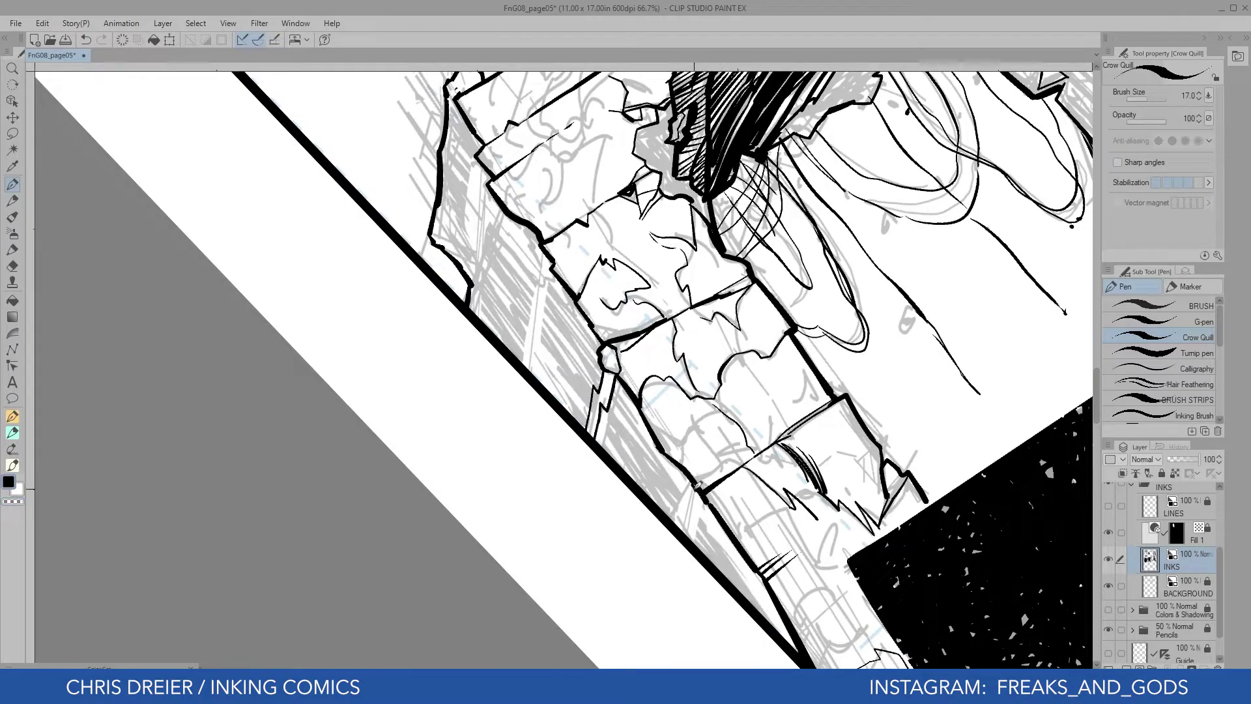
drag(553, 263, 526, 367)
drag(536, 354, 530, 372)
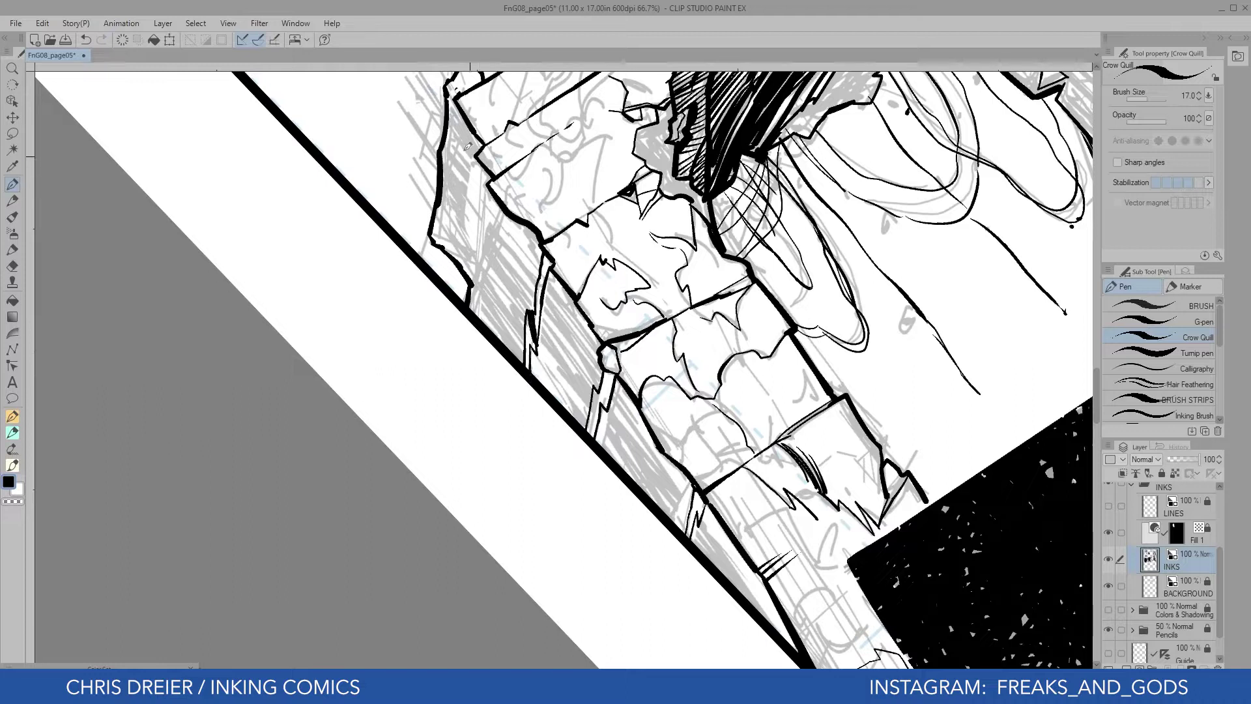
Ink the uppermost seams on the left pillar's shadowed side face and add jagged black patches lower down that face
drag(482, 152, 466, 241)
mouse_move(496, 177)
mouse_down()
mouse_move(474, 279)
mouse_move(473, 233)
mouse_move(467, 261)
mouse_up()
drag(474, 157, 458, 251)
drag(475, 228, 461, 272)
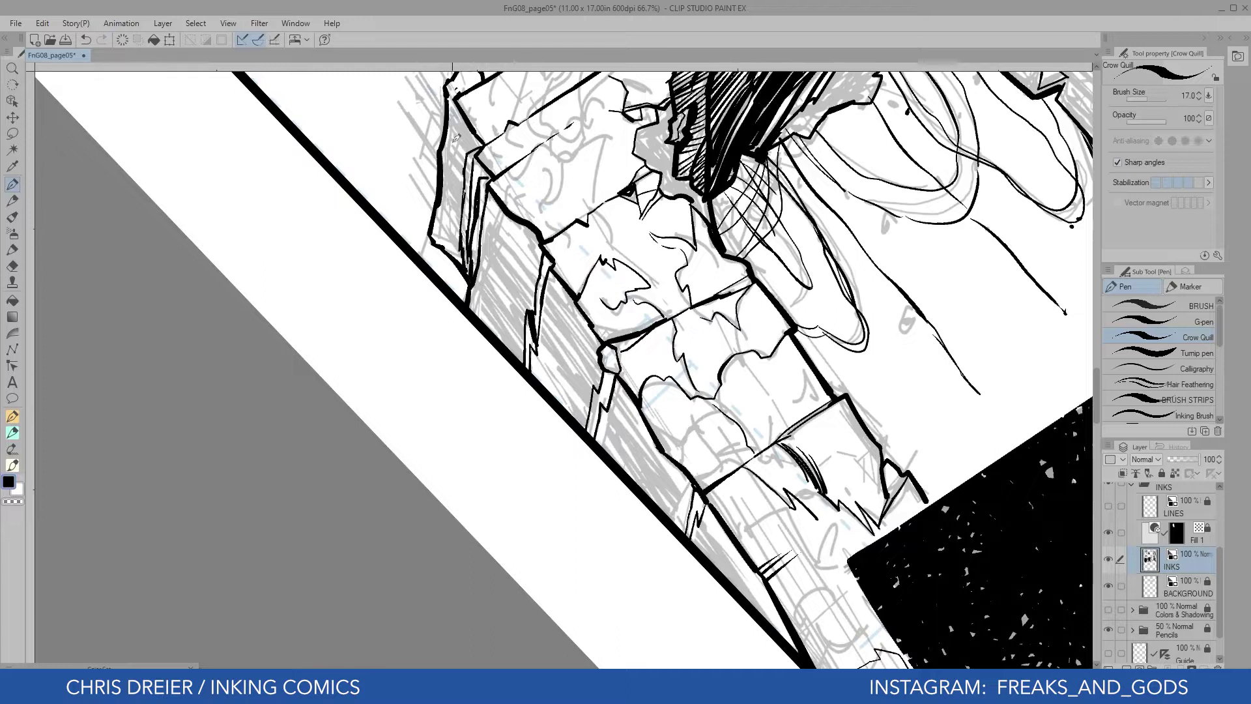
drag(497, 166, 487, 179)
mouse_move(660, 449)
mouse_down()
mouse_move(642, 489)
mouse_move(639, 468)
mouse_up()
drag(641, 428, 623, 470)
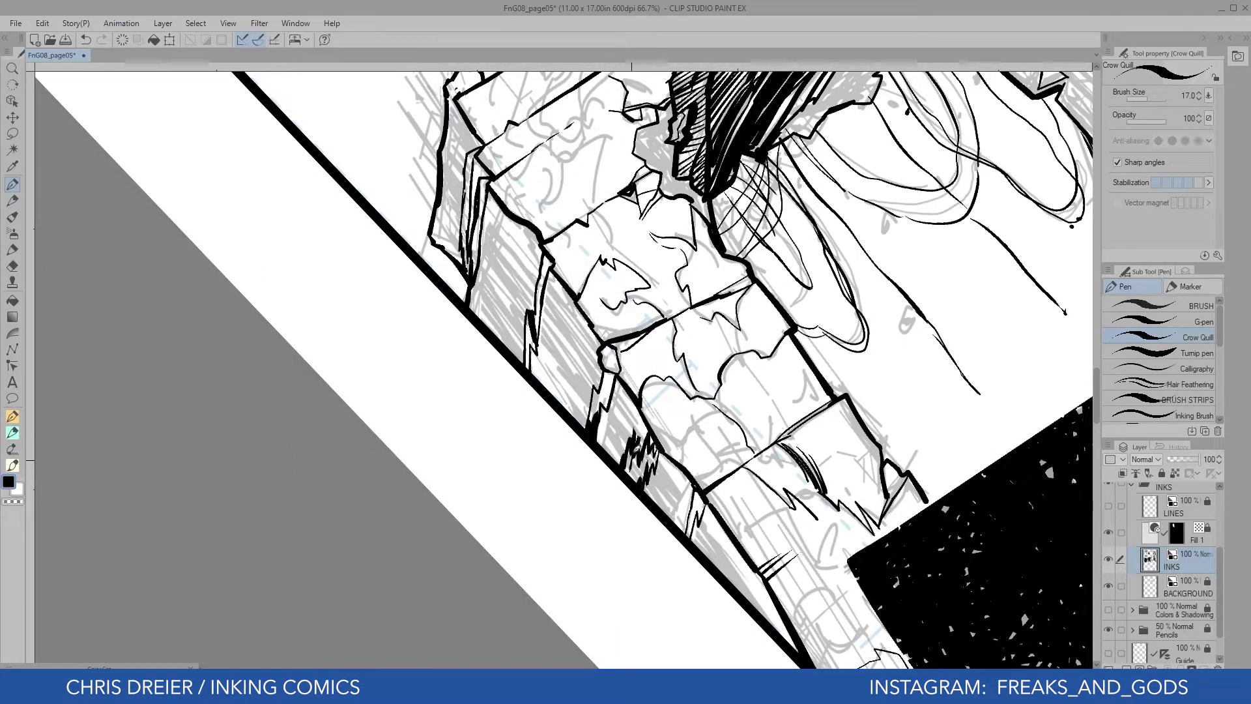
Ink jagged fractures and black shadows in the broken ends of the stone blocks between the black silhouettes
key(ctrl+at)
key(ctrl+minus)
key(ctrl+minus)
key(ctrl+minus)
drag(334, 276, 420, 338)
drag(451, 126, 601, 340)
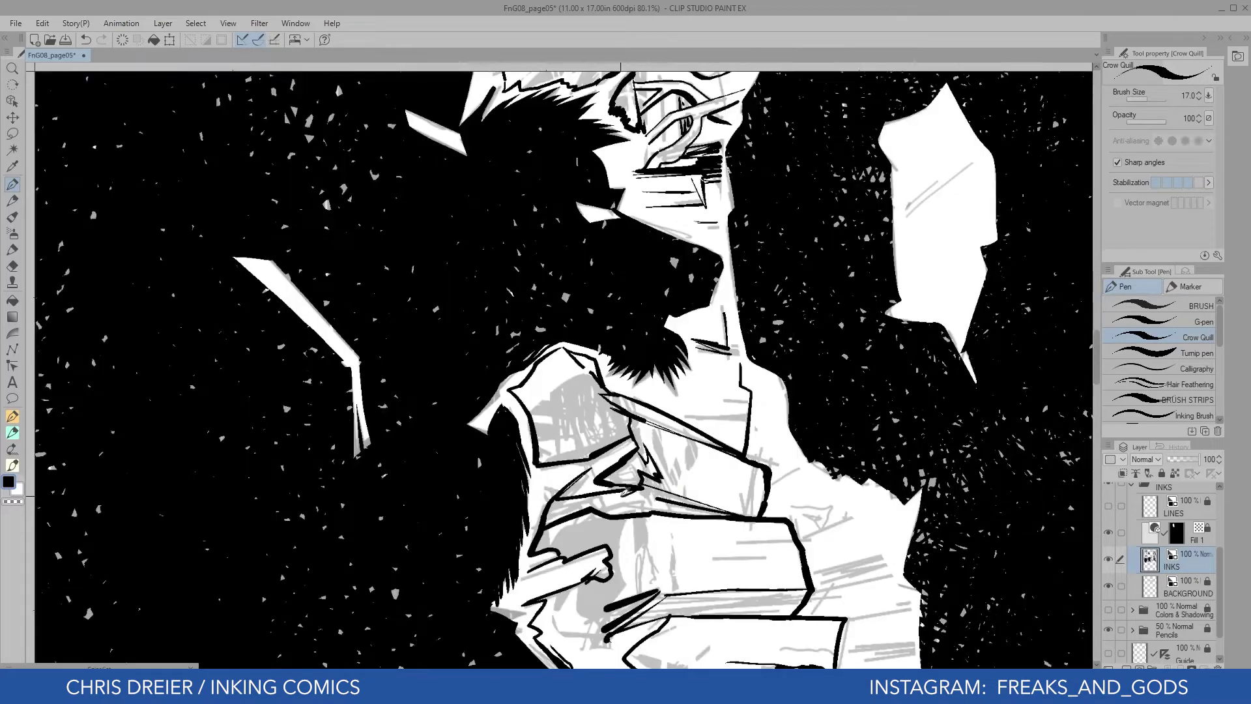
drag(621, 496, 620, 516)
mouse_move(619, 521)
mouse_down()
mouse_move(612, 464)
mouse_move(632, 486)
mouse_move(638, 538)
mouse_up()
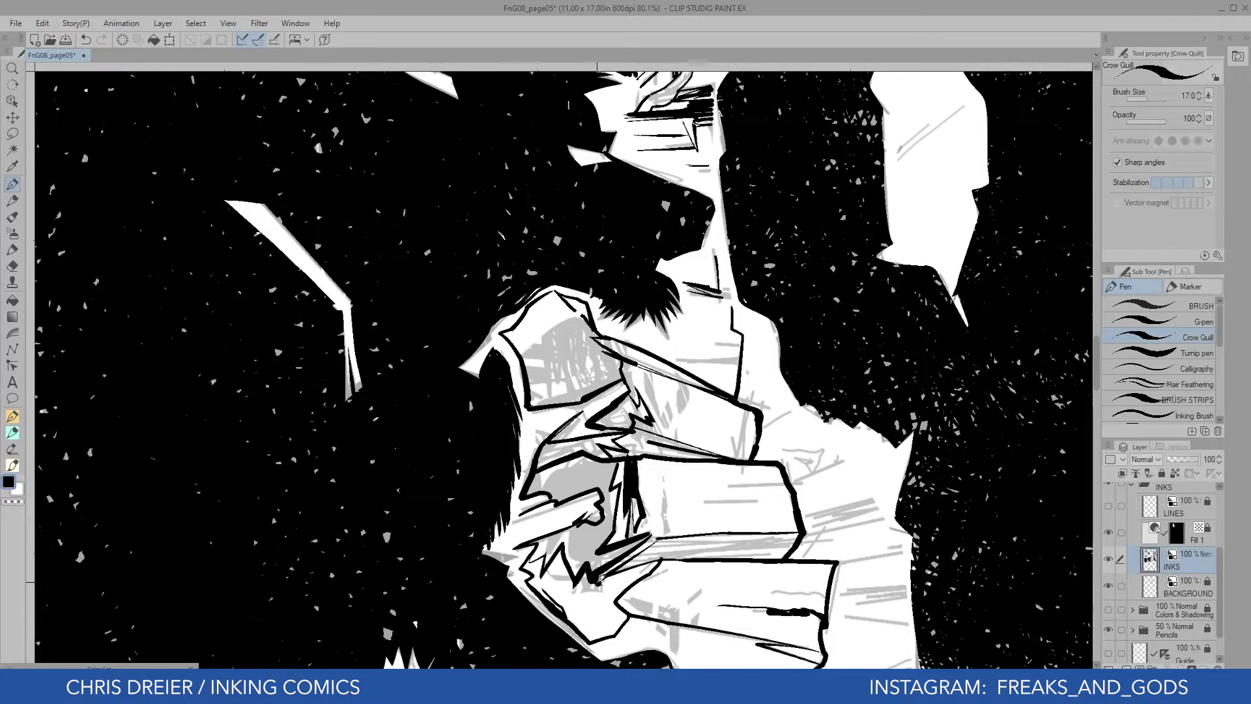
mouse_move(596, 580)
mouse_down()
mouse_move(550, 577)
mouse_move(501, 365)
mouse_move(449, 394)
mouse_up()
mouse_move(468, 355)
mouse_down()
mouse_move(472, 401)
mouse_move(487, 408)
mouse_up()
mouse_move(502, 375)
mouse_down()
mouse_move(507, 401)
mouse_move(563, 346)
mouse_up()
mouse_move(691, 356)
mouse_down()
mouse_move(565, 239)
mouse_move(522, 362)
mouse_up()
Darken the narrow side of the middle broken block with dense parallel hatching and touch up the nearby fractures
drag(525, 225, 523, 385)
mouse_move(535, 228)
mouse_down()
mouse_move(529, 386)
mouse_move(535, 307)
mouse_up()
drag(532, 306, 527, 391)
drag(551, 232, 541, 394)
drag(547, 242, 541, 369)
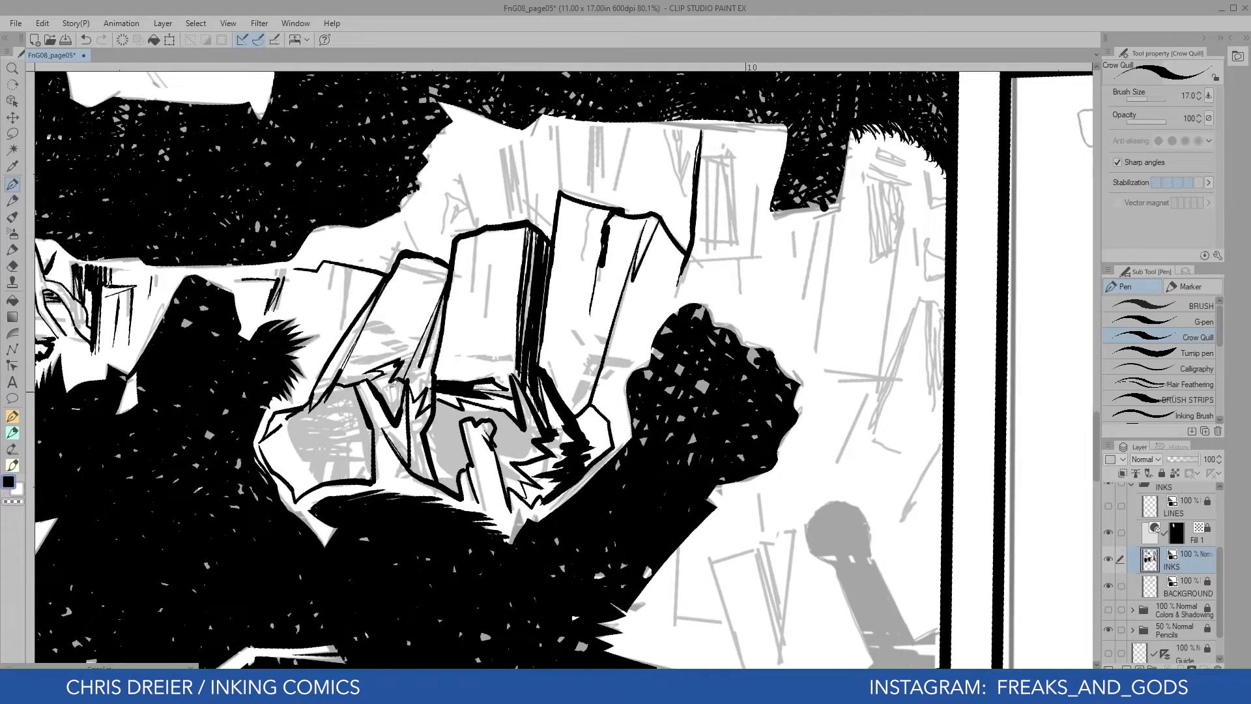
drag(421, 382, 425, 391)
drag(441, 320, 415, 411)
Select the gray shadow areas of the broken blocks and the doorway's pillars with the Selection for referred layers tool
key(ctrl+at)
scroll(318, 282, down, 1)
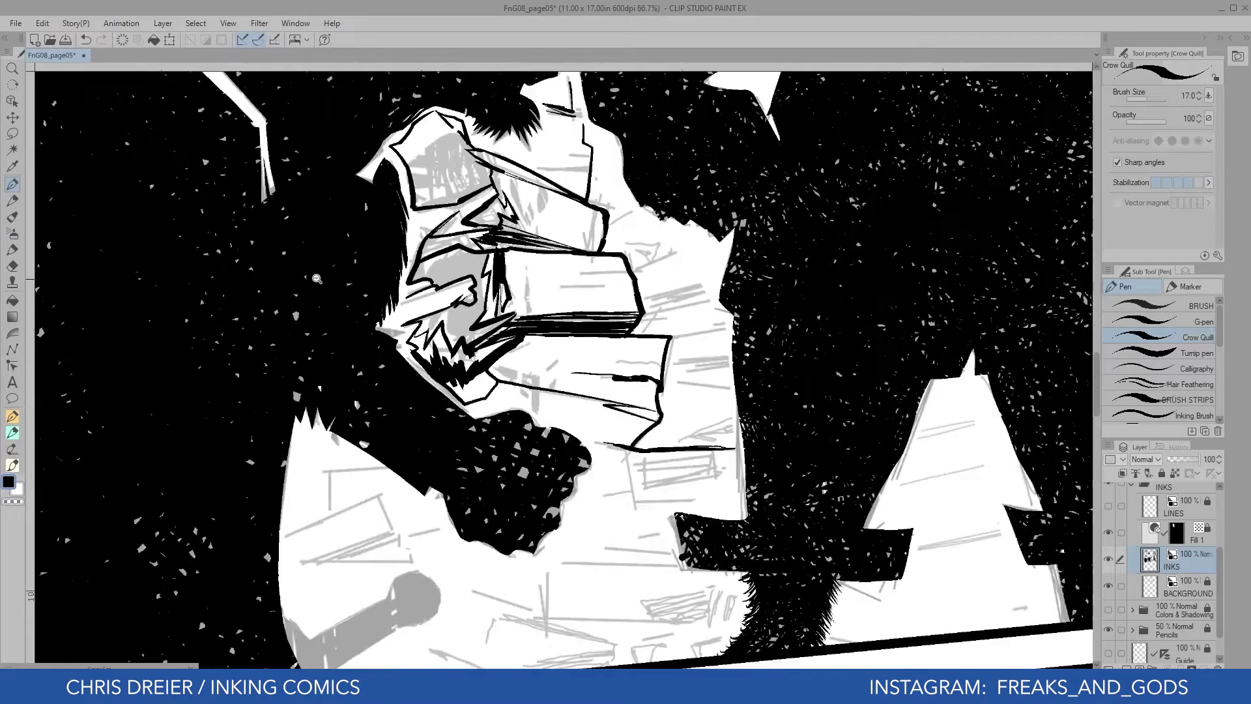
key(w)
click(455, 188)
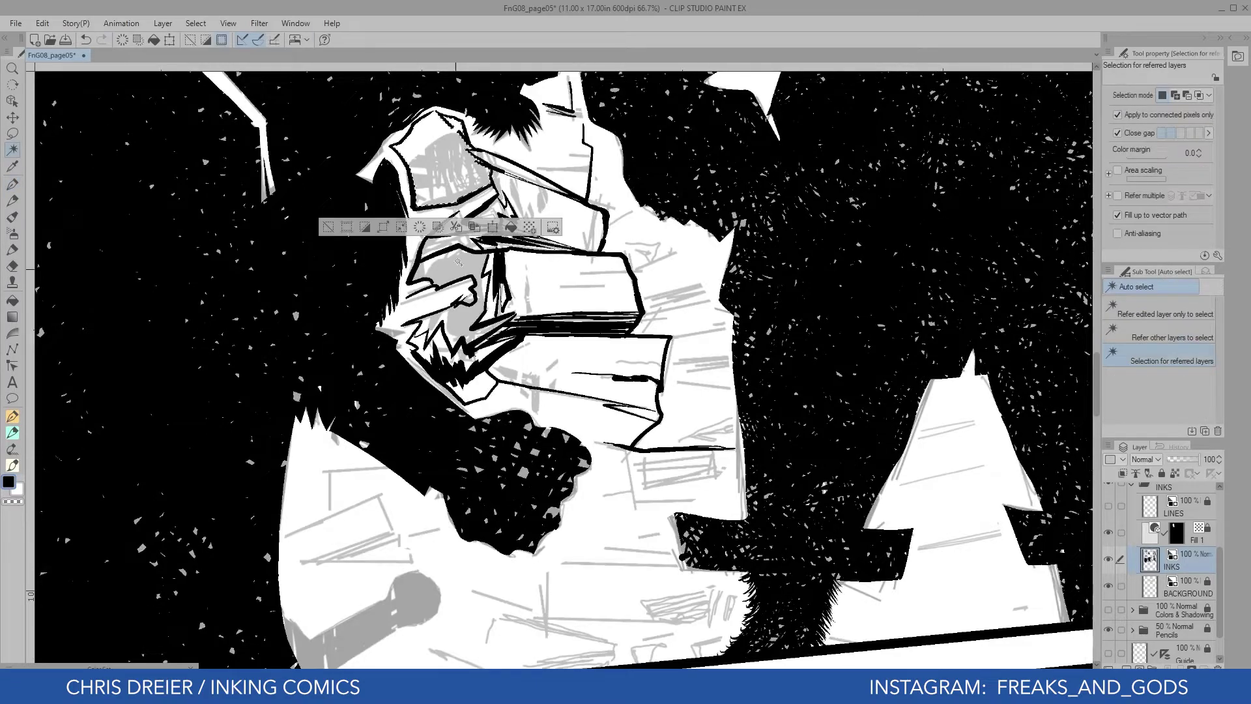
shift+click(459, 273)
shift+click(470, 389)
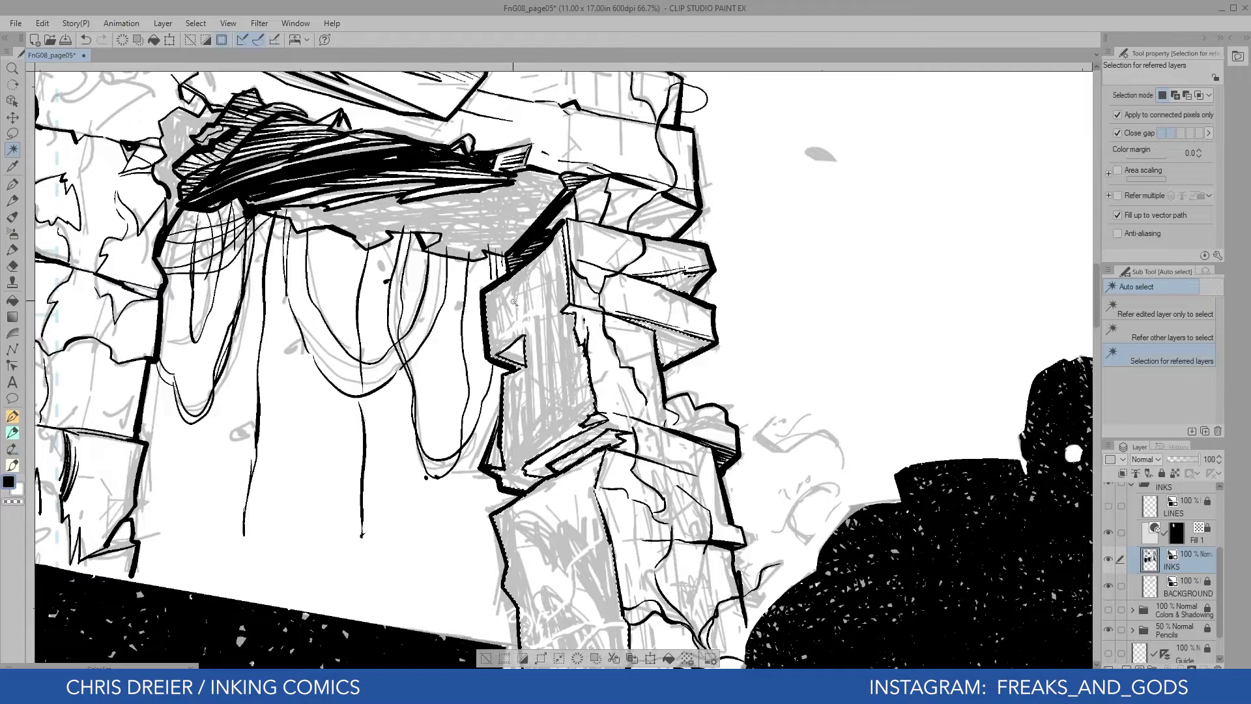
scroll(682, 287, up, 3)
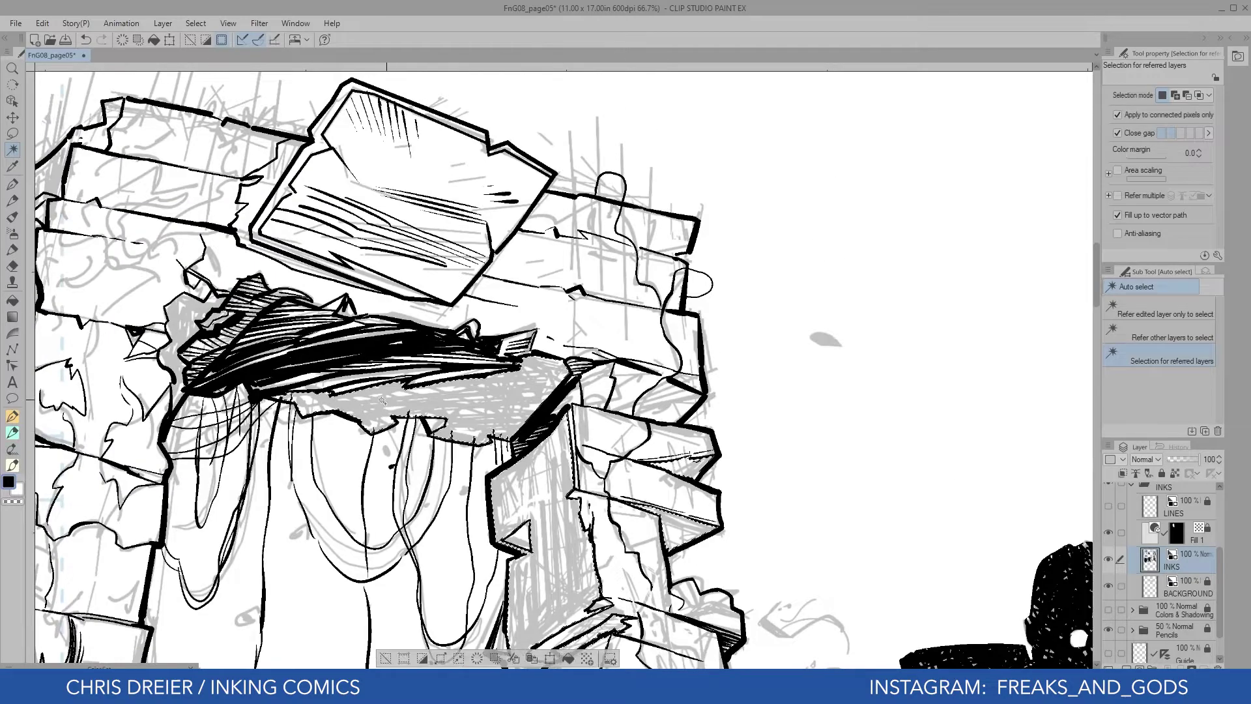
scroll(503, 425, left, 7)
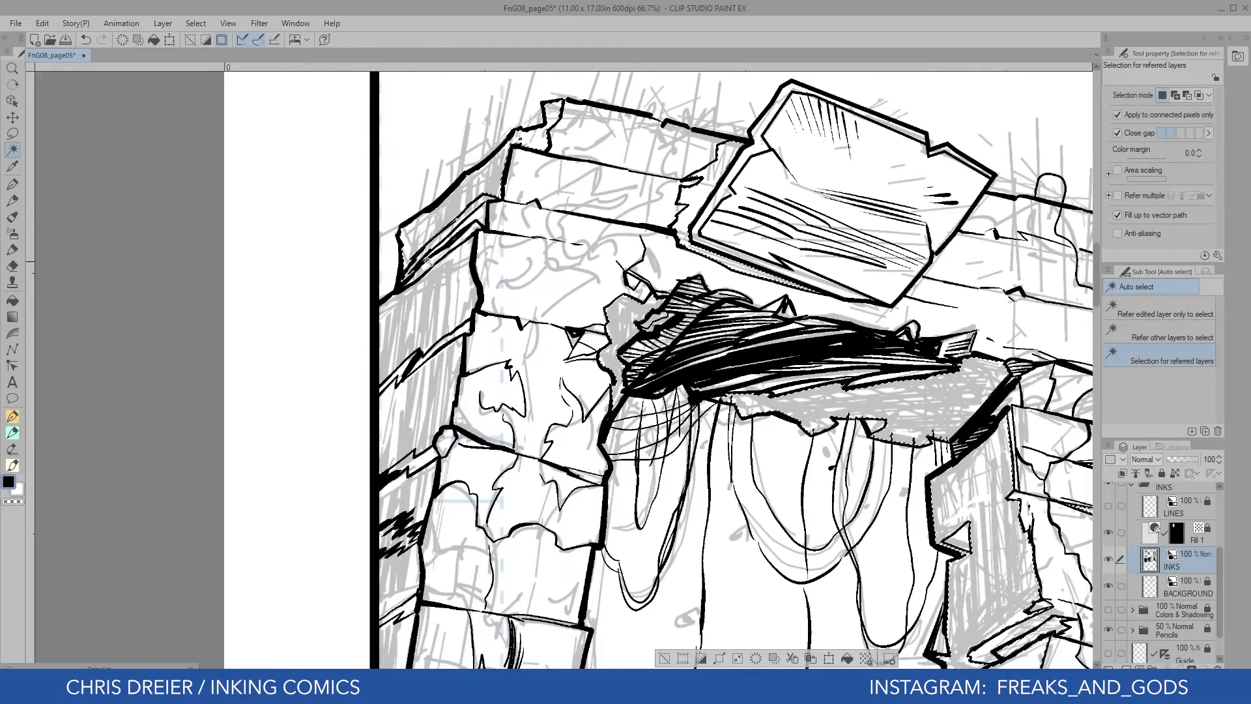
scroll(365, 309, down, 6)
scroll(364, 309, down, 3)
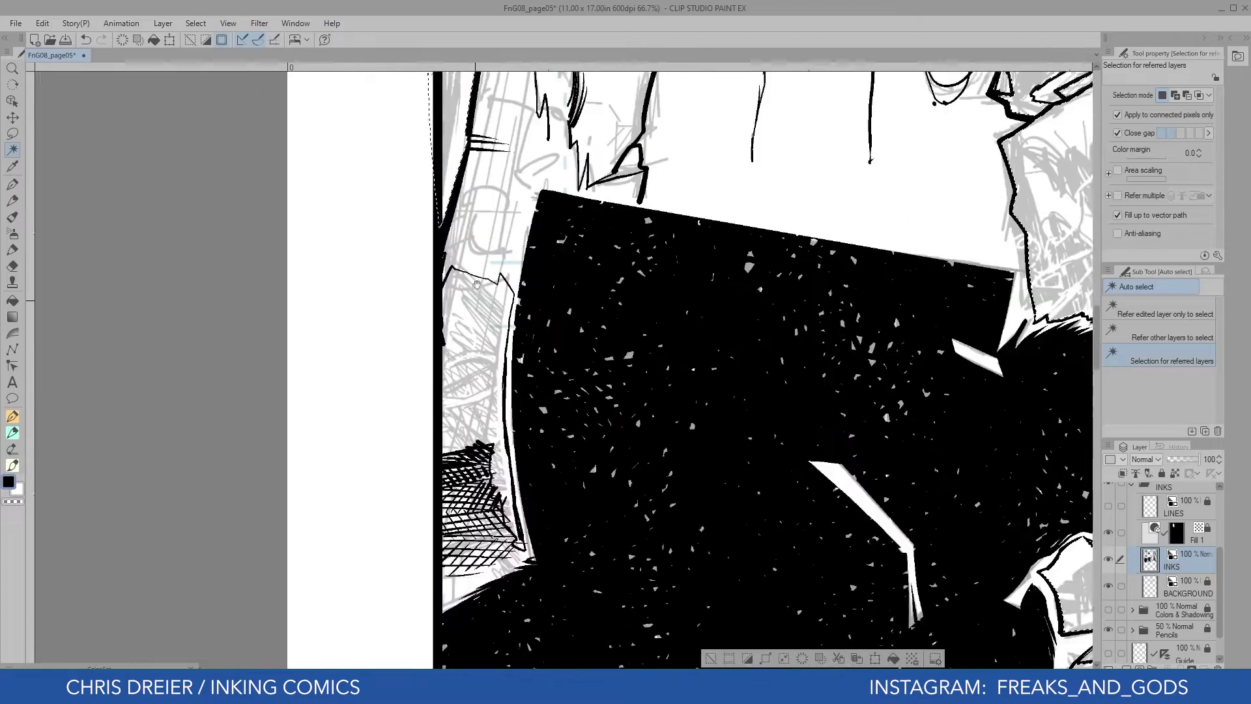
scroll(970, 295, down, 2)
Fill the selected upper inner face of the right pillar with layered crosshatching using the CROSSHATCH marker
key(p)
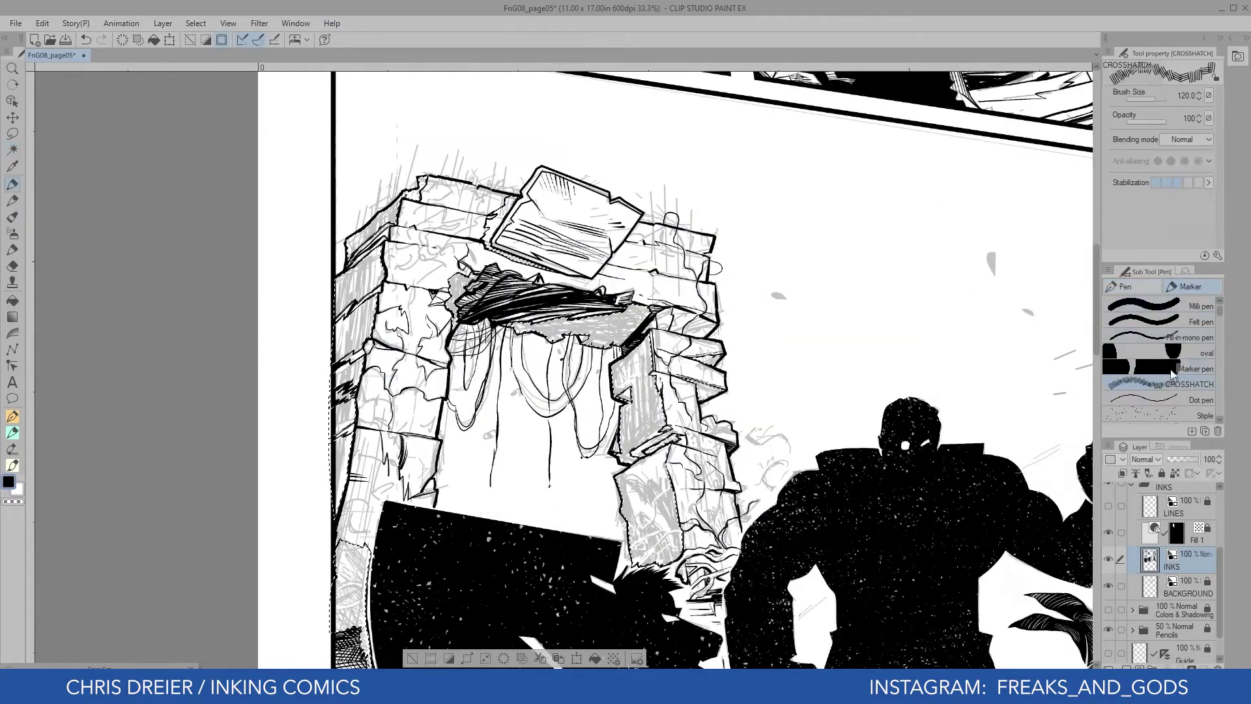
drag(644, 358, 641, 391)
scroll(762, 456, up, 3)
drag(469, 417, 574, 456)
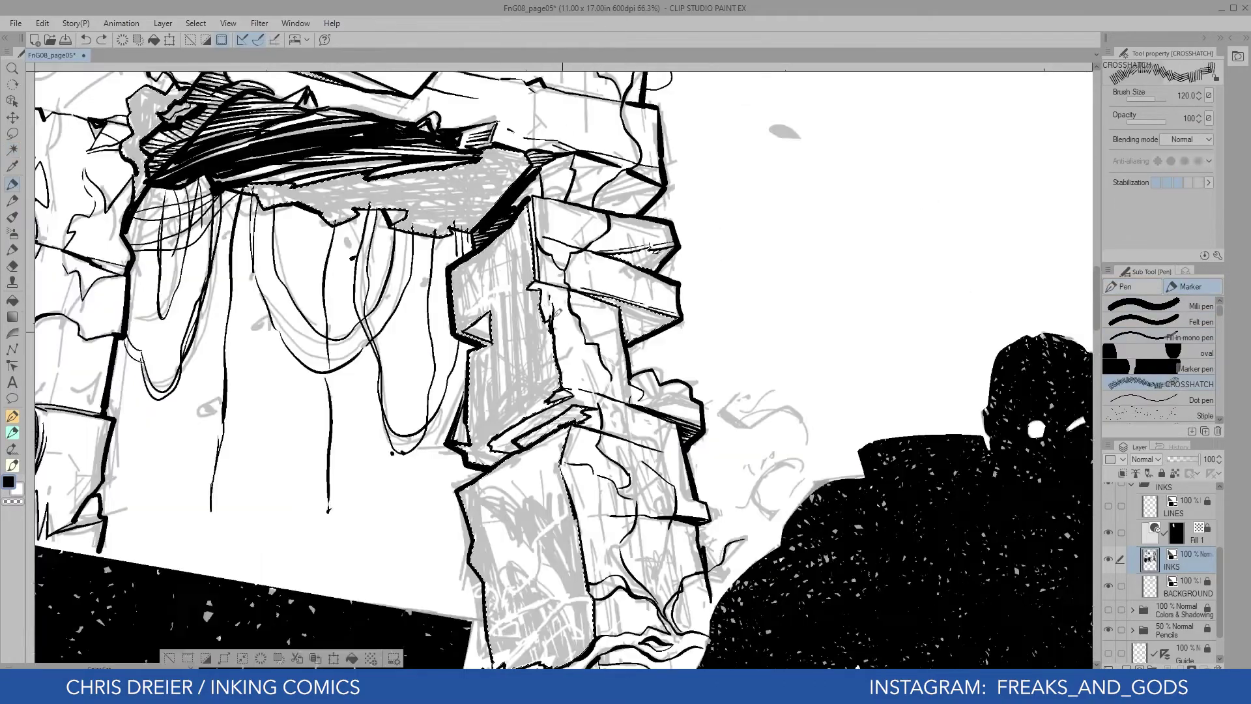
drag(495, 215, 554, 404)
drag(469, 352, 521, 483)
drag(496, 216, 548, 398)
drag(502, 351, 548, 404)
drag(475, 391, 502, 463)
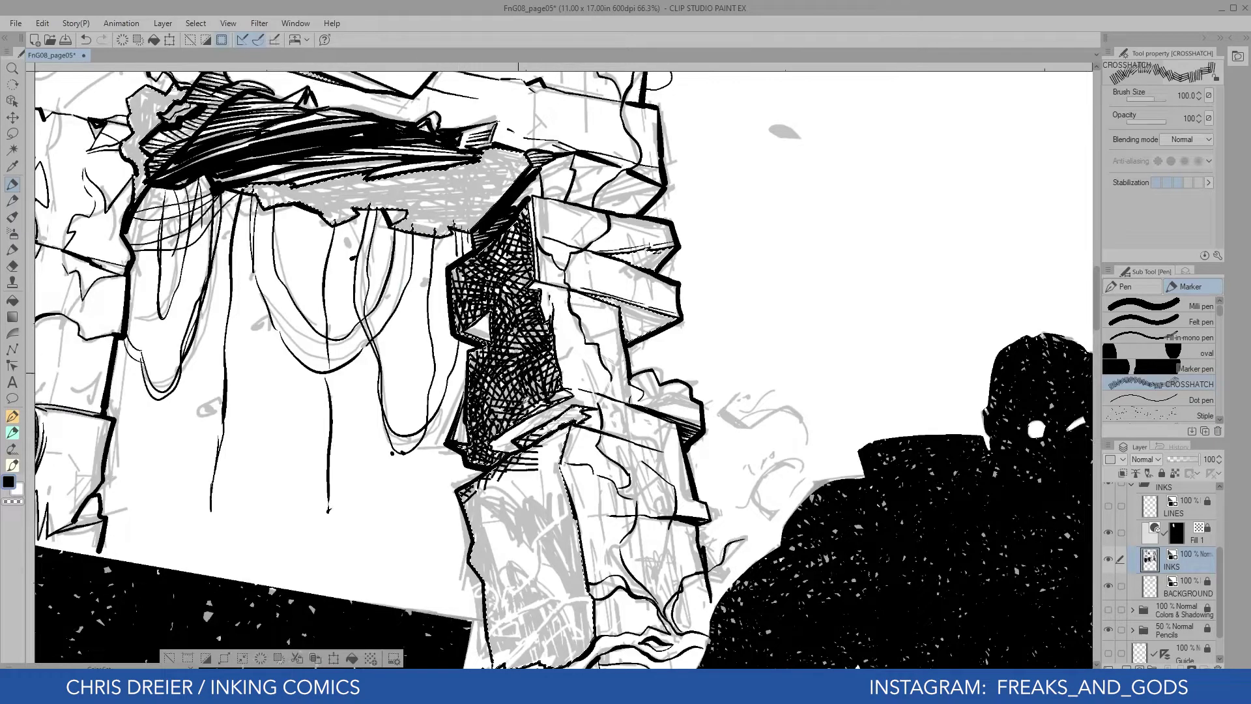
Fill the selected lower inner face of the right pillar with CROSSHATCH marker strokes down to the figure's fur
drag(577, 414, 521, 453)
mouse_move(622, 313)
mouse_down()
mouse_move(645, 335)
mouse_move(629, 332)
mouse_up()
drag(587, 488, 575, 304)
drag(466, 352, 498, 479)
drag(541, 267, 541, 476)
drag(557, 306, 554, 475)
drag(554, 496, 541, 346)
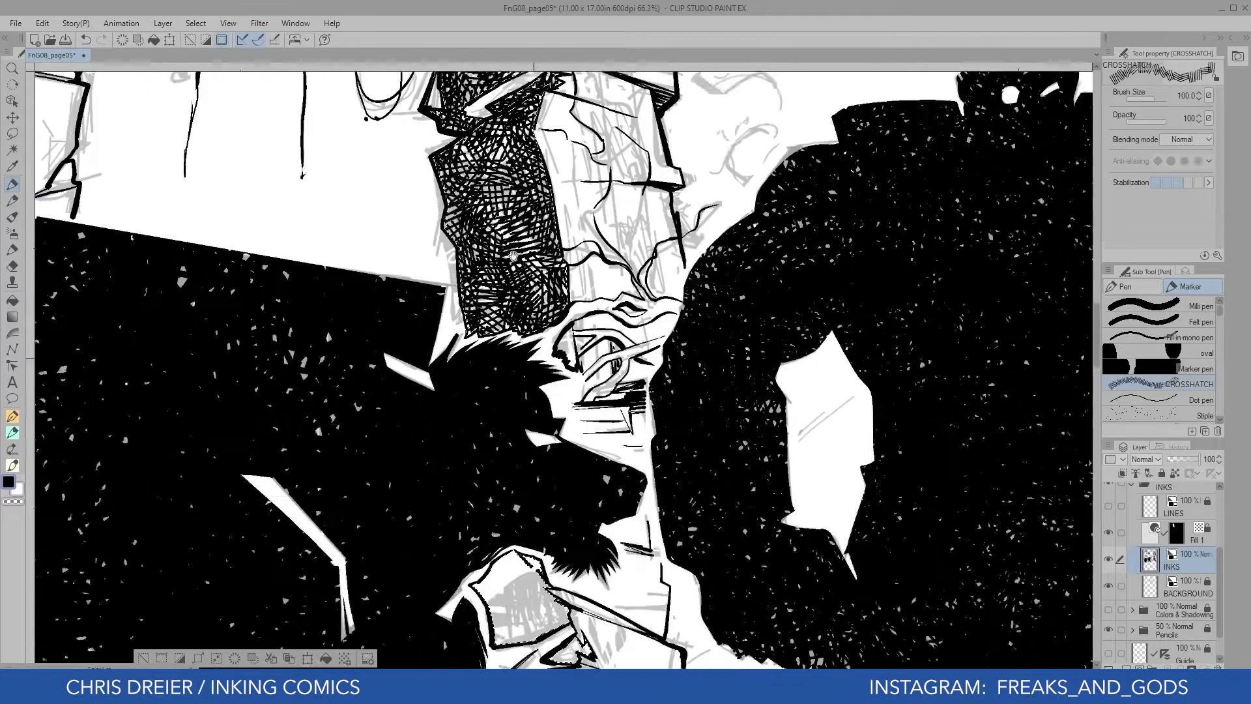
Crosshatch the selected gray shadow areas in the broken ends of the stone blocks between the silhouettes
drag(560, 521, 513, 271)
mouse_move(456, 384)
mouse_down()
mouse_move(508, 456)
mouse_move(473, 466)
mouse_up()
mouse_move(521, 443)
mouse_down()
mouse_move(506, 373)
mouse_move(492, 401)
mouse_up()
drag(485, 495, 505, 515)
drag(440, 355, 502, 375)
drag(443, 254, 498, 307)
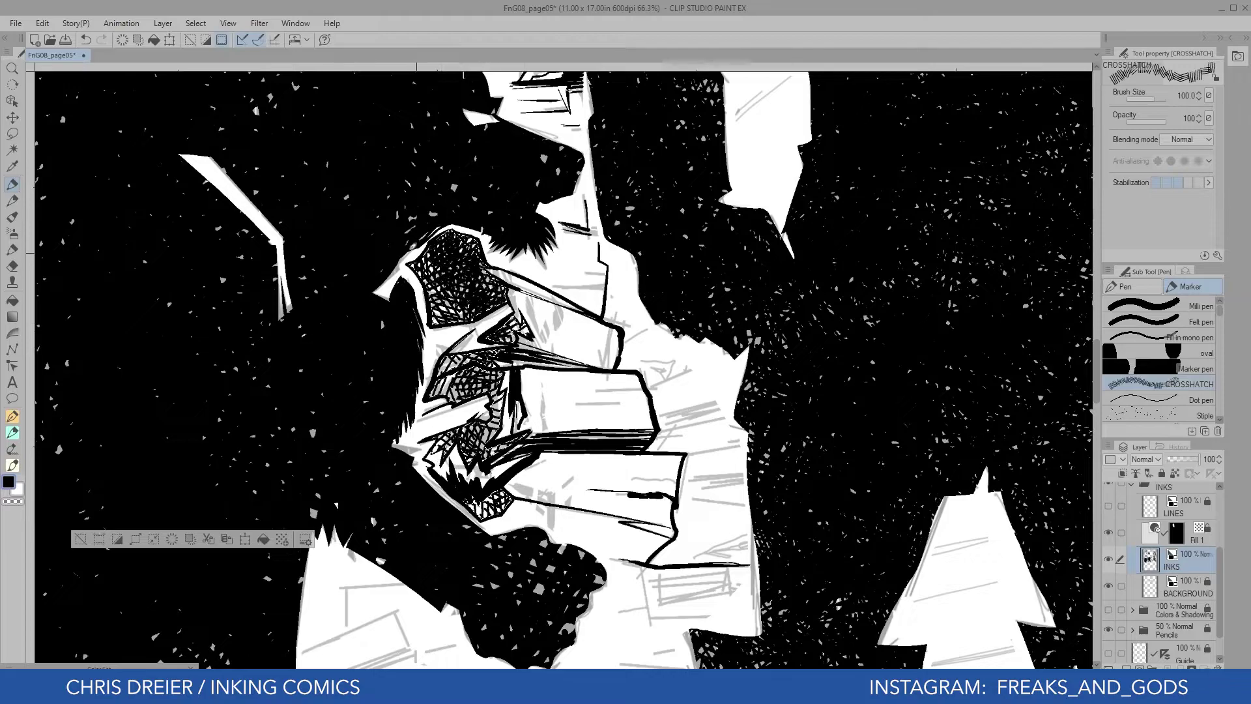
Layer denser crosshatching over the broken block ends and the lower inner face of the right pillar
drag(457, 359, 436, 398)
drag(499, 398, 485, 444)
drag(473, 499, 502, 515)
drag(479, 264, 490, 292)
drag(456, 371, 440, 395)
drag(482, 195, 507, 576)
drag(522, 303, 492, 378)
drag(492, 185, 423, 244)
drag(446, 248, 466, 391)
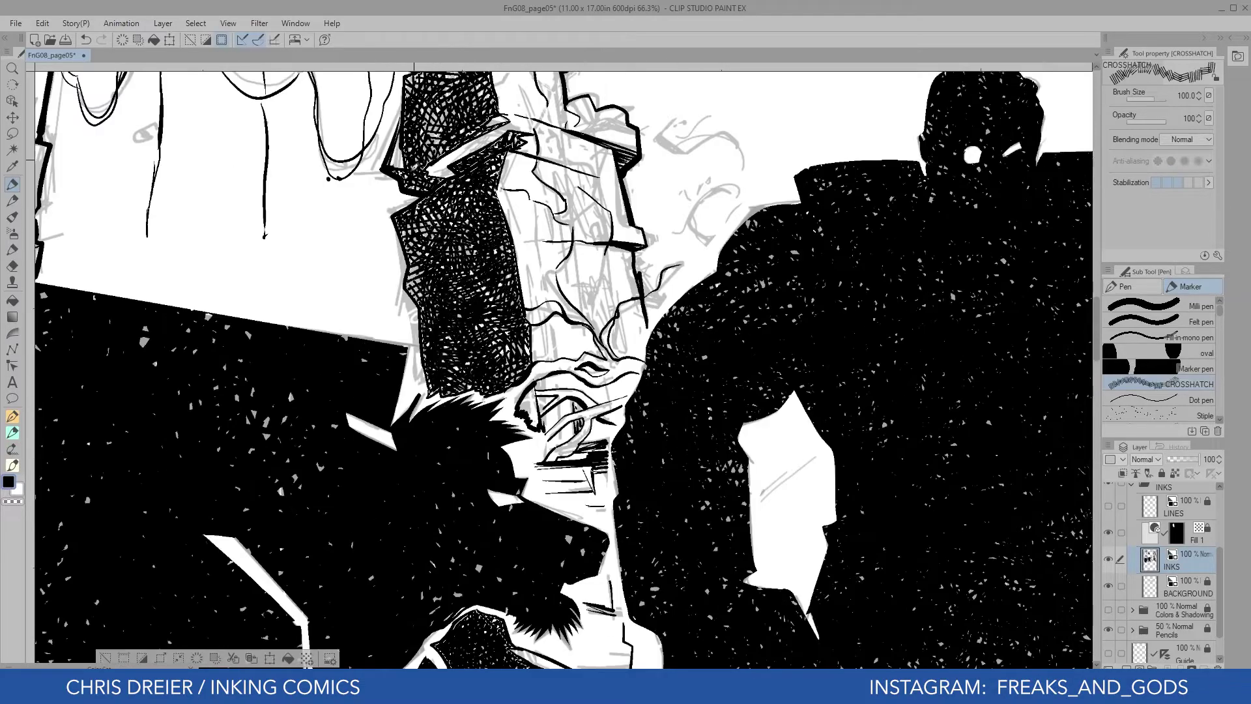
Crosshatch the underside of the ruined lintel and the shadowed undersides of the right pillar's protruding blocks
drag(580, 215, 604, 454)
drag(486, 209, 463, 248)
drag(444, 221, 414, 248)
drag(631, 214, 577, 227)
drag(583, 274, 626, 293)
mouse_move(589, 239)
mouse_down()
mouse_move(789, 363)
mouse_move(744, 320)
mouse_up()
mouse_move(629, 212)
mouse_down()
mouse_move(606, 277)
mouse_move(580, 293)
mouse_up()
drag(574, 261, 515, 297)
mouse_move(502, 287)
mouse_down()
mouse_move(450, 329)
mouse_move(401, 342)
mouse_up()
drag(280, 355, 285, 380)
drag(244, 287, 286, 365)
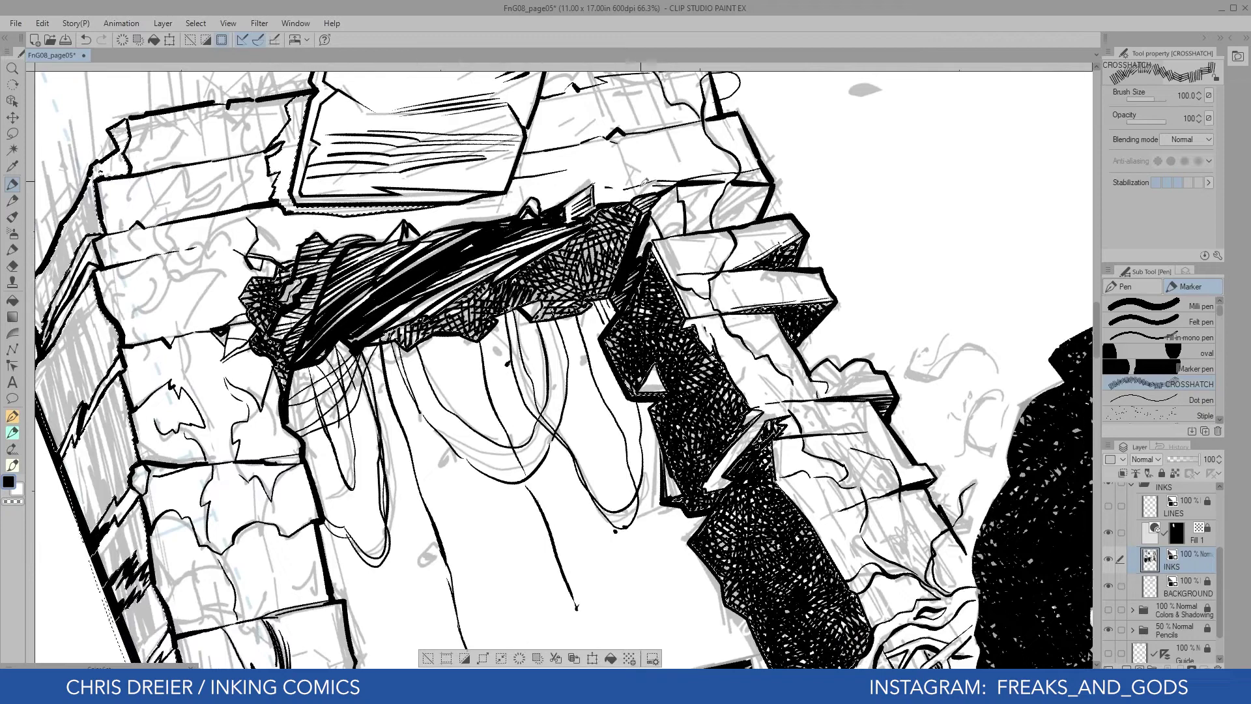
Crosshatch the cast shadow beside and beneath the wooden sign and darken the lintel's underside
drag(629, 212, 599, 277)
drag(248, 281, 285, 390)
drag(326, 260, 396, 341)
drag(372, 178, 351, 287)
drag(357, 286, 468, 288)
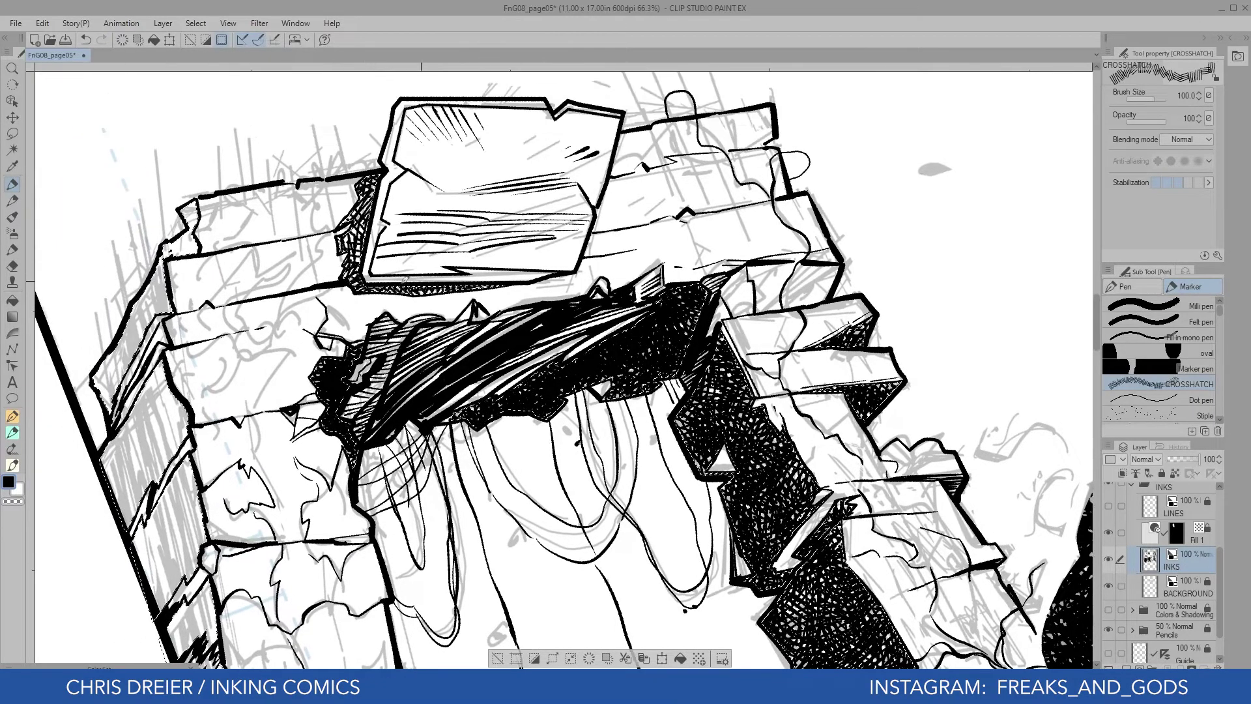
Fill the shadowed outer side of the left pillar with layered crosshatching from its top corner down along the panel border
drag(361, 196, 358, 290)
drag(427, 170, 450, 417)
mouse_move(456, 339)
mouse_down()
mouse_move(521, 535)
mouse_move(580, 587)
mouse_up()
drag(589, 417, 681, 557)
drag(541, 483, 561, 548)
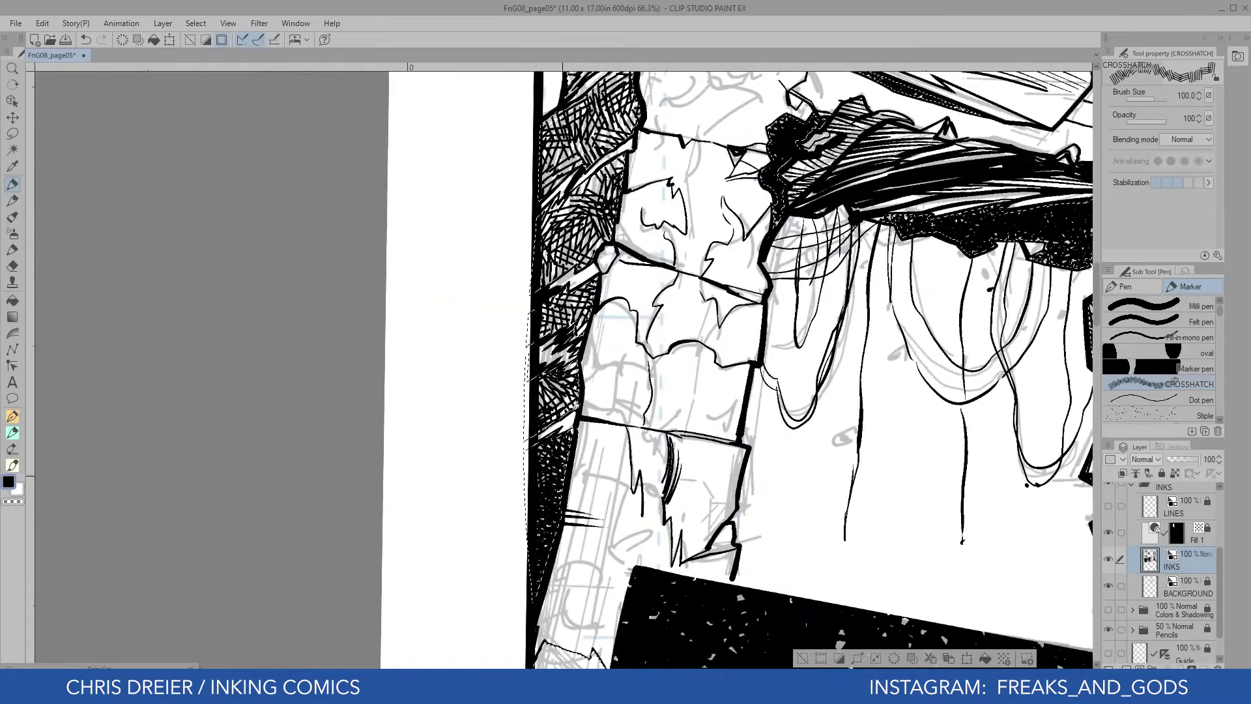
drag(560, 417, 564, 104)
drag(586, 260, 607, 72)
drag(541, 385, 691, 229)
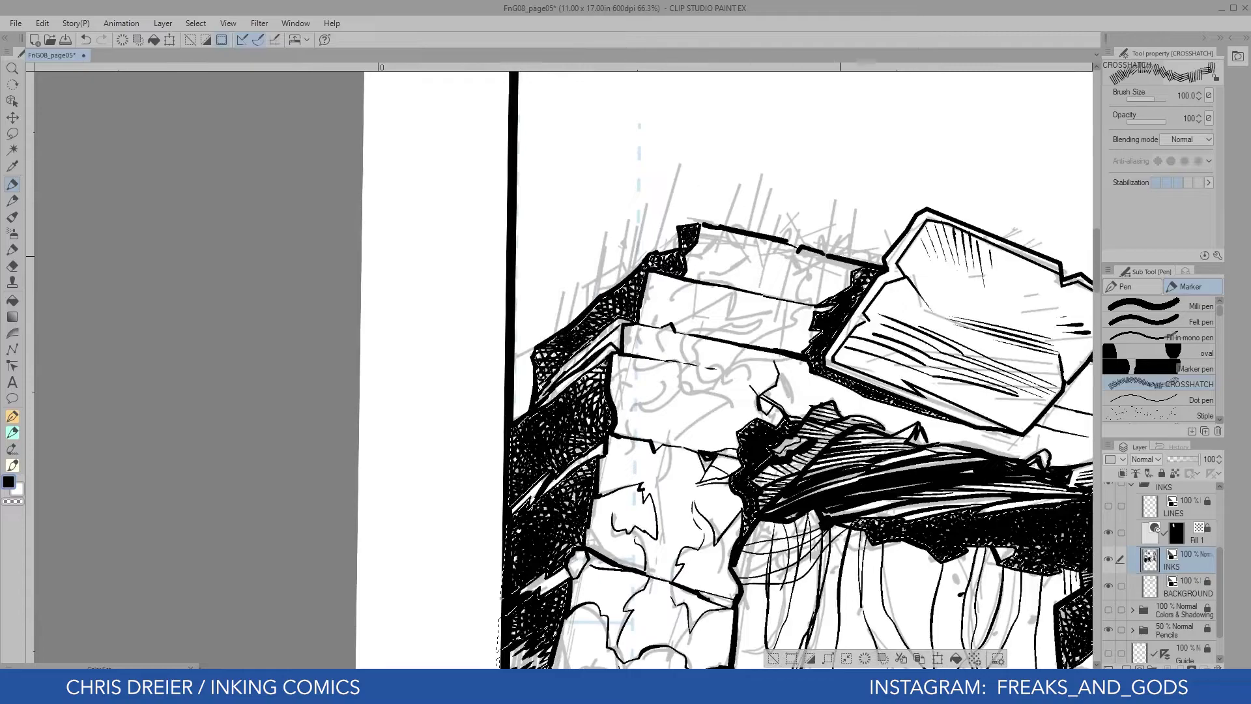
Crosshatch the selected shadow area at the left pillar's base, between the panel border and the black silhouette
scroll(723, 365, down, 10)
drag(502, 339, 561, 587)
mouse_move(564, 450)
mouse_down()
mouse_move(522, 365)
mouse_move(522, 515)
mouse_up()
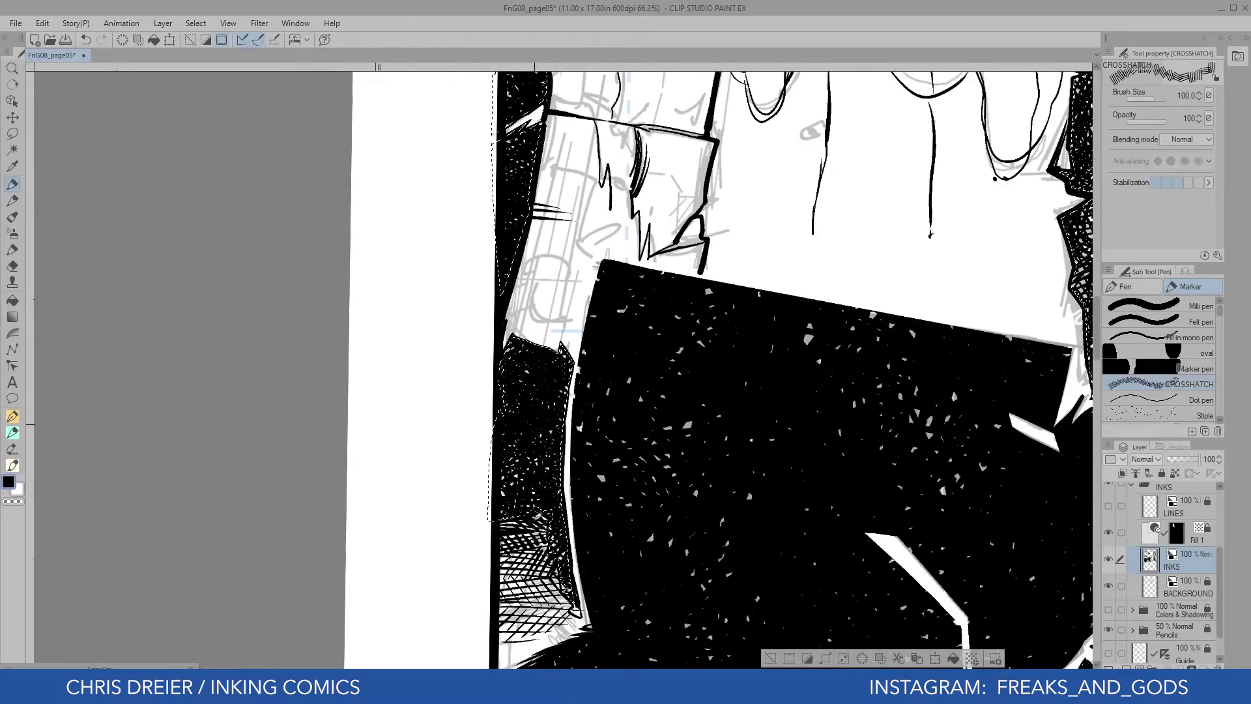
scroll(500, 70, down, 6)
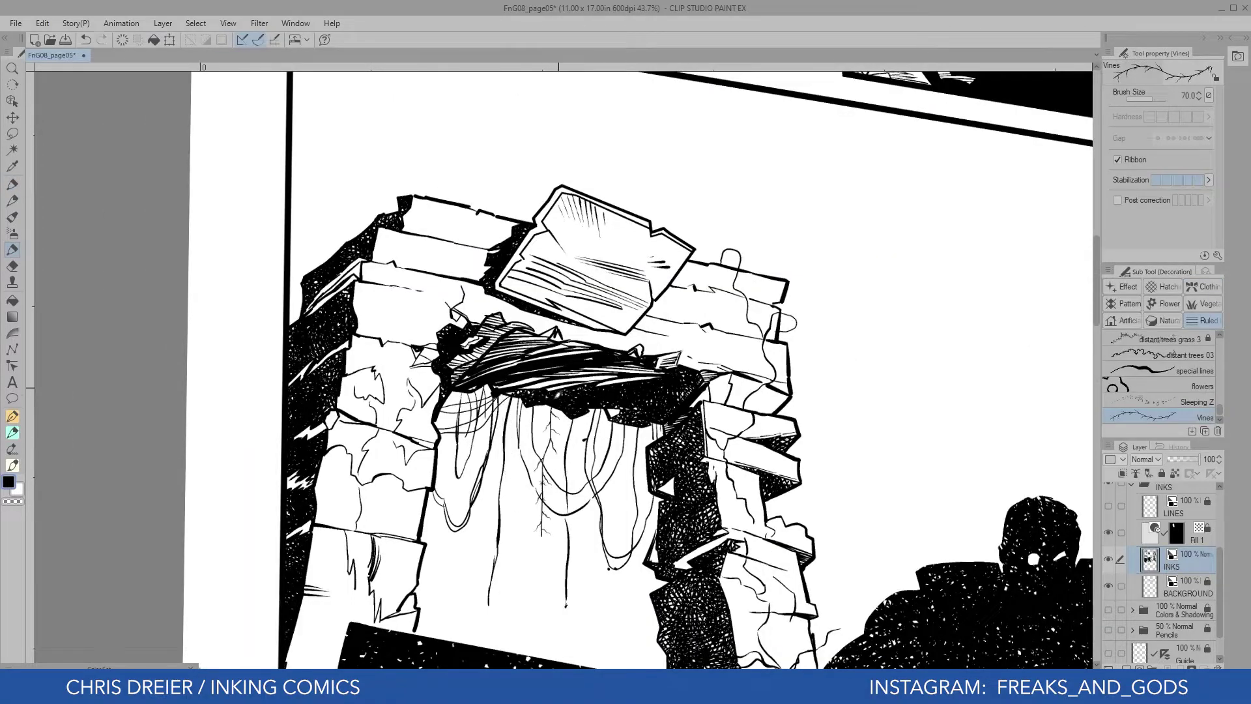
Try drawing thorny vines over the doorway's hanging strands on the INKS layer with the Vines brush at size 70
key(ctrl+z)
scroll(626, 365, down, 3)
drag(558, 492, 561, 331)
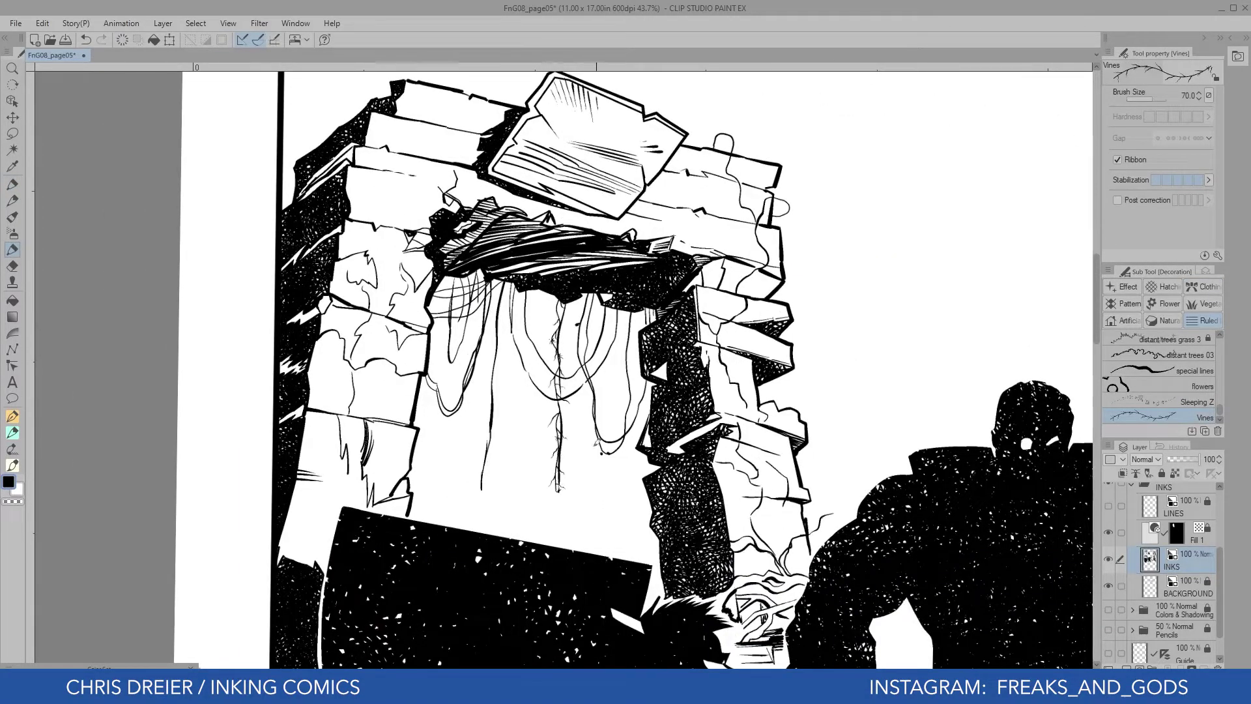
drag(456, 385, 475, 275)
drag(749, 428, 694, 343)
drag(565, 396, 560, 218)
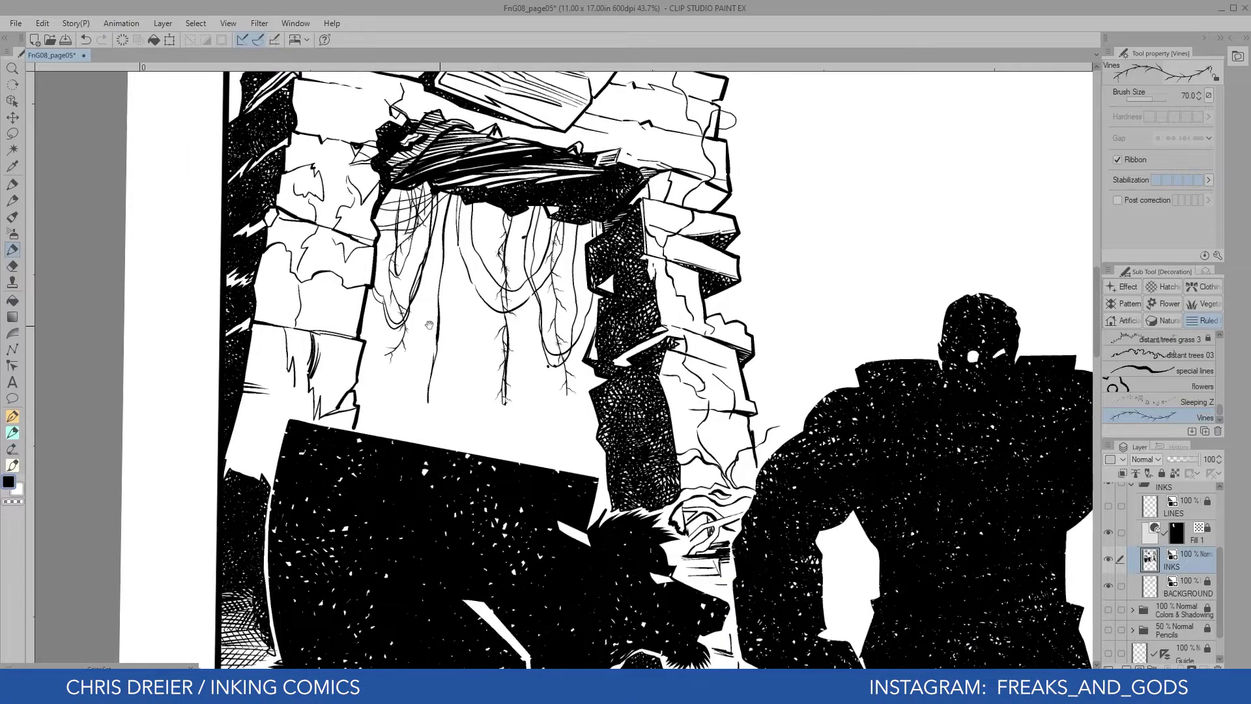
drag(428, 325, 603, 480)
drag(422, 630, 463, 477)
key(ctrl+z)
mouse_move(503, 165)
mouse_down()
mouse_move(554, 225)
mouse_move(505, 334)
mouse_up()
key(ctrl+z)
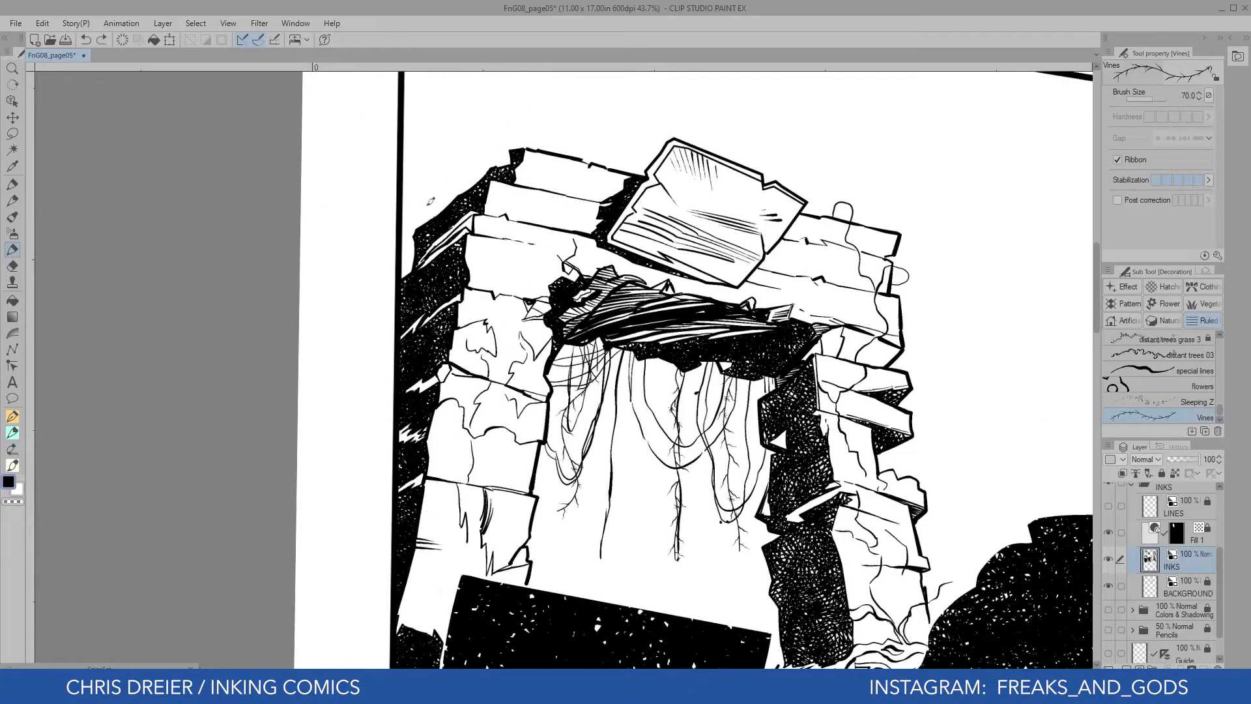
drag(428, 219, 548, 309)
drag(742, 340, 526, 368)
Undo the trial vine strokes on the INKS layer
key(ctrl+z)
key(ctrl+z)
key(ctrl+z)
key(ctrl+z)
key(ctrl+z)
drag(642, 556, 718, 440)
key(ctrl+d)
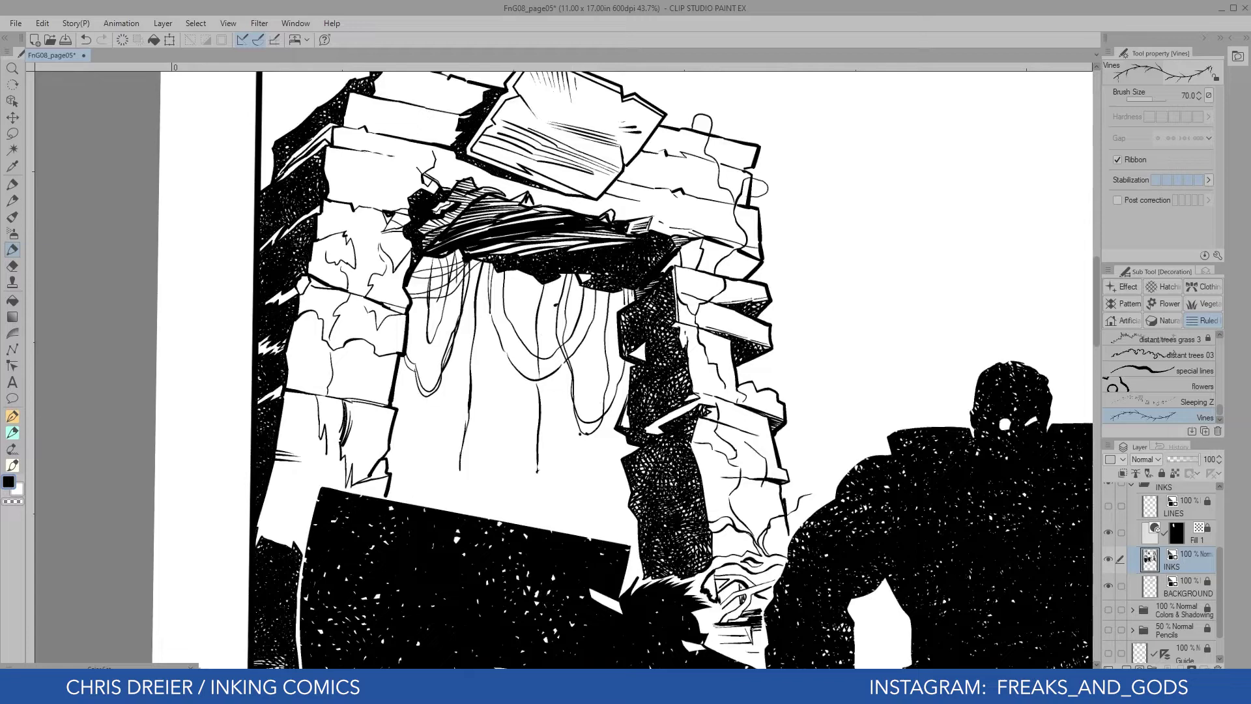
Create a new layer named Vines directly above the INKS layer
key(ctrl+shift+n)
click(1181, 559)
text(Vines)
key(Return)
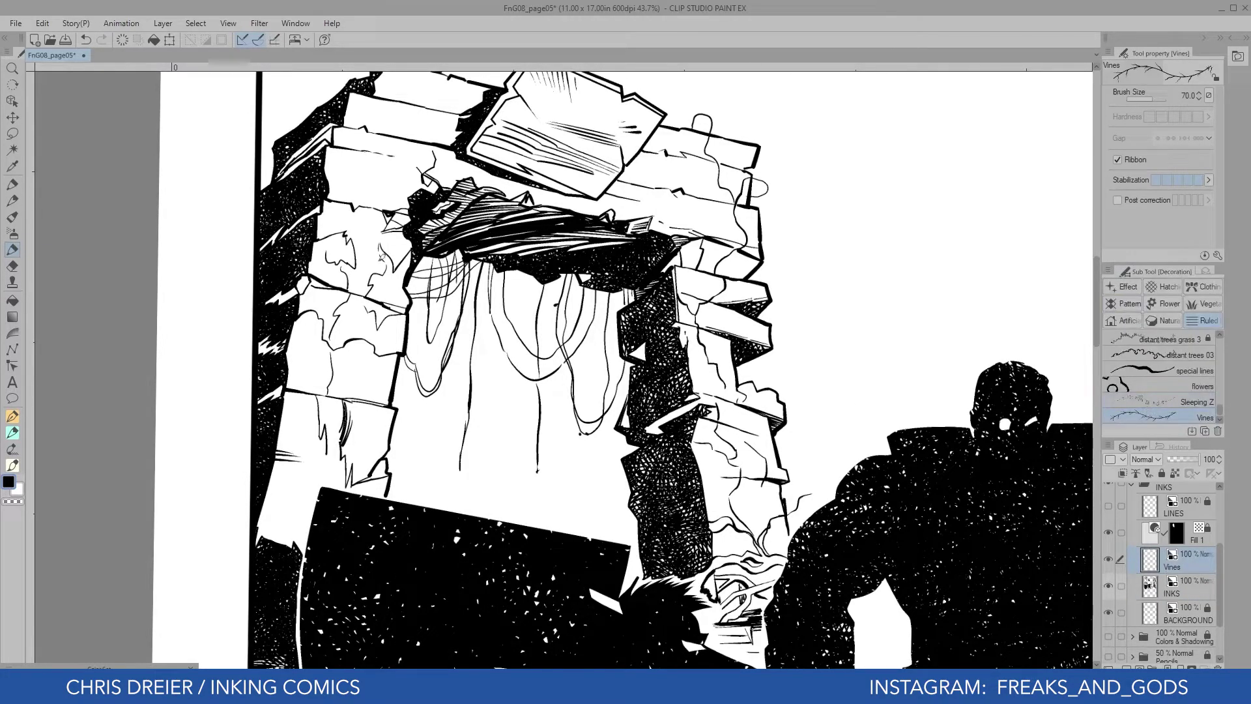
Draw thorny vines along the hanging strands and across the cracked stones of both pillars with the Vines brush at size 70
mouse_move(538, 477)
mouse_down()
mouse_move(545, 378)
mouse_move(480, 261)
mouse_up()
drag(808, 495, 763, 546)
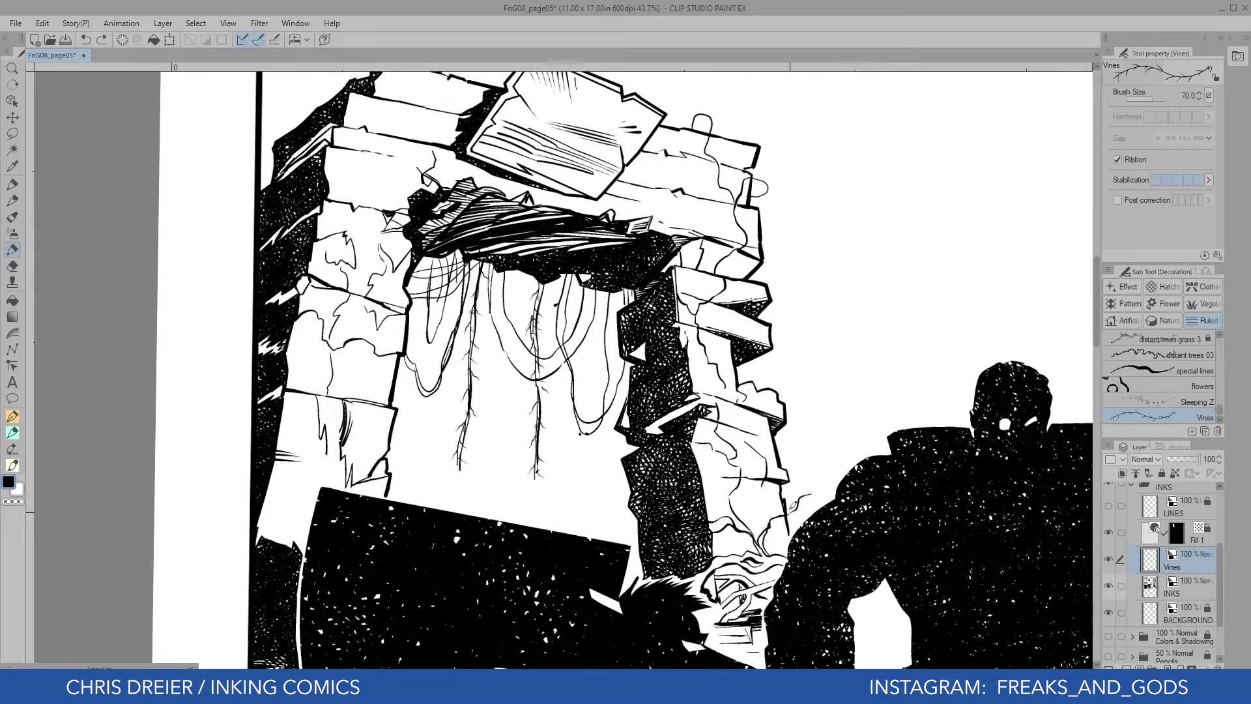
drag(698, 435, 746, 528)
drag(685, 304, 671, 399)
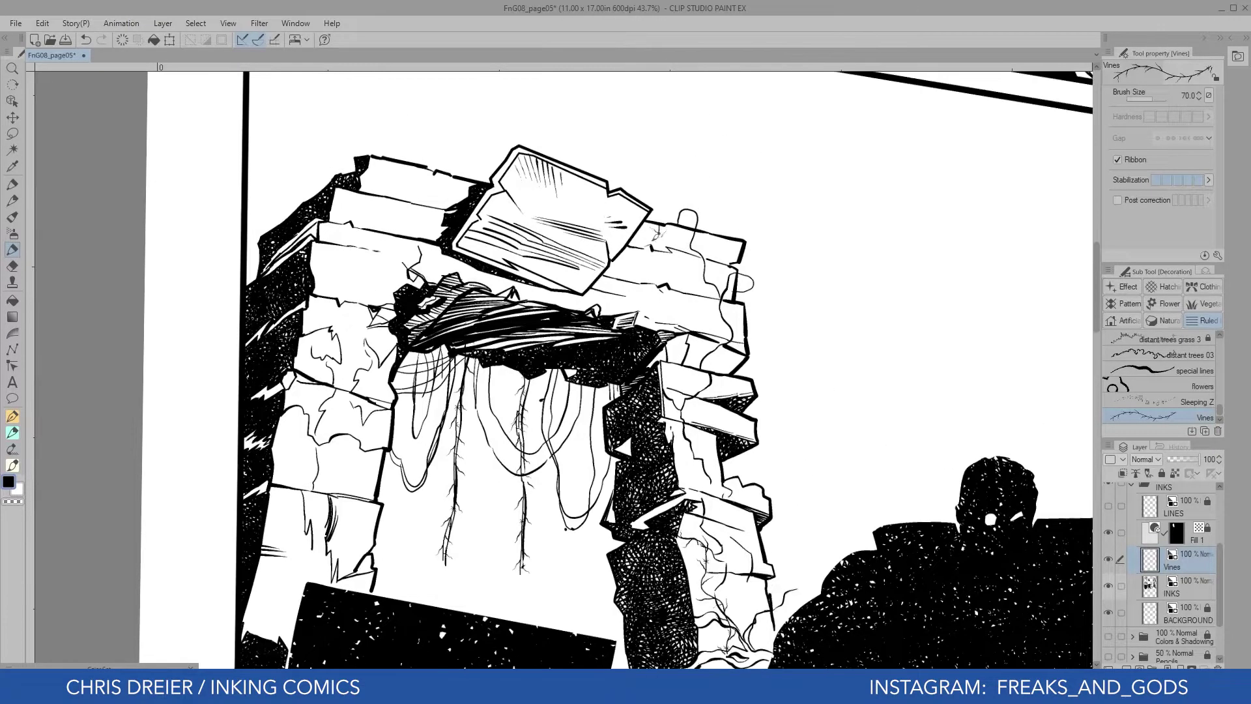
drag(661, 318, 819, 301)
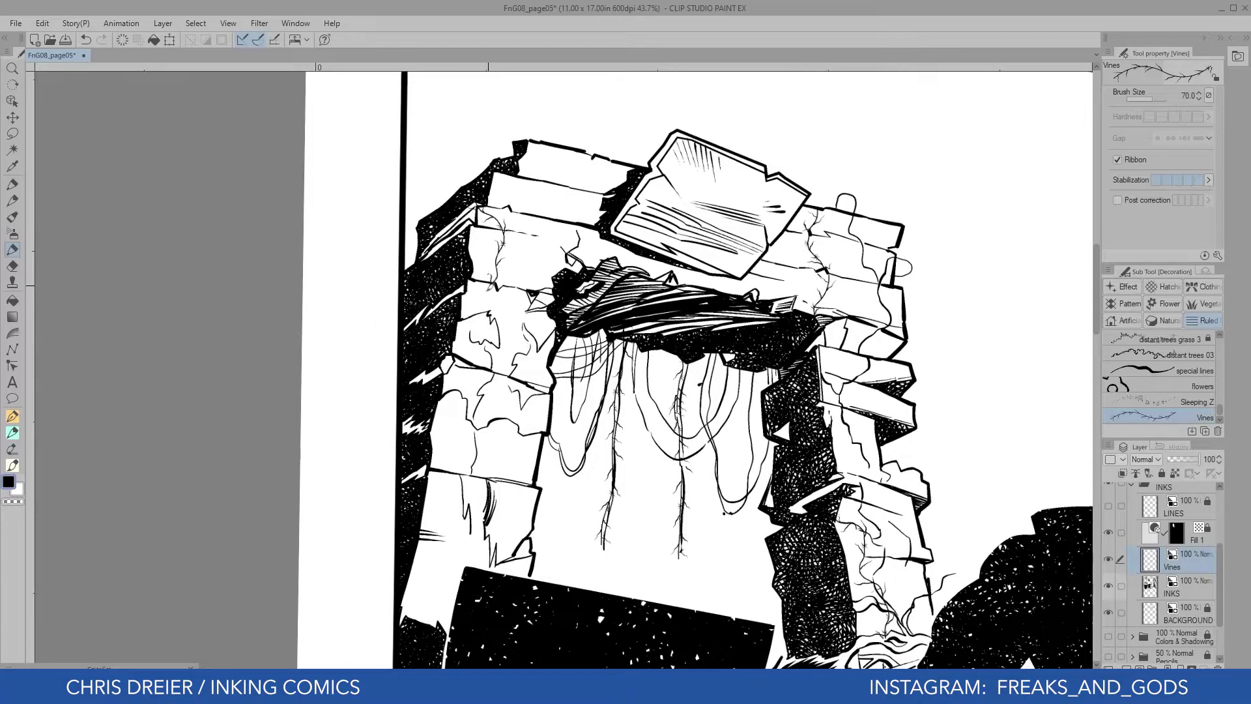
drag(486, 286, 544, 388)
drag(435, 556, 431, 436)
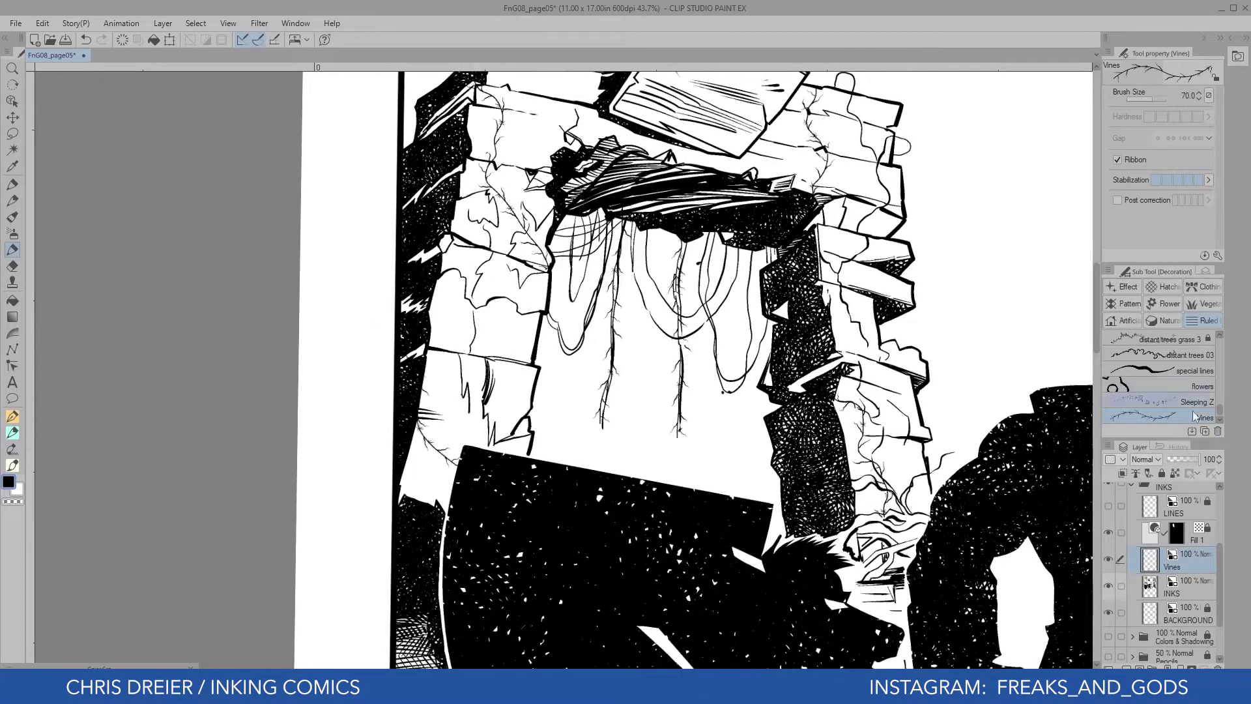
Search the brush tip materials for "vines" and give the Vines brush a different vine tip shape
click(1218, 255)
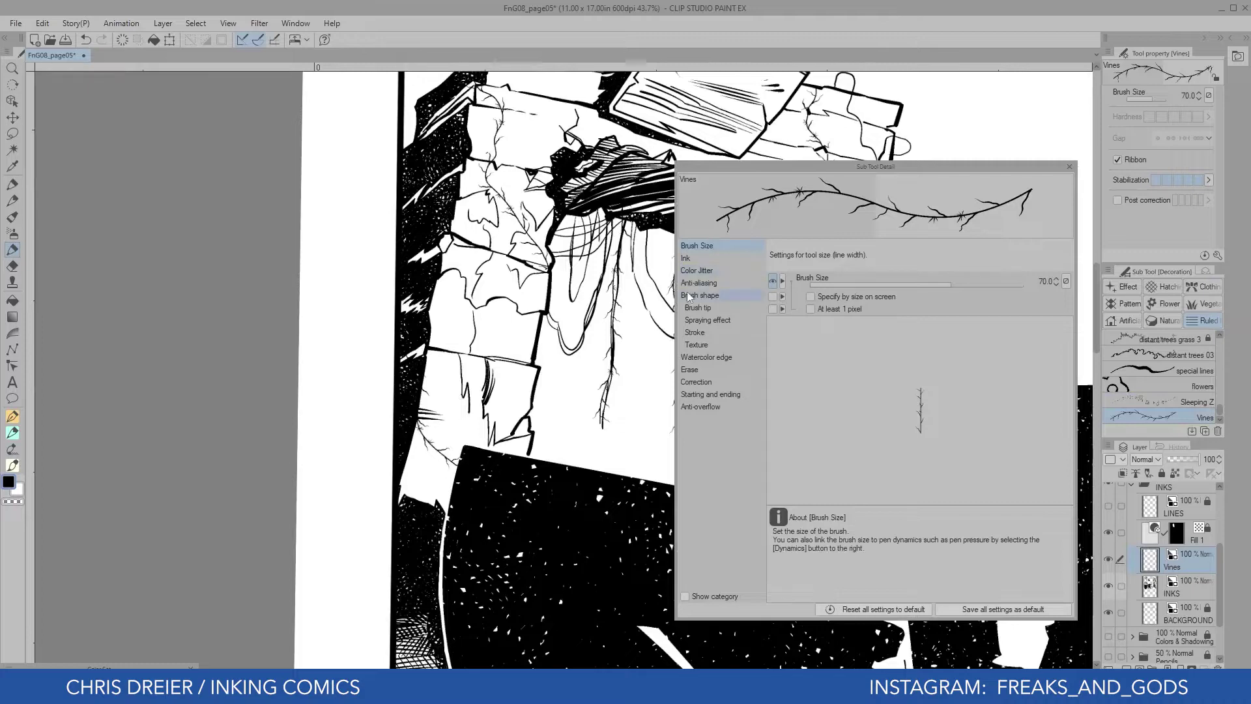
click(691, 308)
click(816, 309)
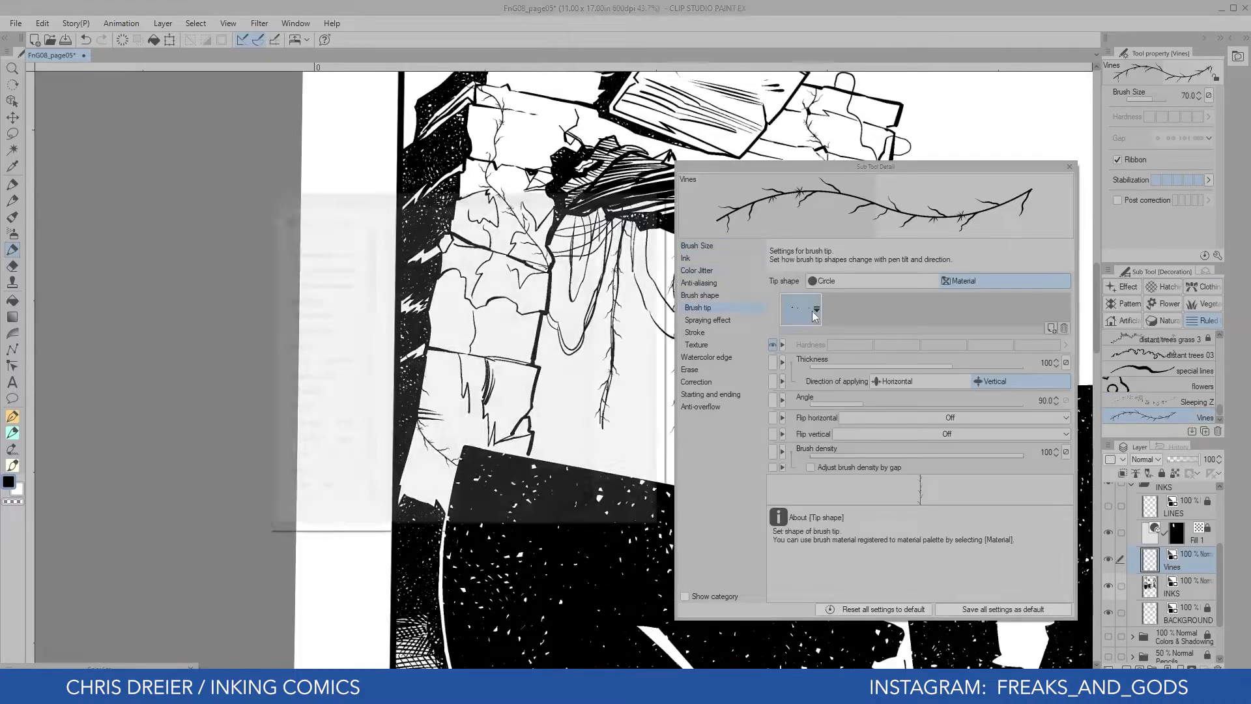
click(309, 217)
text(vines)
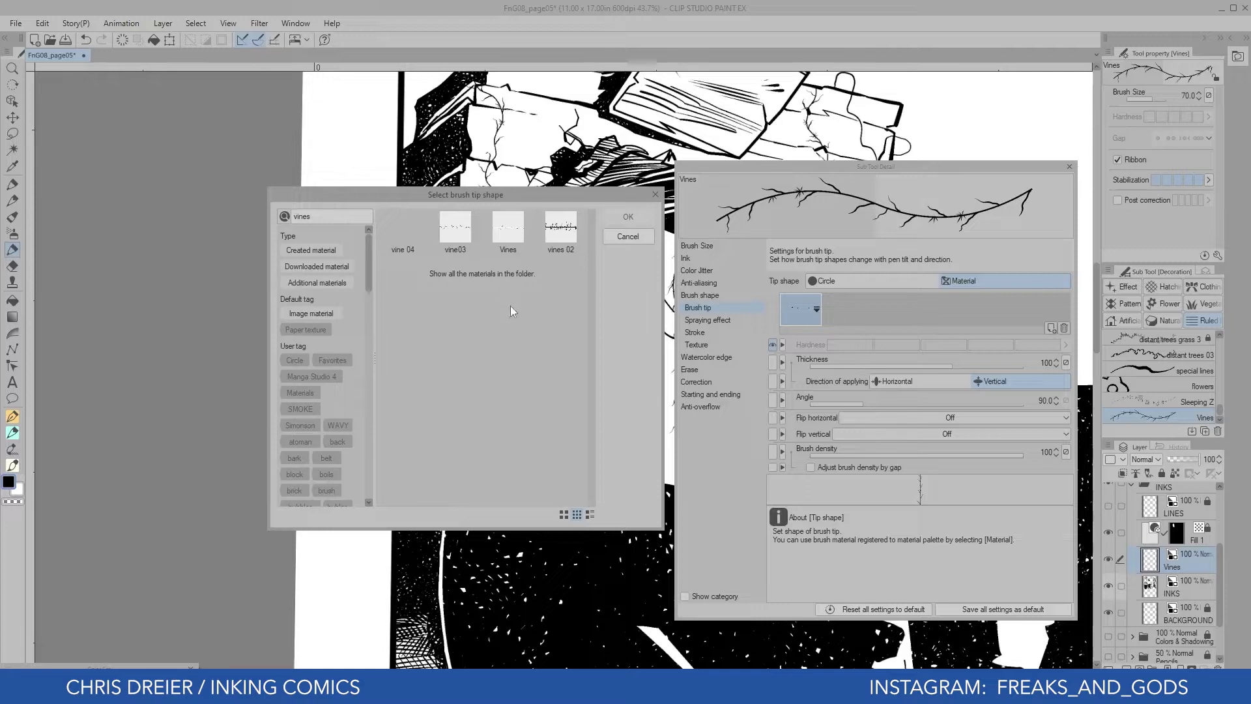
click(501, 234)
double_click(501, 233)
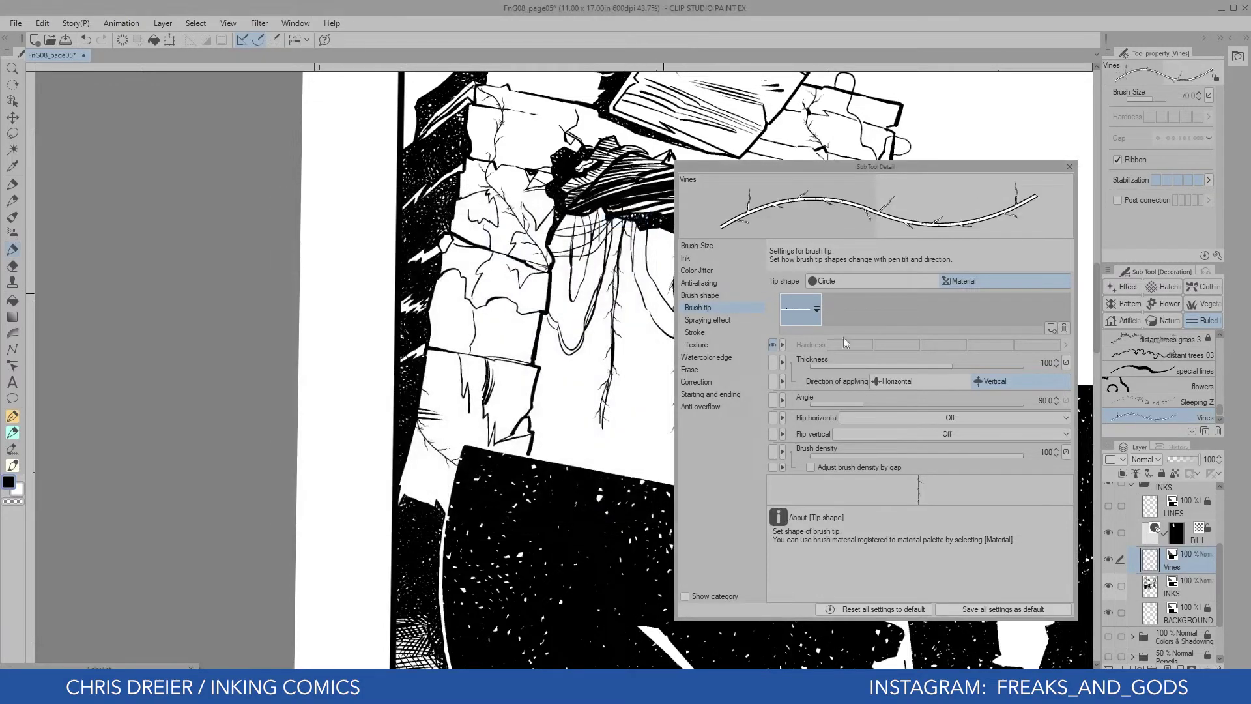
click(1070, 166)
Draw a thick curling vine across the right pillar with the Vines brush at size 100
drag(685, 315, 504, 372)
mouse_move(596, 521)
mouse_down()
mouse_move(644, 448)
mouse_move(741, 473)
mouse_up()
key(ctrl+z)
drag(403, 261, 461, 330)
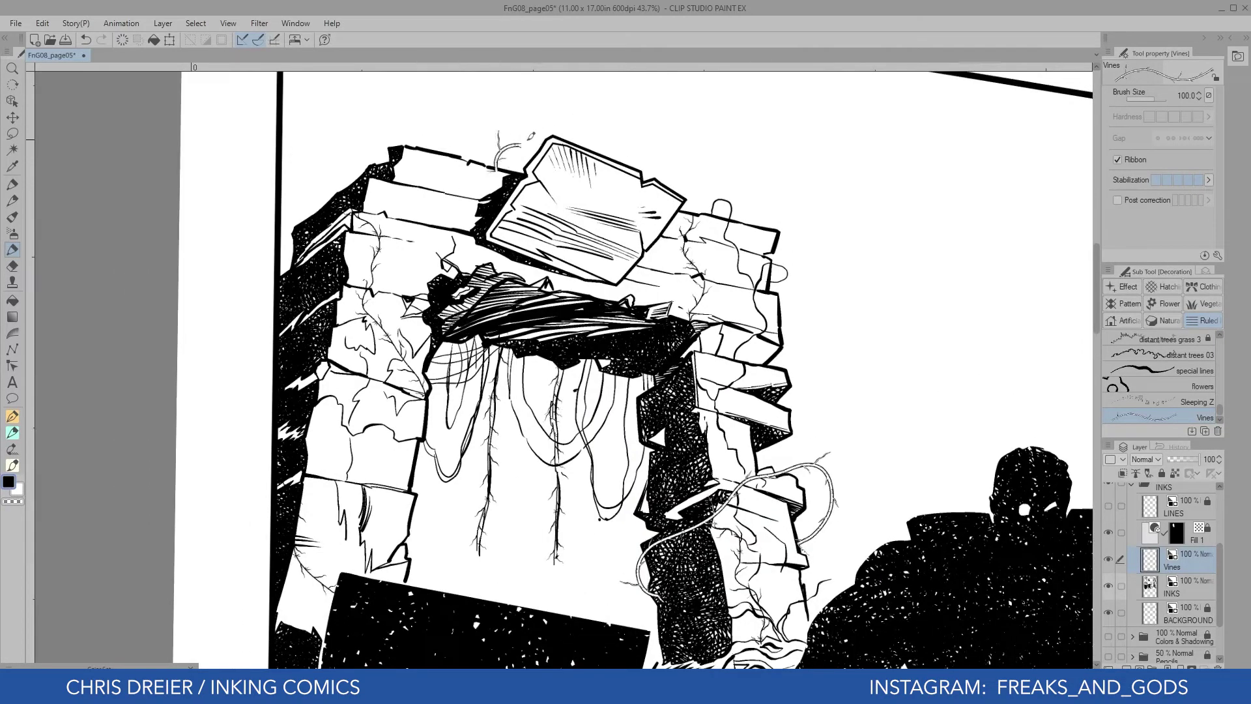
Draw thick vines across the wooden sign, around the left pillar, and from its top corner into the doorway
mouse_move(531, 136)
mouse_down()
mouse_move(582, 236)
mouse_move(674, 238)
mouse_up()
drag(674, 238, 831, 114)
mouse_move(436, 294)
mouse_down()
mouse_move(554, 342)
mouse_move(571, 415)
mouse_up()
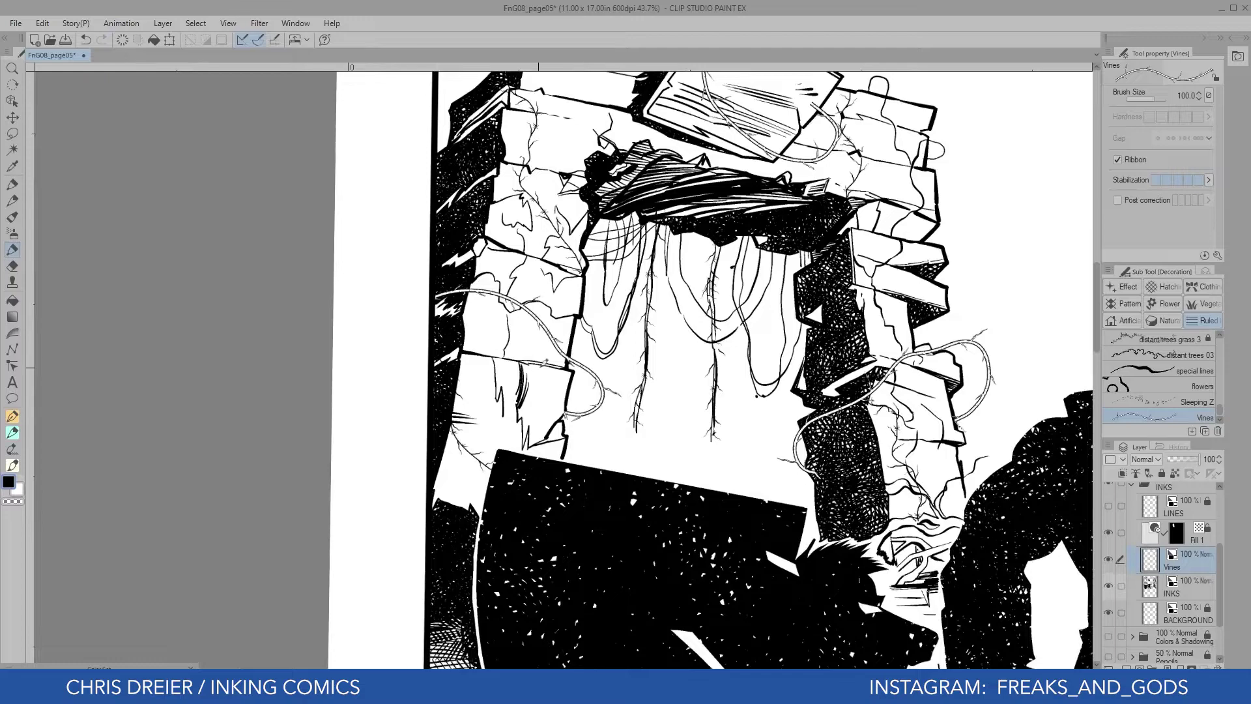
mouse_move(651, 326)
mouse_down()
mouse_move(522, 476)
mouse_move(567, 384)
mouse_up()
mouse_move(387, 140)
mouse_down()
mouse_move(467, 237)
mouse_move(594, 301)
mouse_up()
Select the blank area outside the doorway on the INKS layer and ready the Rough eraser at size 25
click(12, 266)
scroll(365, 131, up, 8)
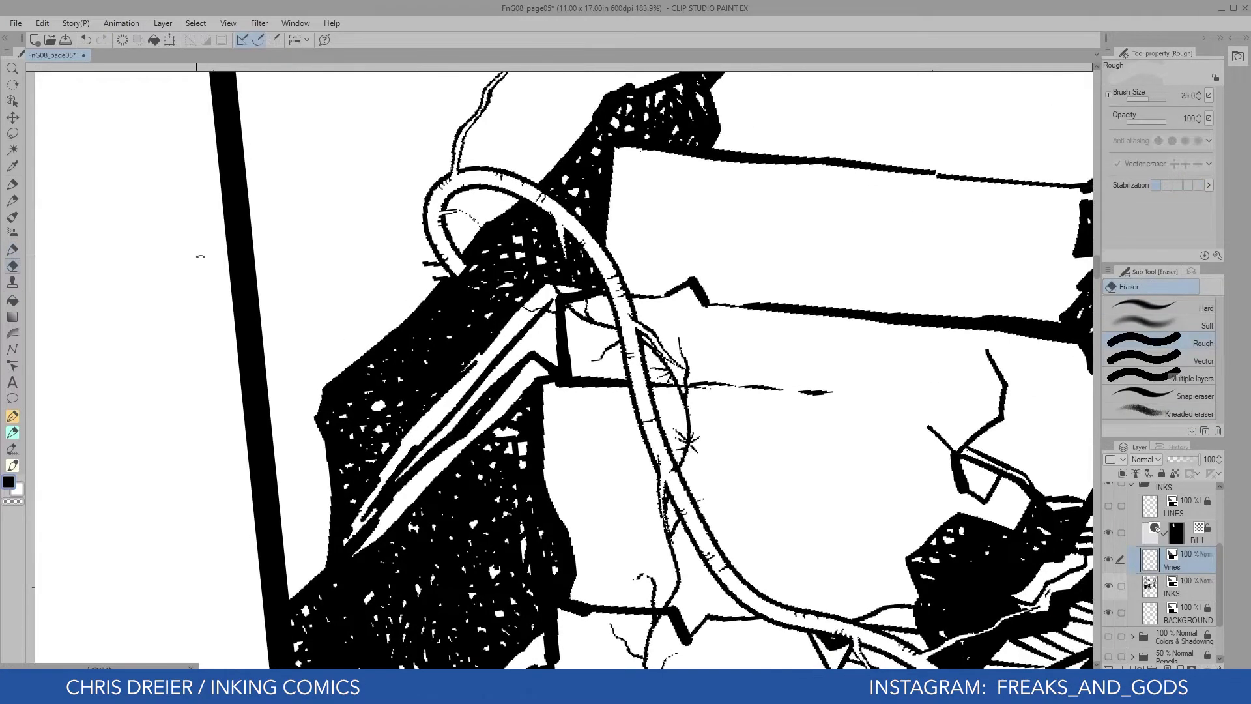
click(12, 150)
click(1181, 588)
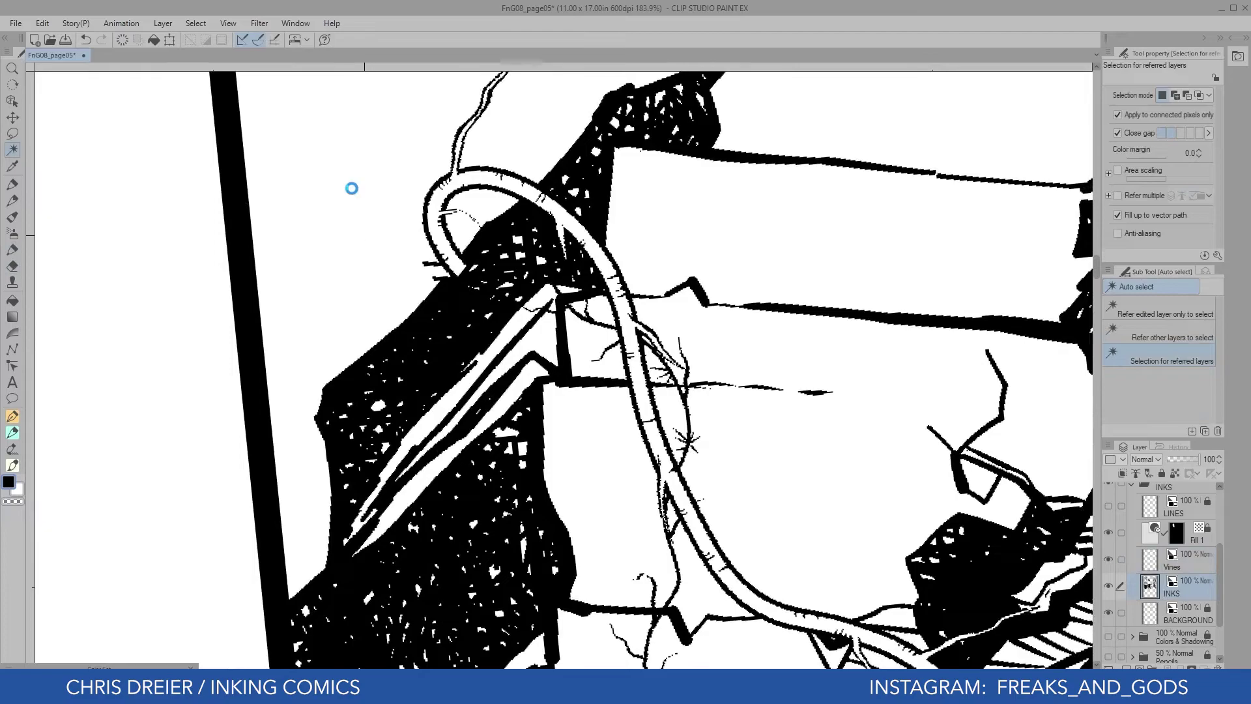
key(e)
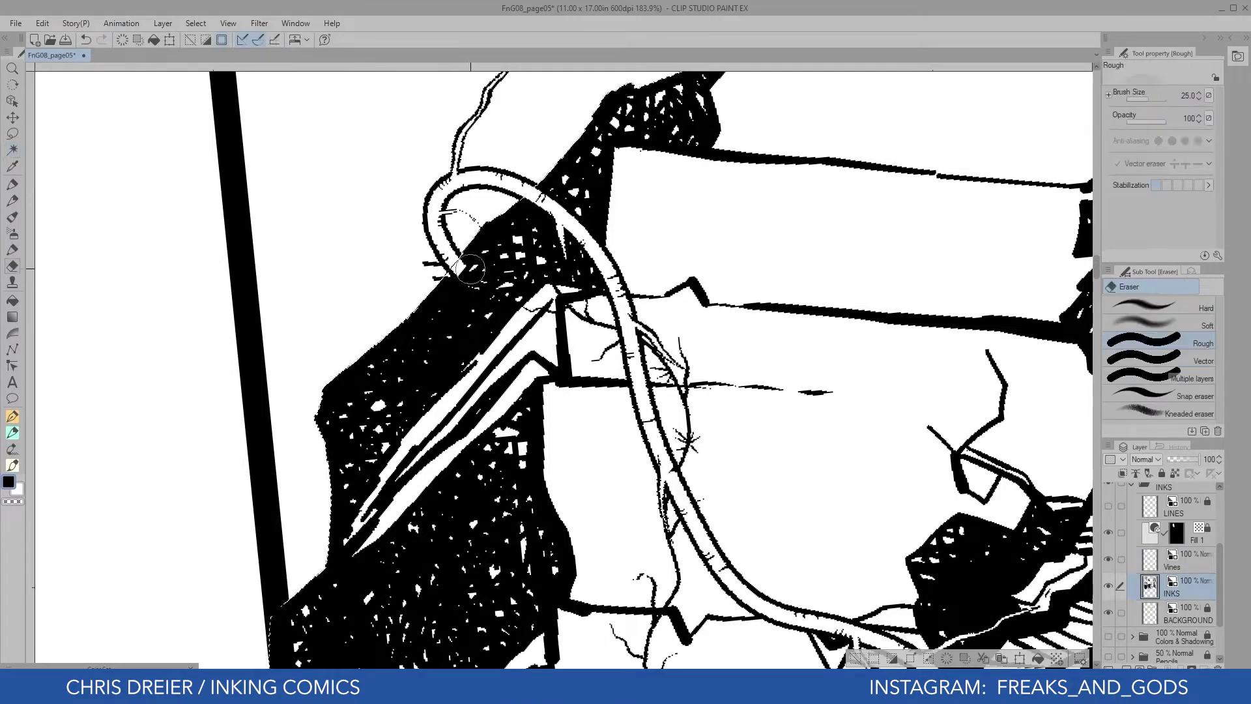
Erase the thick vine's ends on the Vines layer where they tuck behind the doorway's corner and lintel
click(462, 274)
click(1181, 561)
drag(721, 450, 155, 138)
drag(909, 411, 408, 239)
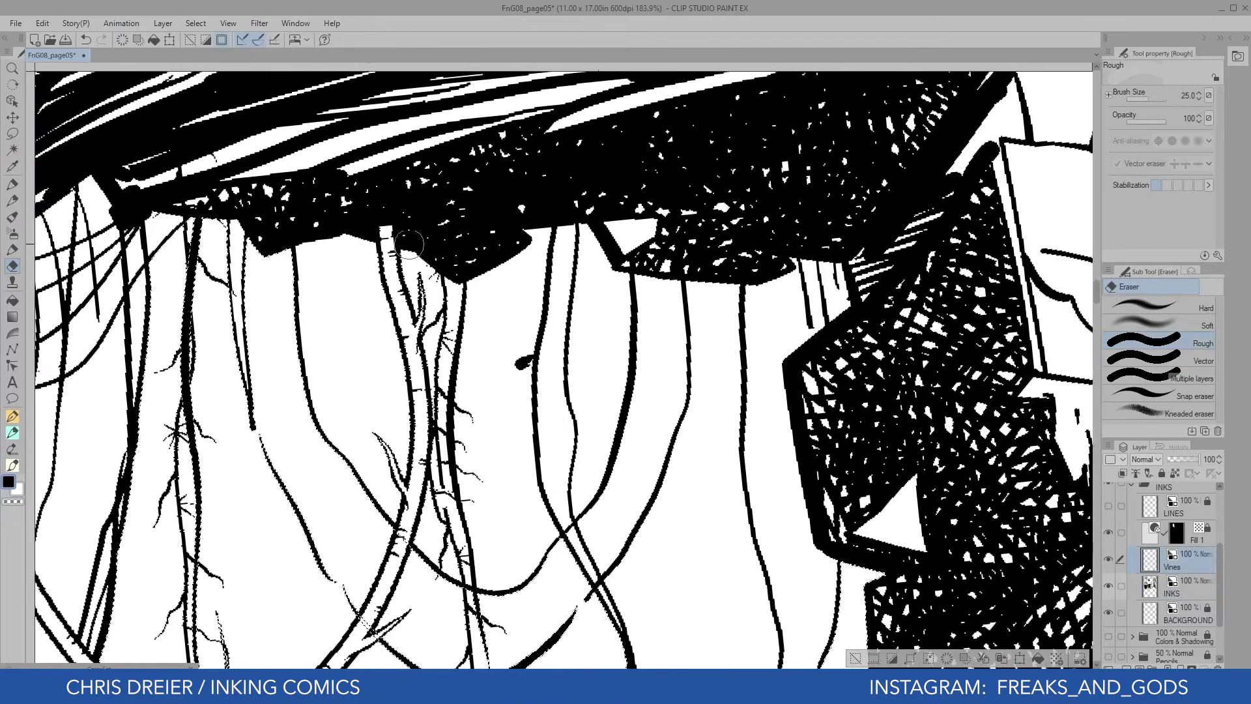
scroll(391, 326, down, 3)
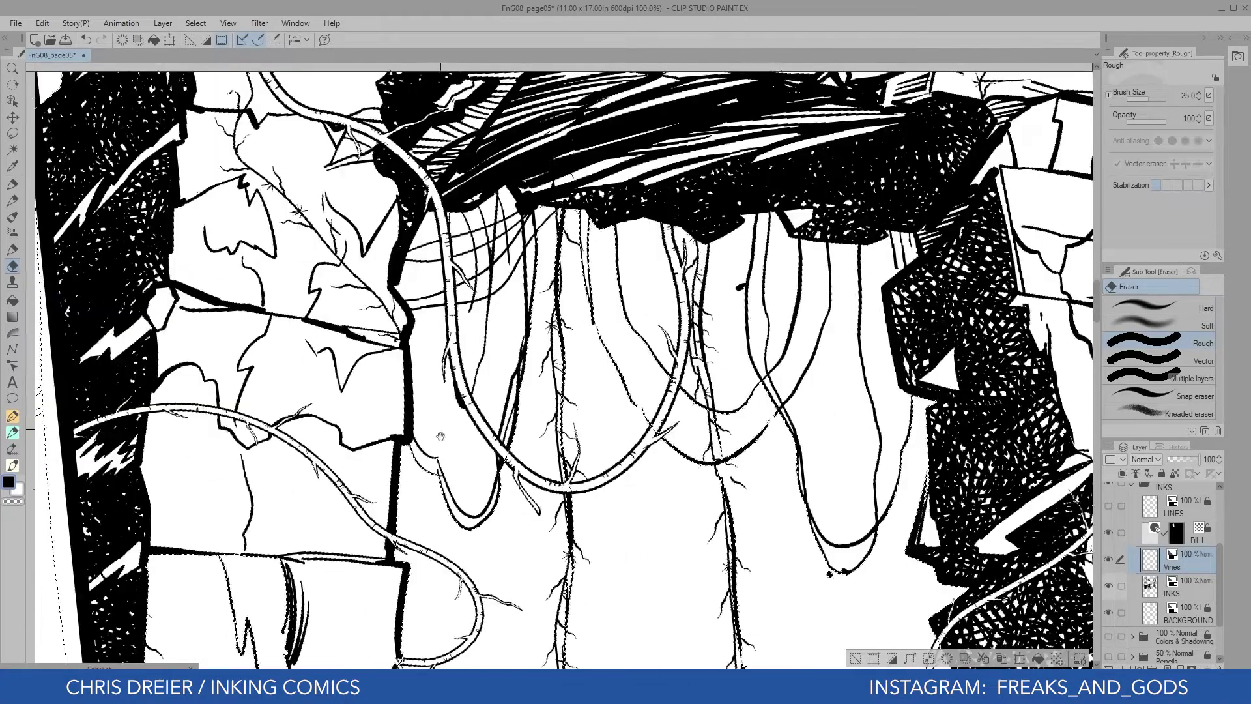
scroll(557, 399, up, 8)
scroll(721, 389, down, 6)
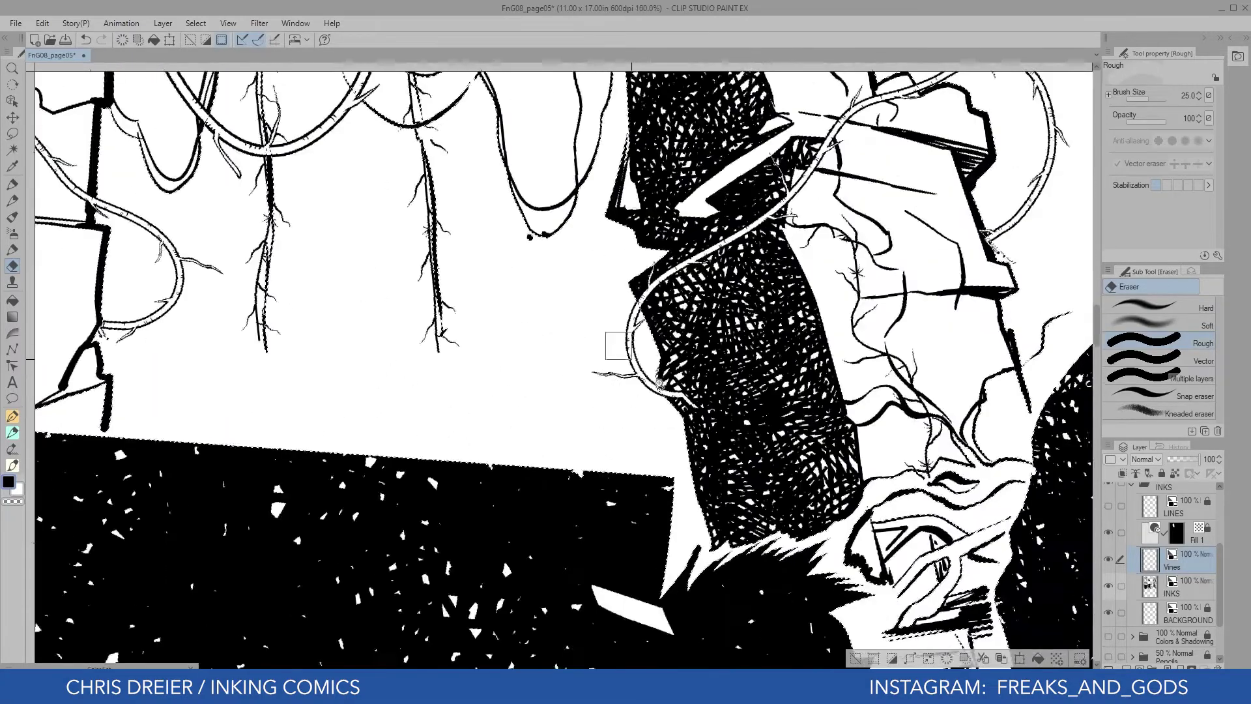
Trim the ends of the thick vine wrapped around the right pillar so they tuck behind its edges
scroll(615, 343, up, 4)
drag(977, 293, 691, 554)
drag(971, 78, 478, 378)
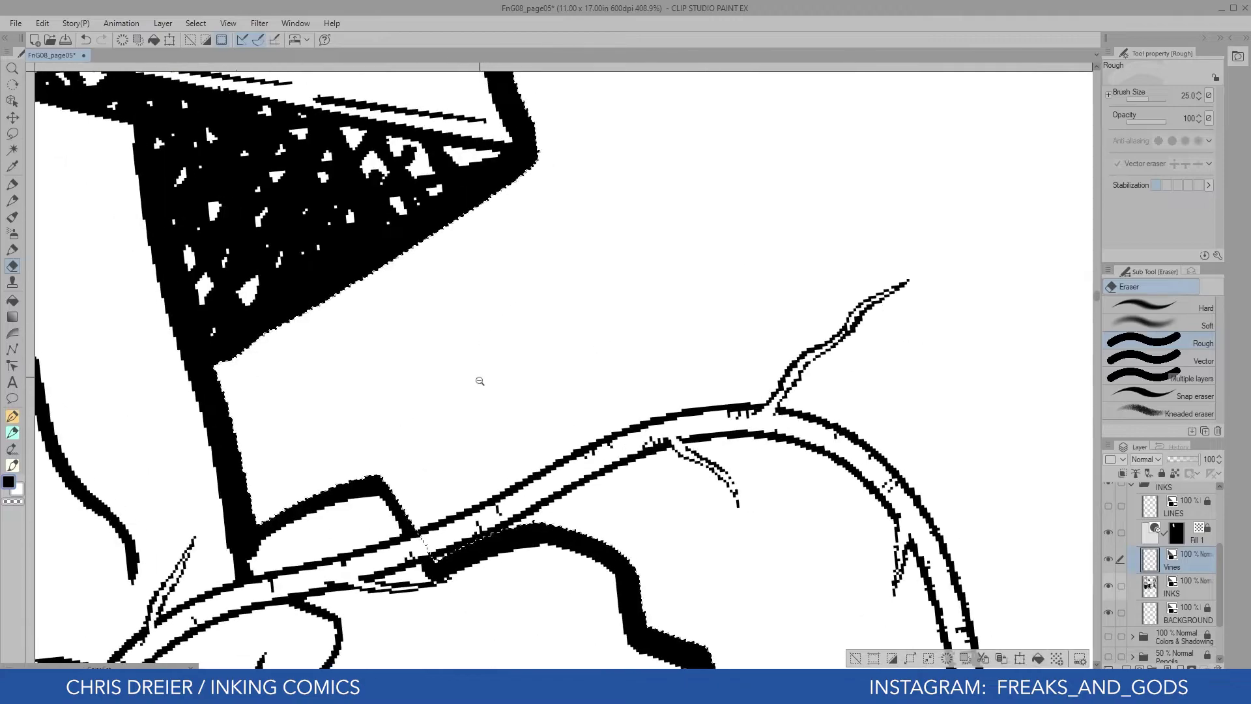
mouse_move(736, 612)
mouse_down()
mouse_move(574, 117)
mouse_move(793, 245)
mouse_up()
scroll(535, 94, down, 10)
mouse_move(173, 255)
mouse_down()
mouse_move(199, 251)
mouse_move(201, 264)
mouse_up()
drag(847, 422, 818, 397)
scroll(442, 365, down, 4)
drag(442, 456, 573, 231)
key(ctrl+at)
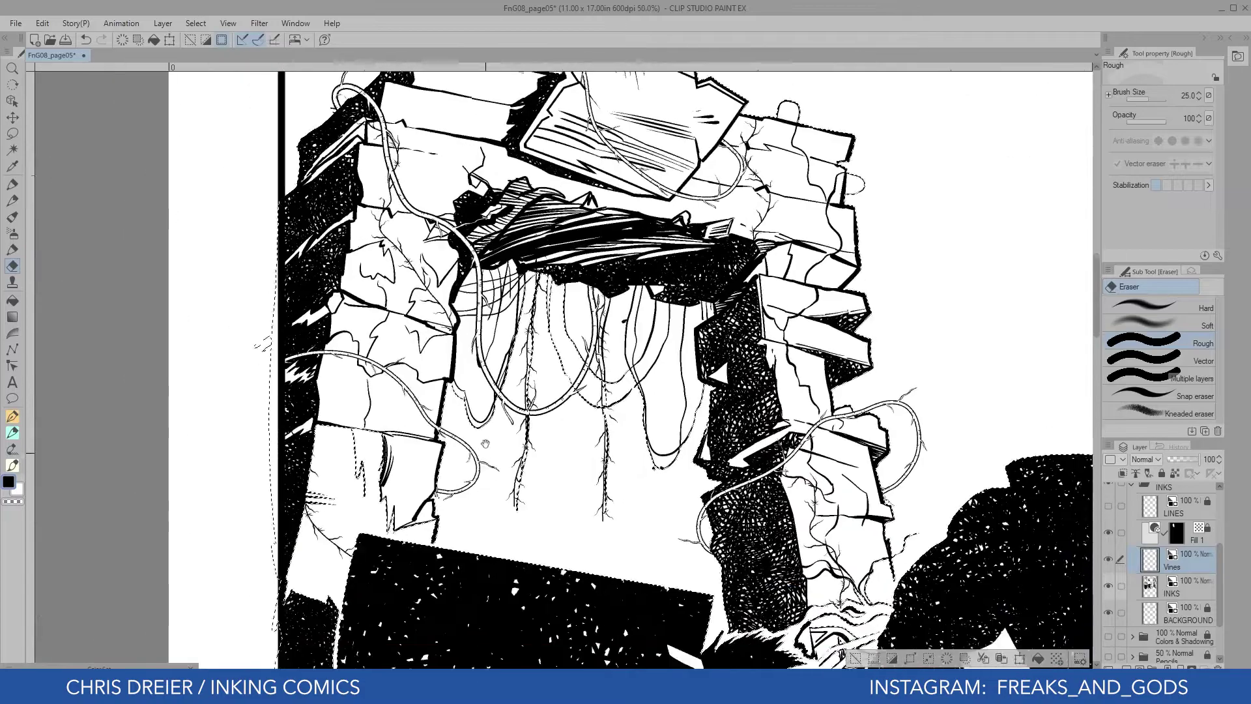
Clear the selection and clean up stray vine ends on the Vines layer, including the twigs poking past the panel border
drag(503, 279, 494, 277)
click(1183, 587)
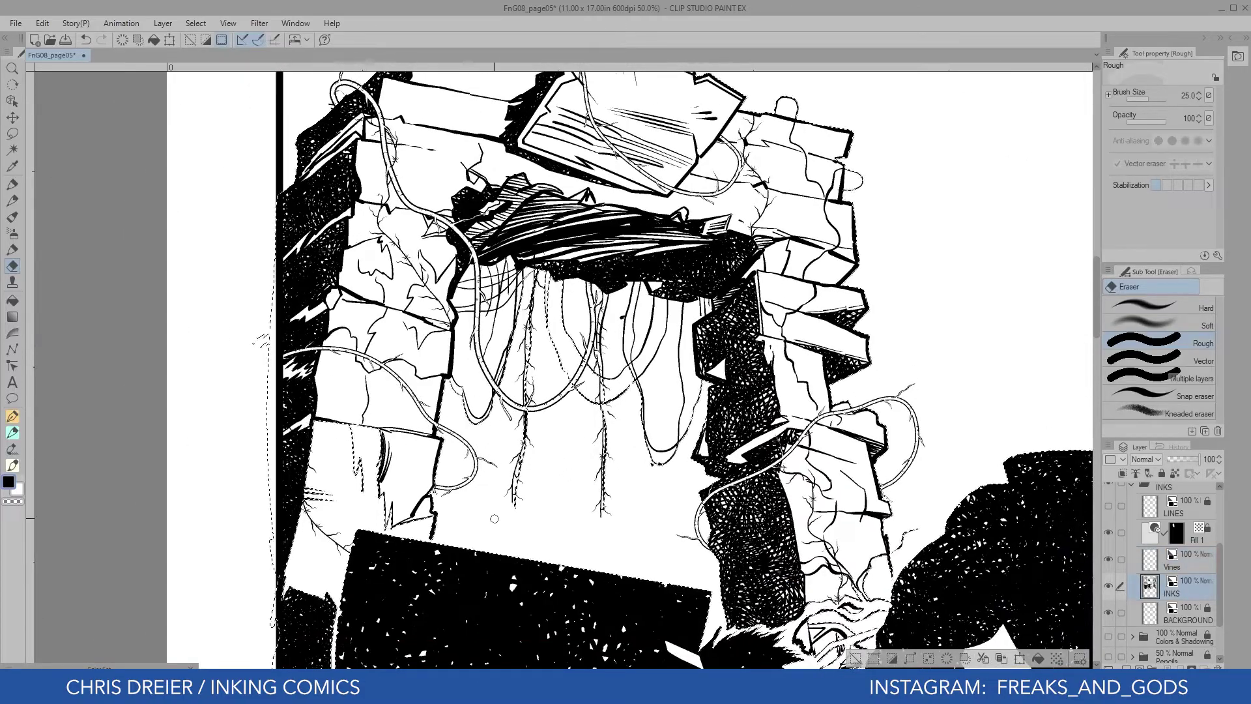
key(ctrl+d)
click(1173, 564)
scroll(419, 513, up, 5)
drag(853, 428, 123, 365)
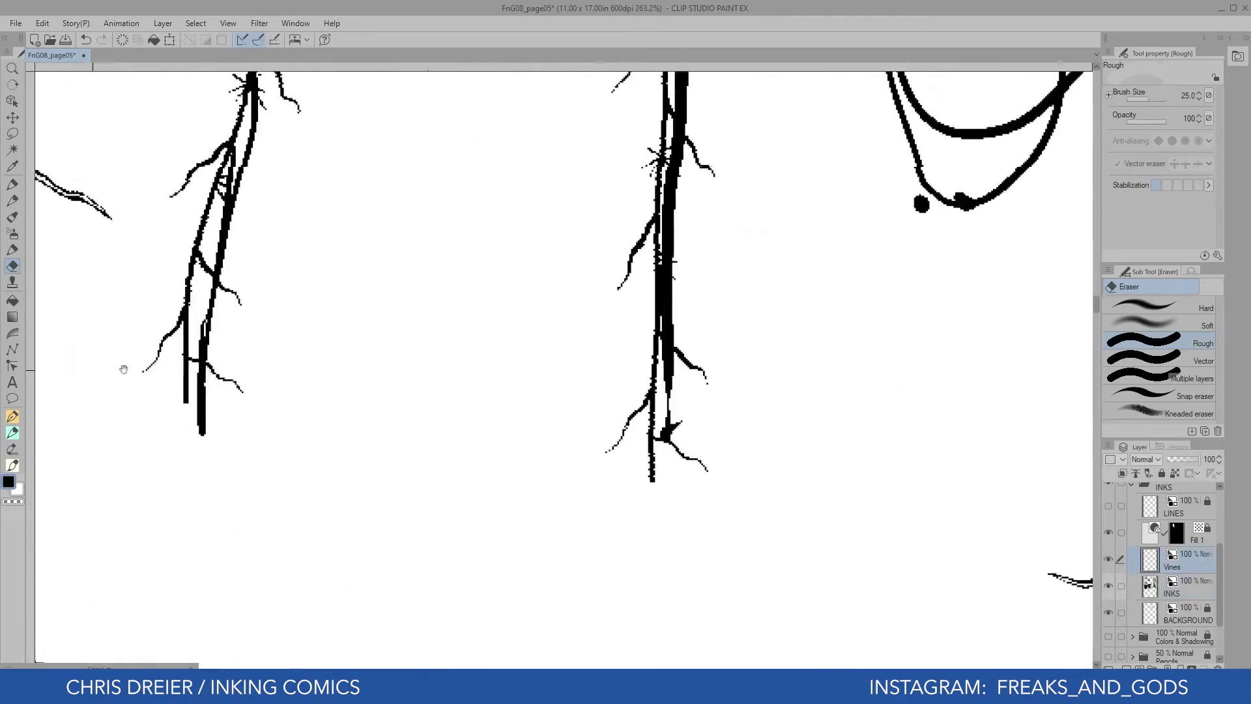
drag(912, 560, 299, 367)
drag(945, 365, 176, 376)
drag(750, 184, 600, 448)
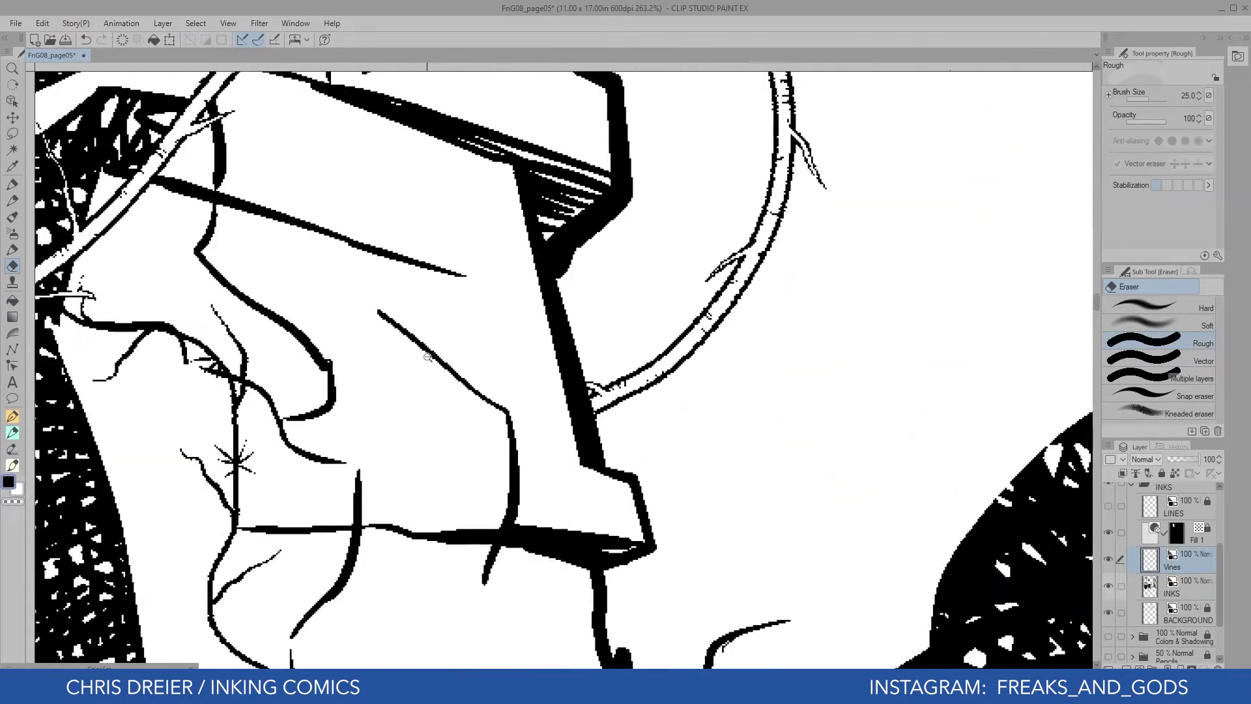
drag(428, 358, 215, 359)
drag(163, 359, 579, 413)
drag(391, 264, 776, 369)
drag(396, 321, 541, 332)
mouse_move(553, 386)
mouse_down()
mouse_move(577, 436)
mouse_move(581, 517)
mouse_up()
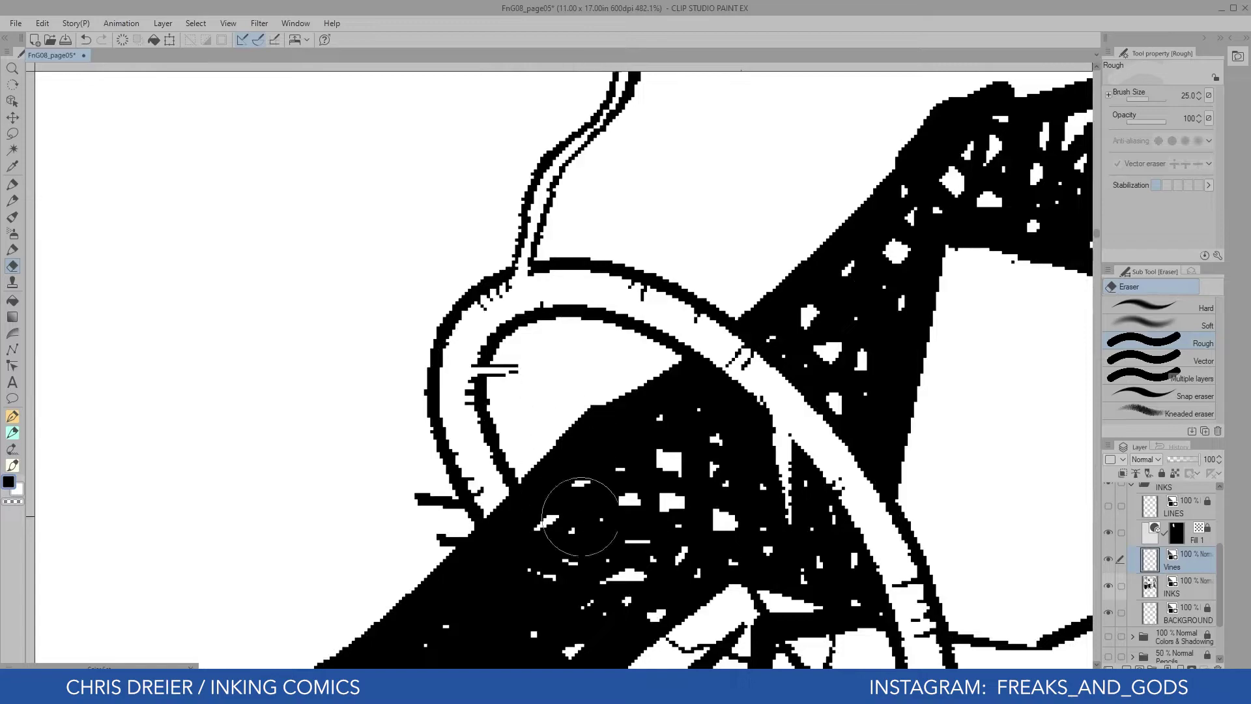
scroll(581, 517, down, 8)
drag(517, 416, 494, 306)
Hatch shading on the left pillar's lower and middle stones on the INKS layer with the Crow Quill pen at size 12
click(1190, 588)
key(p)
key(p)
key(p)
click(1130, 286)
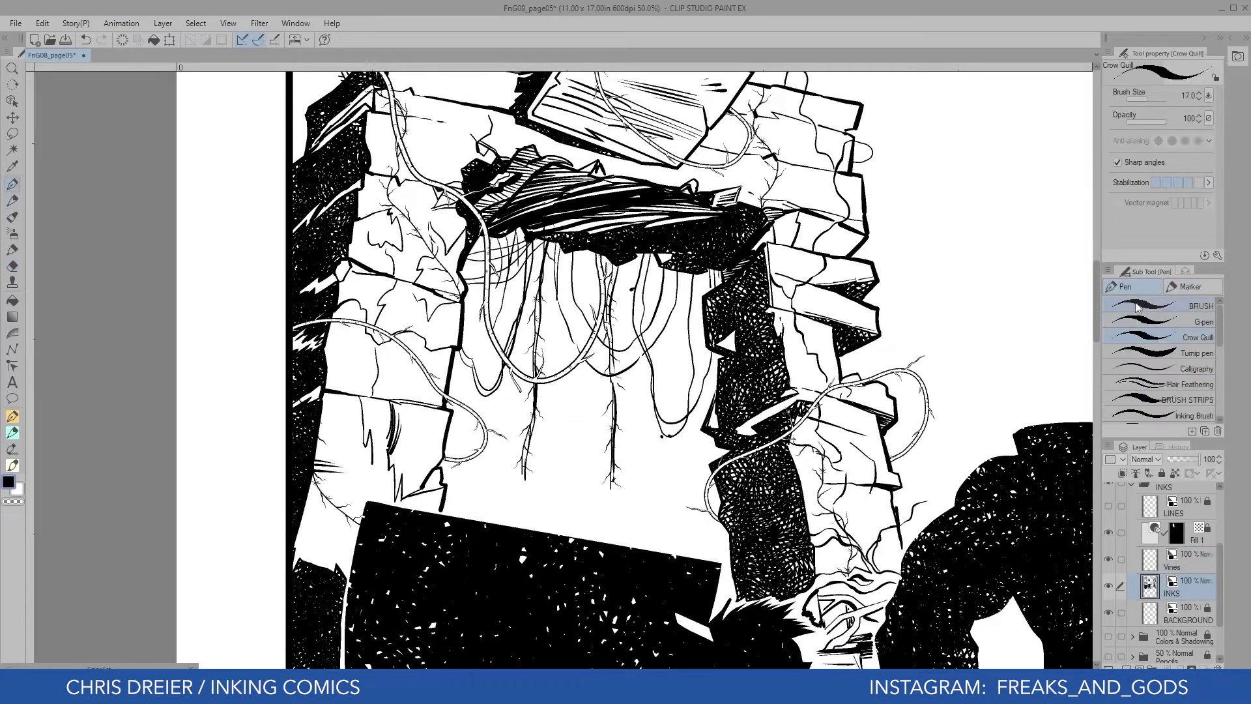
drag(235, 401, 259, 467)
drag(276, 499, 339, 313)
drag(645, 209, 443, 428)
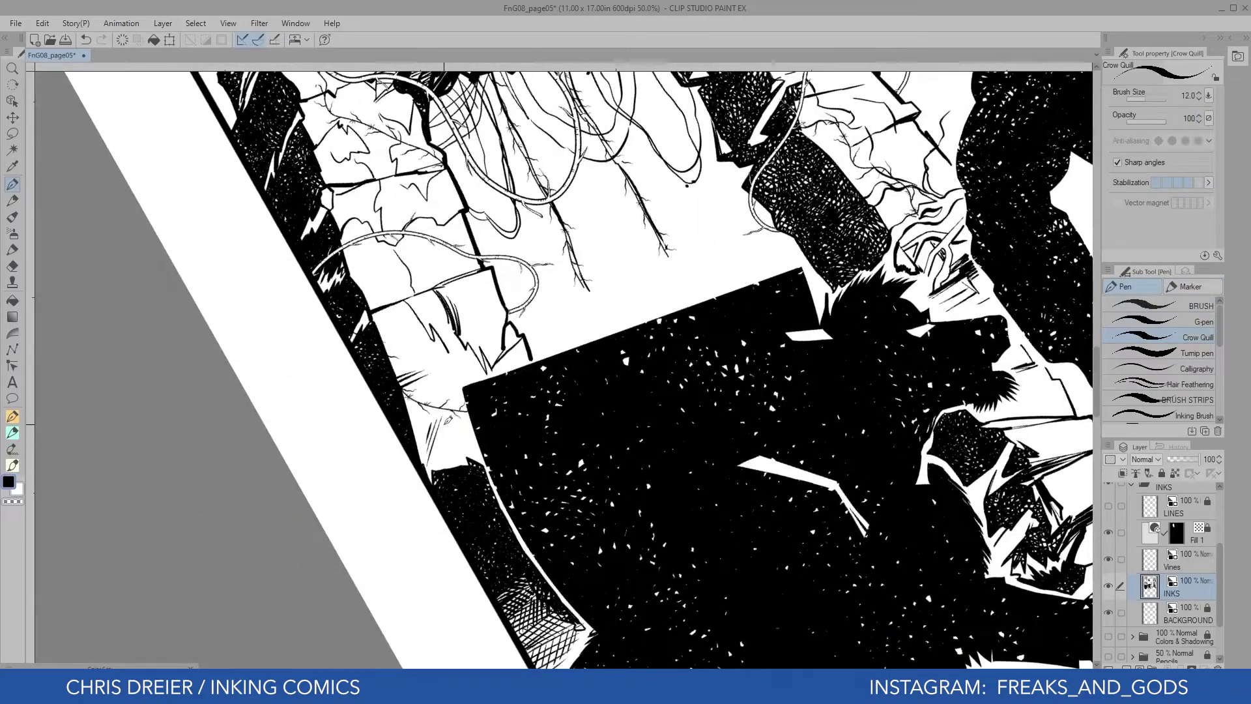
key(bracketleft)
key(bracketleft)
drag(464, 425, 458, 466)
drag(350, 222, 350, 238)
drag(359, 219, 363, 242)
mouse_move(369, 225)
mouse_down()
mouse_move(368, 242)
mouse_move(412, 279)
mouse_up()
drag(420, 263, 416, 291)
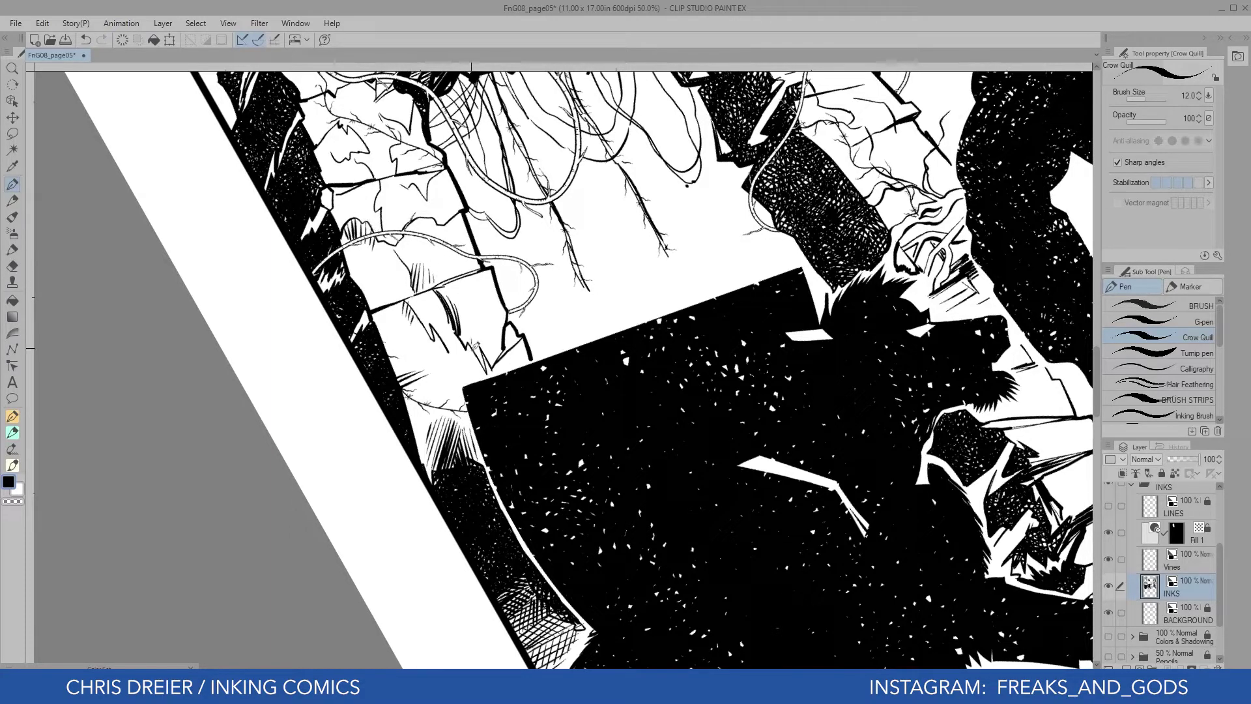
Add hatching to the left pillar's stones along the doorway's inner edge
drag(479, 318, 471, 357)
drag(488, 320, 484, 364)
drag(521, 321, 506, 351)
drag(525, 330, 496, 358)
key(@)
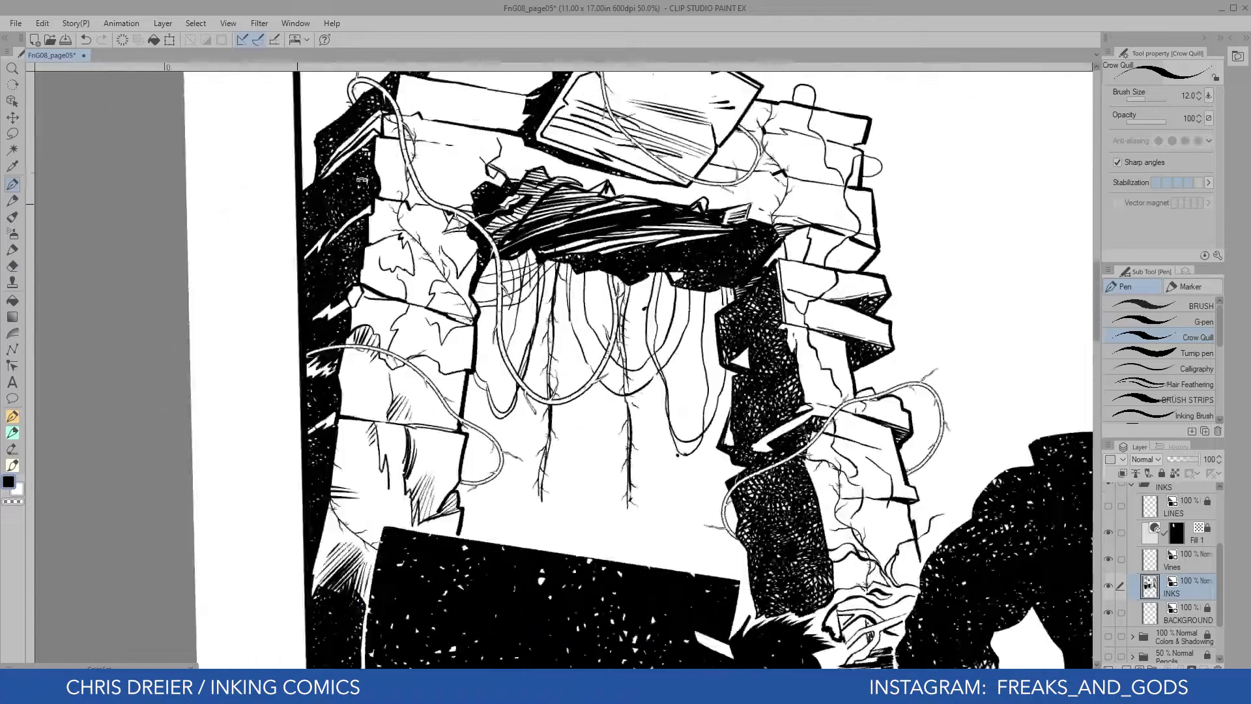
drag(362, 180, 593, 226)
drag(551, 261, 535, 310)
drag(556, 262, 541, 311)
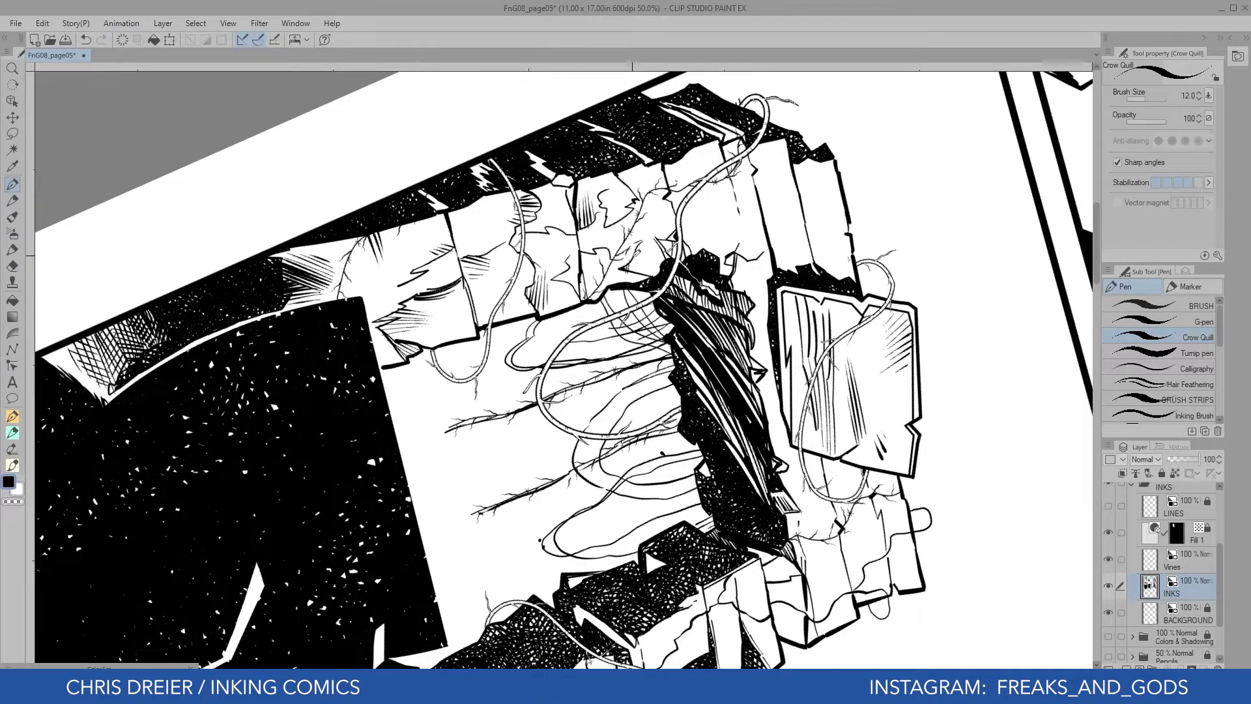
Hatch shading on the doorway's upper-left corner stones and the lintel blocks beside the wooden sign
drag(708, 228, 704, 254)
drag(720, 214, 713, 251)
drag(792, 217, 782, 276)
drag(818, 214, 811, 267)
drag(832, 237, 824, 273)
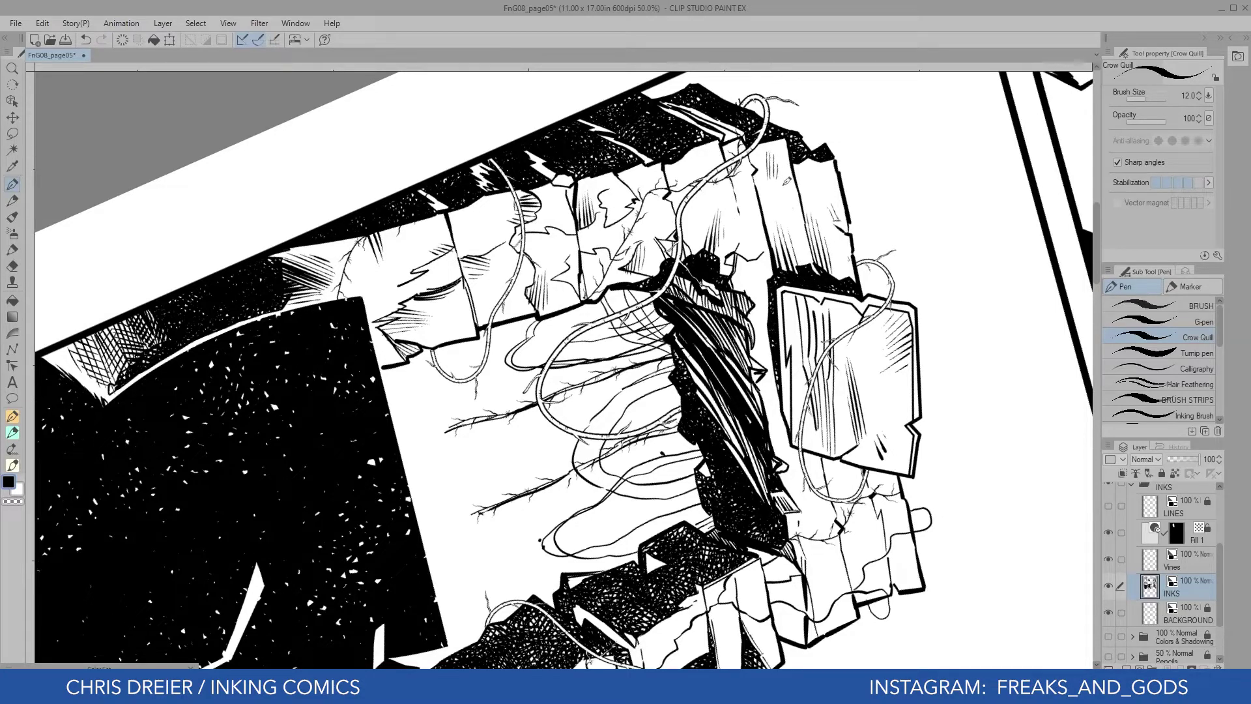
drag(757, 239, 744, 277)
drag(759, 228, 746, 264)
Hatch shading on the right pillar's stones, from the top corner down to the protruding blocks
drag(368, 222, 493, 604)
drag(753, 288, 728, 492)
drag(529, 323, 555, 371)
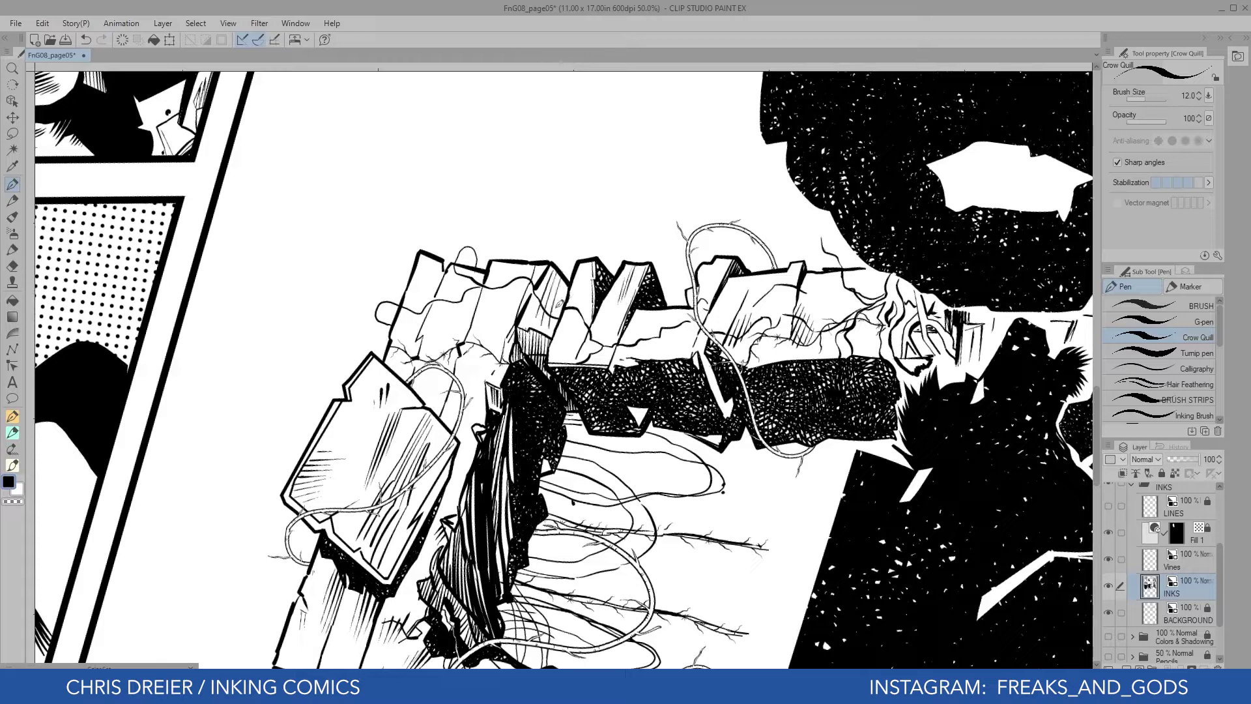
drag(567, 287, 559, 317)
drag(499, 281, 492, 302)
drag(513, 275, 499, 307)
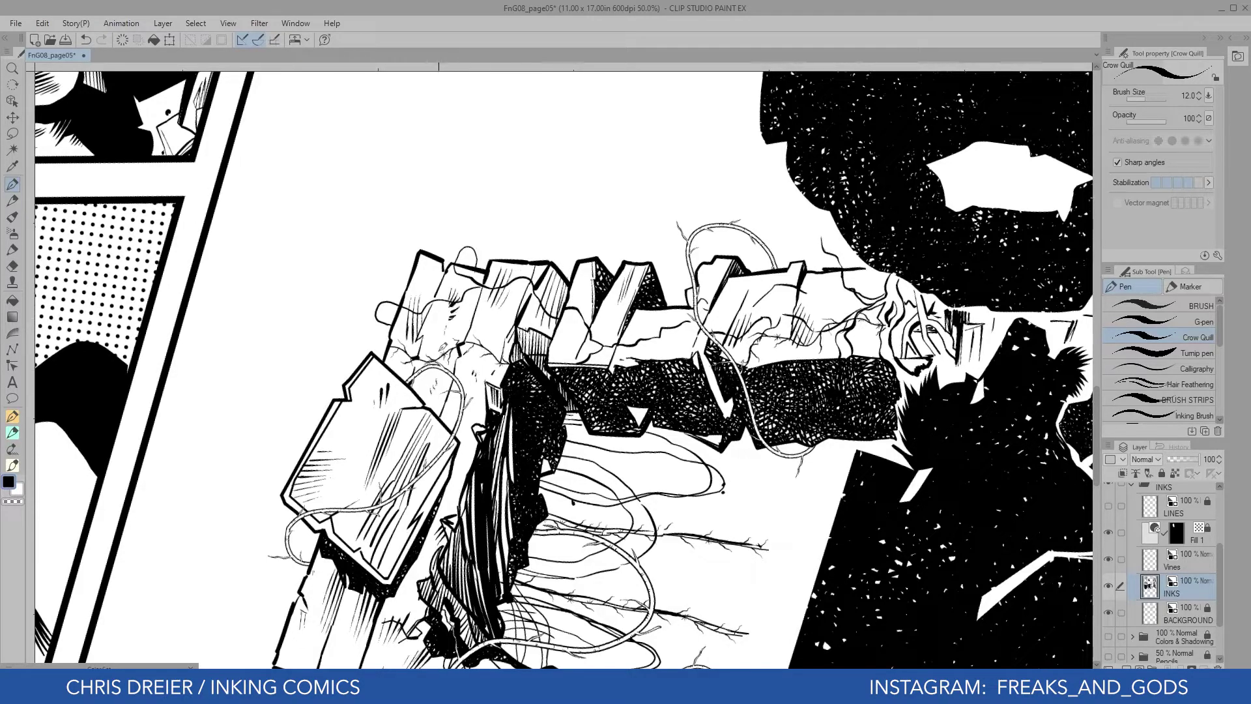
drag(381, 186, 743, 551)
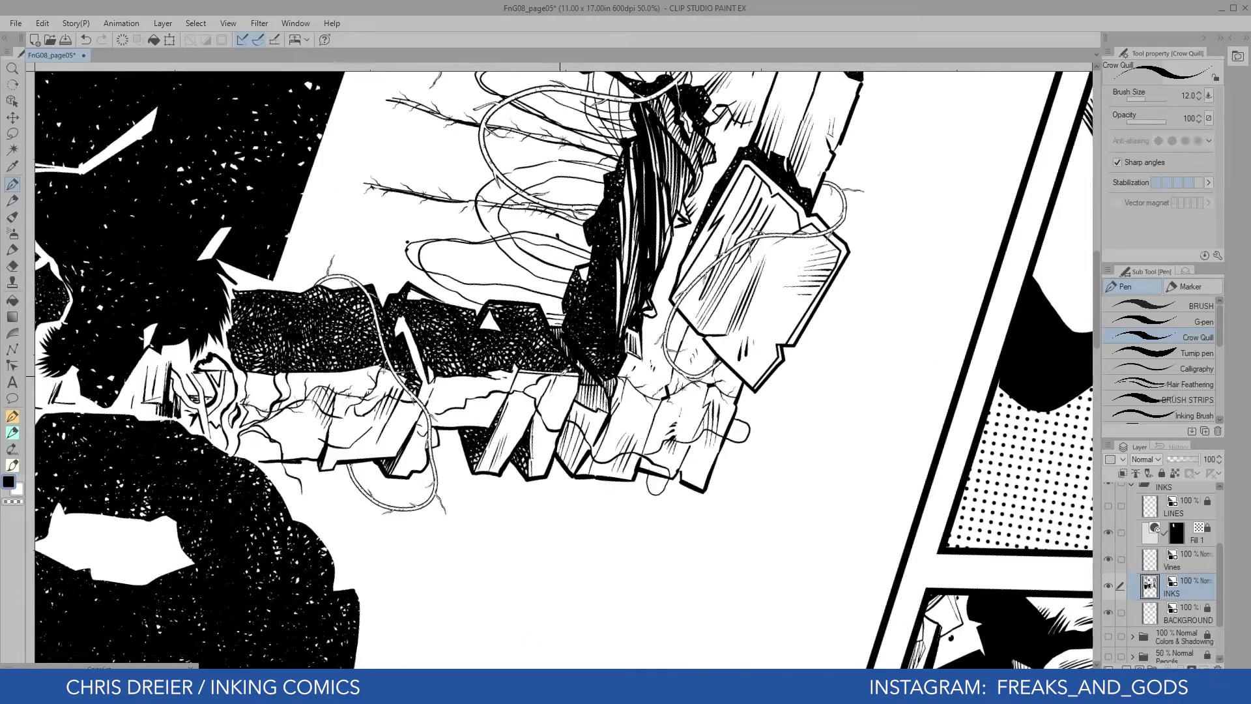
drag(573, 370, 556, 403)
drag(465, 374, 450, 394)
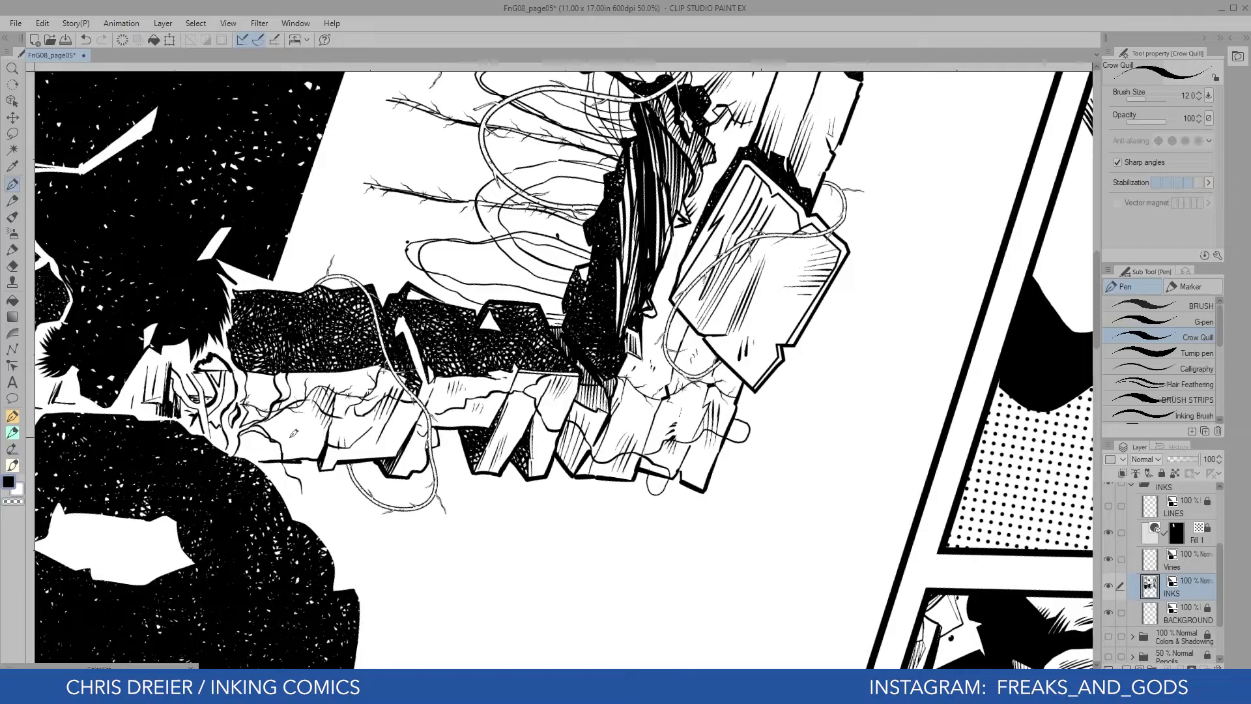
Hatch the doorway's lowest stones between the wolf-headed figure and the standing silhouette, and set the view upright
drag(311, 423, 586, 627)
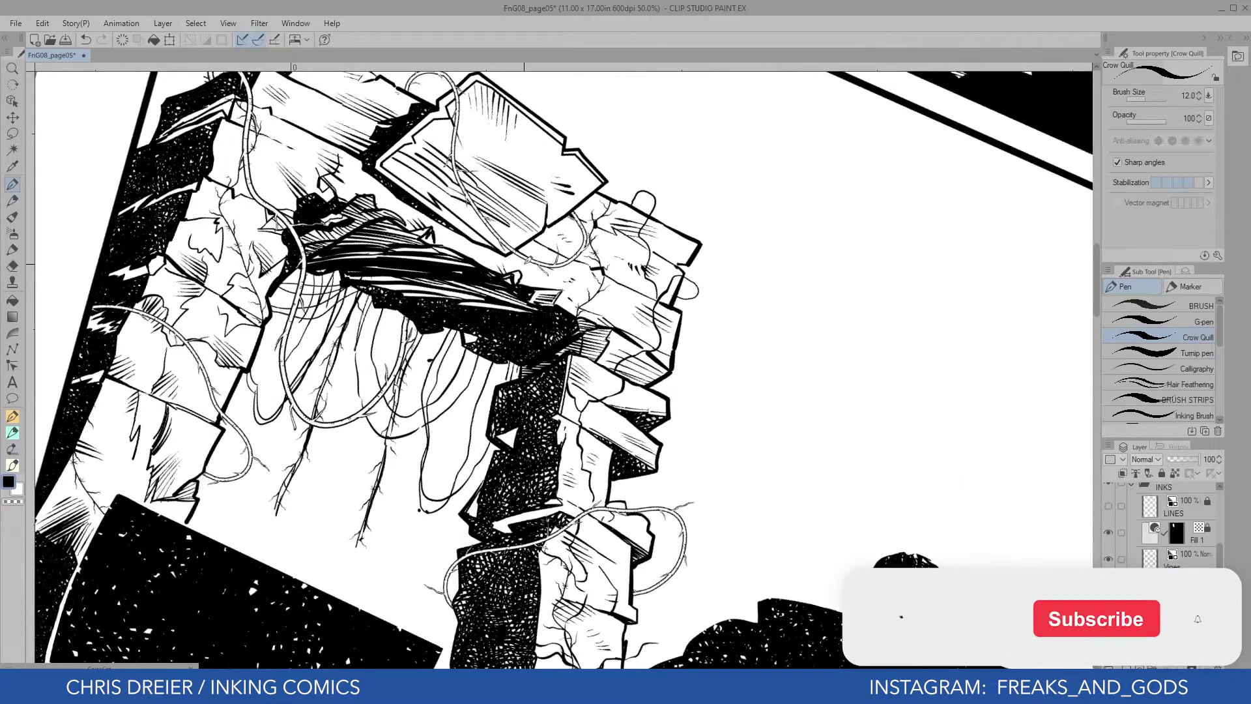
drag(425, 466, 429, 13)
drag(521, 554, 398, 461)
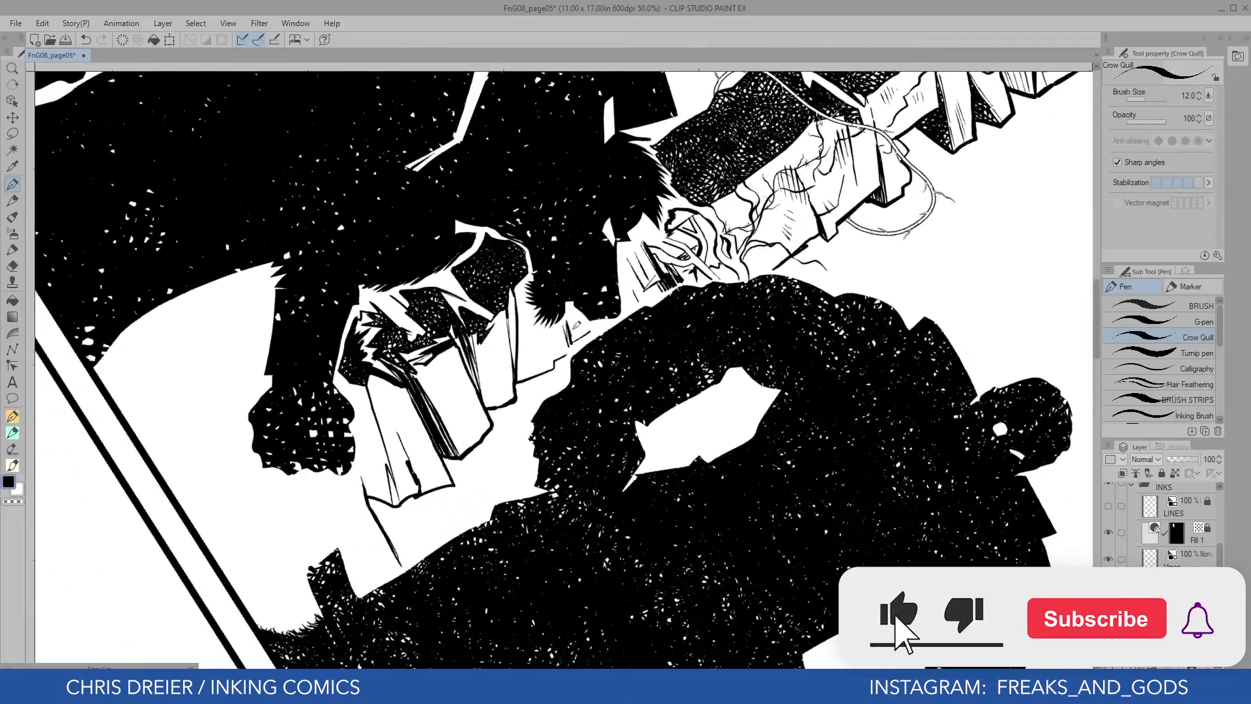
drag(501, 328, 482, 350)
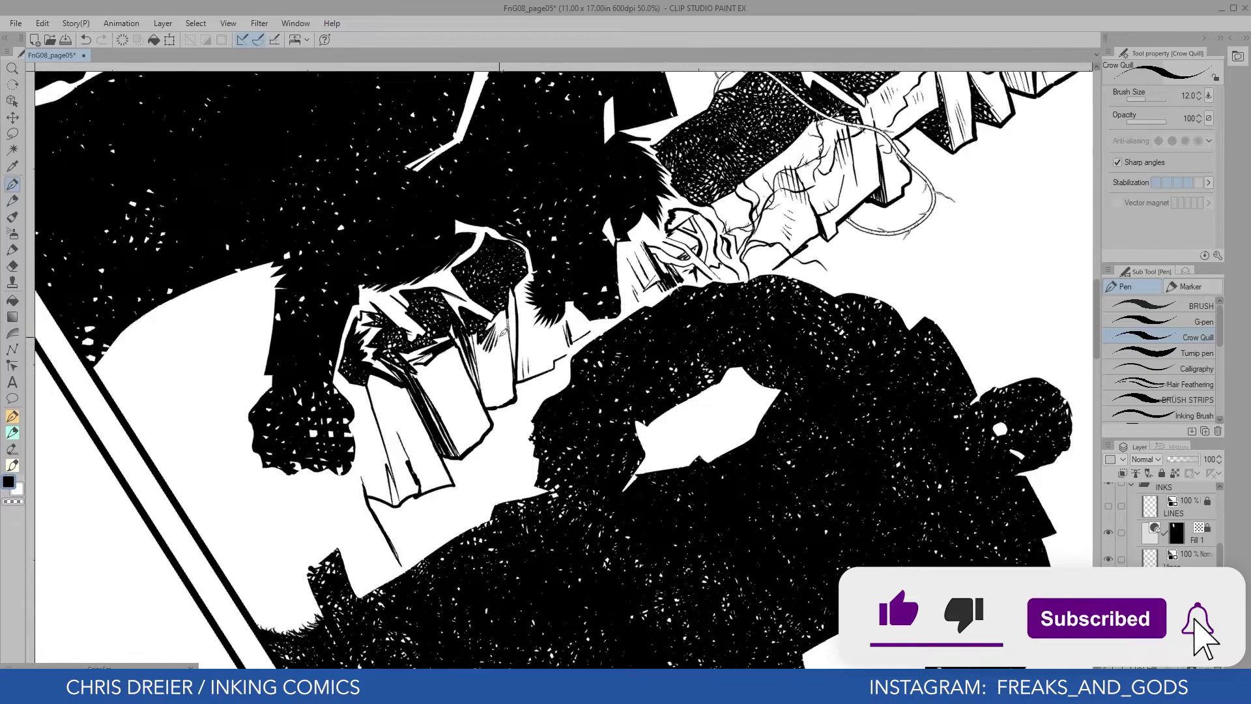
drag(455, 390, 660, 515)
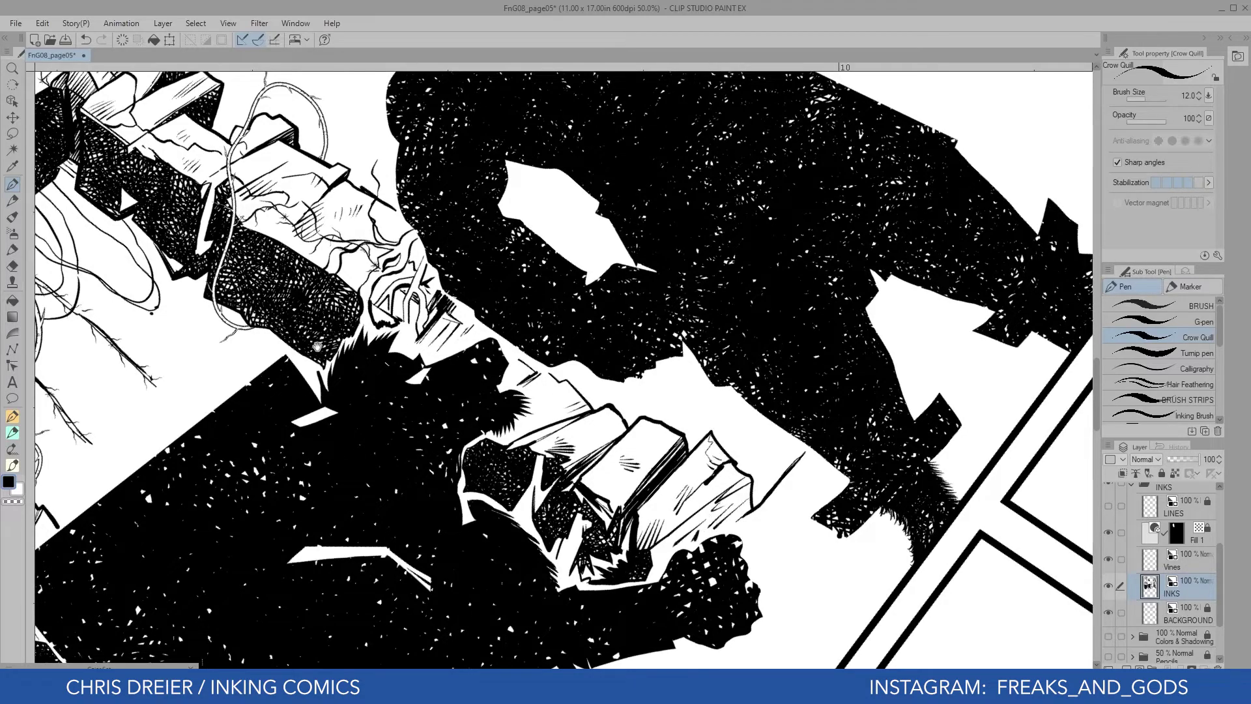
drag(696, 539, 489, 303)
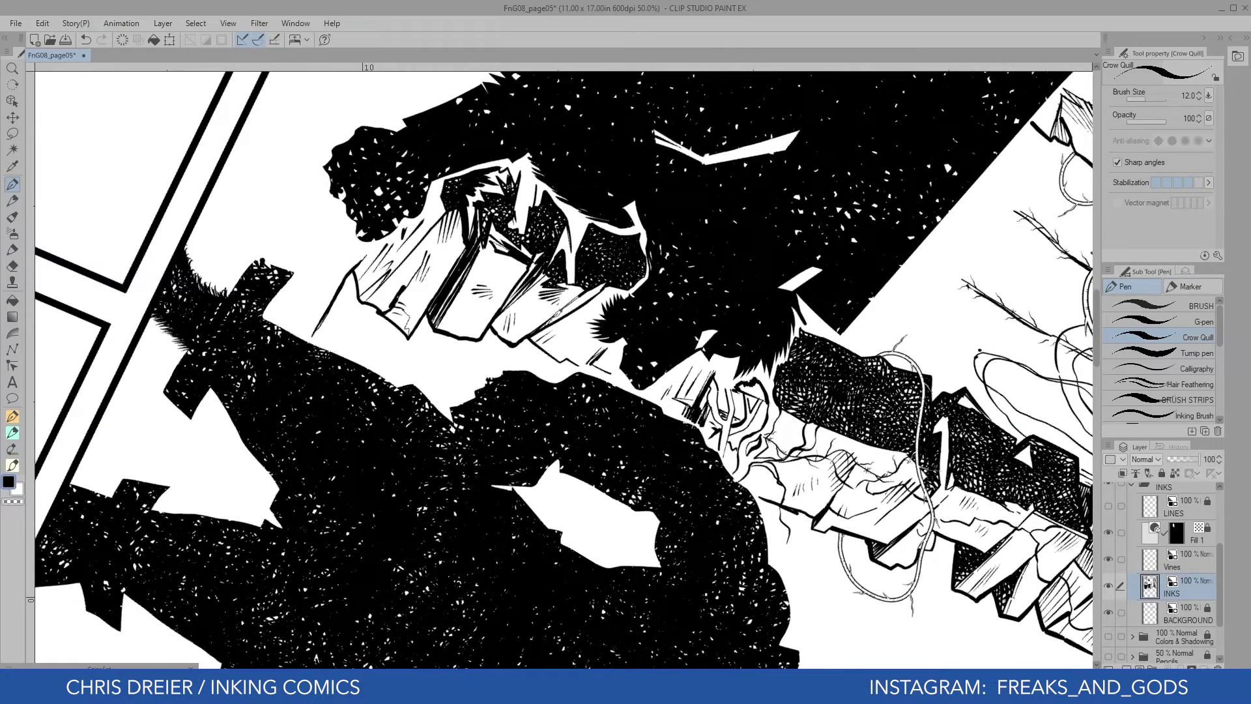
key(ctrl+at)
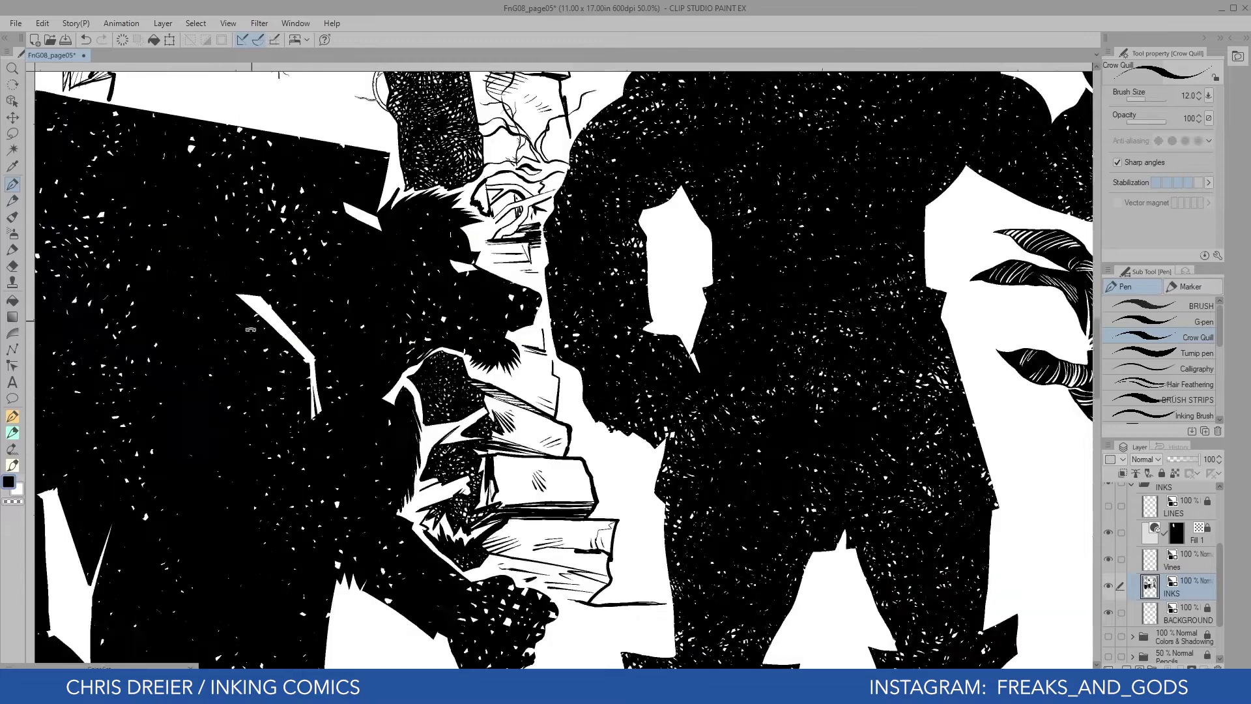
key(ctrl+minus)
key(ctrl+minus)
drag(350, 451, 419, 392)
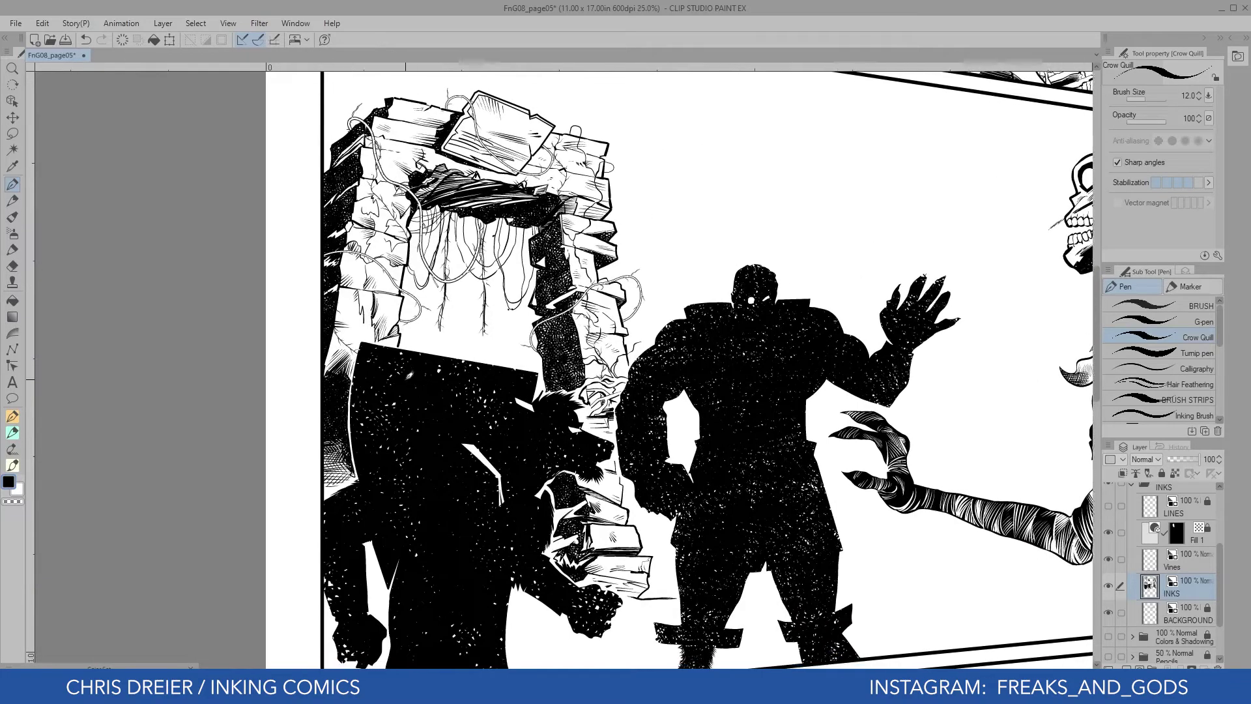
Spray ink speckles over and around the doorway's stones with the Tone scraping airbrush at size 300
key(p)
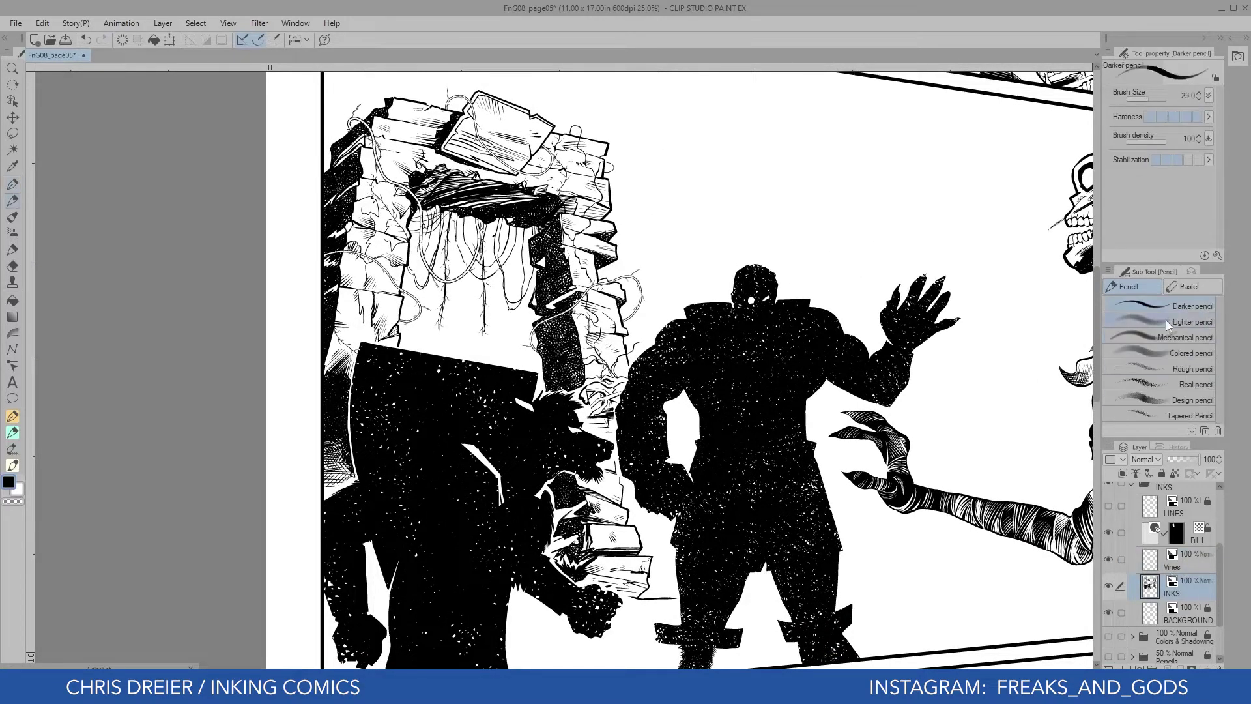
key(b)
key(b)
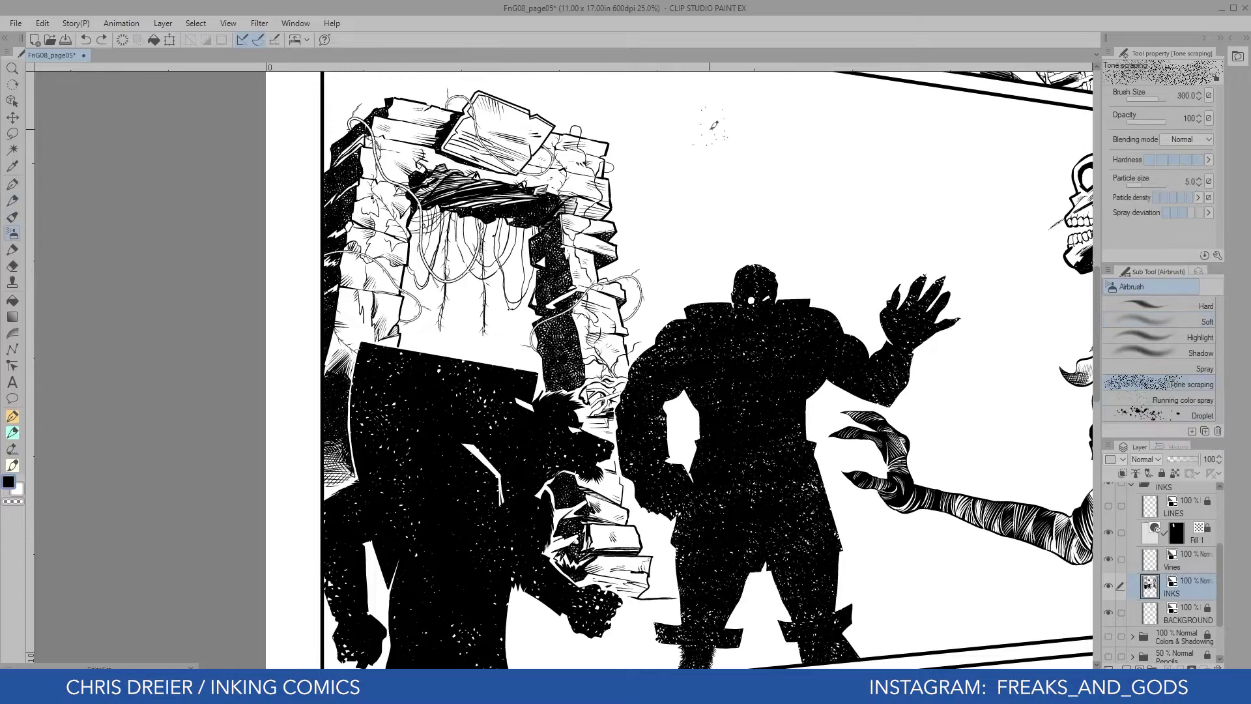
drag(714, 125, 743, 152)
drag(795, 111, 659, 266)
key(ctrl+z)
alt+click(387, 362)
alt+click(391, 384)
alt+click(394, 391)
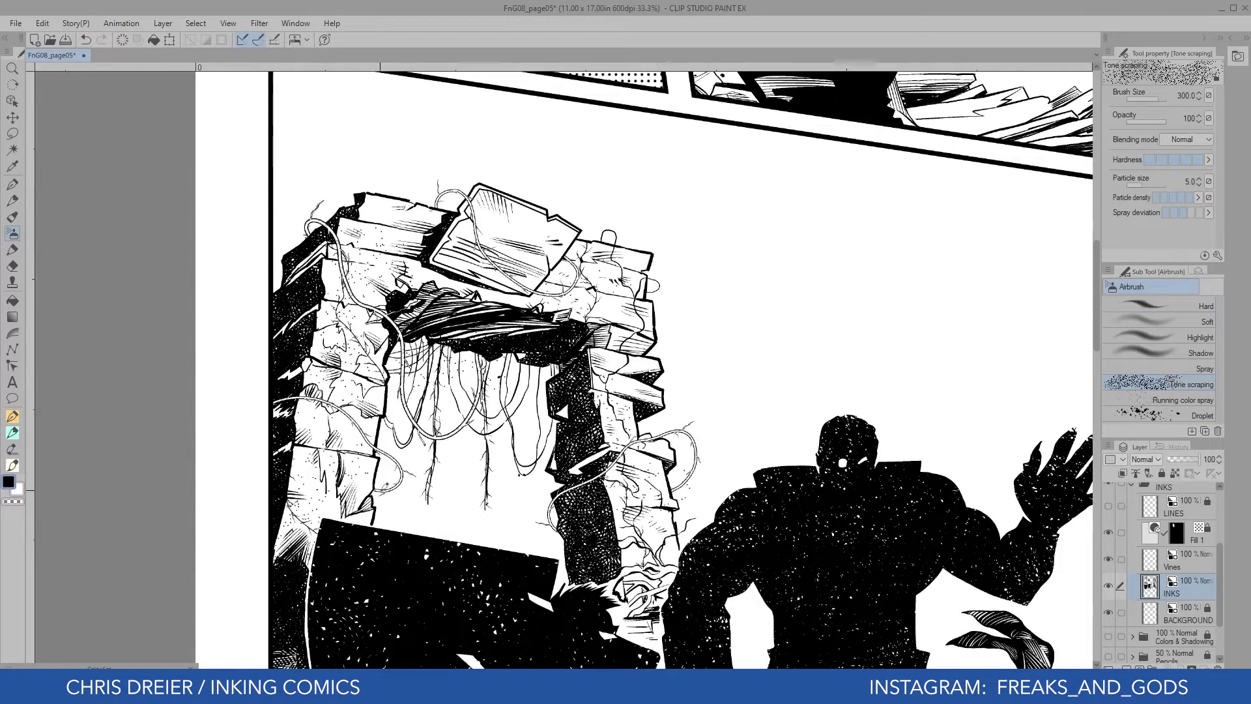
click(385, 489)
drag(385, 456, 392, 485)
drag(387, 236, 375, 228)
scroll(673, 324, down, 5)
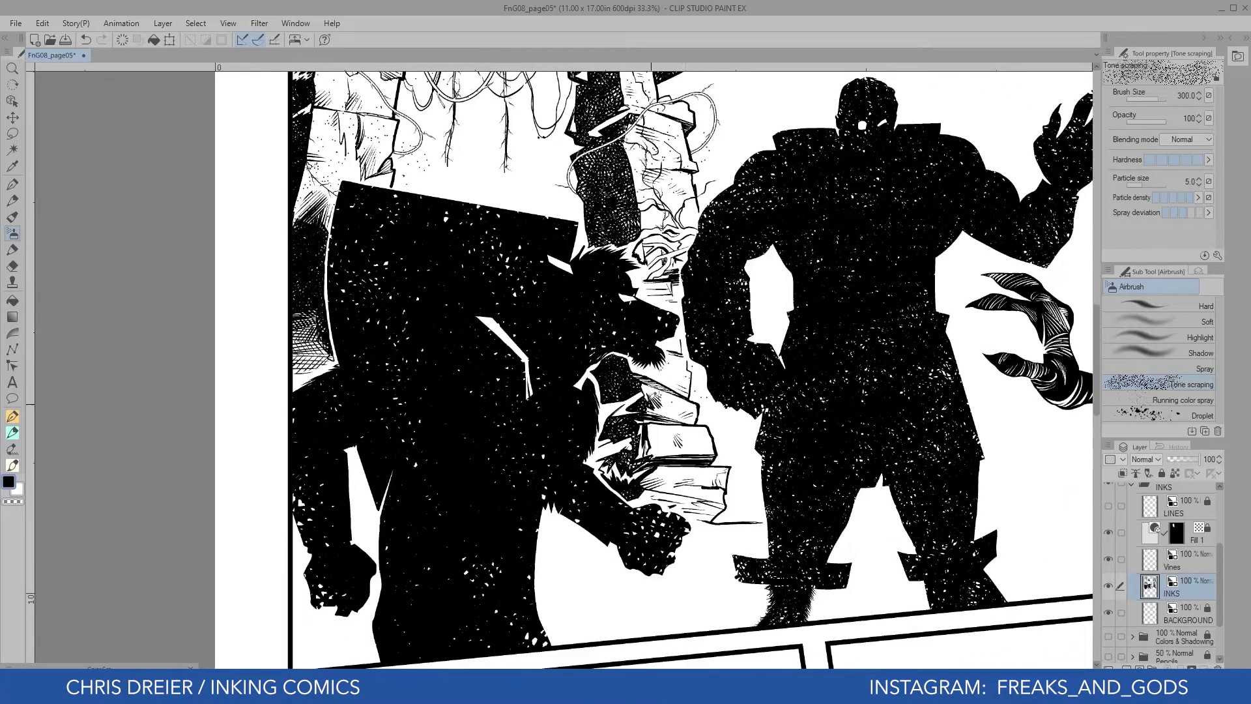
scroll(691, 365, up, 4)
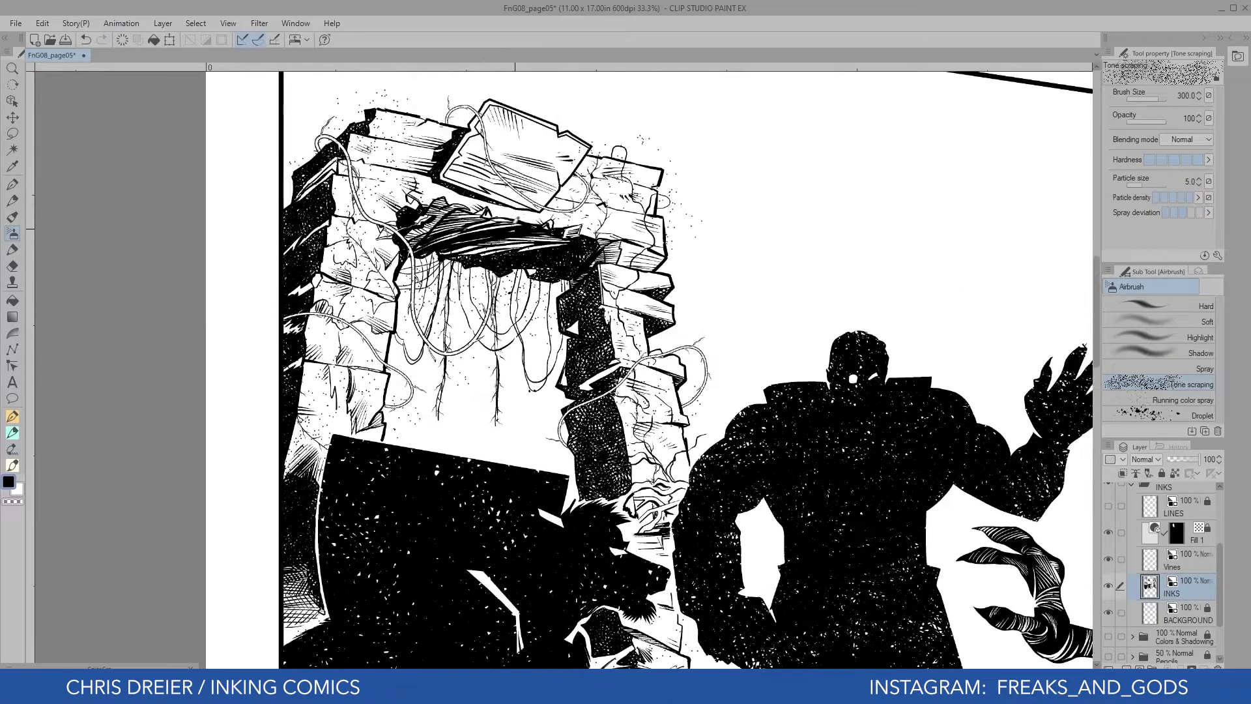
scroll(376, 356, down, 3)
scroll(339, 354, up, 2)
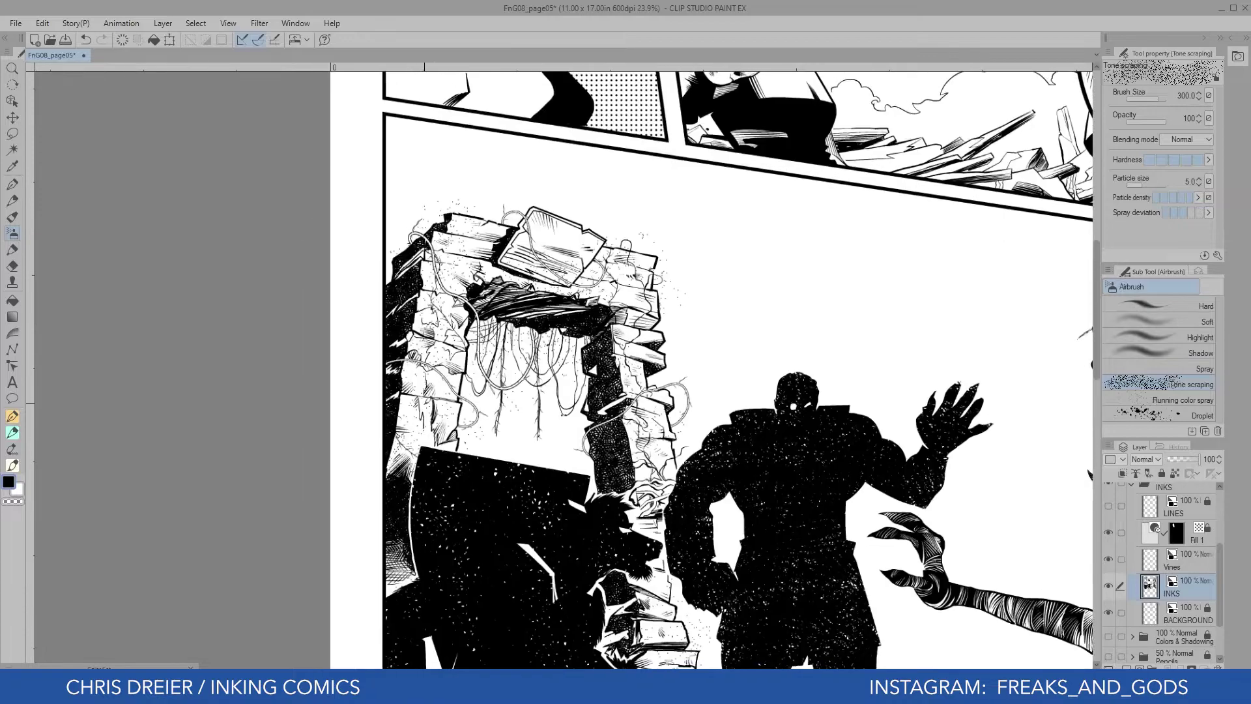
Save the page and show the pencils layer beneath the inks
key(ctrl+s)
click(671, 422)
drag(686, 423, 482, 269)
click(1108, 655)
mouse_move(341, 457)
mouse_down()
mouse_move(293, 359)
mouse_move(397, 342)
mouse_up()
Ink the jagged rubble outlines along the panel's lower border near the creature's arm with the Crow Quill pen, Sharp angles off
key(p)
drag(647, 199, 541, 573)
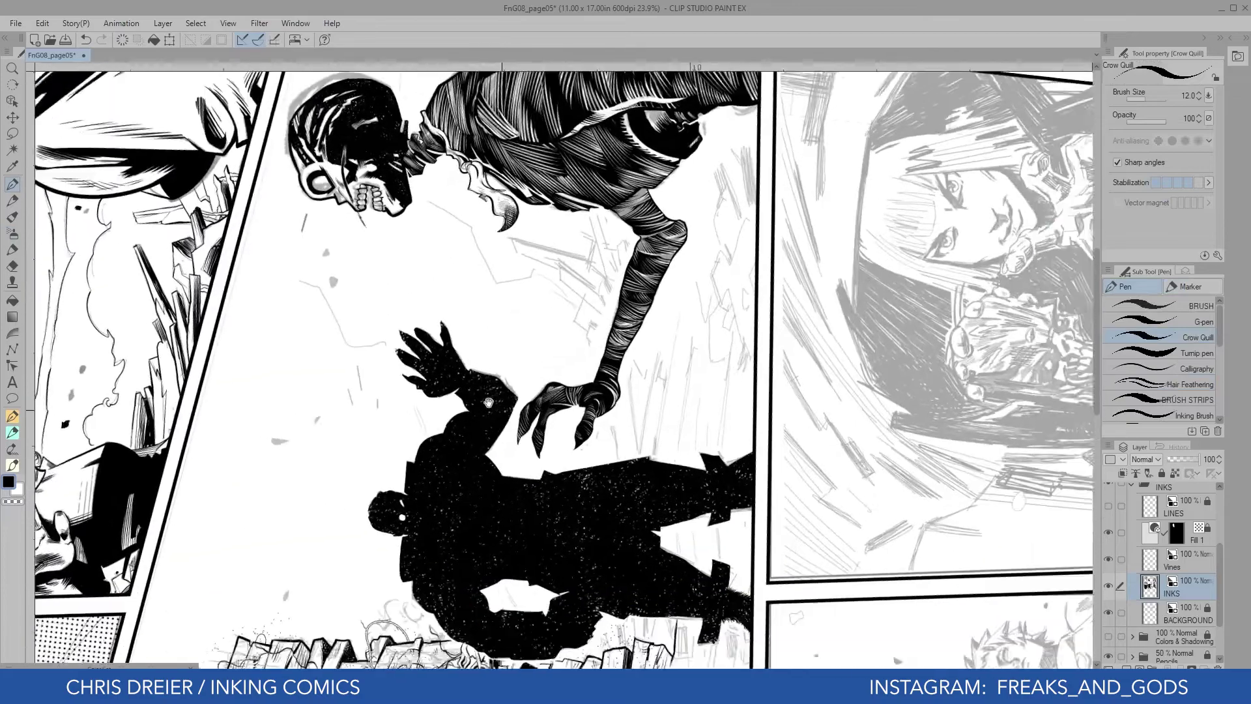
drag(567, 260, 499, 355)
drag(489, 215, 789, 498)
mouse_move(640, 330)
mouse_down()
mouse_move(624, 322)
mouse_move(586, 413)
mouse_move(556, 422)
mouse_move(574, 492)
mouse_move(609, 534)
mouse_move(639, 613)
mouse_up()
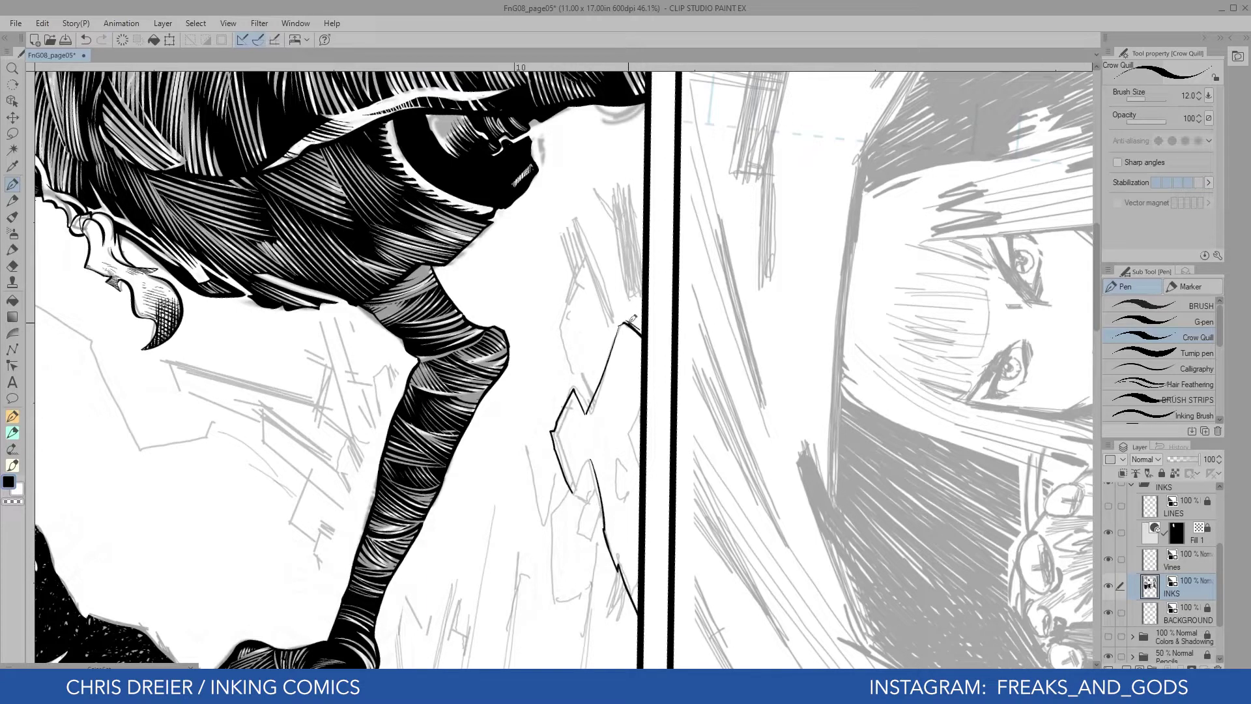
mouse_move(576, 380)
mouse_down()
mouse_move(633, 488)
mouse_move(636, 564)
mouse_up()
mouse_move(581, 494)
mouse_down()
mouse_move(555, 639)
mouse_move(591, 579)
mouse_up()
drag(591, 465, 578, 493)
mouse_move(593, 595)
mouse_down()
mouse_move(541, 417)
mouse_move(520, 597)
mouse_up()
Ink the long debris contours running from the creature's forearm to the silhouetted figure's legs
drag(440, 506, 445, 230)
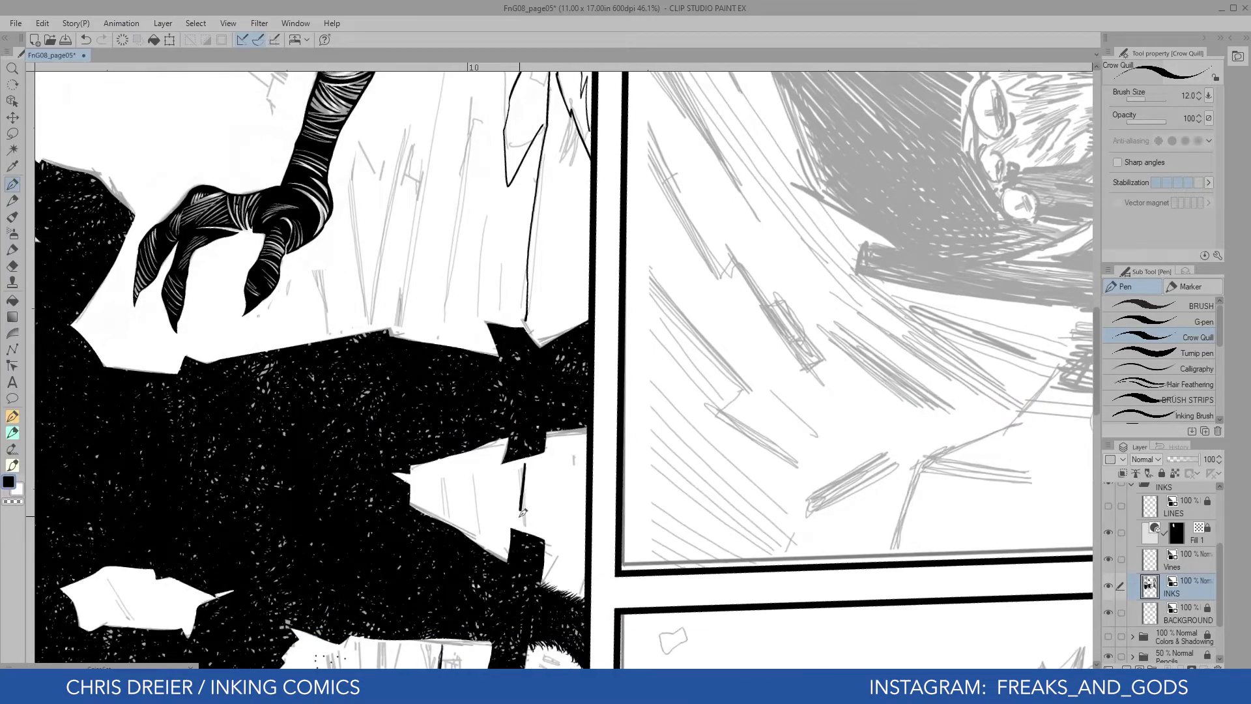
drag(476, 296, 554, 515)
drag(554, 124, 474, 524)
mouse_move(463, 294)
mouse_down()
mouse_move(440, 360)
mouse_move(455, 401)
mouse_up()
drag(435, 359, 443, 373)
drag(443, 466, 447, 545)
drag(448, 546, 501, 279)
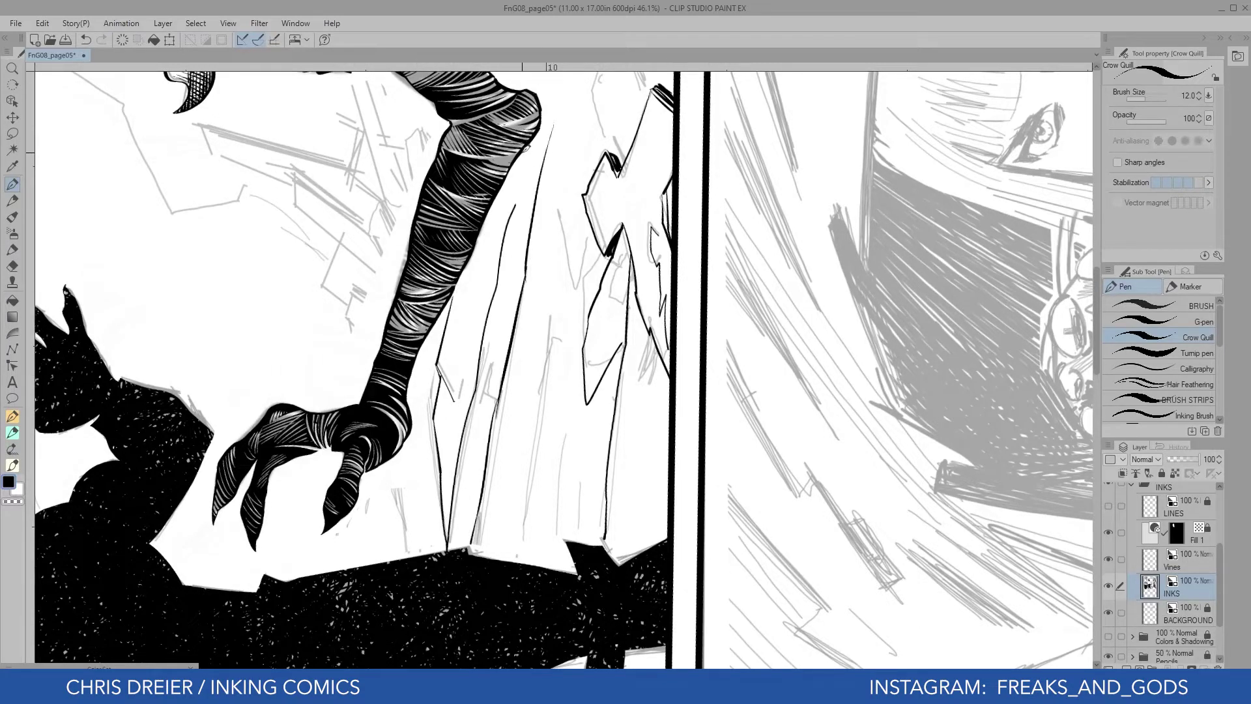
scroll(504, 237, up, 3)
drag(492, 399, 490, 409)
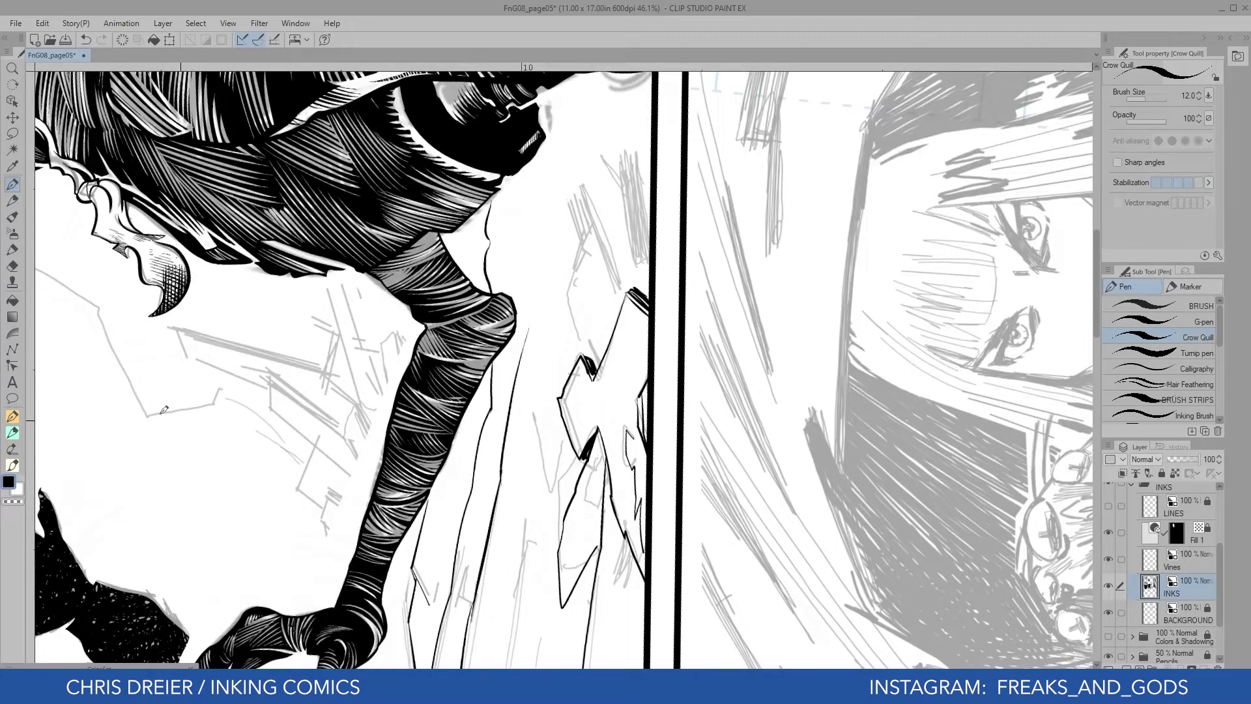
click(1167, 369)
drag(215, 274, 153, 405)
key(ctrl+z)
mouse_move(186, 450)
mouse_down()
mouse_move(219, 209)
mouse_move(244, 163)
mouse_up()
click(1167, 337)
Extend the rubble contours between the panel's lower border and the creature's elbow with the Crow Quill pen
mouse_move(301, 416)
mouse_down()
mouse_move(698, 138)
mouse_move(631, 437)
mouse_move(626, 573)
mouse_up()
drag(567, 178, 570, 256)
drag(575, 367, 557, 541)
drag(583, 414, 557, 645)
scroll(593, 378, down, 4)
drag(595, 448, 572, 540)
scroll(553, 386, down, 2)
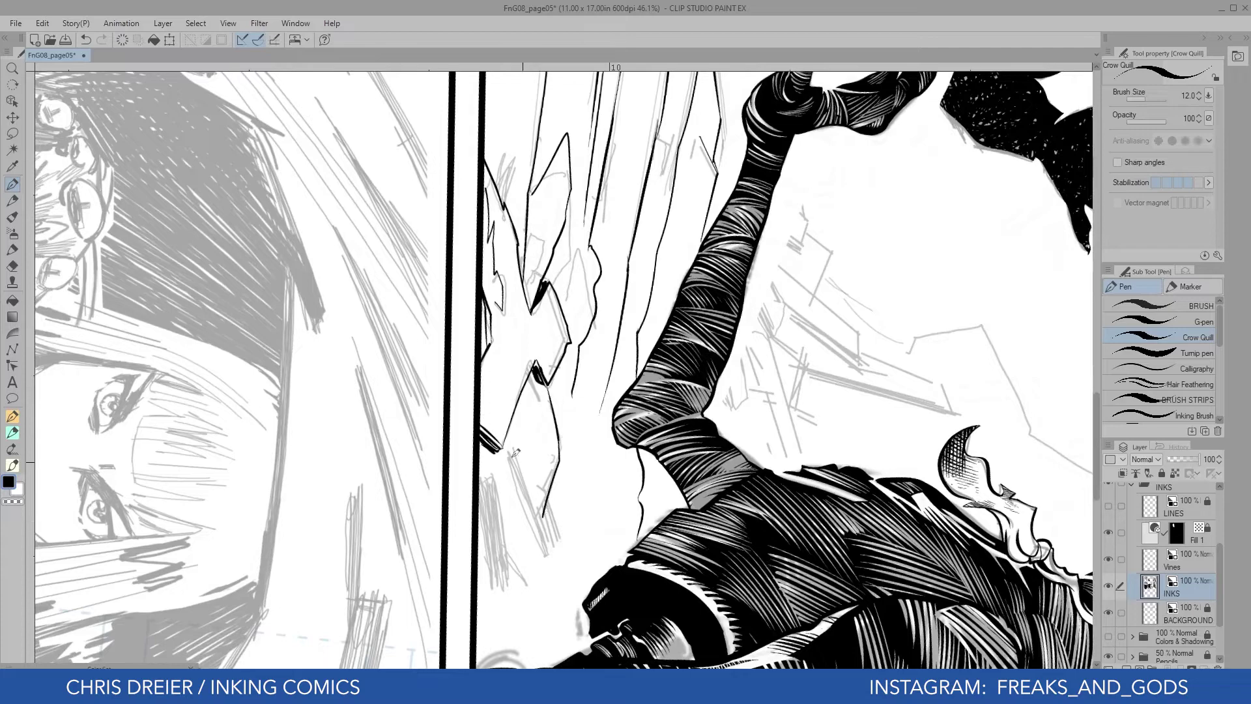
Hatch dark shadow strokes on the rubble along the panel's lower border near the creature's shoulder, undoing the last stray stroke
drag(515, 452, 456, 495)
mouse_move(472, 388)
mouse_down()
mouse_move(424, 499)
mouse_move(425, 531)
mouse_up()
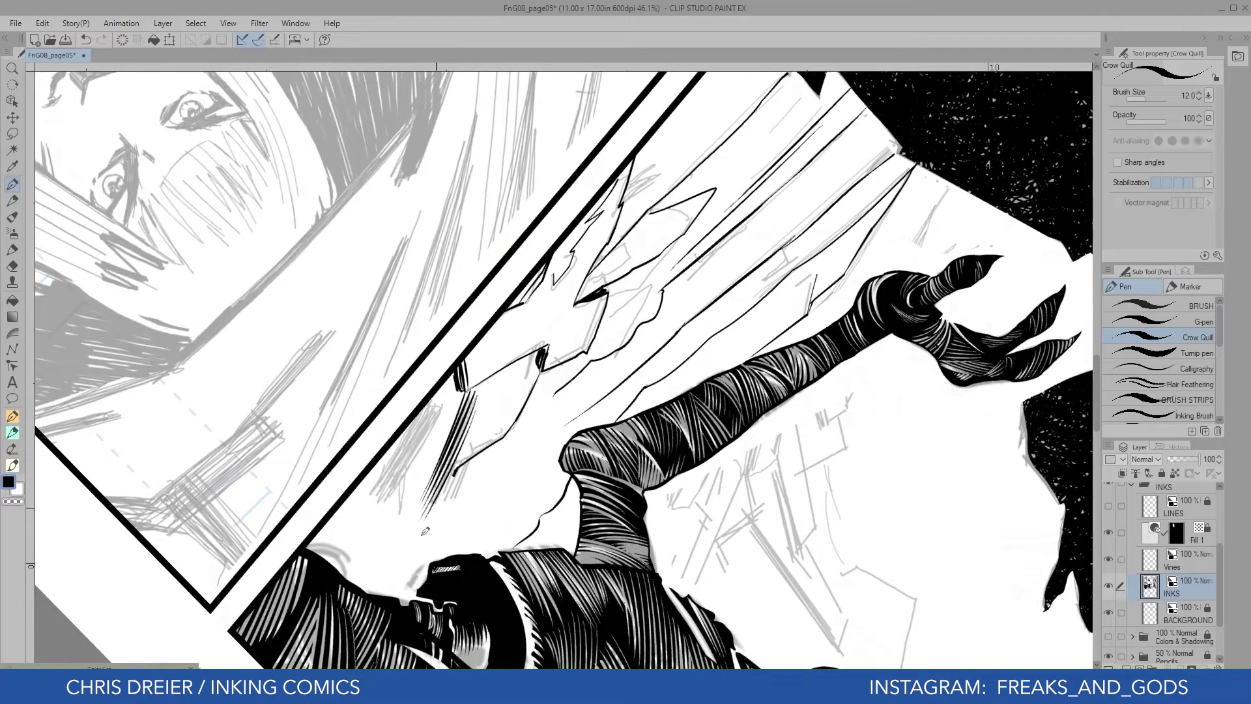
drag(455, 475, 410, 554)
mouse_move(461, 468)
mouse_down()
mouse_move(401, 572)
mouse_move(412, 571)
mouse_up()
drag(472, 476, 432, 550)
drag(479, 477, 436, 551)
drag(266, 341, 433, 554)
key(ctrl+z)
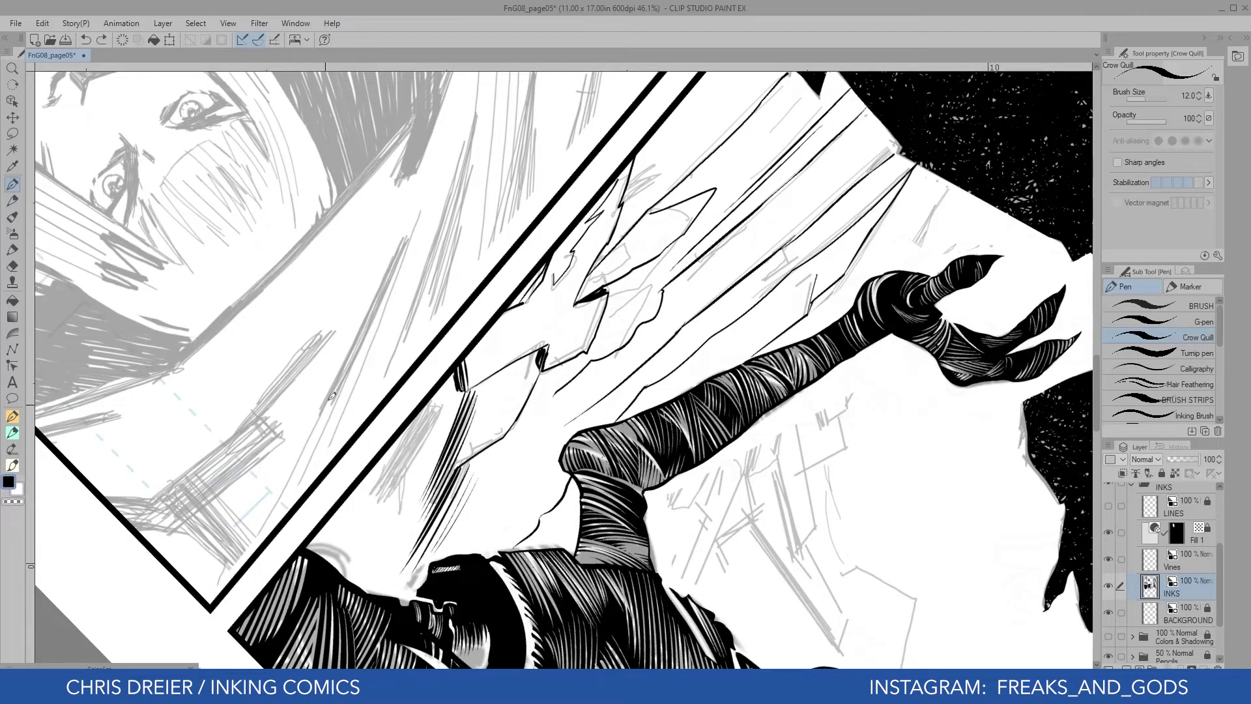
Ink further rubble contours and shadow hatching between the panel's lower border and the creature's elbow
drag(287, 332, 274, 477)
mouse_move(410, 427)
mouse_down()
mouse_move(398, 280)
mouse_move(465, 391)
mouse_move(501, 490)
mouse_up()
drag(452, 312, 460, 446)
drag(450, 368, 455, 468)
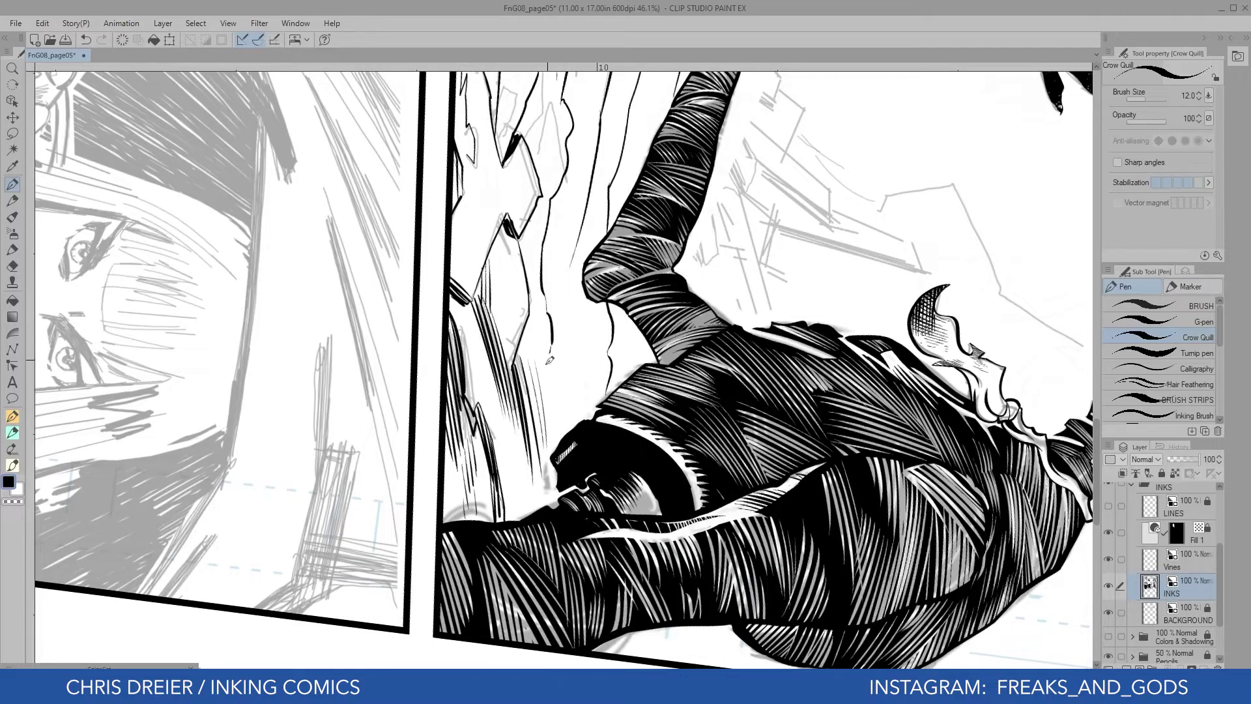
Ink small rounded rocks with hatched shading among the long debris lines beneath the creature's claw
mouse_move(307, 245)
mouse_down()
mouse_move(489, 573)
mouse_move(750, 462)
mouse_up()
drag(547, 587, 610, 261)
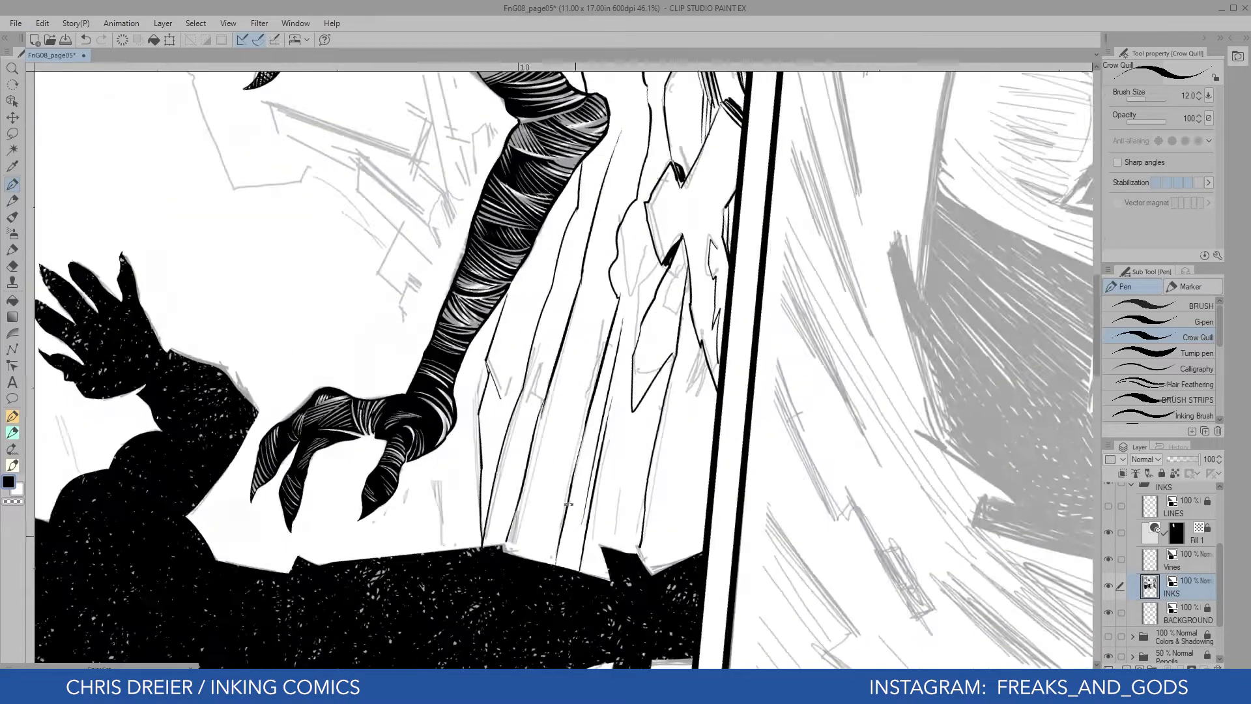
drag(545, 348, 562, 486)
drag(604, 325, 596, 385)
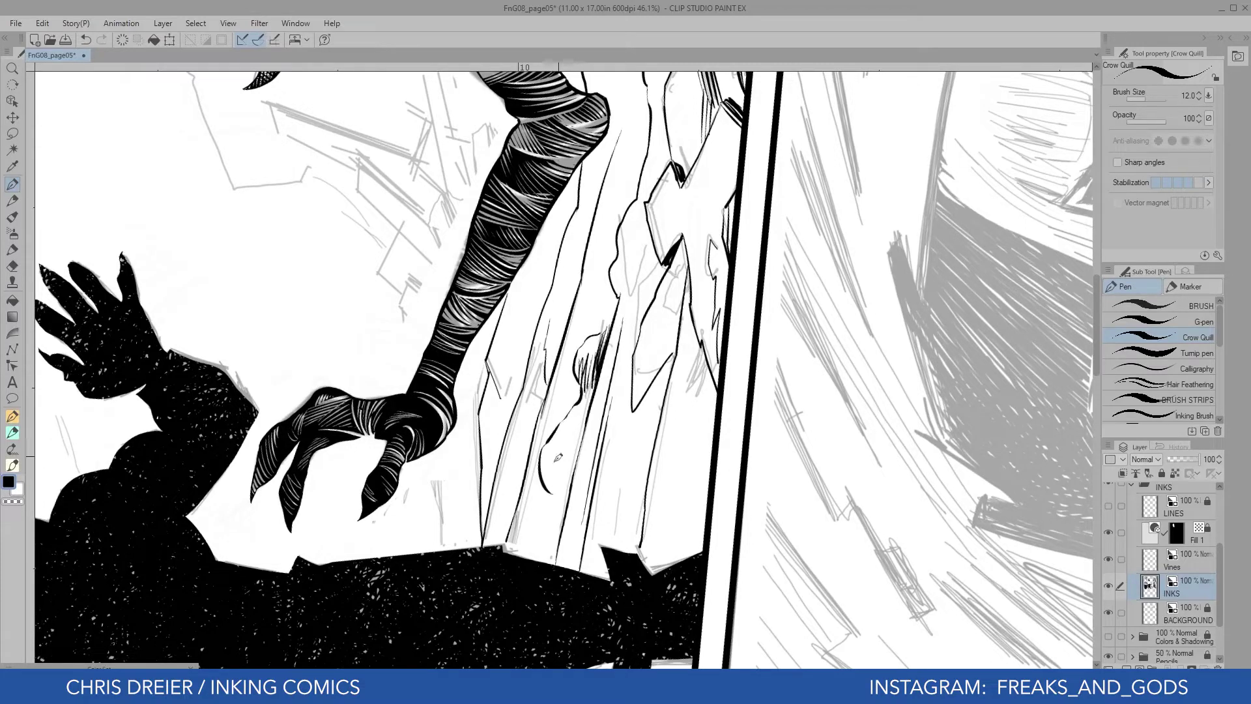
drag(555, 423, 548, 544)
drag(558, 499, 539, 561)
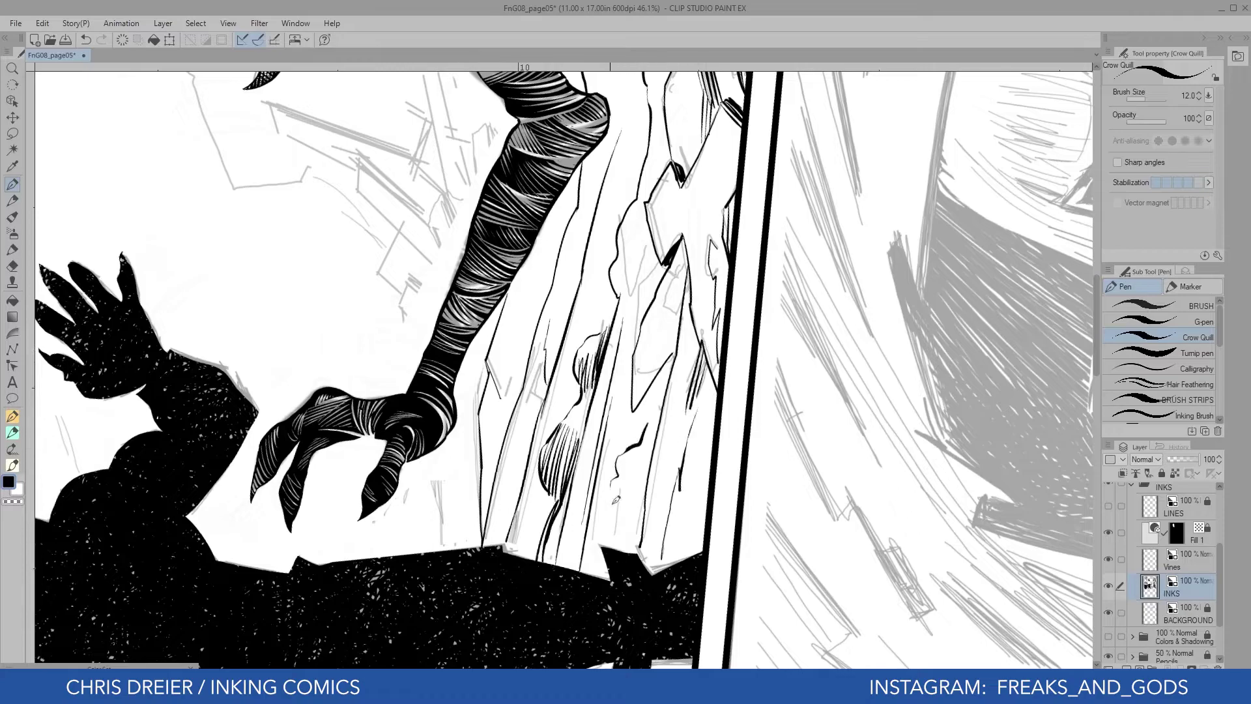
Outline the tall broken slab behind the creature's forearm and darken its edge facing the creature
mouse_move(203, 284)
mouse_down()
mouse_move(433, 202)
mouse_move(546, 92)
mouse_up()
mouse_move(549, 81)
mouse_down()
mouse_move(333, 296)
mouse_move(456, 267)
mouse_up()
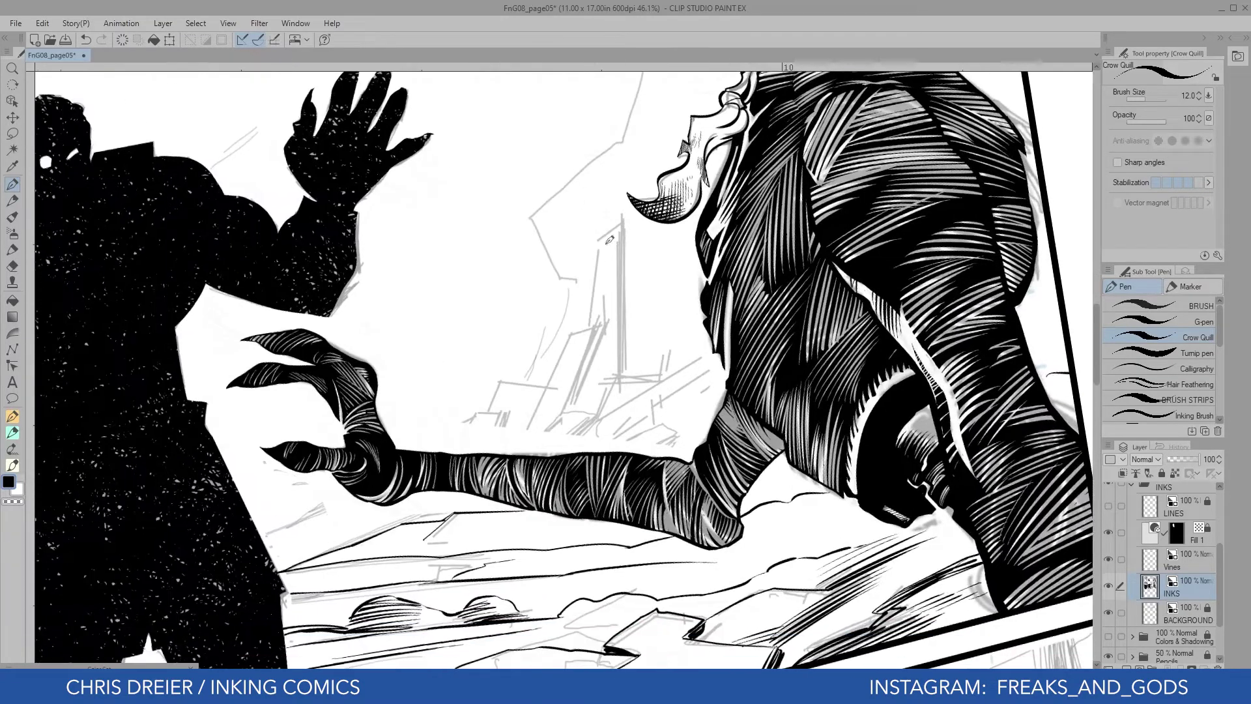
mouse_move(621, 223)
mouse_down()
mouse_move(599, 241)
mouse_move(595, 326)
mouse_up()
drag(621, 222, 623, 368)
drag(616, 225, 624, 369)
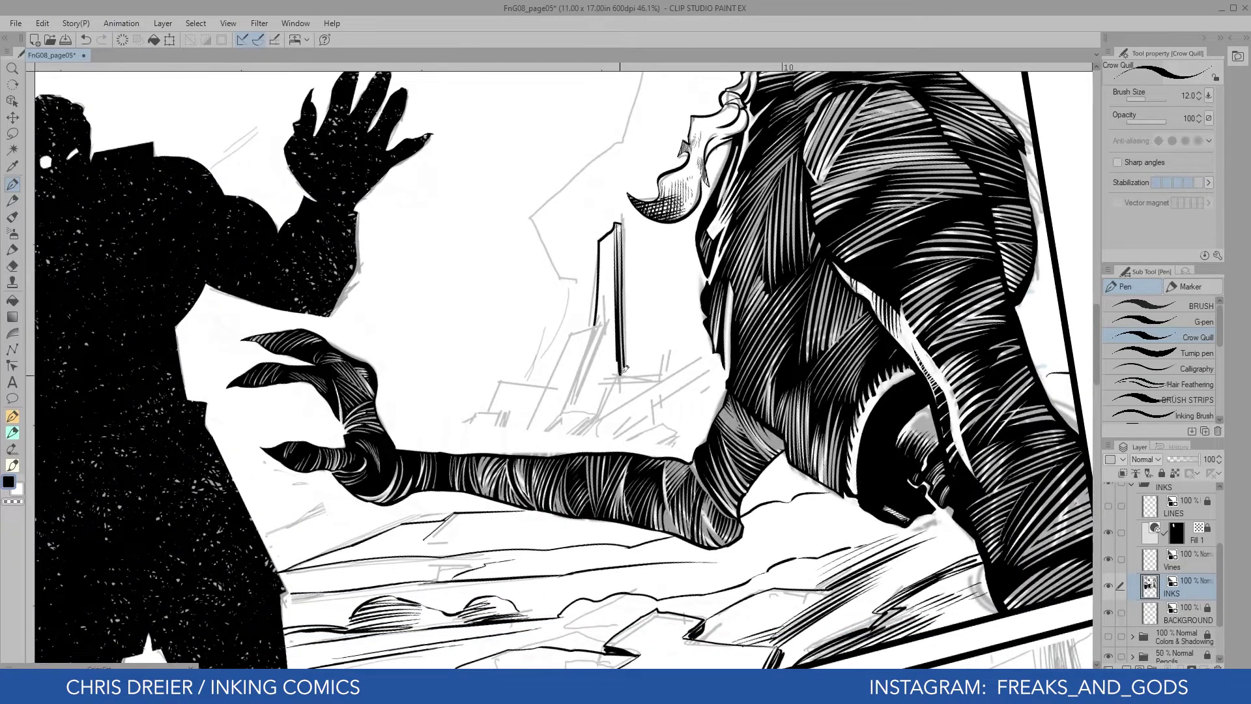
mouse_move(600, 327)
mouse_down()
mouse_move(563, 413)
mouse_move(606, 413)
mouse_move(571, 412)
mouse_up()
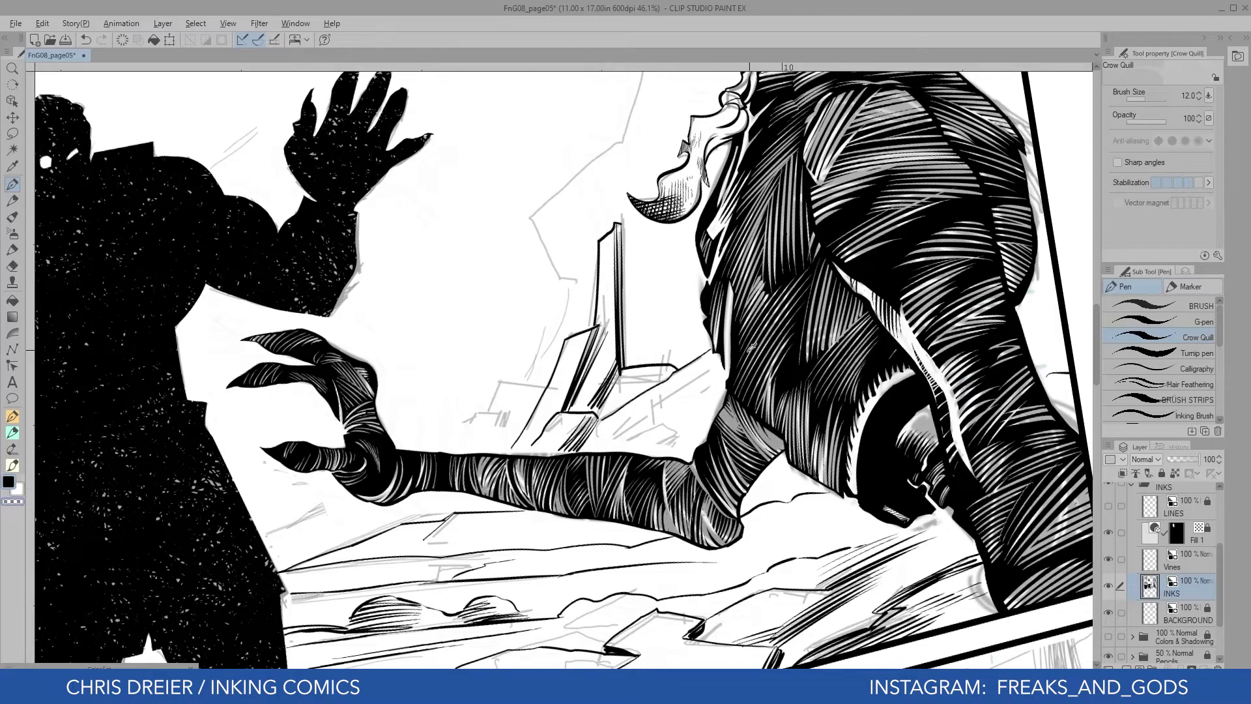
Ink the smaller ruins around the tall slab behind the creature's forearm and hatch their shaded faces
drag(678, 387, 544, 239)
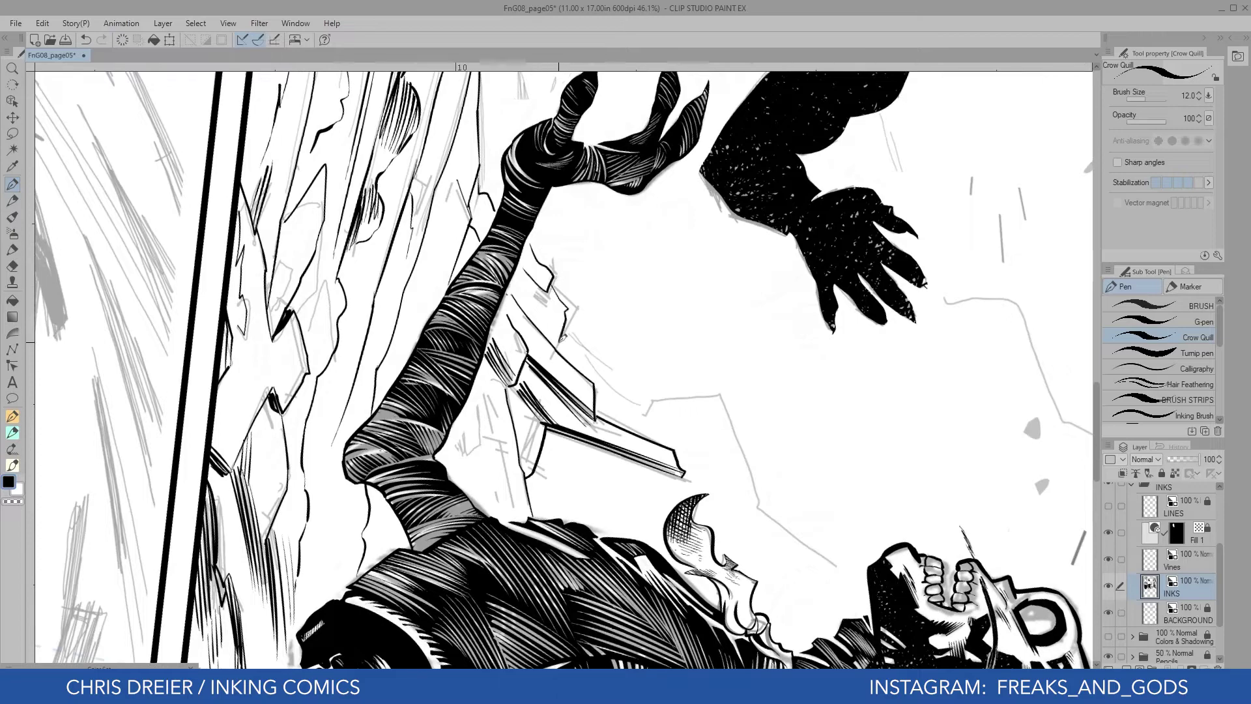
drag(561, 344, 573, 352)
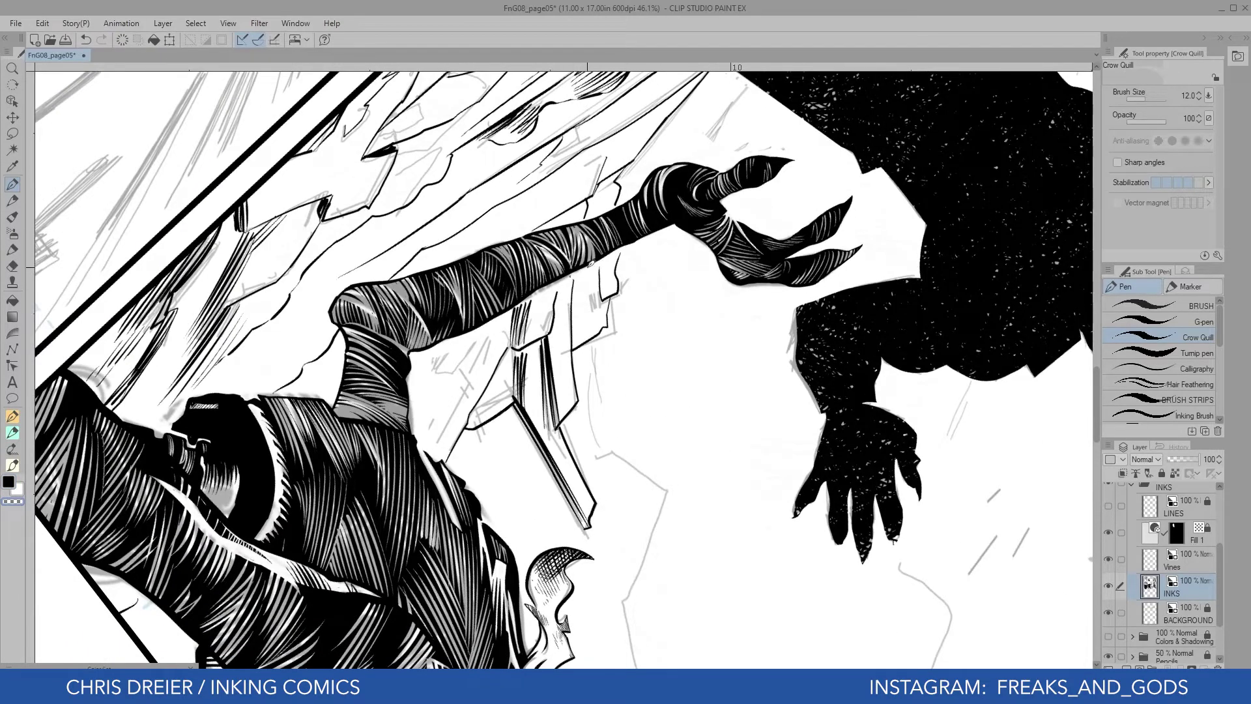
drag(595, 261, 603, 293)
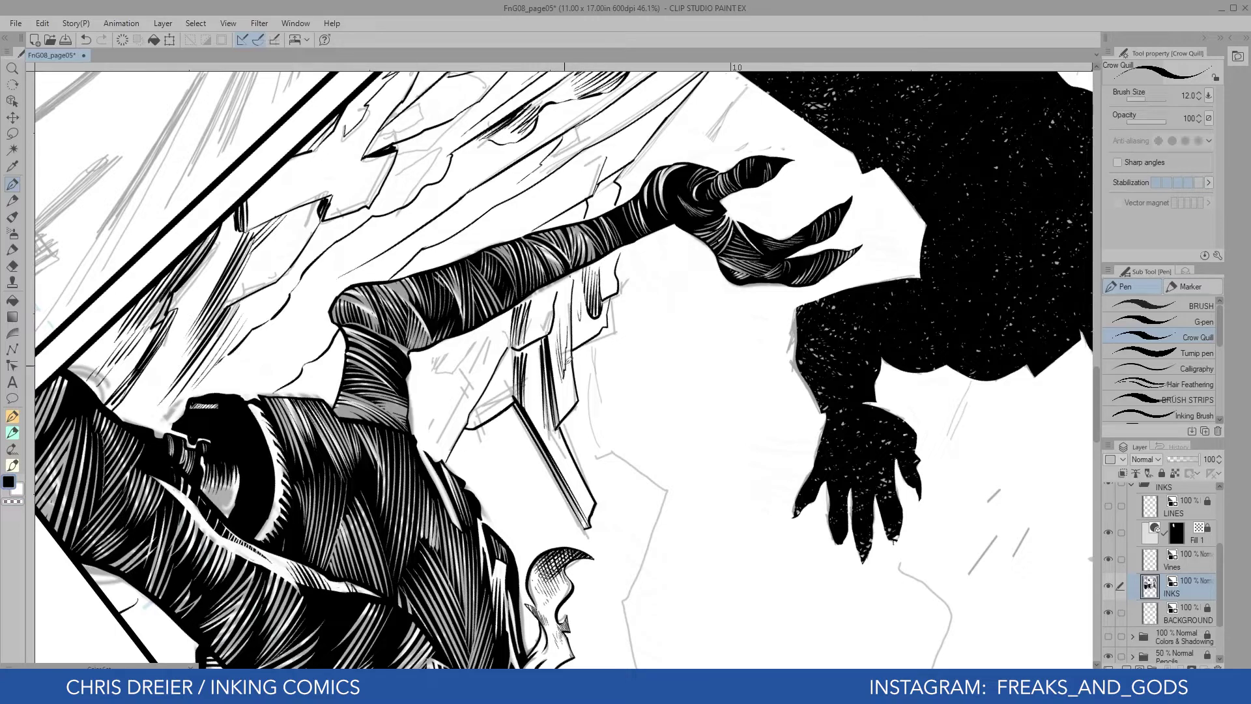
mouse_move(433, 367)
mouse_down()
mouse_move(434, 401)
mouse_move(462, 339)
mouse_move(461, 385)
mouse_move(442, 433)
mouse_up()
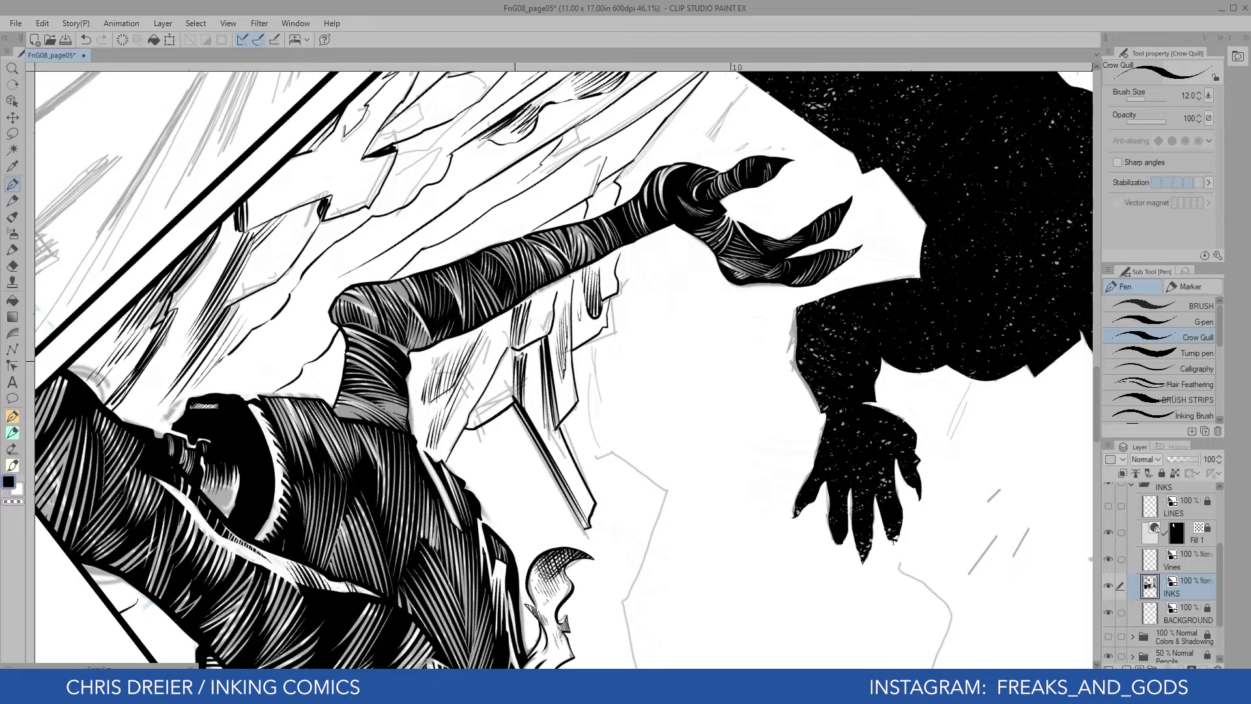
drag(520, 356, 505, 409)
mouse_move(513, 345)
mouse_down()
mouse_move(478, 420)
mouse_move(678, 404)
mouse_up()
mouse_move(568, 425)
mouse_down()
mouse_move(300, 315)
mouse_move(606, 156)
mouse_up()
drag(561, 568, 562, 575)
drag(554, 228, 365, 384)
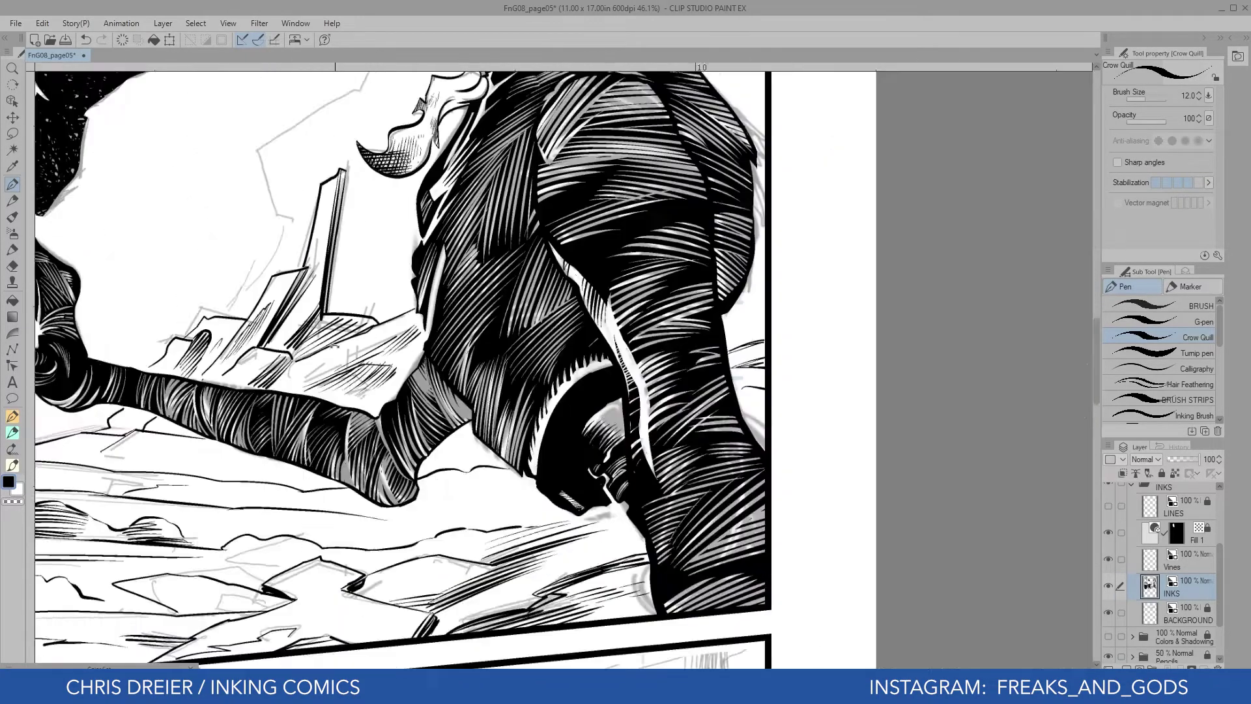
Add grass tufts on the rubble under the creature's elbow and on the ruins beside the tall slab
mouse_move(313, 306)
mouse_down()
mouse_move(620, 469)
mouse_move(913, 326)
mouse_up()
mouse_move(531, 422)
mouse_down()
mouse_move(592, 421)
mouse_move(652, 452)
mouse_up()
drag(810, 540, 620, 449)
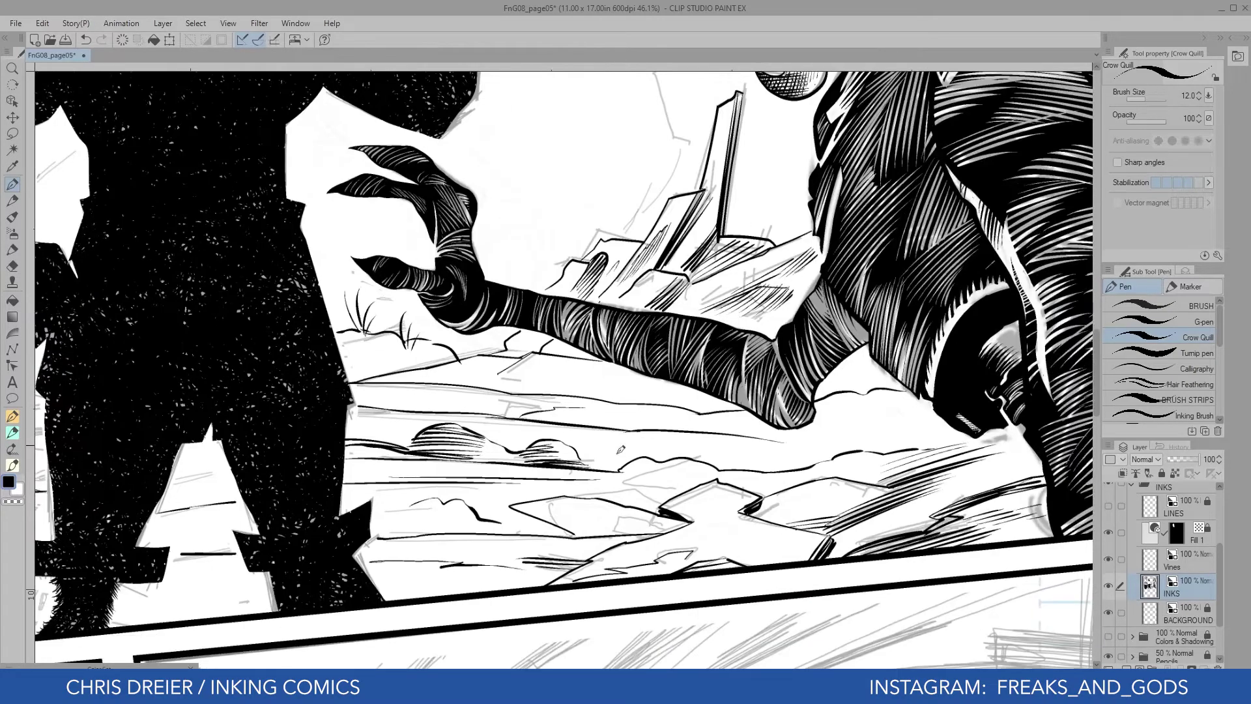
drag(880, 451, 878, 414)
drag(887, 453, 904, 418)
drag(774, 244, 768, 207)
drag(779, 245, 792, 214)
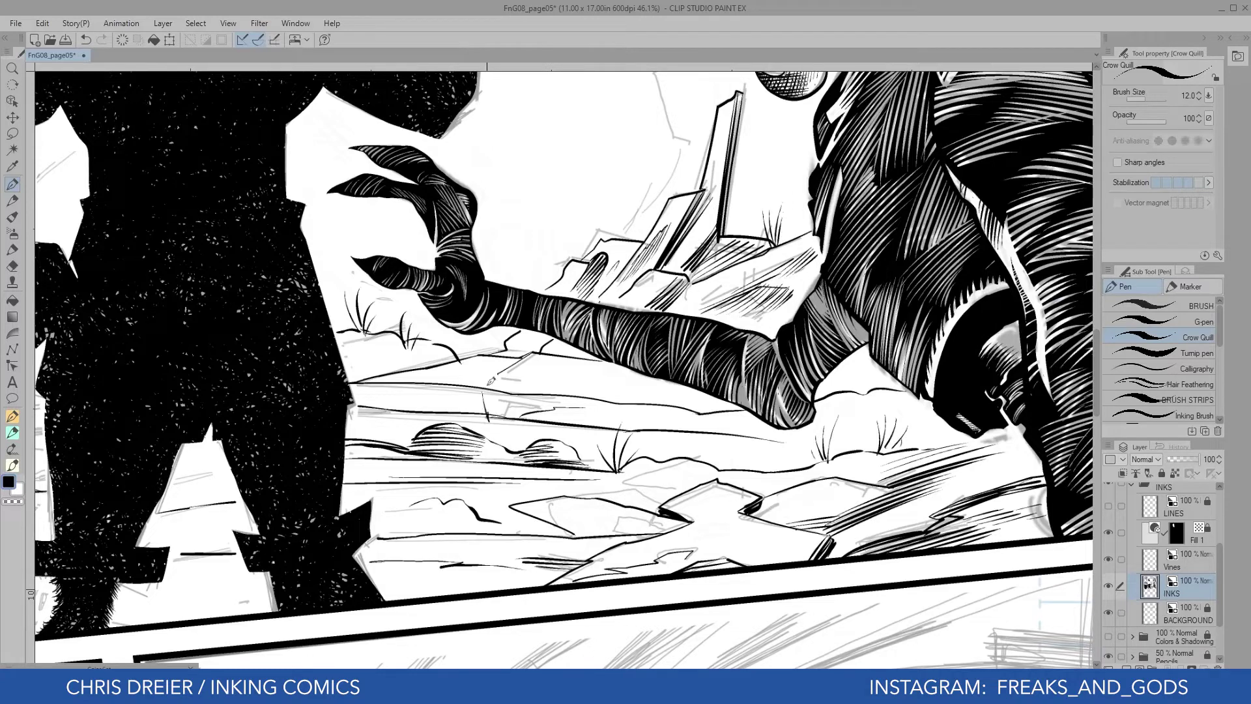
Add grass tufts across the debris between the creature's forearm and the silhouetted figure's legs
drag(491, 417, 487, 374)
drag(494, 414, 498, 378)
drag(395, 515, 404, 480)
drag(406, 516, 412, 481)
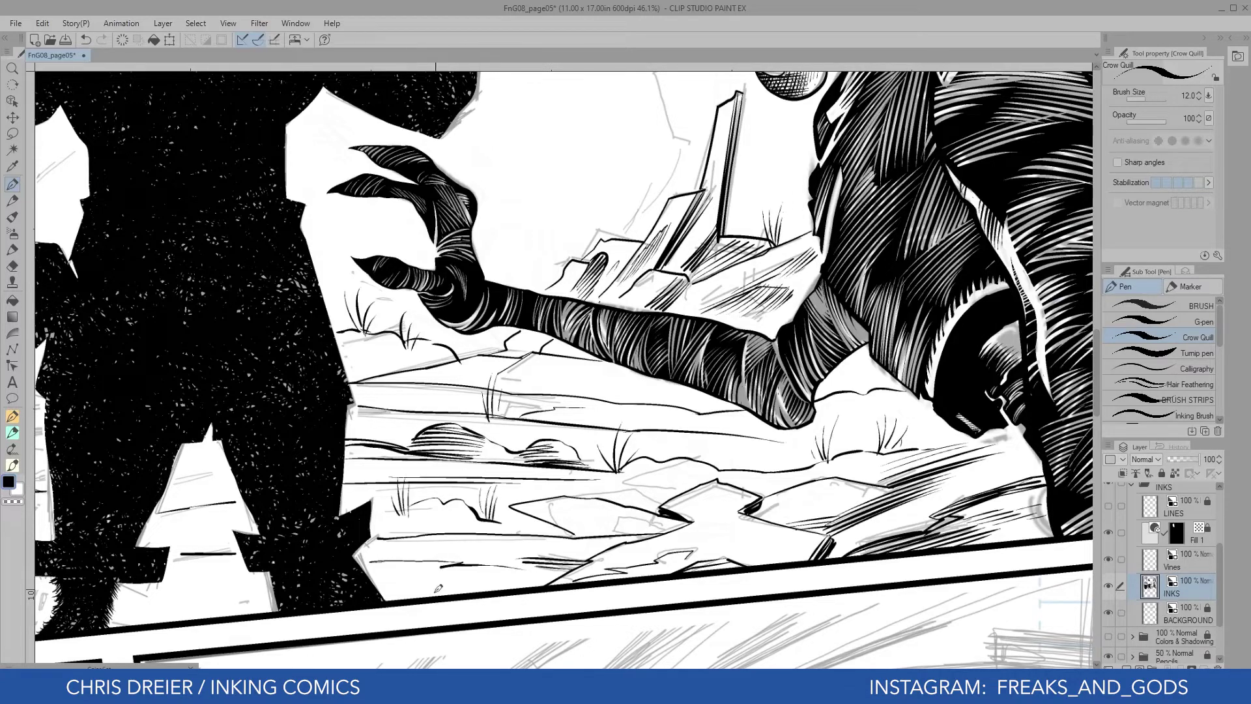
drag(427, 595, 425, 561)
mouse_move(435, 594)
mouse_down()
mouse_move(437, 558)
mouse_move(451, 566)
mouse_up()
drag(449, 595, 466, 565)
Add grass tufts on the rubble near the panel's lower border and between the silhouetted figure's legs
drag(717, 490, 713, 438)
drag(725, 488, 743, 451)
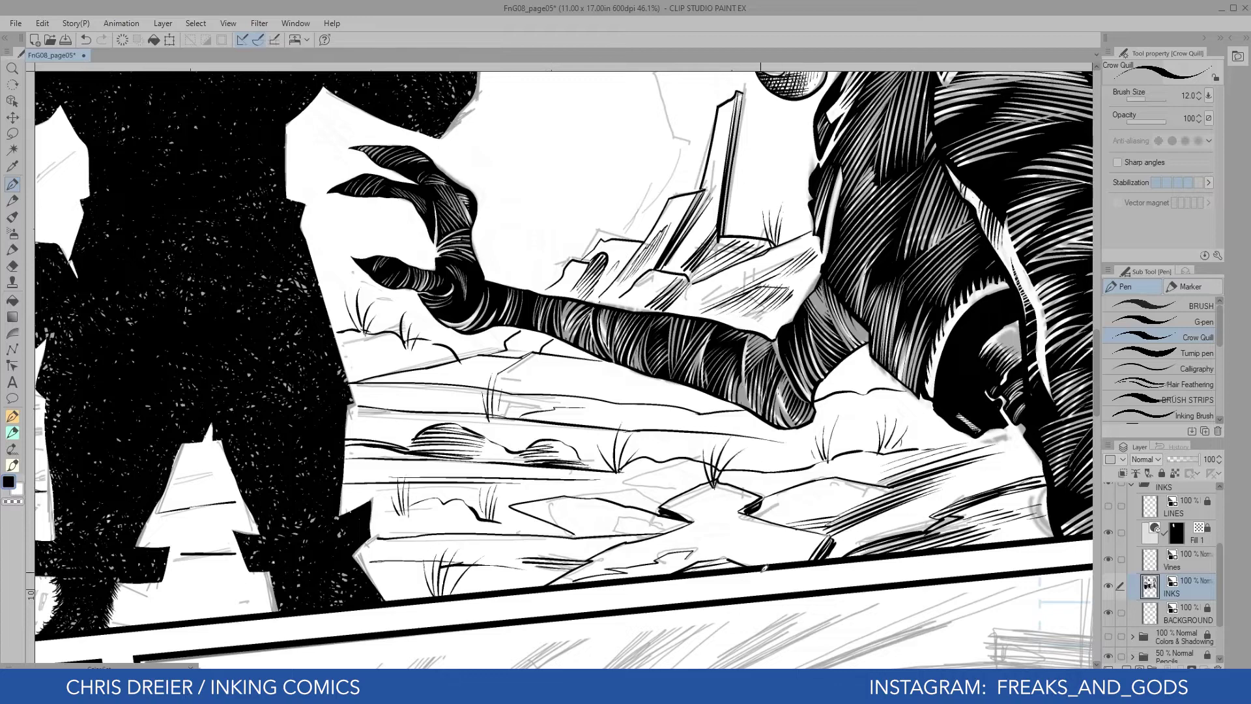
mouse_move(753, 567)
mouse_down()
mouse_move(749, 529)
mouse_move(764, 514)
mouse_up()
drag(770, 566, 785, 528)
drag(184, 473, 501, 425)
mouse_move(511, 475)
mouse_down()
mouse_move(522, 416)
mouse_move(533, 432)
mouse_up()
mouse_move(458, 582)
mouse_down()
mouse_move(450, 559)
mouse_move(470, 551)
mouse_up()
drag(466, 582, 497, 547)
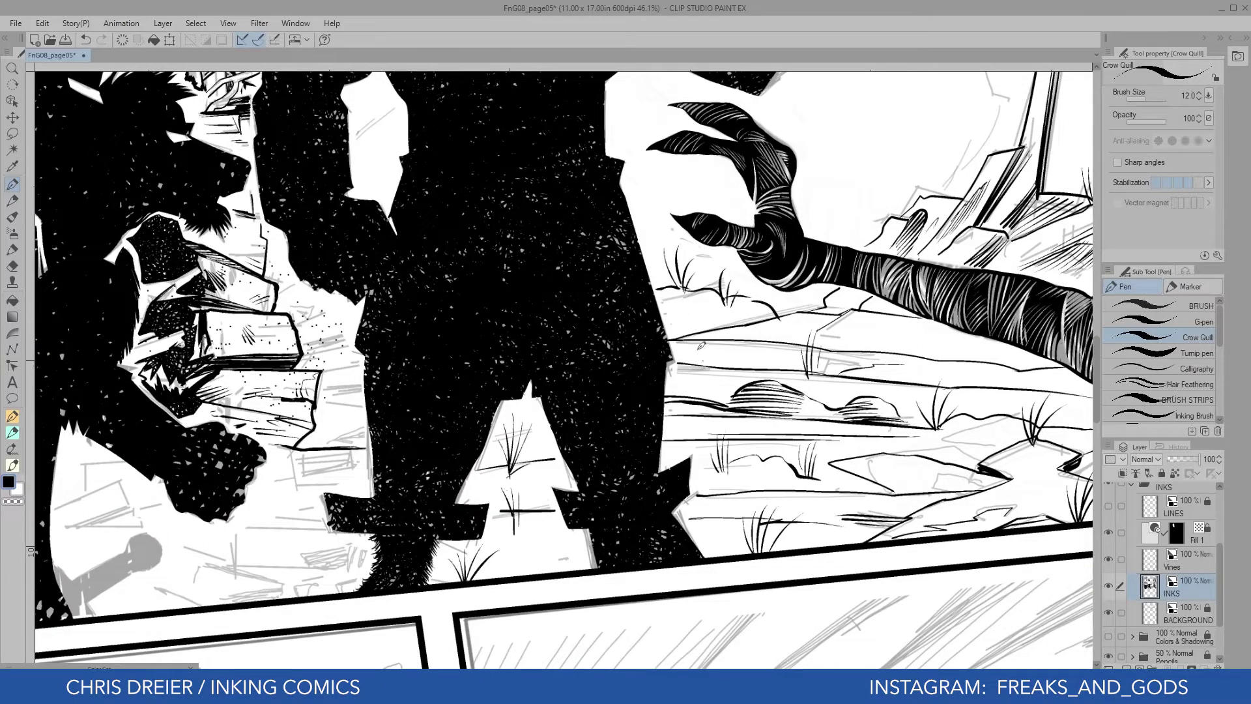
Ink the stone cracks and a long ground contour between the standing figure's foot and the furry silhouette
drag(193, 546, 554, 600)
mouse_move(456, 567)
mouse_down()
mouse_move(500, 496)
mouse_move(574, 450)
mouse_up()
drag(557, 428, 548, 450)
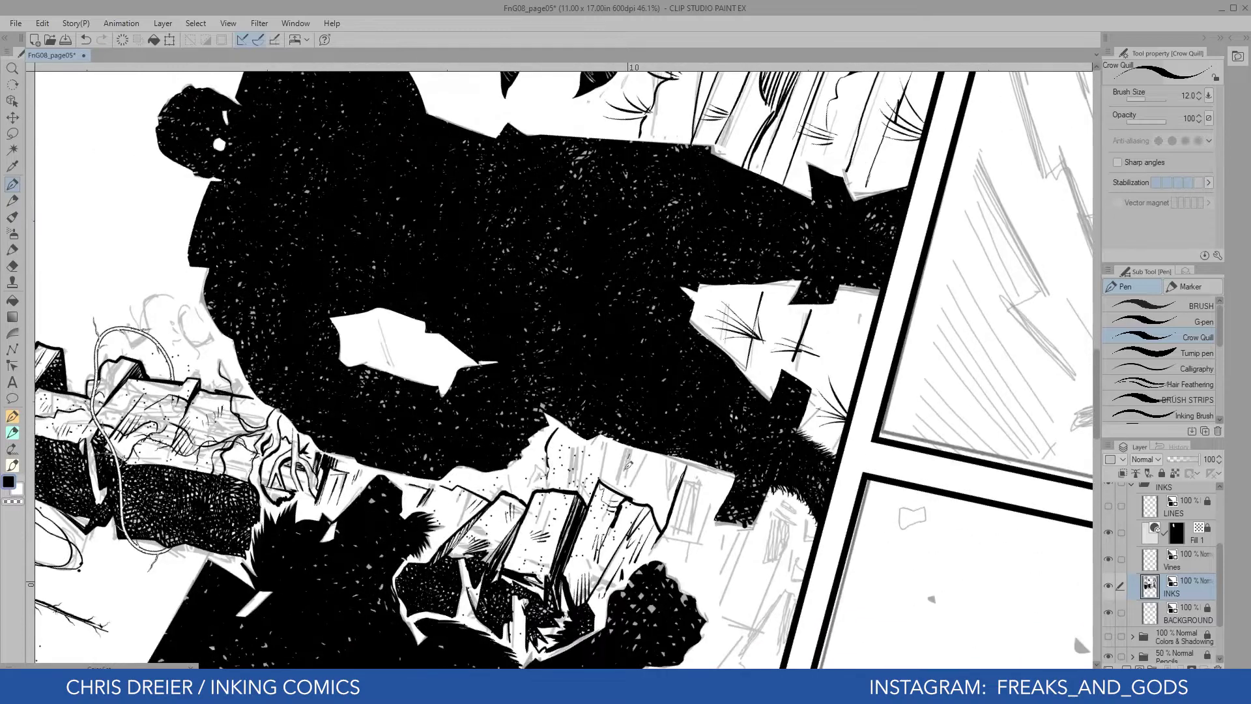
drag(627, 468, 621, 488)
drag(624, 533, 551, 435)
drag(695, 421, 649, 583)
mouse_move(642, 605)
mouse_down()
mouse_move(661, 495)
mouse_move(629, 580)
mouse_up()
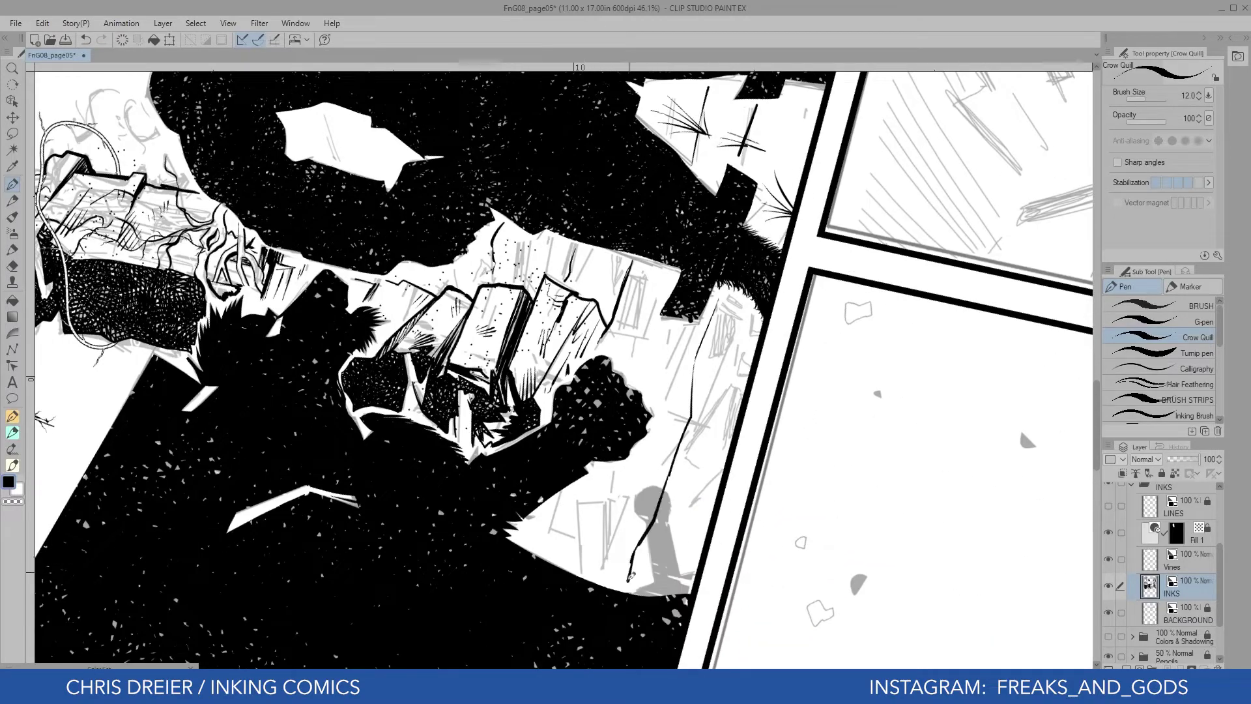
Hatch long shadow strokes on the ground beside the standing figure's boot along the panel's lower border
drag(717, 359, 694, 418)
mouse_move(736, 319)
mouse_down()
mouse_move(707, 449)
mouse_move(723, 466)
mouse_move(687, 542)
mouse_up()
drag(738, 307, 729, 386)
drag(745, 322, 737, 373)
drag(710, 469, 720, 318)
Ink the rubble lines and dark stone shading below the furry silhouette's fist
drag(509, 547, 493, 603)
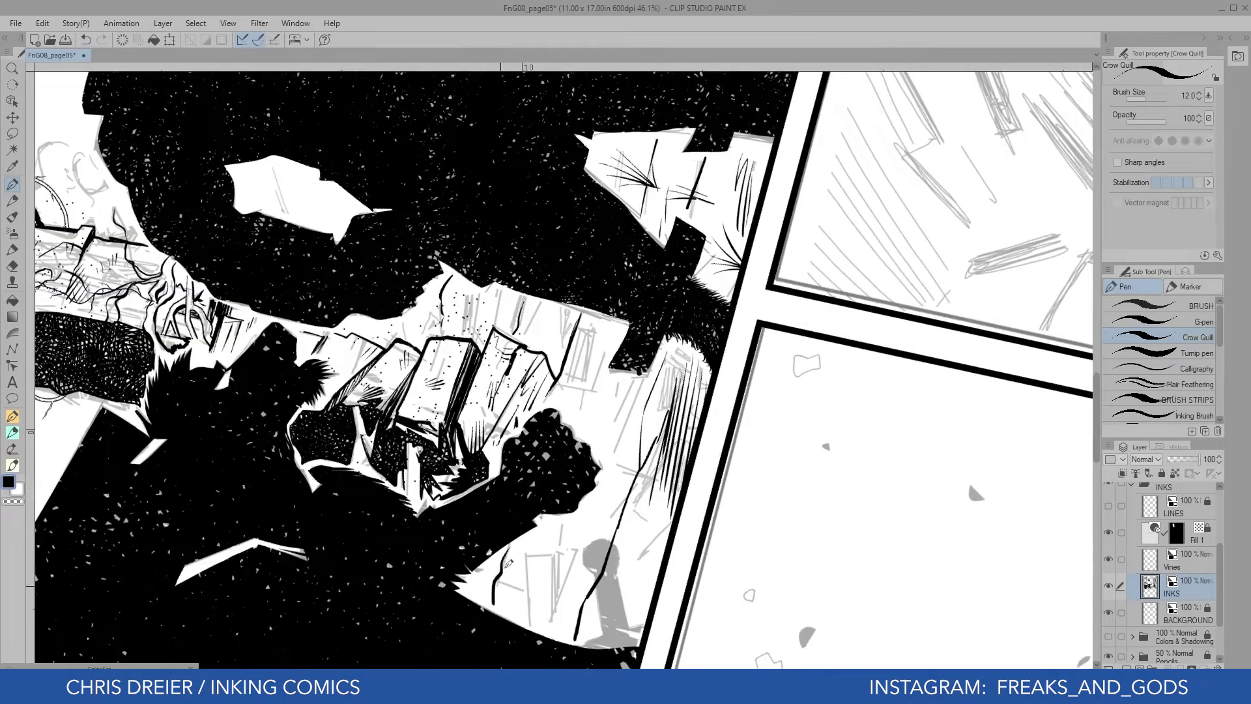
mouse_move(564, 559)
mouse_down()
mouse_move(542, 631)
mouse_move(551, 573)
mouse_move(546, 599)
mouse_up()
drag(567, 539, 551, 613)
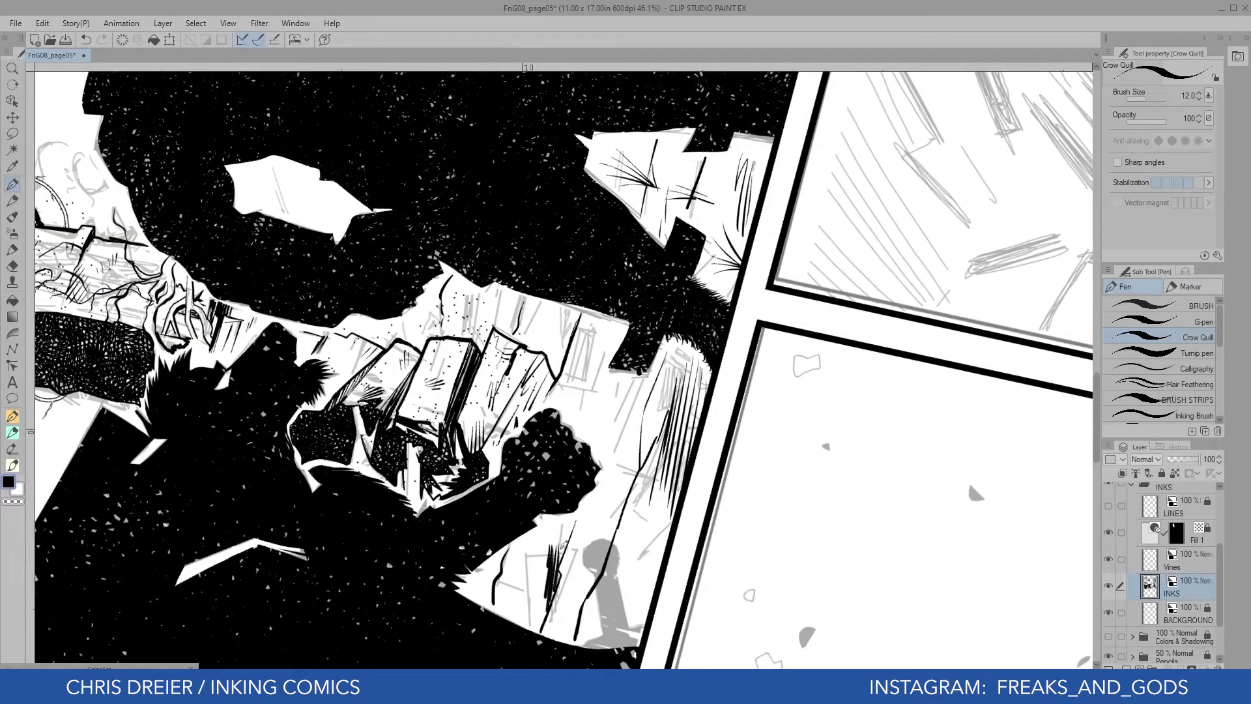
drag(545, 555, 536, 631)
drag(571, 606, 565, 642)
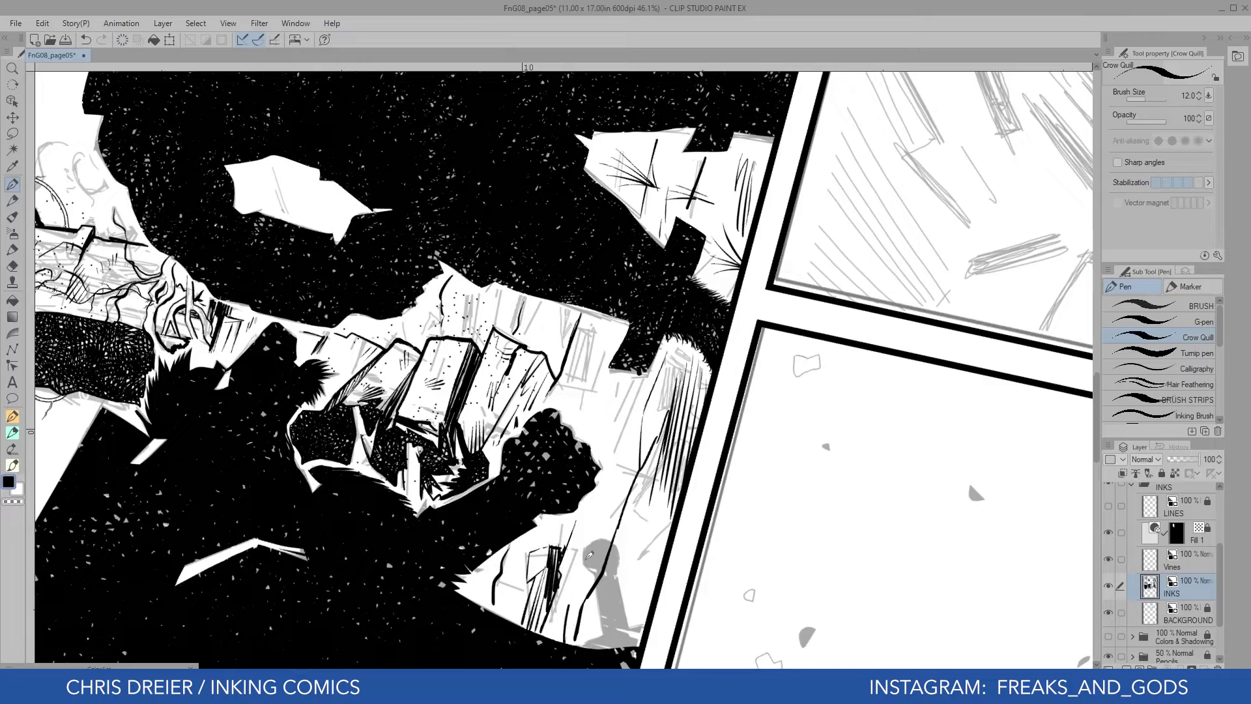
drag(583, 562, 571, 644)
Extend the ground lines and add a grass tuft in the rubble below the furry silhouette's fist
drag(665, 545, 638, 598)
drag(647, 492, 617, 590)
mouse_move(636, 553)
mouse_down()
mouse_move(588, 540)
mouse_move(584, 564)
mouse_up()
drag(627, 550, 588, 521)
mouse_move(632, 555)
mouse_down()
mouse_move(601, 577)
mouse_move(596, 498)
mouse_up()
drag(629, 539, 620, 492)
mouse_move(671, 531)
mouse_down()
mouse_move(439, 588)
mouse_move(755, 576)
mouse_up()
mouse_move(241, 393)
mouse_down()
mouse_move(561, 586)
mouse_move(577, 583)
mouse_up()
Add ground strokes and grass blades in the gaps around the furry silhouette's legs
drag(734, 539, 741, 648)
drag(733, 540, 736, 570)
drag(772, 651, 778, 559)
mouse_move(763, 651)
mouse_down()
mouse_move(767, 568)
mouse_move(760, 576)
mouse_up()
drag(745, 651, 749, 593)
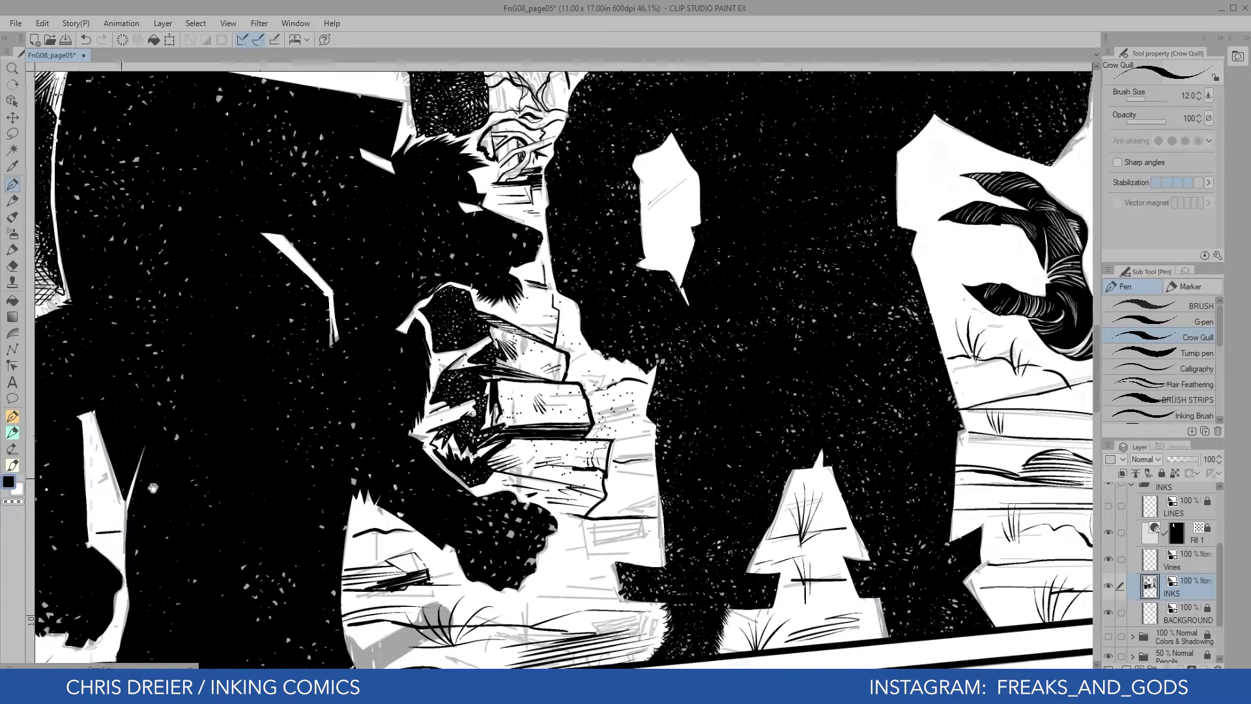
drag(787, 558, 380, 527)
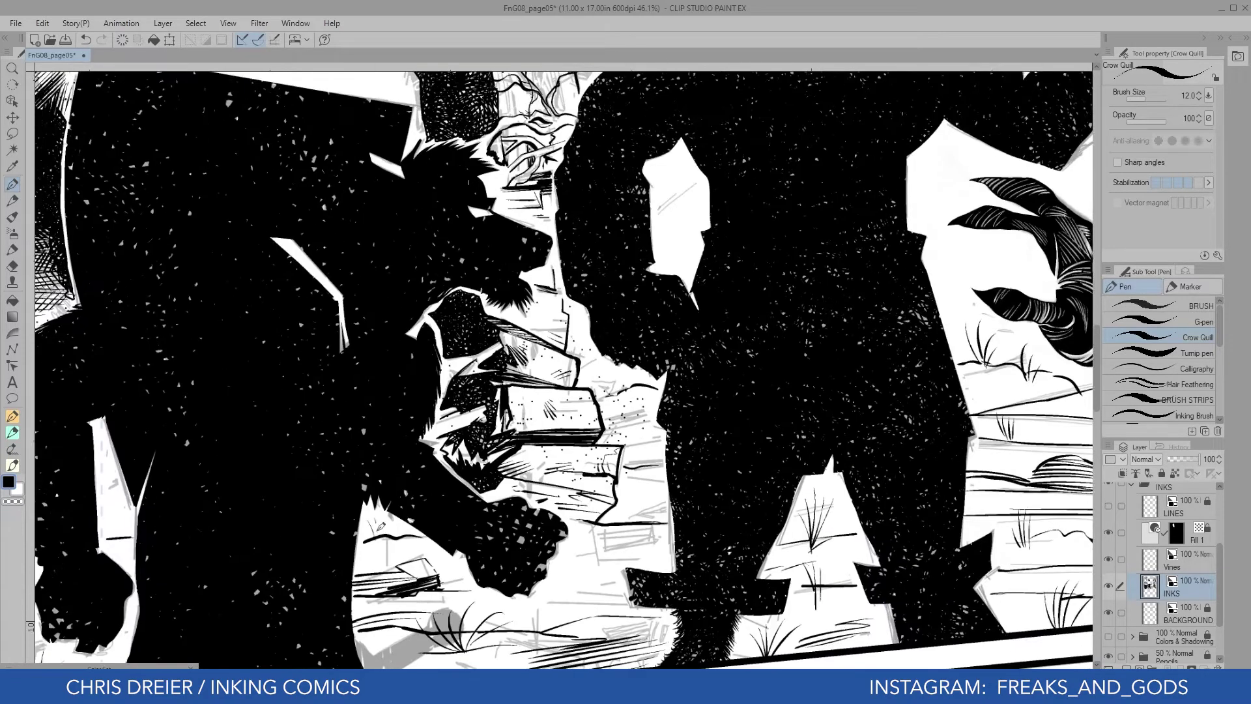
drag(116, 539, 122, 487)
drag(611, 287, 411, 378)
drag(392, 493, 410, 454)
drag(639, 430, 422, 430)
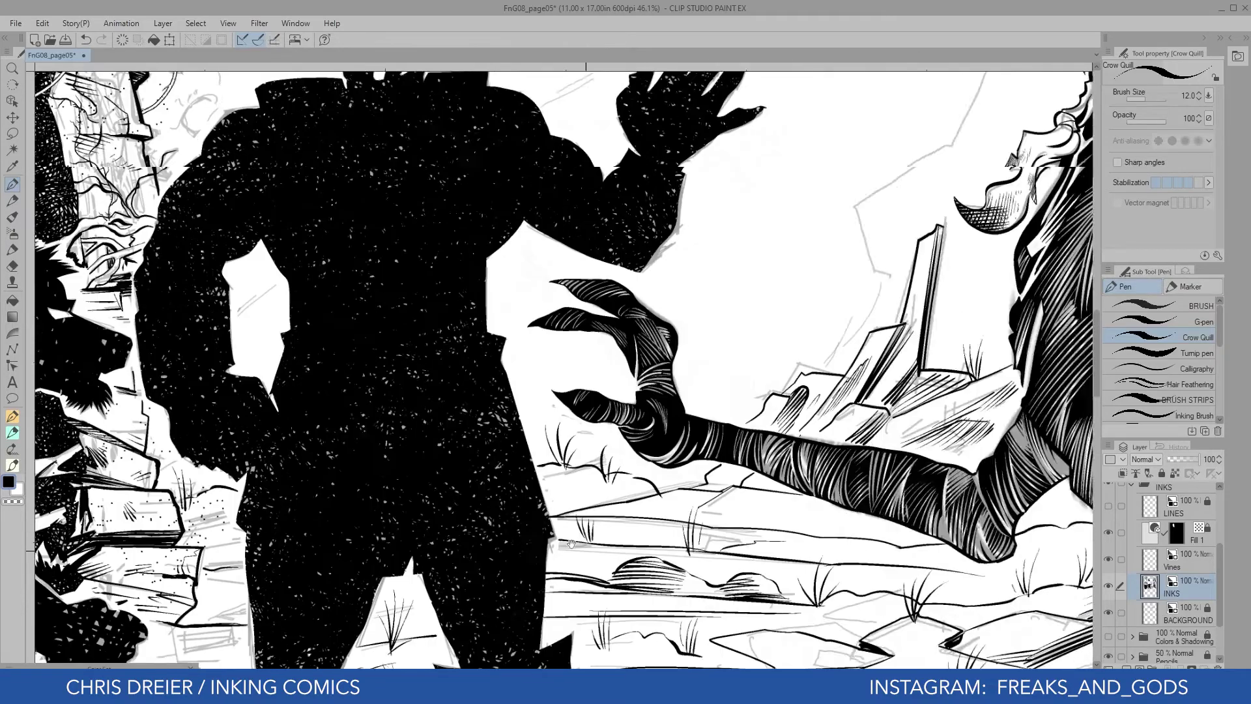
Lay heavy black shadow patches on the debris beneath the creature's claw with the Calligraphy pen at size 20
mouse_move(607, 532)
mouse_down()
mouse_move(426, 267)
mouse_move(423, 385)
mouse_up()
click(1149, 367)
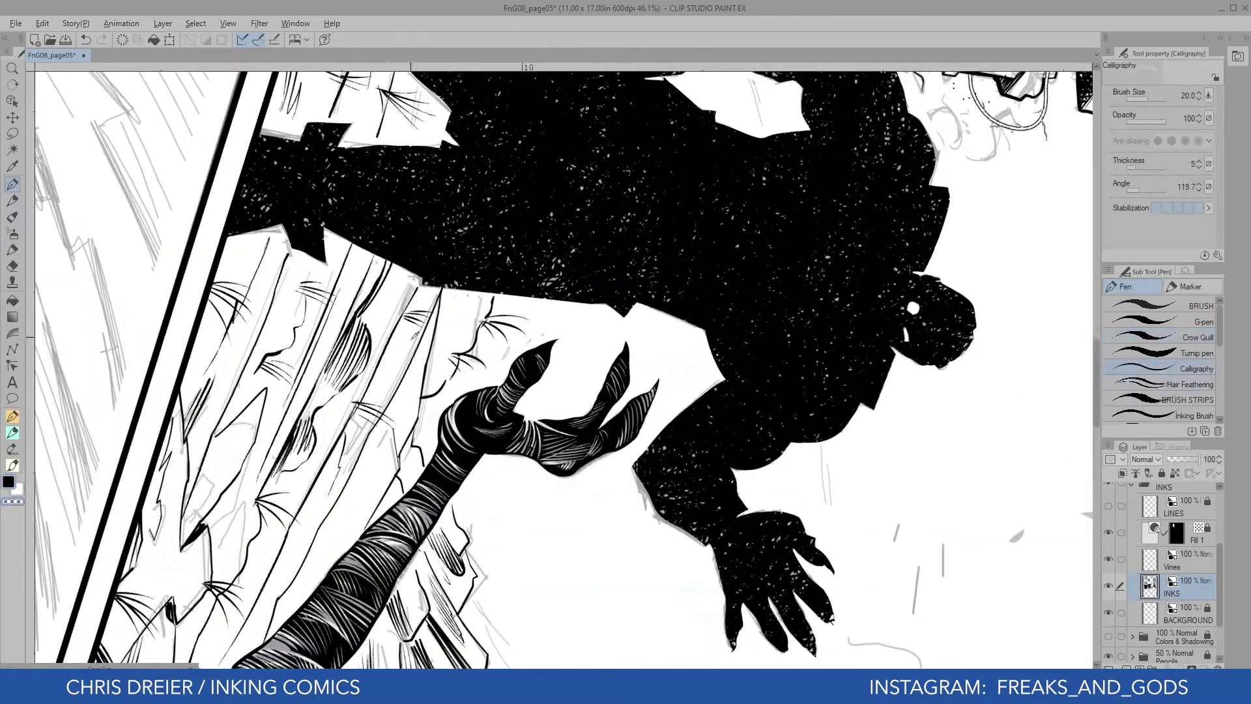
mouse_move(448, 294)
mouse_down()
mouse_move(422, 392)
mouse_move(375, 384)
mouse_up()
drag(390, 405, 353, 479)
mouse_move(358, 443)
mouse_down()
mouse_move(393, 505)
mouse_move(511, 353)
mouse_up()
drag(382, 339, 369, 393)
drag(387, 308, 381, 346)
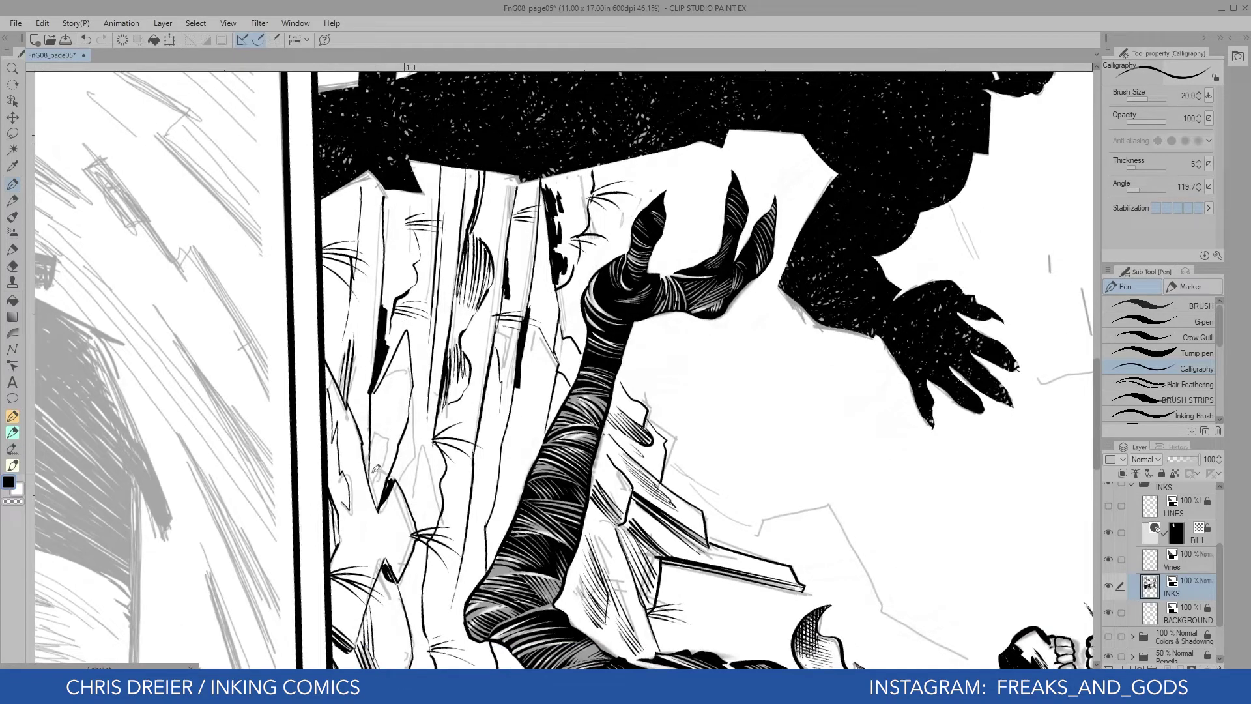
Add black shadow accents to the jagged rubble between the creature's elbow and the panel's lower border
drag(371, 465, 379, 509)
drag(477, 481, 475, 509)
mouse_move(480, 472)
mouse_down()
mouse_move(475, 512)
mouse_move(476, 501)
mouse_up()
drag(403, 650, 372, 392)
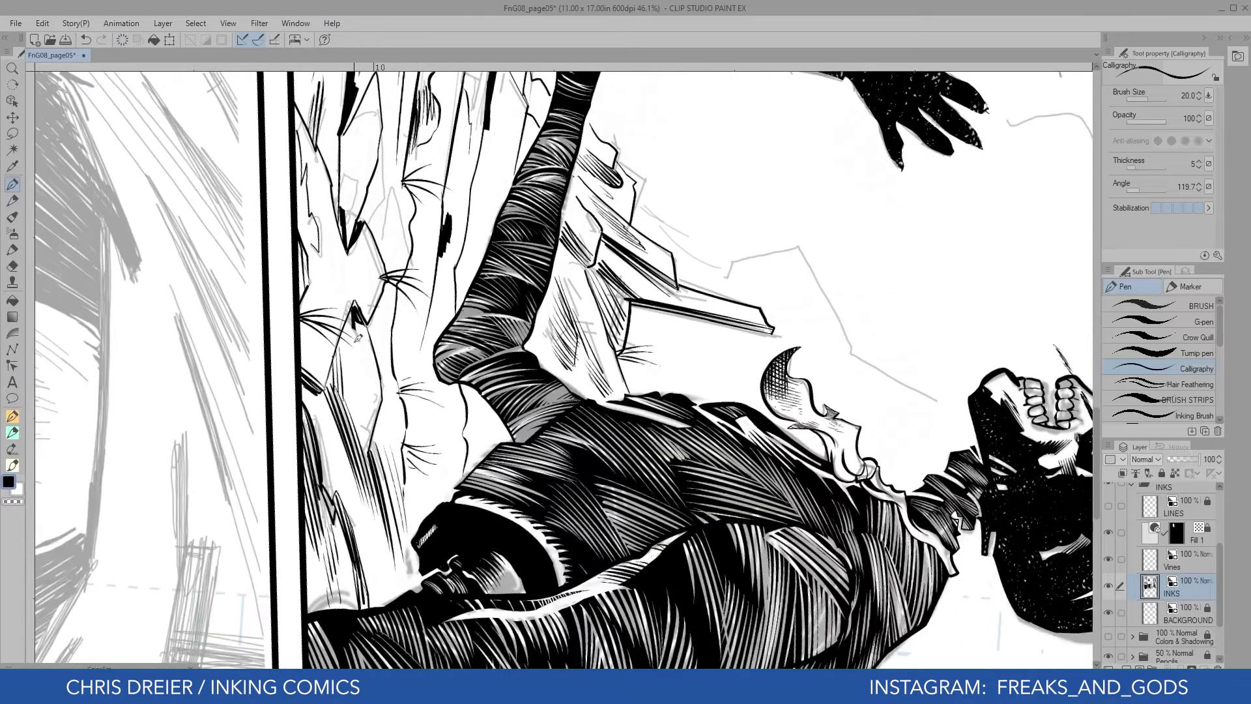
drag(362, 301, 358, 349)
drag(363, 300, 349, 332)
drag(390, 423, 371, 466)
Add thick black shadows to the broken stones between the furry silhouette and the standing figure
key(ctrl+0)
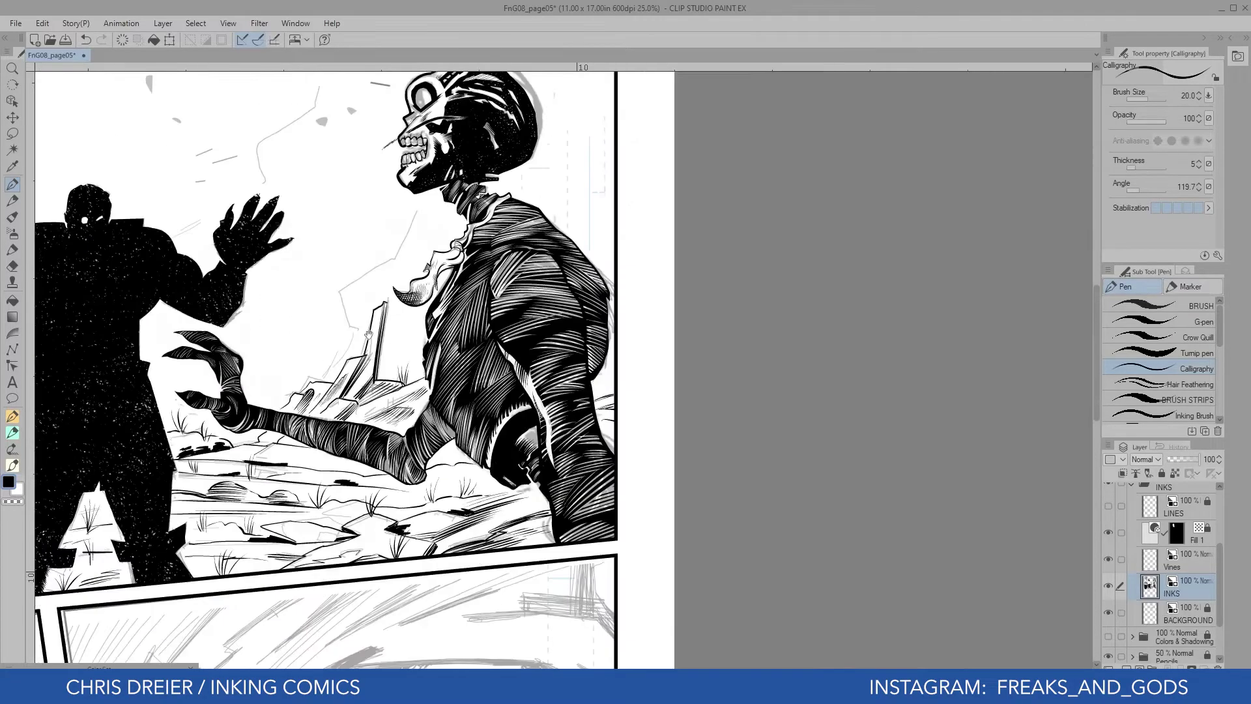
drag(143, 421, 580, 421)
mouse_move(409, 420)
mouse_down()
mouse_move(449, 484)
mouse_move(514, 524)
mouse_move(626, 542)
mouse_up()
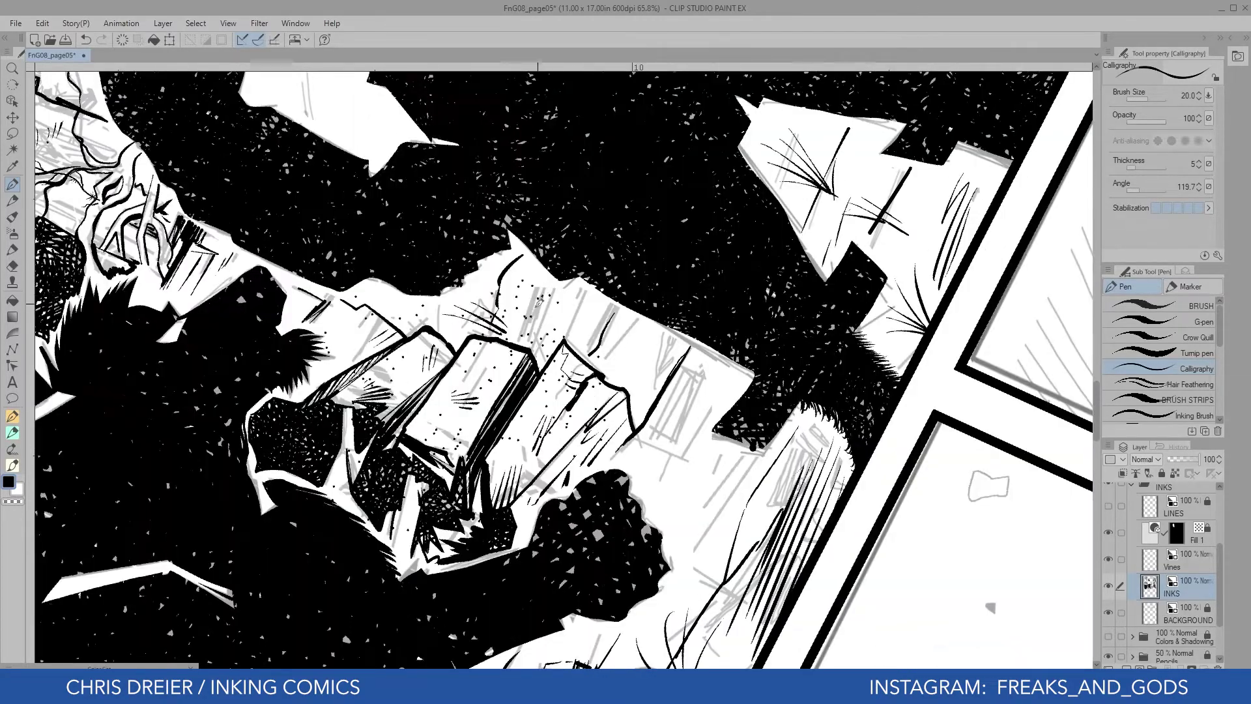
drag(554, 296, 537, 317)
mouse_move(549, 298)
mouse_down()
mouse_move(532, 350)
mouse_move(554, 342)
mouse_up()
mouse_move(590, 300)
mouse_down()
mouse_move(570, 341)
mouse_move(598, 355)
mouse_up()
mouse_move(685, 352)
mouse_down()
mouse_move(637, 425)
mouse_move(676, 365)
mouse_move(633, 420)
mouse_move(654, 385)
mouse_up()
key(c)
key(c)
key(c)
drag(641, 417, 650, 339)
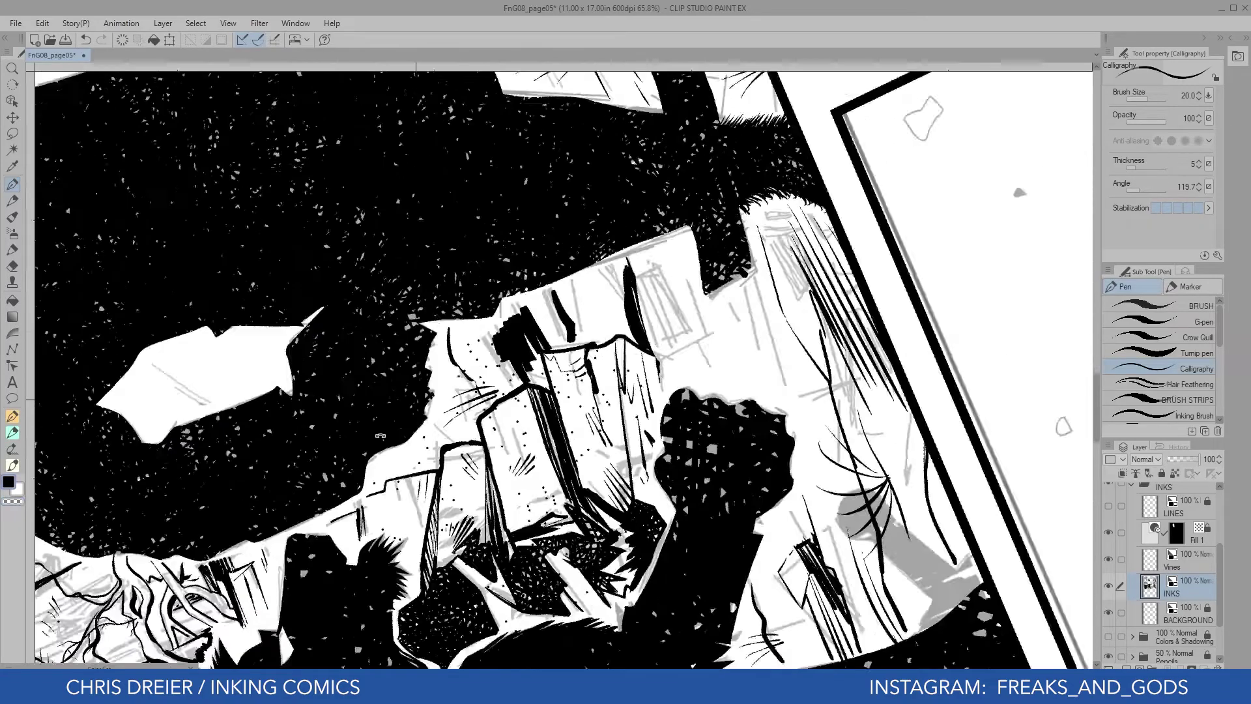
Add short black shadow accents to the remaining ground and rubble around the furry silhouette
drag(655, 521, 536, 319)
drag(626, 553, 509, 94)
drag(815, 326, 817, 400)
drag(760, 457, 745, 557)
mouse_move(732, 467)
mouse_down()
mouse_move(725, 553)
mouse_move(723, 527)
mouse_up()
drag(522, 500, 536, 520)
drag(521, 345, 516, 385)
key(ctrl+at)
scroll(361, 241, down, 3)
drag(457, 228, 331, 514)
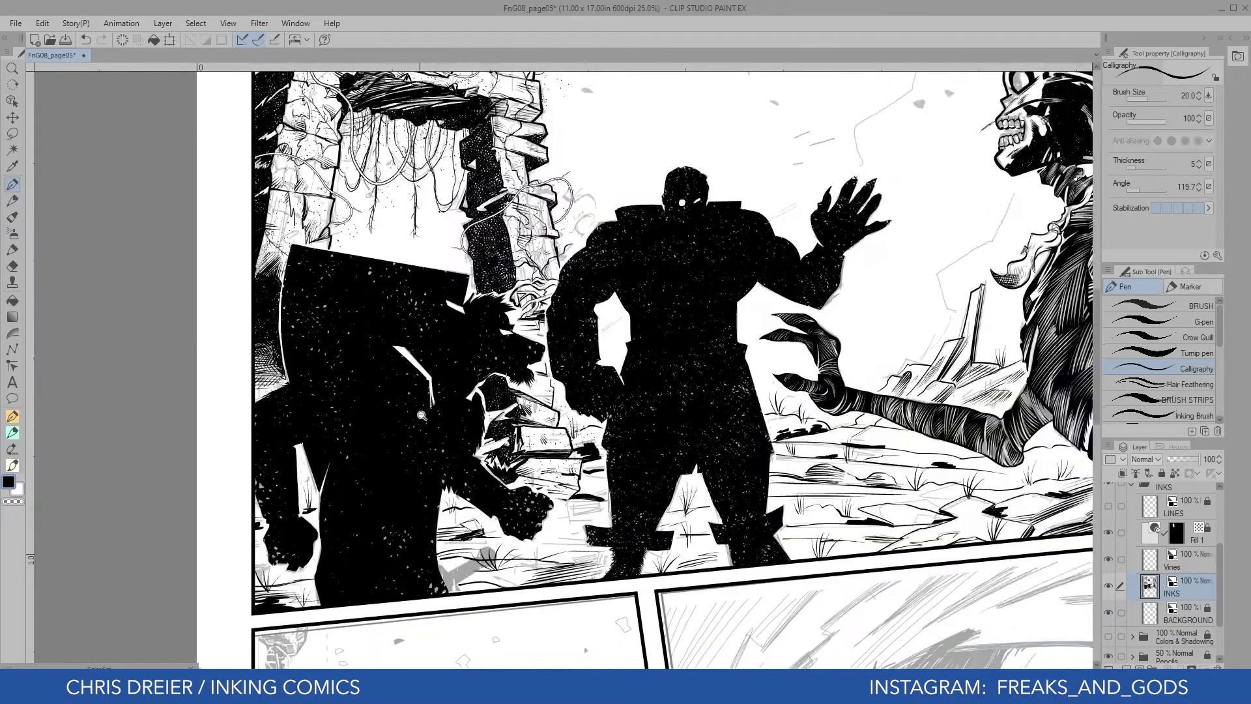
Ink the jagged cloud contour from the panel's upper border down to the raised hand with the G-pen at size 10
scroll(388, 423, down, 2)
click(1145, 325)
drag(288, 159, 743, 467)
drag(723, 424, 642, 194)
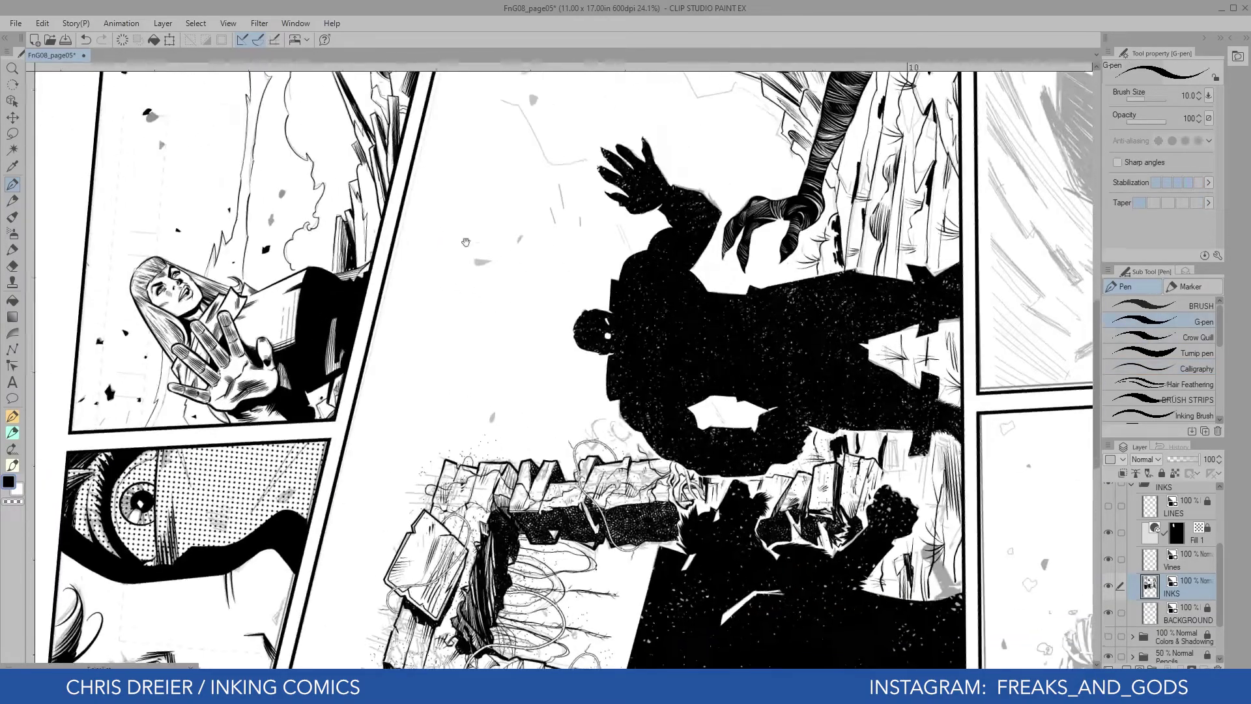
mouse_move(462, 85)
mouse_down()
mouse_move(466, 339)
mouse_move(519, 362)
mouse_move(645, 502)
mouse_up()
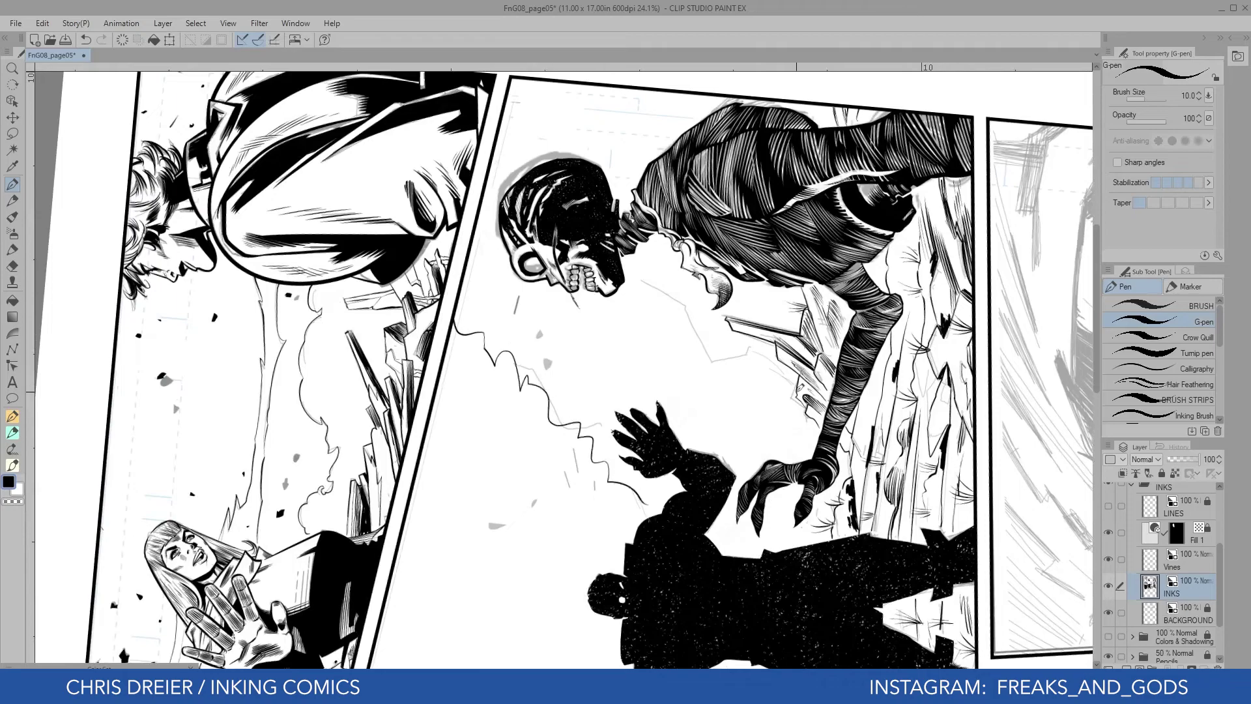
Ink the background contours behind the skeletal creature's neck and between its chest and the rock shards
drag(792, 382, 643, 250)
mouse_move(631, 195)
mouse_down()
mouse_move(632, 316)
mouse_move(626, 196)
mouse_up()
key(c)
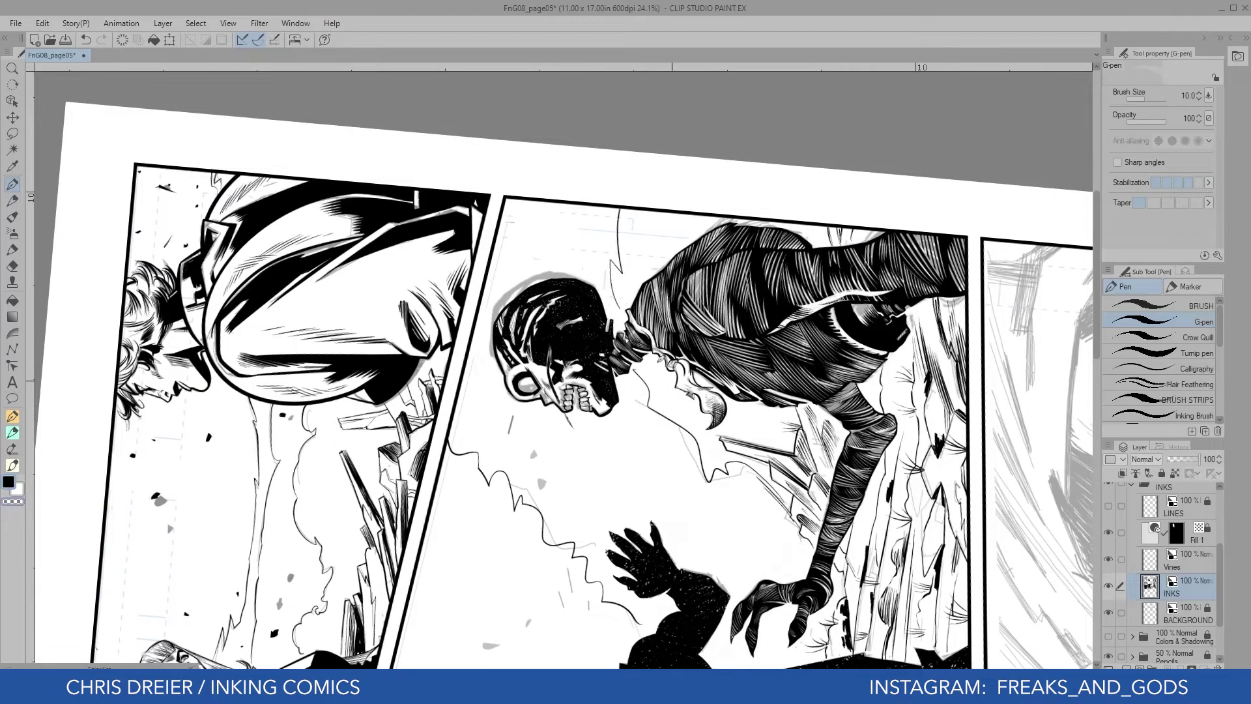
drag(555, 286, 710, 466)
key(c)
Ink the long, jagged cloud contour across the sky above the ruined doorway
key(ctrl+at)
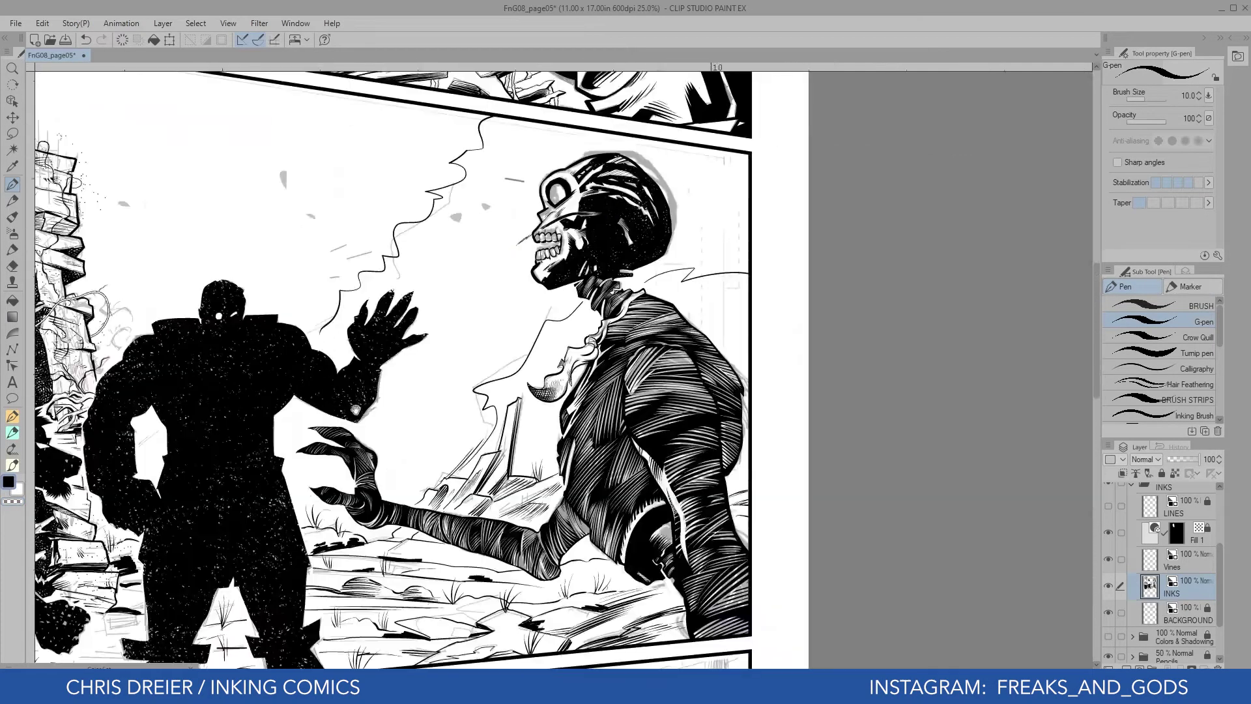
drag(326, 131, 711, 405)
mouse_move(721, 282)
mouse_down()
mouse_move(432, 290)
mouse_move(184, 244)
mouse_move(580, 176)
mouse_up()
Fill small flying debris fragments solid black in the sky and around the standing figure using Lasso fill
key(u)
scroll(1145, 548, up, 3)
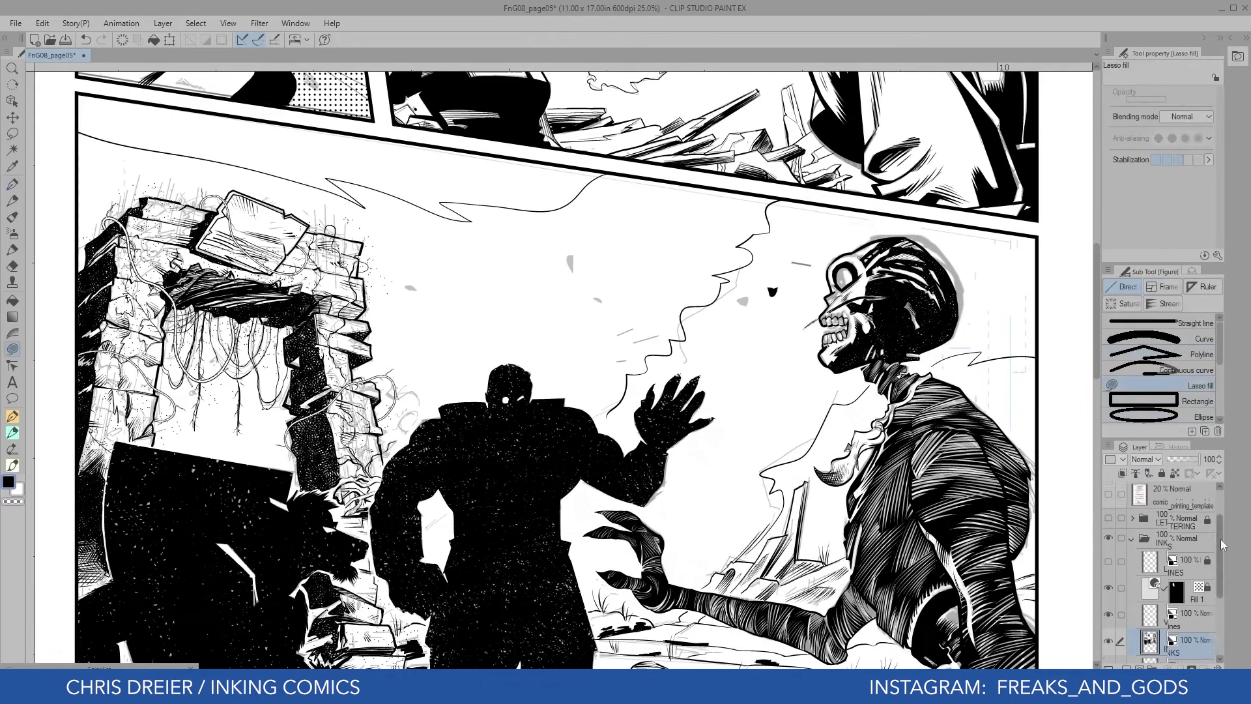
click(1108, 560)
click(1108, 560)
drag(413, 155, 418, 163)
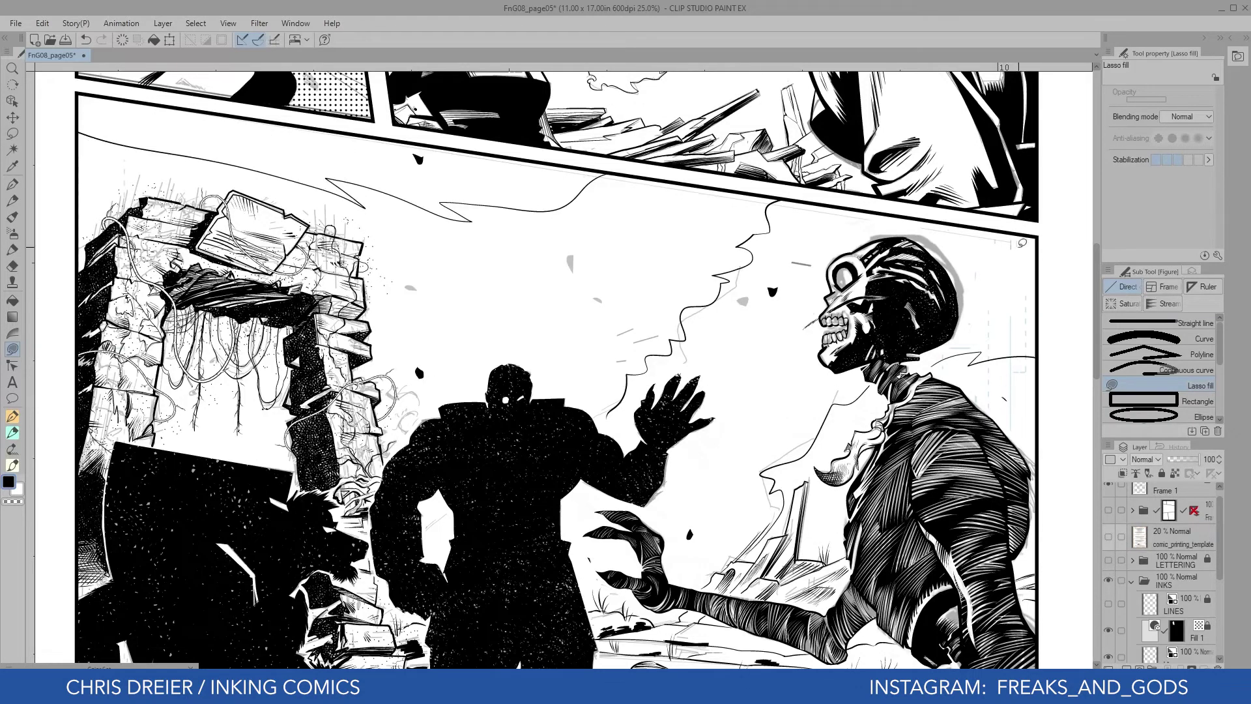
Lasso-fill more black debris fragments behind the creature's shoulder and inside the gap of the standing figure's arm
click(1108, 559)
click(1108, 560)
mouse_move(734, 636)
mouse_down()
mouse_move(653, 466)
mouse_move(640, 478)
mouse_up()
drag(702, 520, 671, 529)
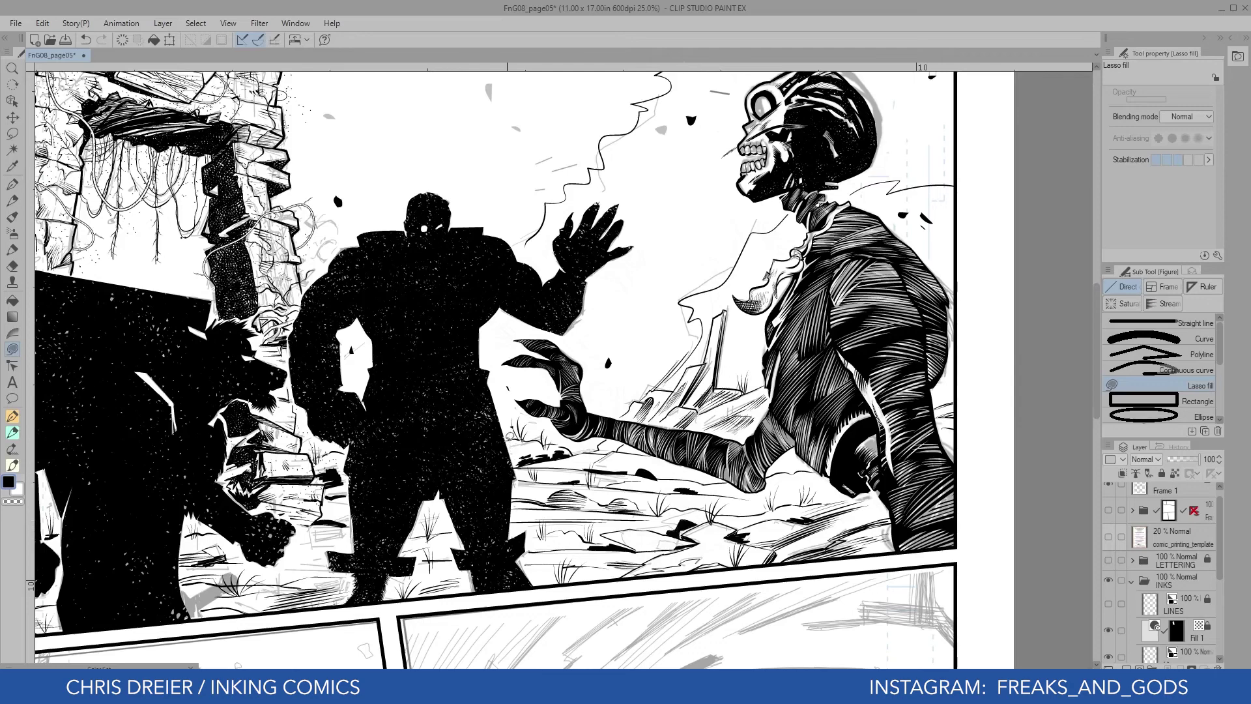
Add a few more black debris fragments around the figures with the LETTERING folder shown for placement, and hide the lettering again
drag(182, 348, 463, 314)
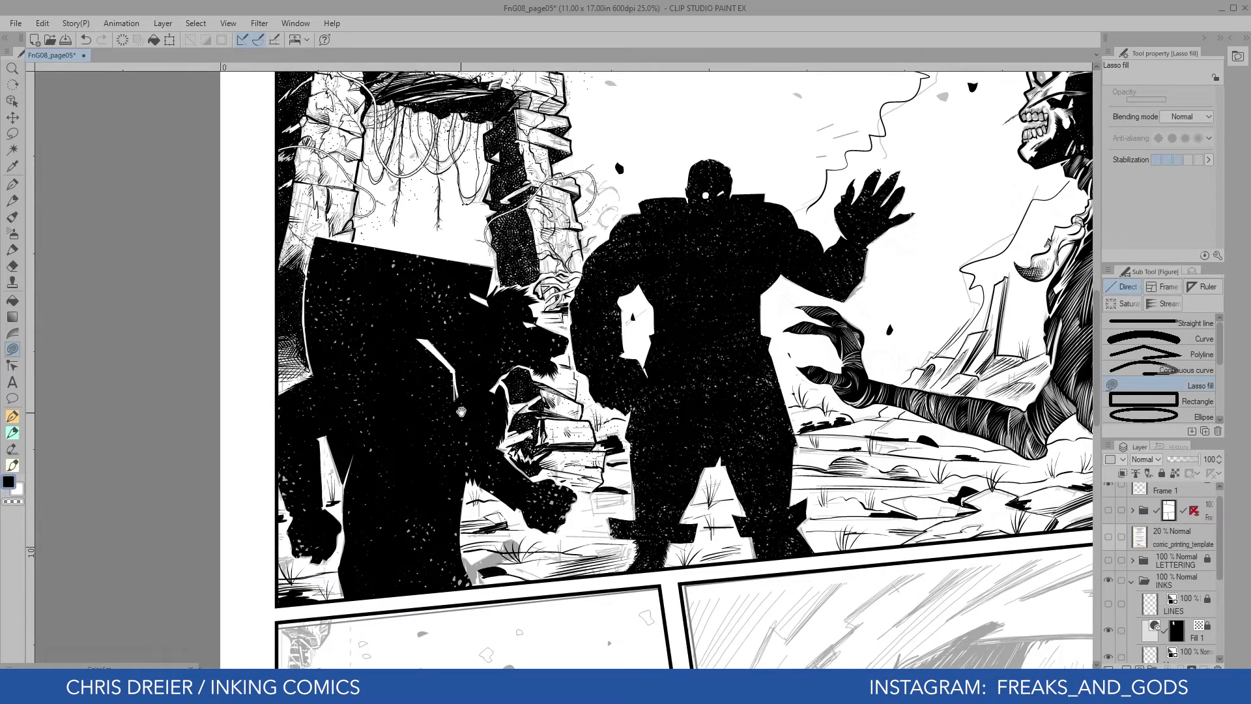
drag(461, 413, 378, 663)
click(1108, 560)
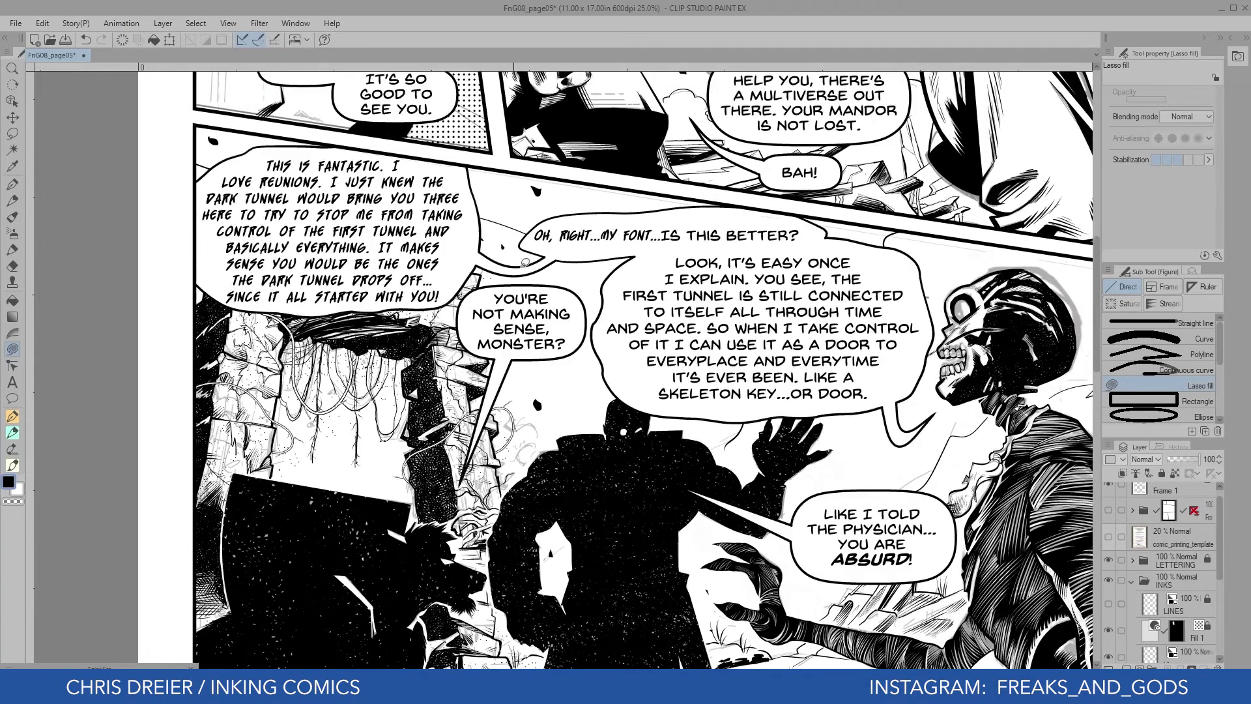
drag(762, 613, 442, 525)
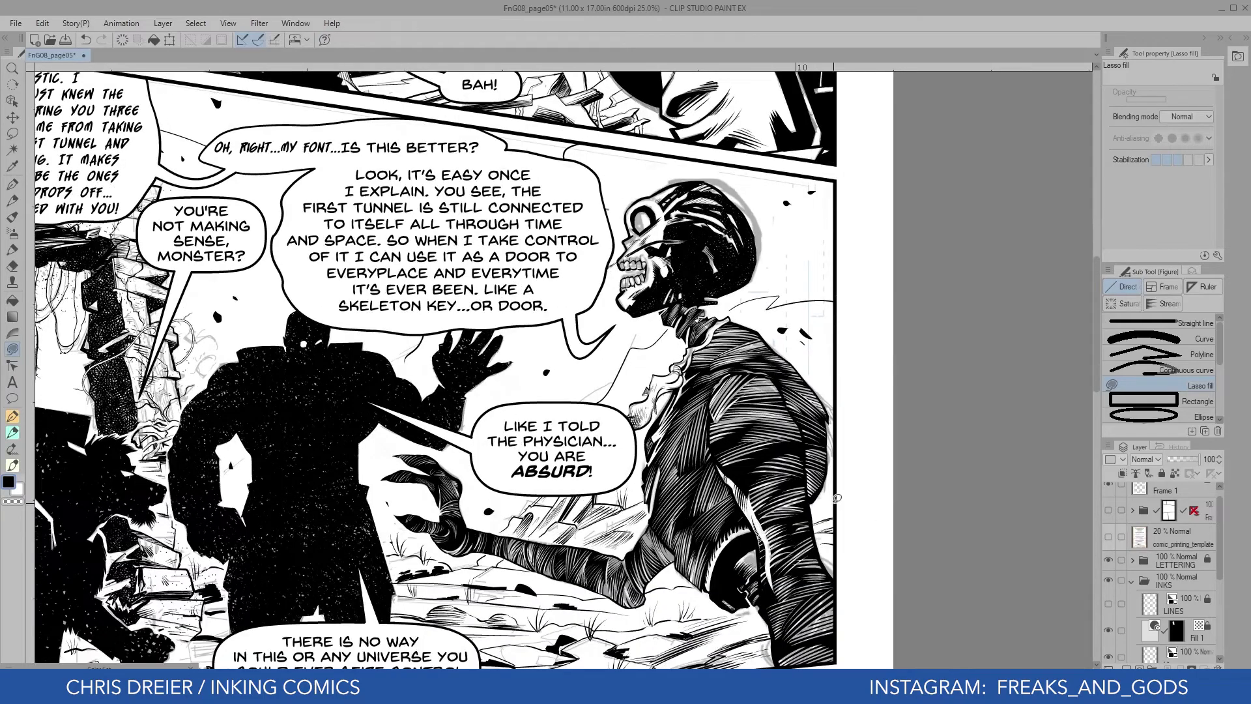
drag(303, 619, 331, 499)
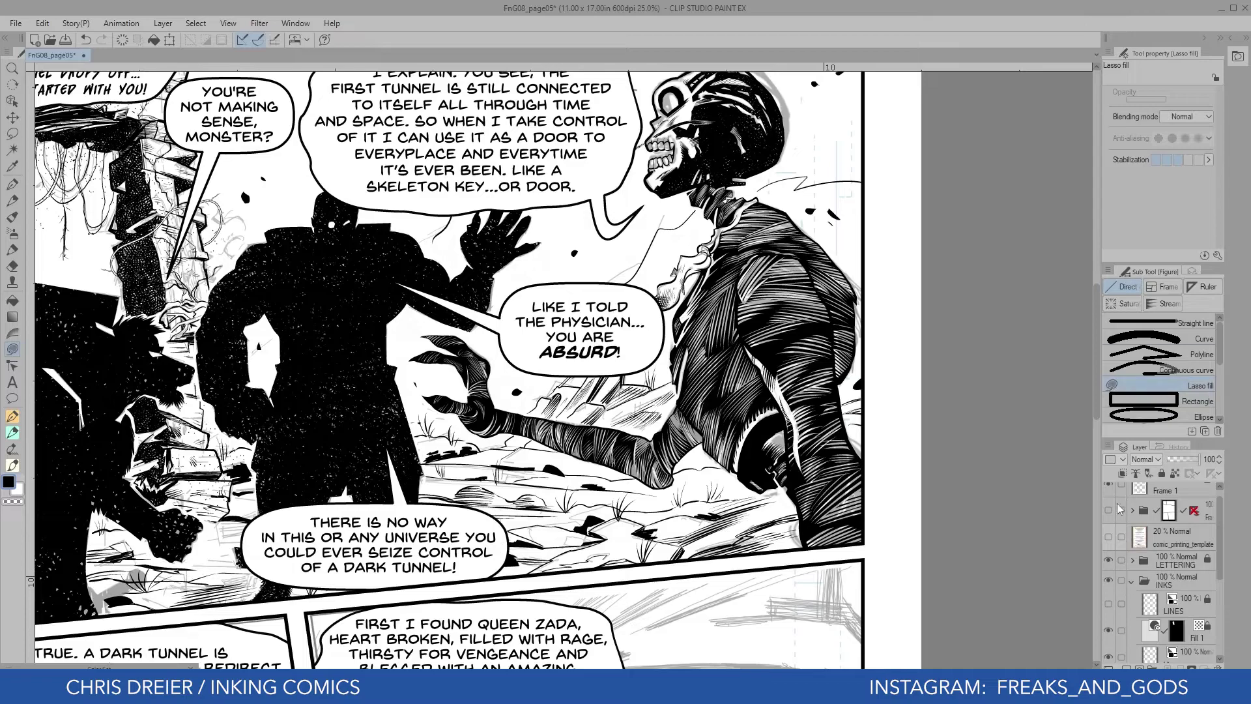
click(1109, 560)
Return to the G-pen and examine the inked panel at full-page and close view with the Pencils folder hidden
drag(301, 275, 536, 425)
key(p)
drag(535, 496, 510, 483)
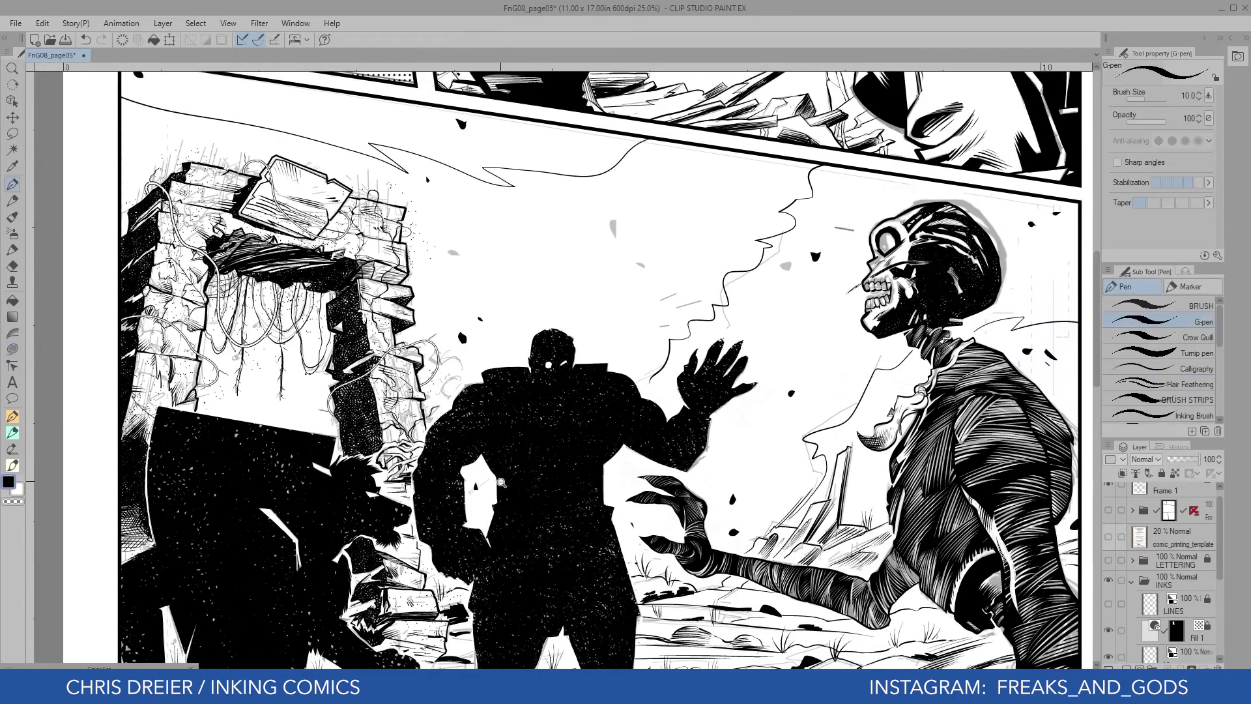
scroll(511, 482, down, 2)
scroll(1116, 614, down, 2)
scroll(1221, 596, down, 2)
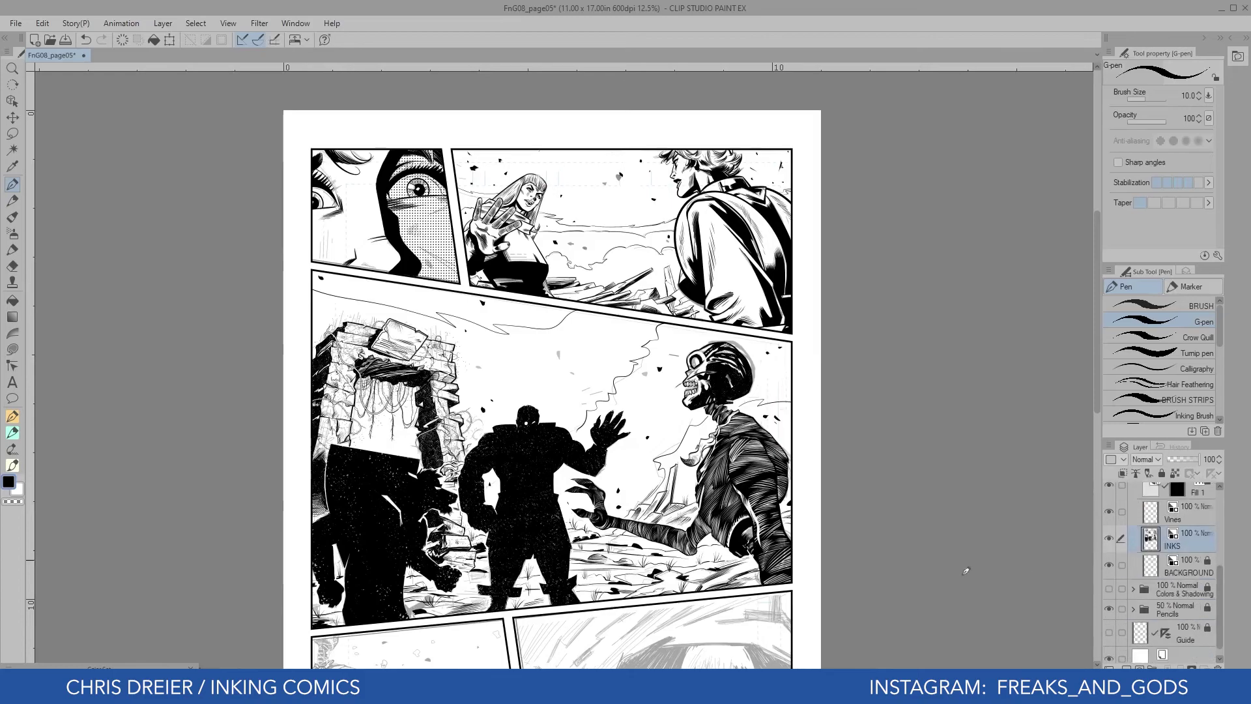
scroll(522, 547, up, 1)
scroll(521, 547, down, 1)
scroll(521, 547, up, 1)
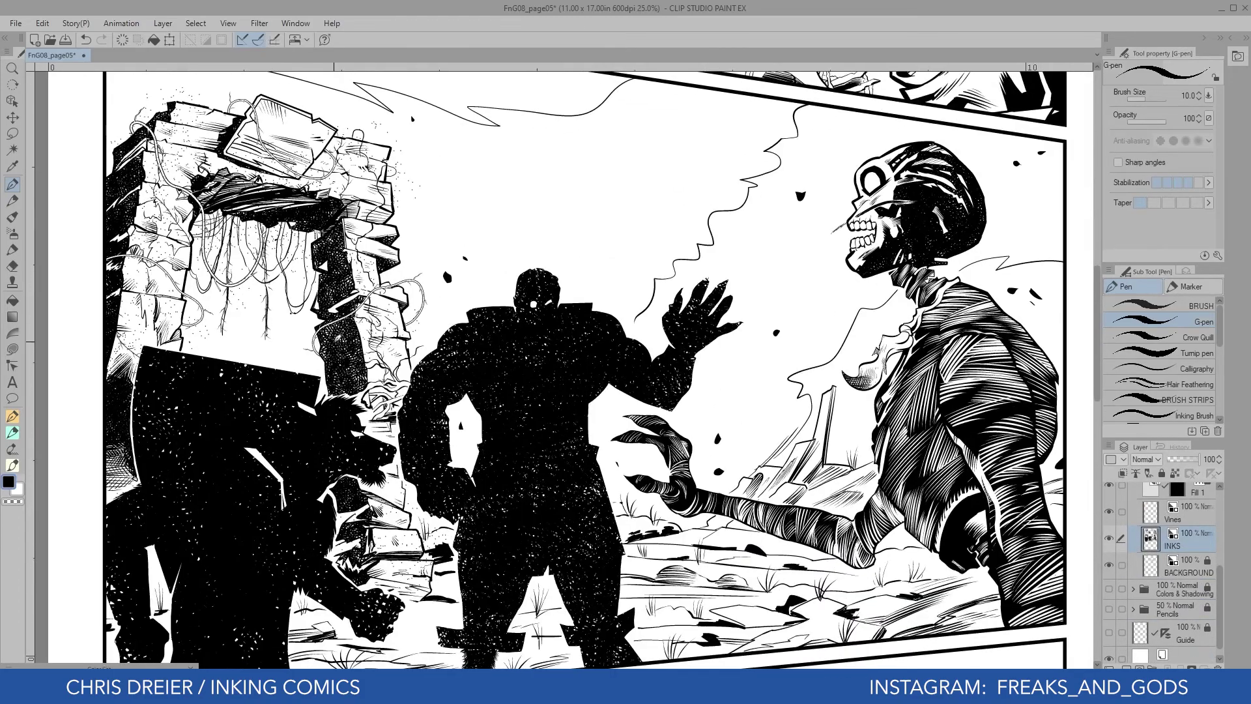